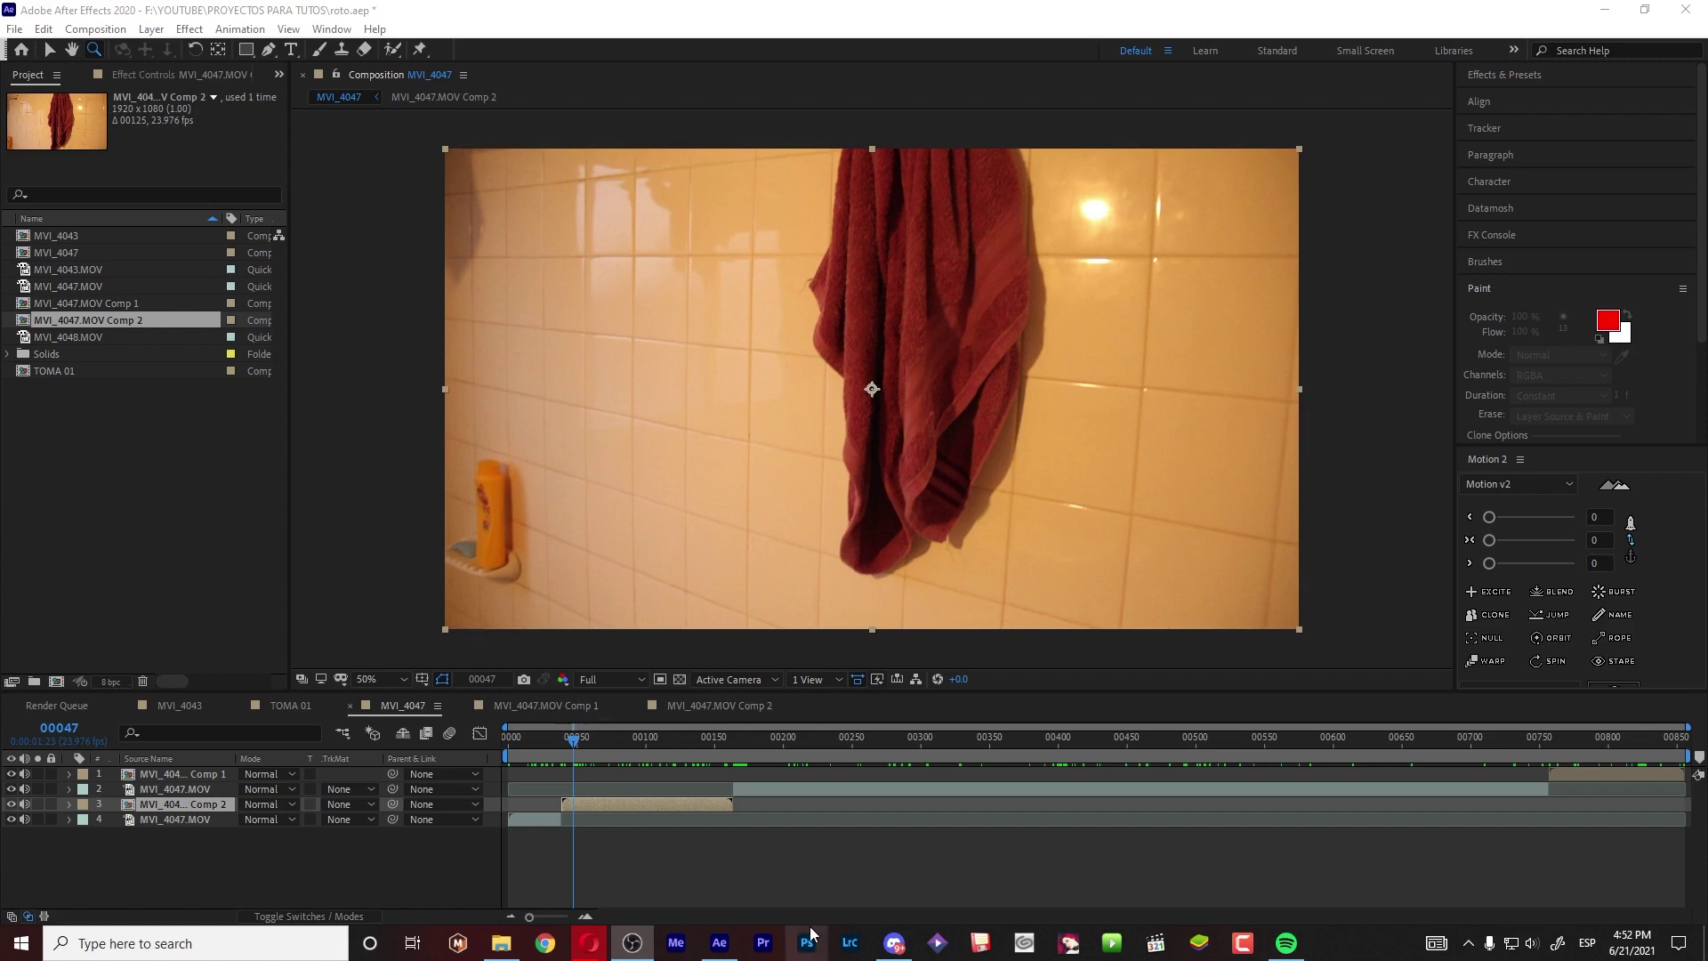
- Open the MVI_4047.MOV Comp 2 precomp and scrub through the clip from frame 00040
double_click(616, 808)
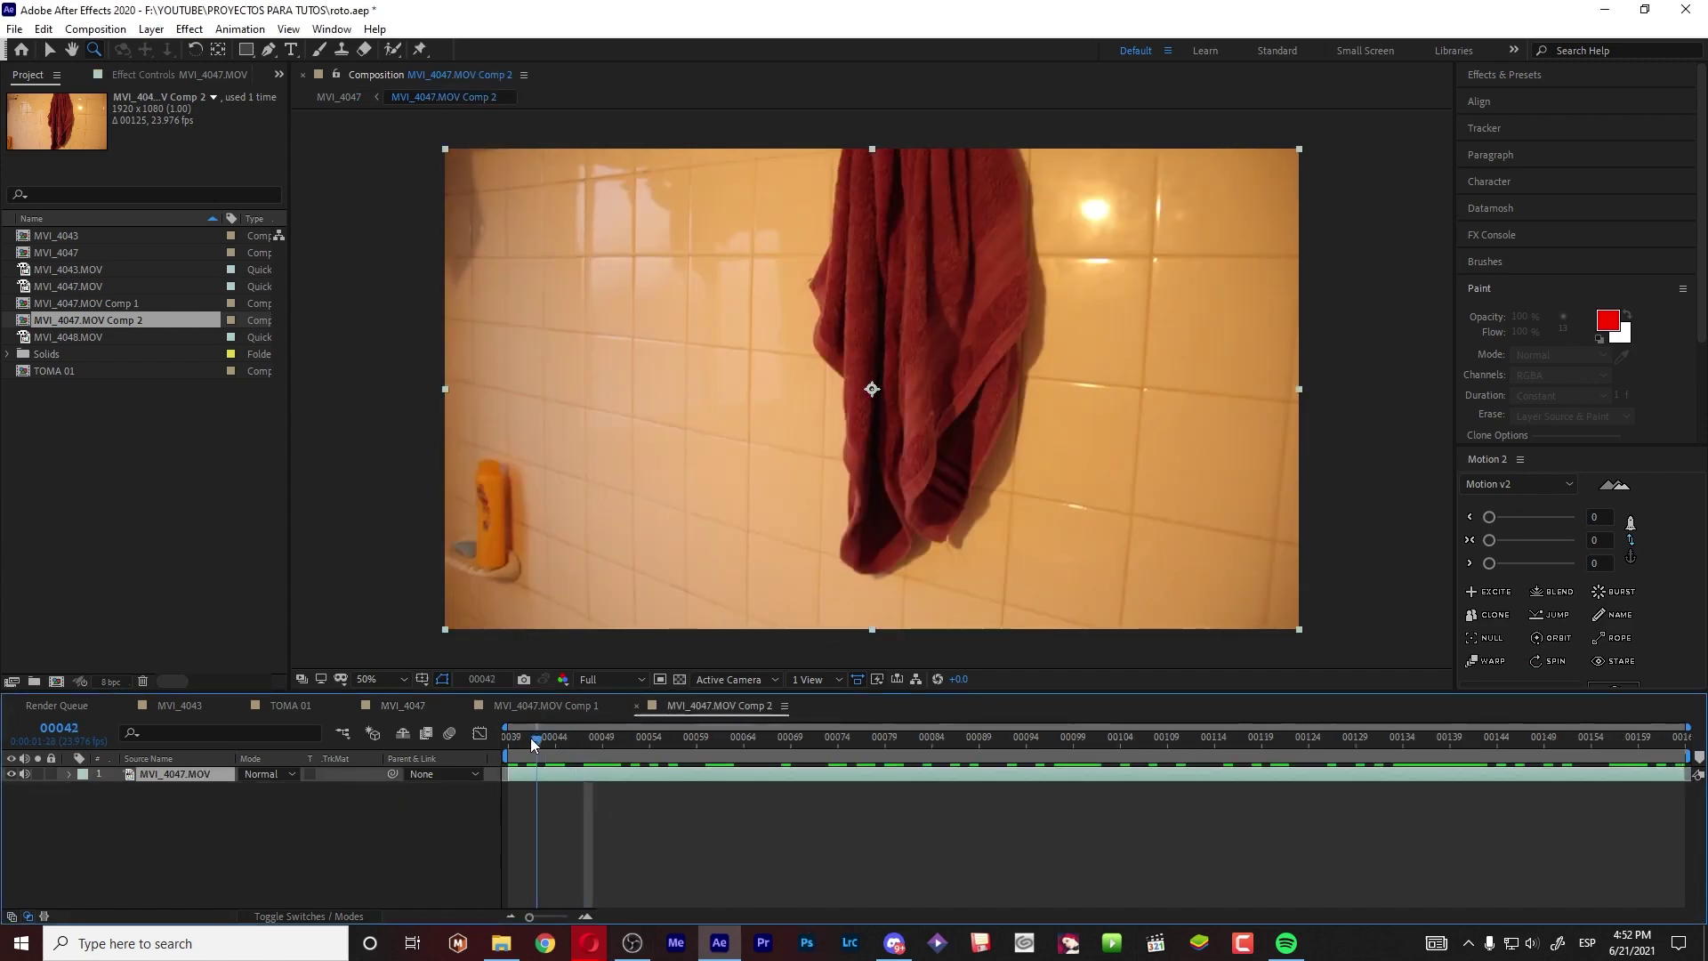
left_click_drag(583, 738, 519, 738)
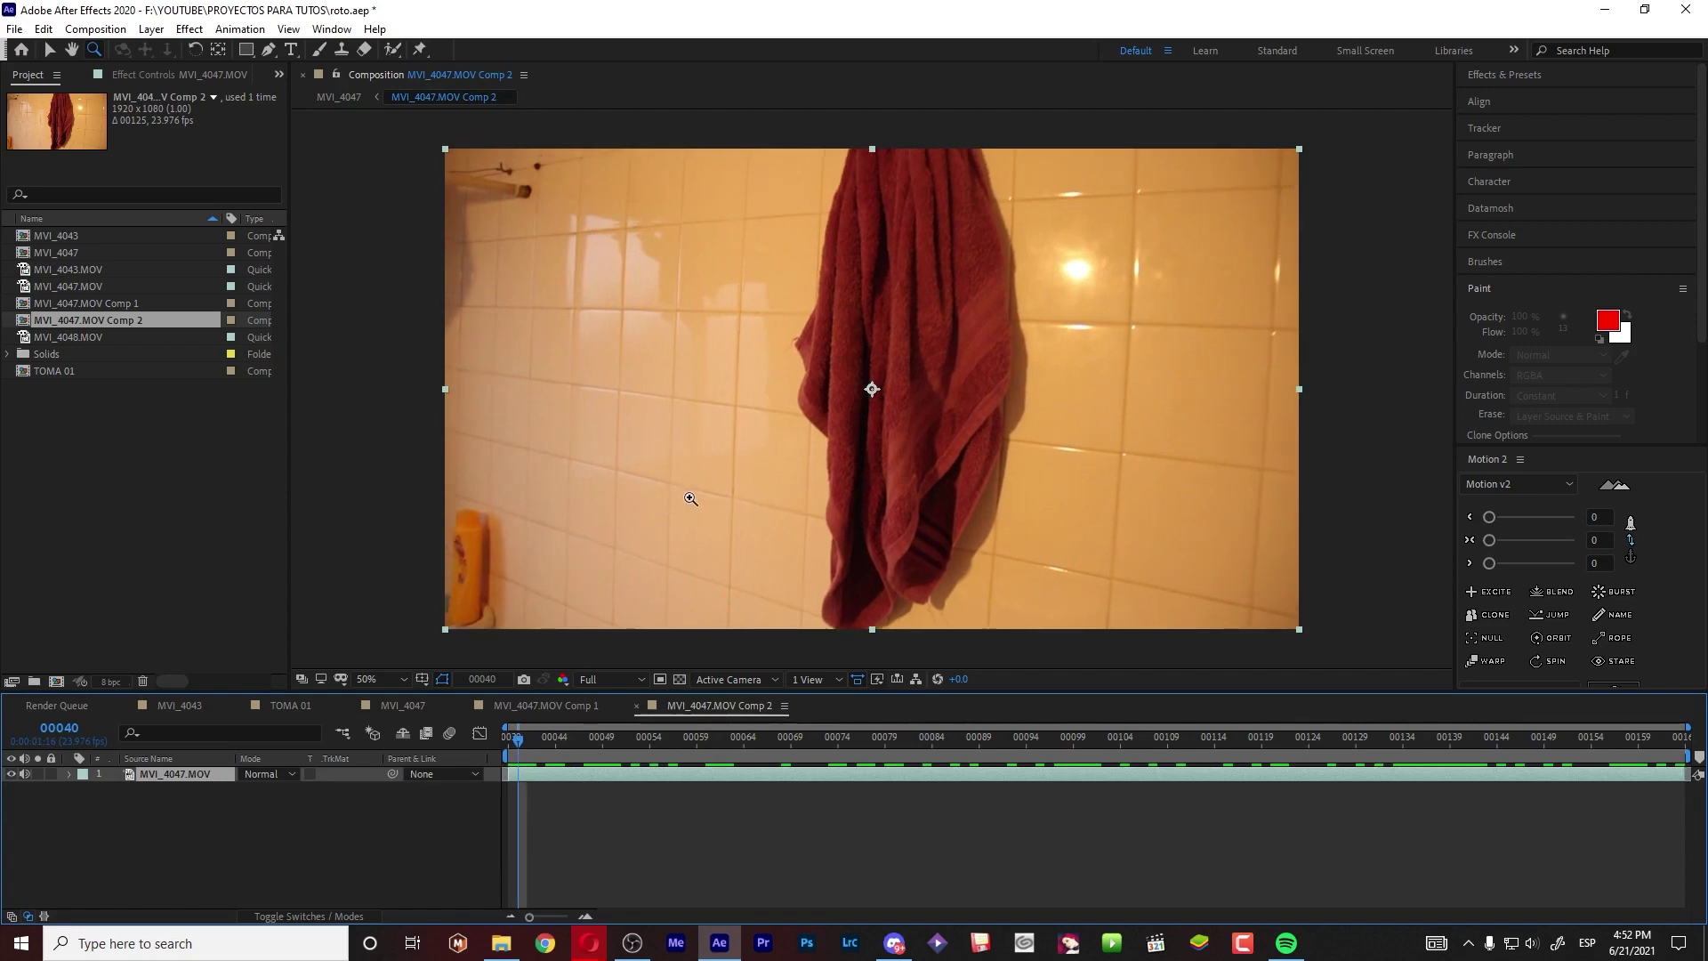
mouse_move(519, 739)
left_mouse_down()
mouse_move(1226, 753)
mouse_move(1599, 799)
mouse_move(519, 774)
mouse_move(646, 780)
mouse_move(537, 776)
left_mouse_up()
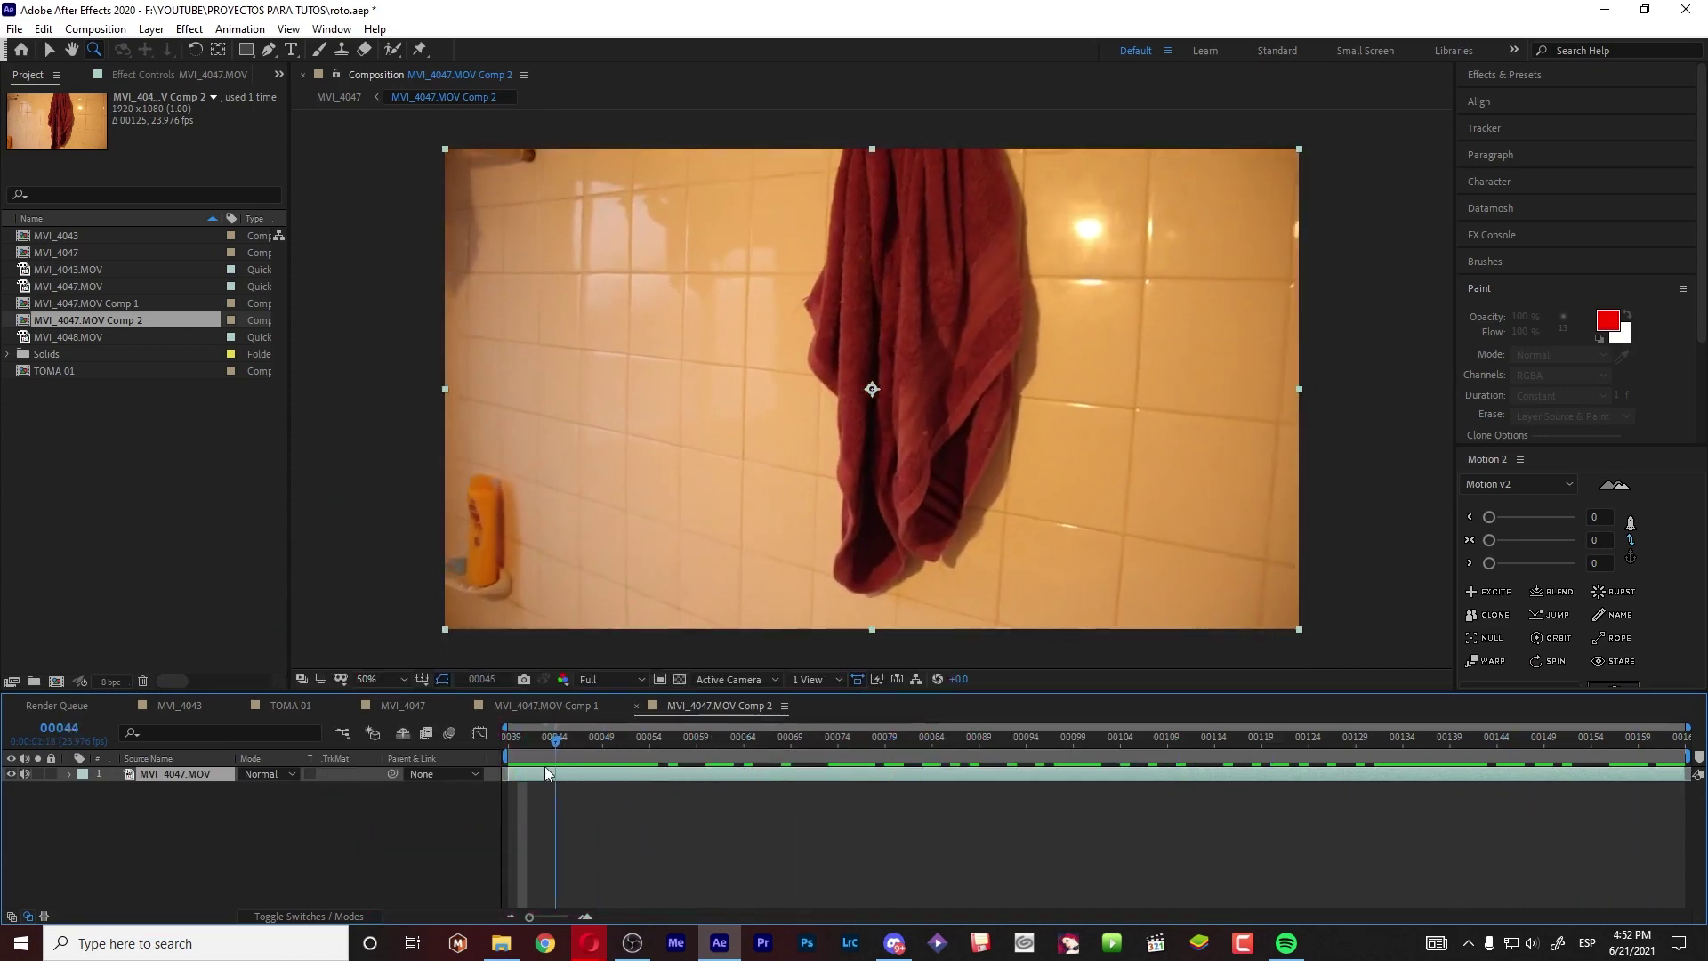
- Keep the preview resolution at Full and select the MVI_4047.MOV layer
left_click(591, 682)
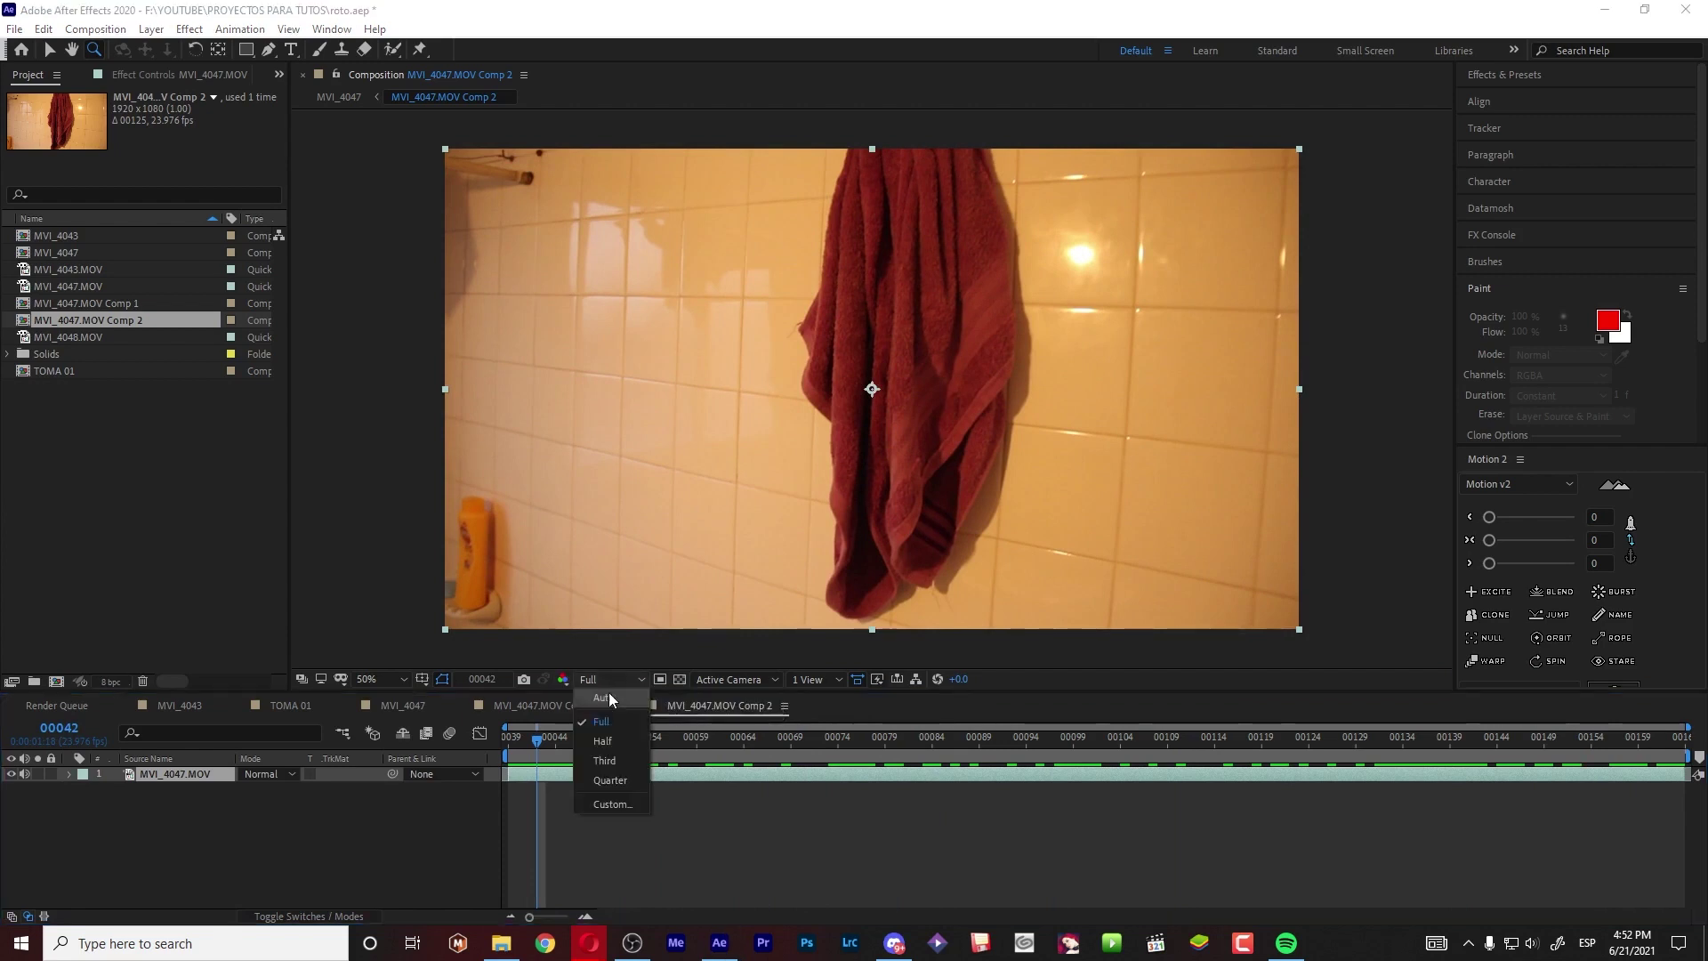
left_click(599, 722)
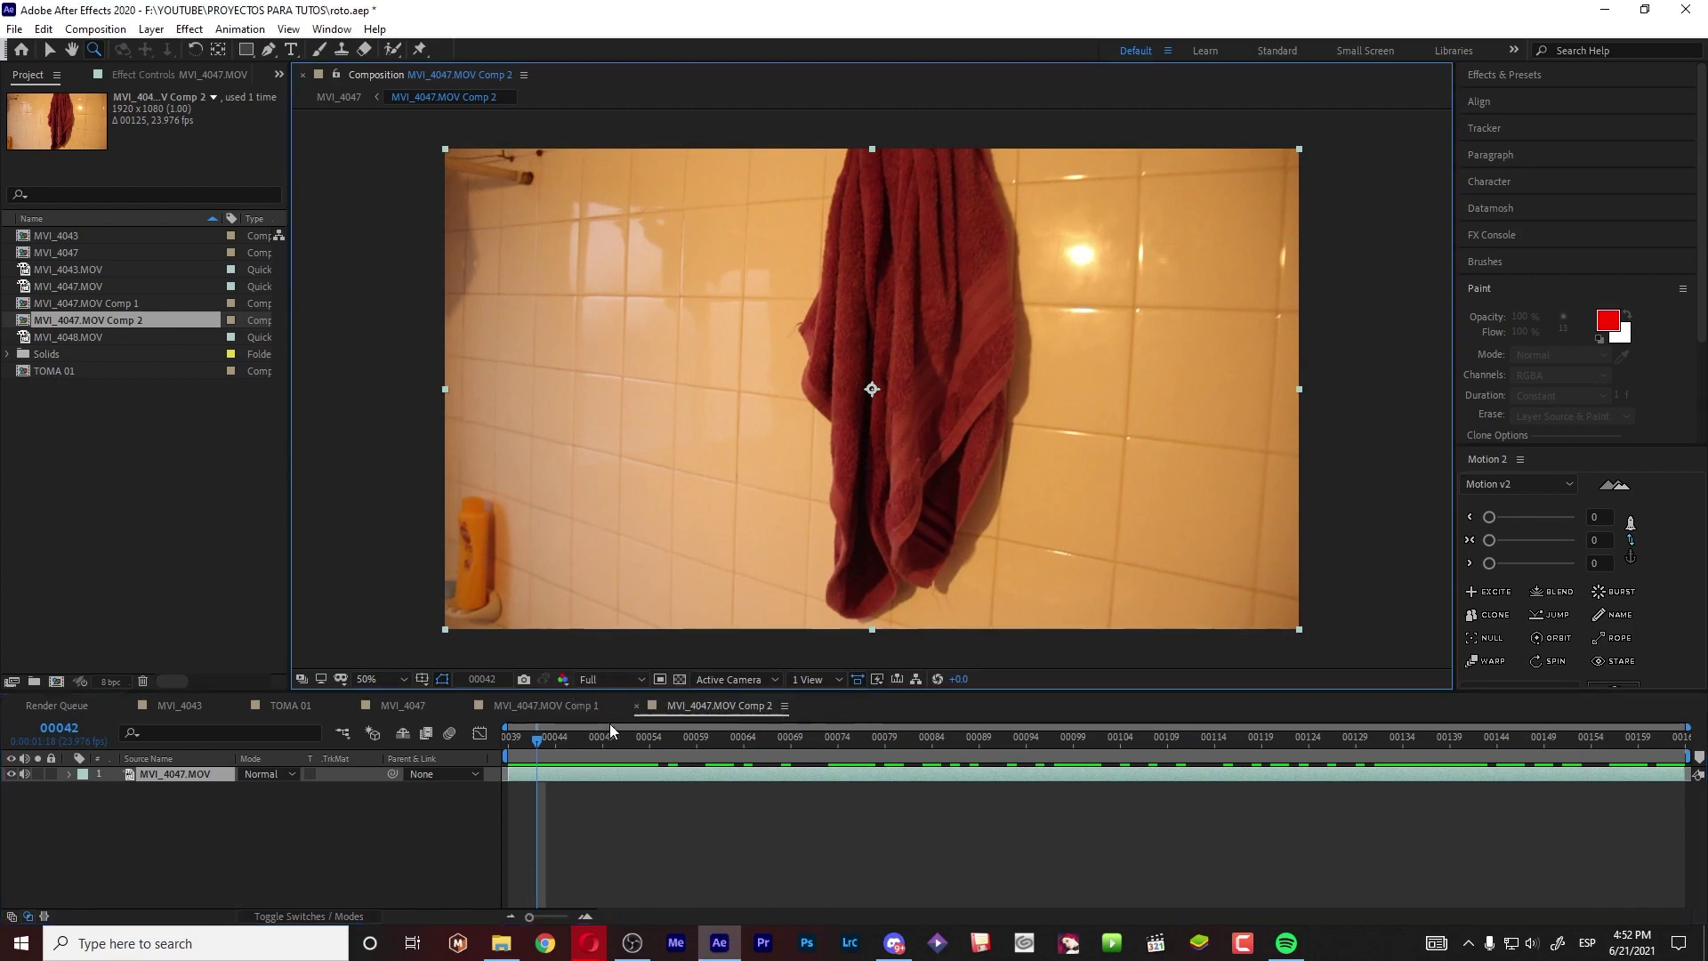
left_click(606, 794)
left_click(599, 779)
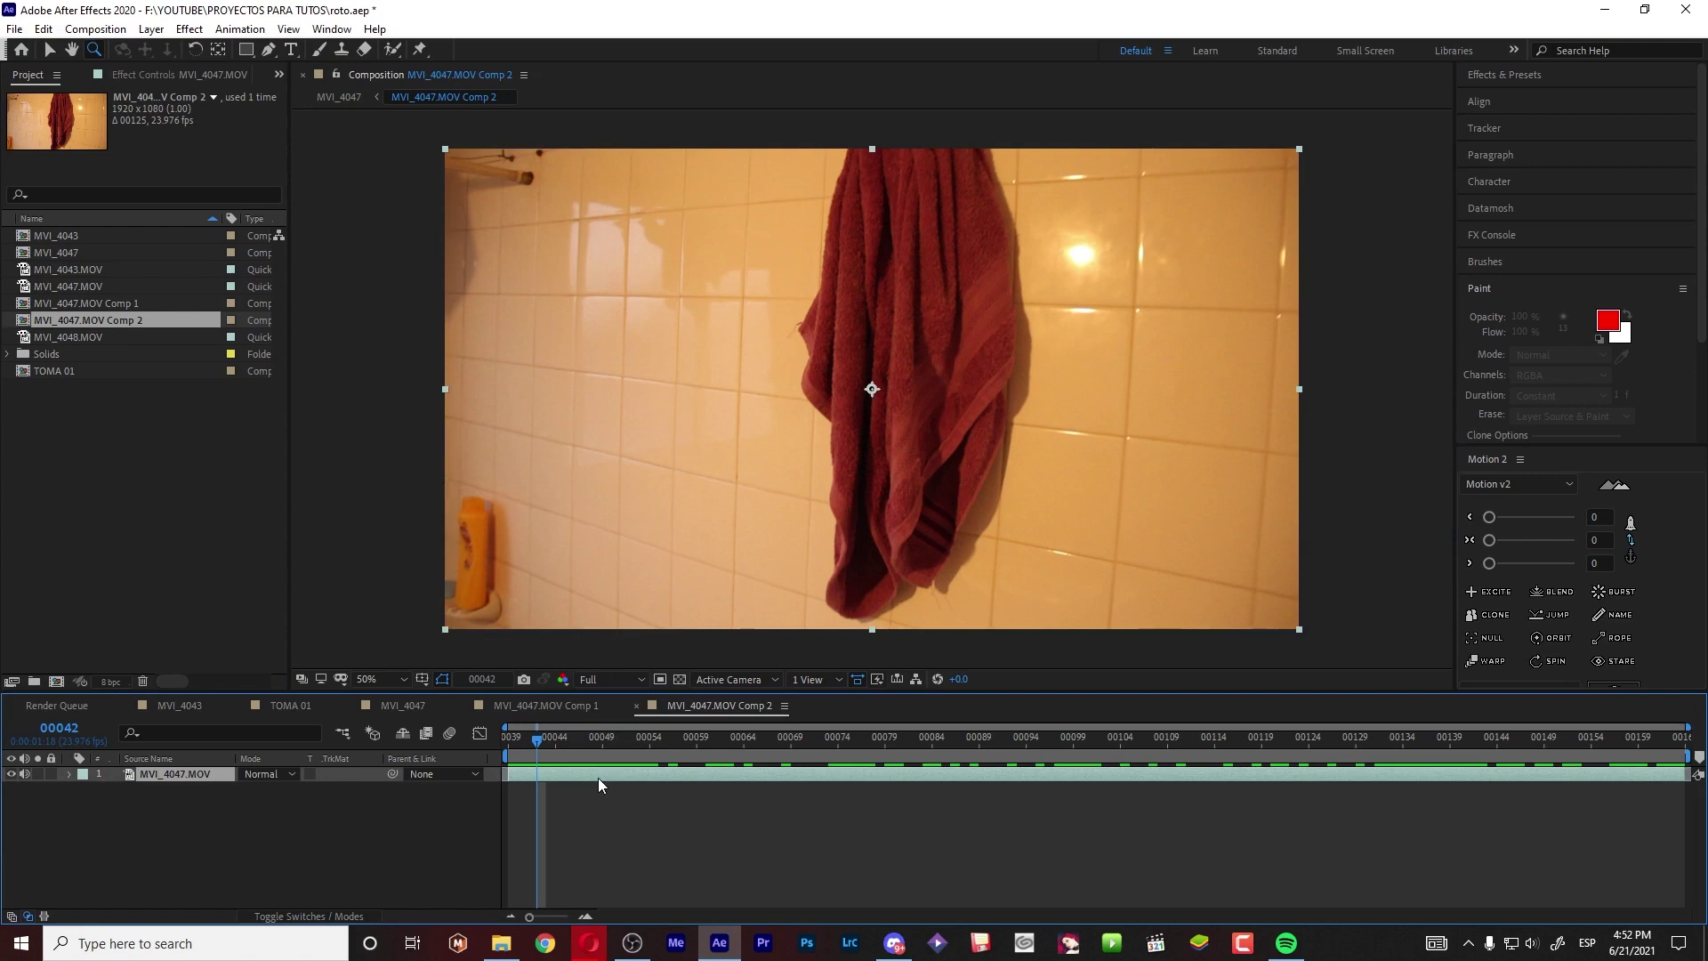
- Apply the top 'mocha' search result, then delete the unwanted mocha shape effect
key("ctrl+space")
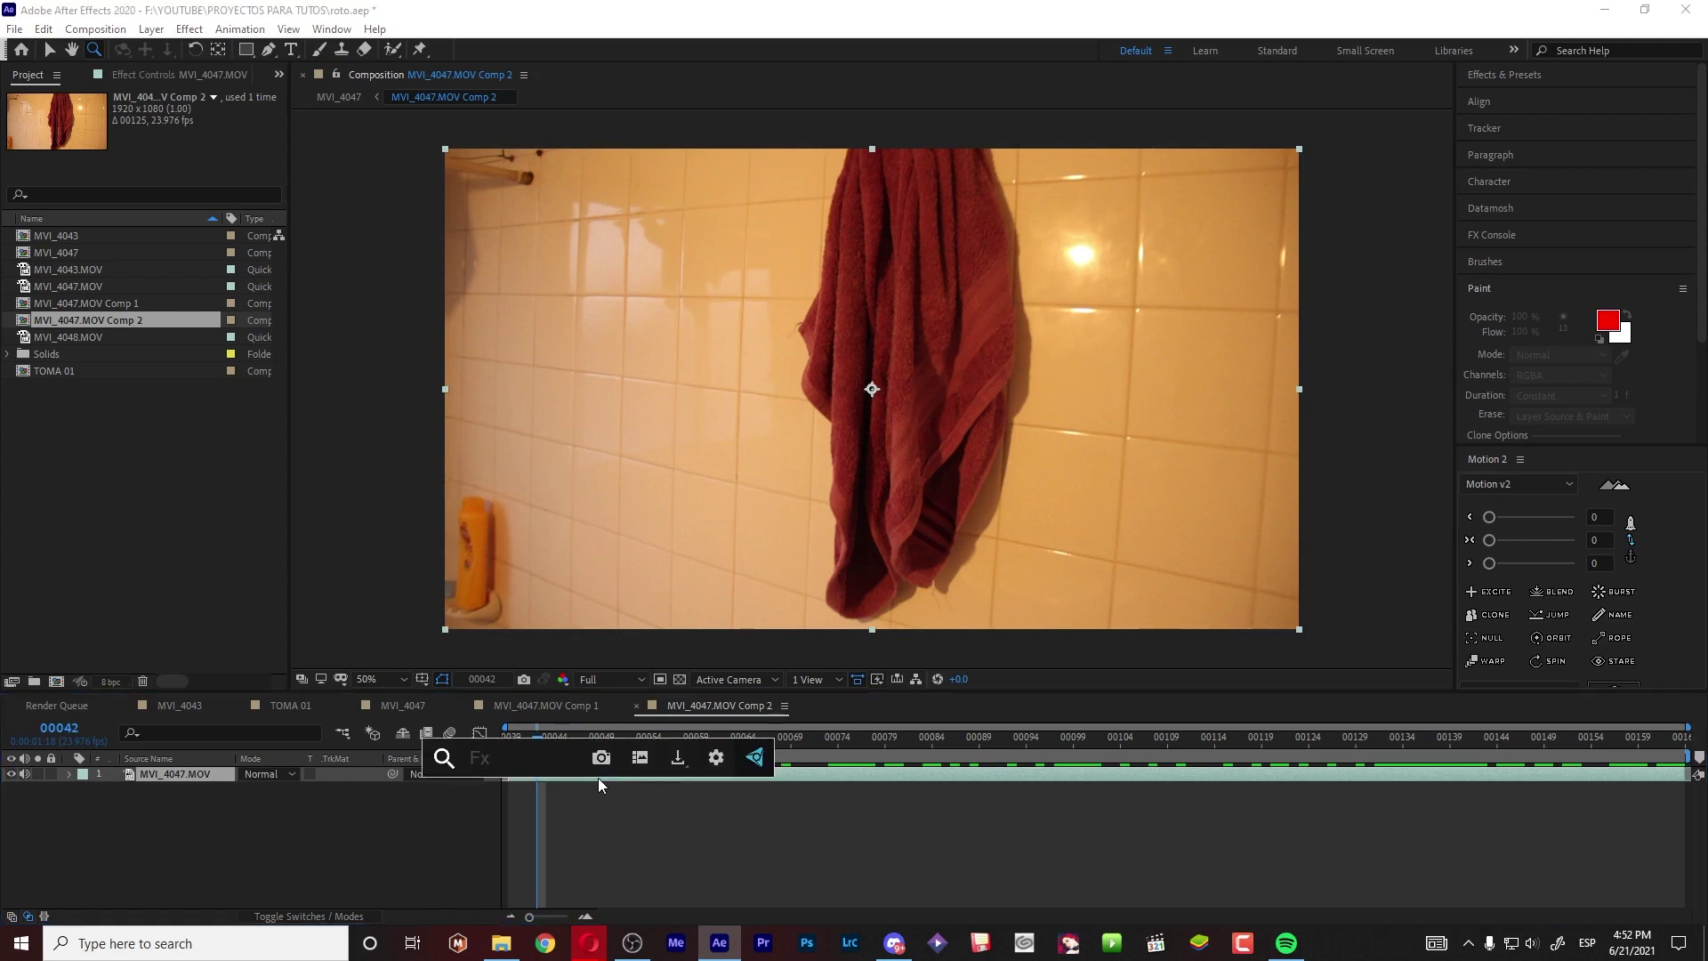
type("mocha")
key("Return")
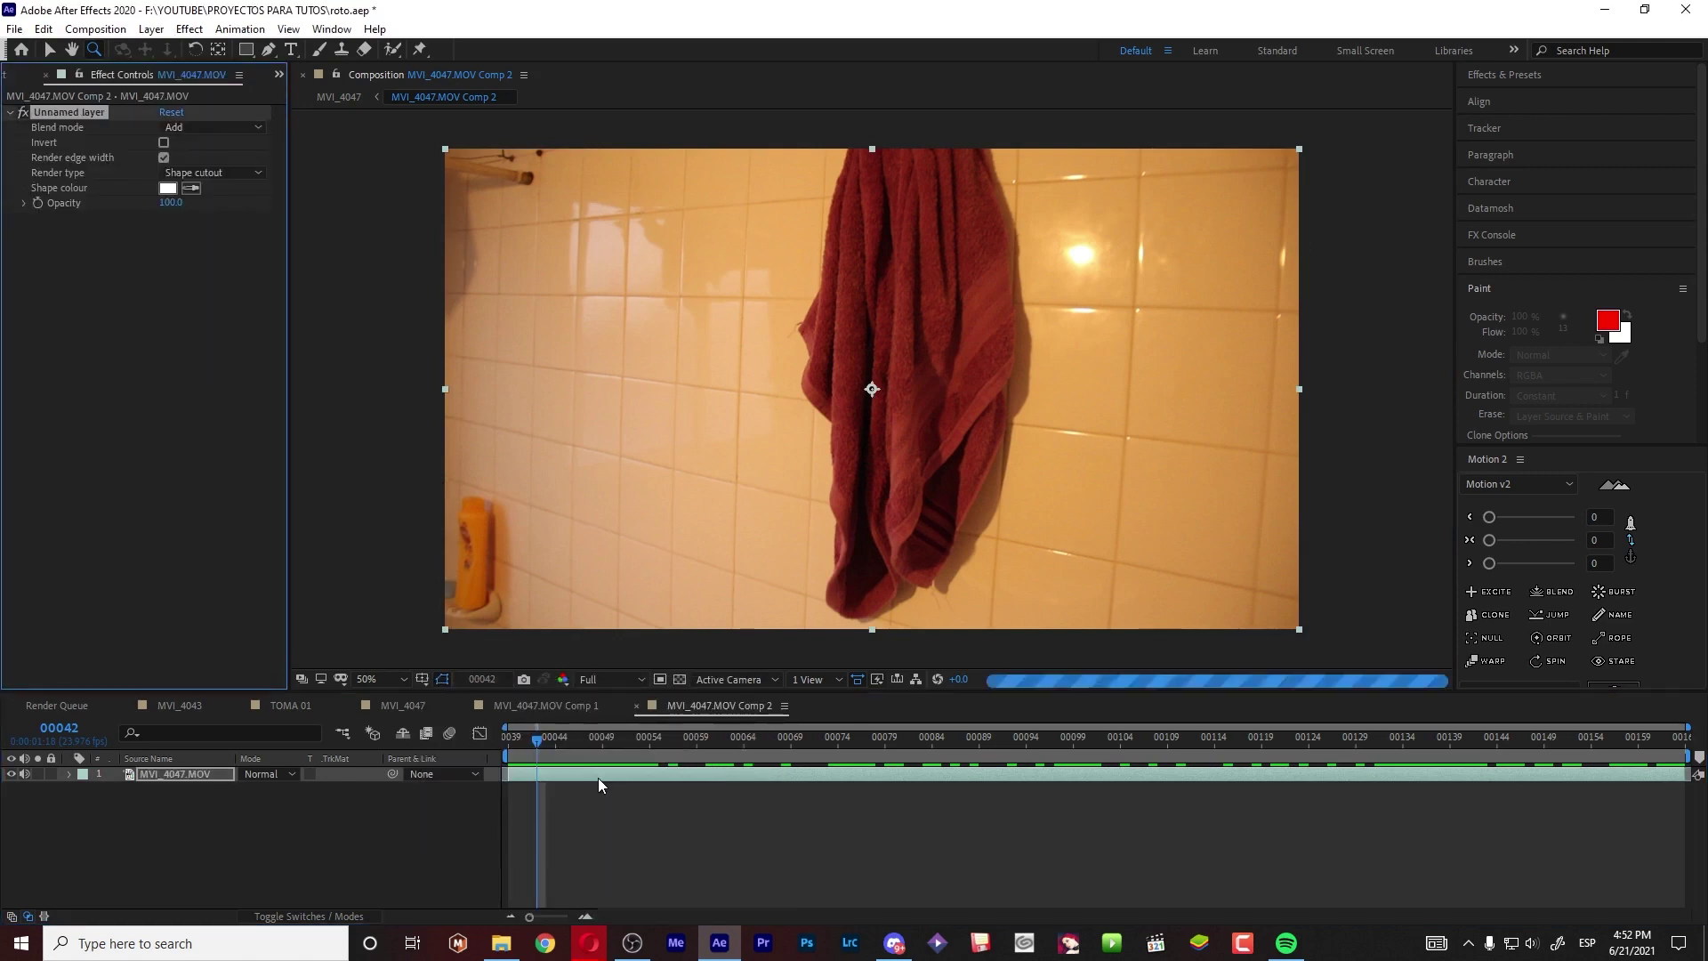
left_click(71, 114)
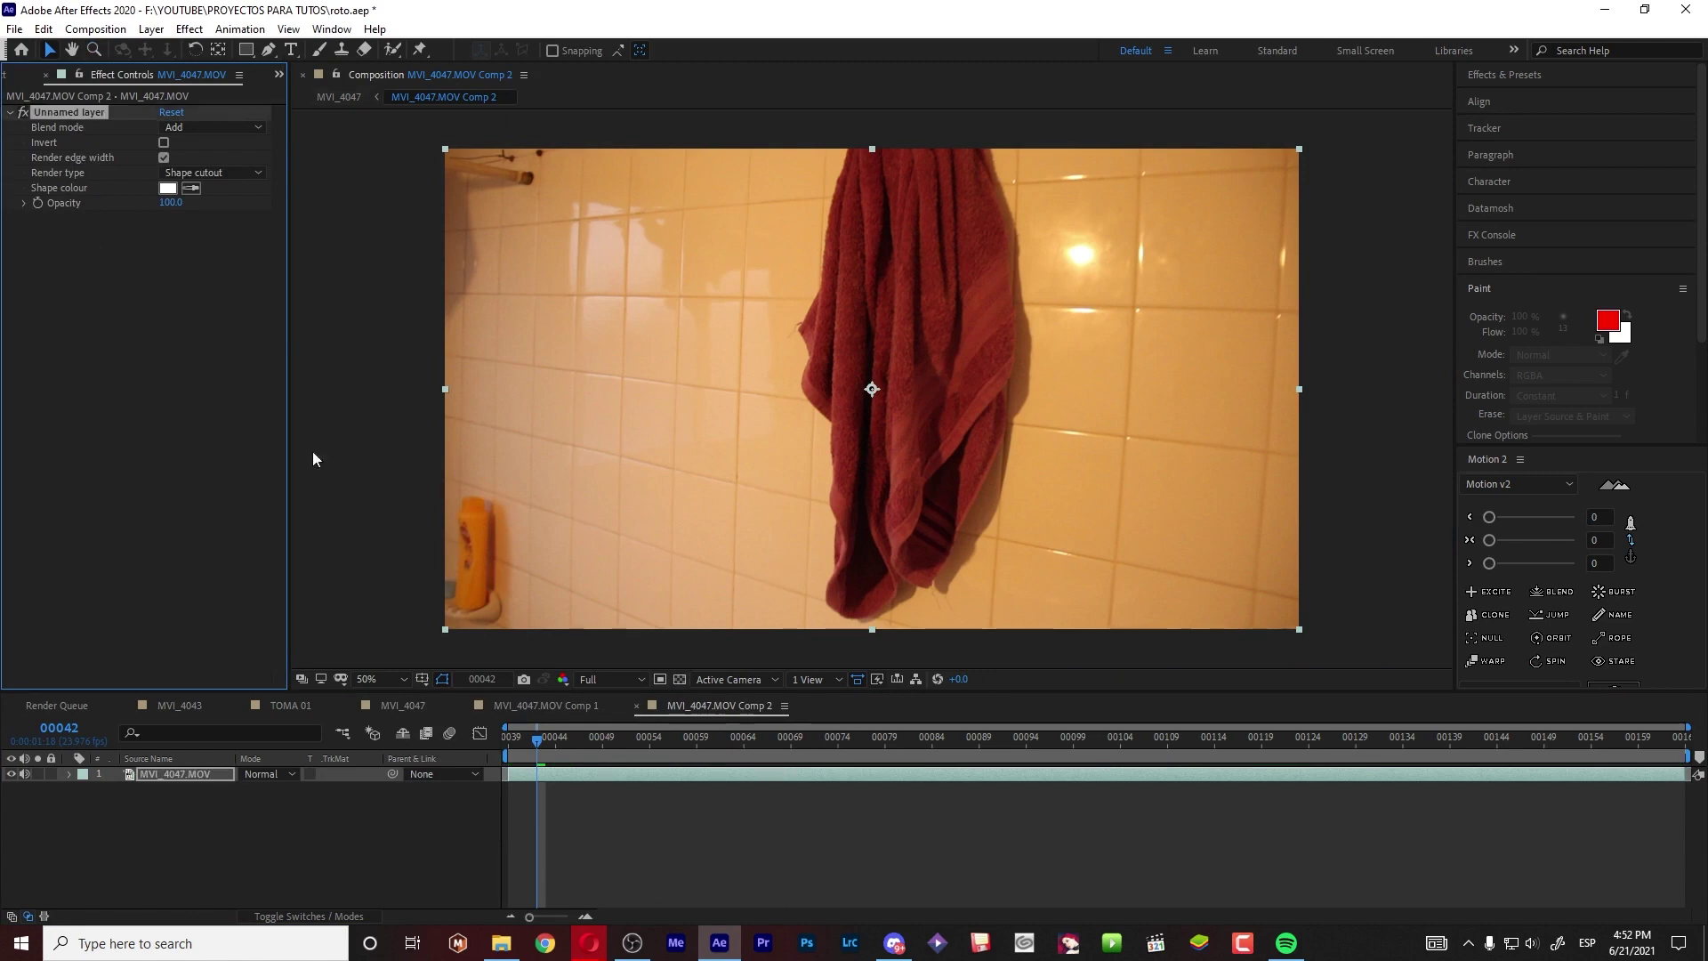
key("Delete")
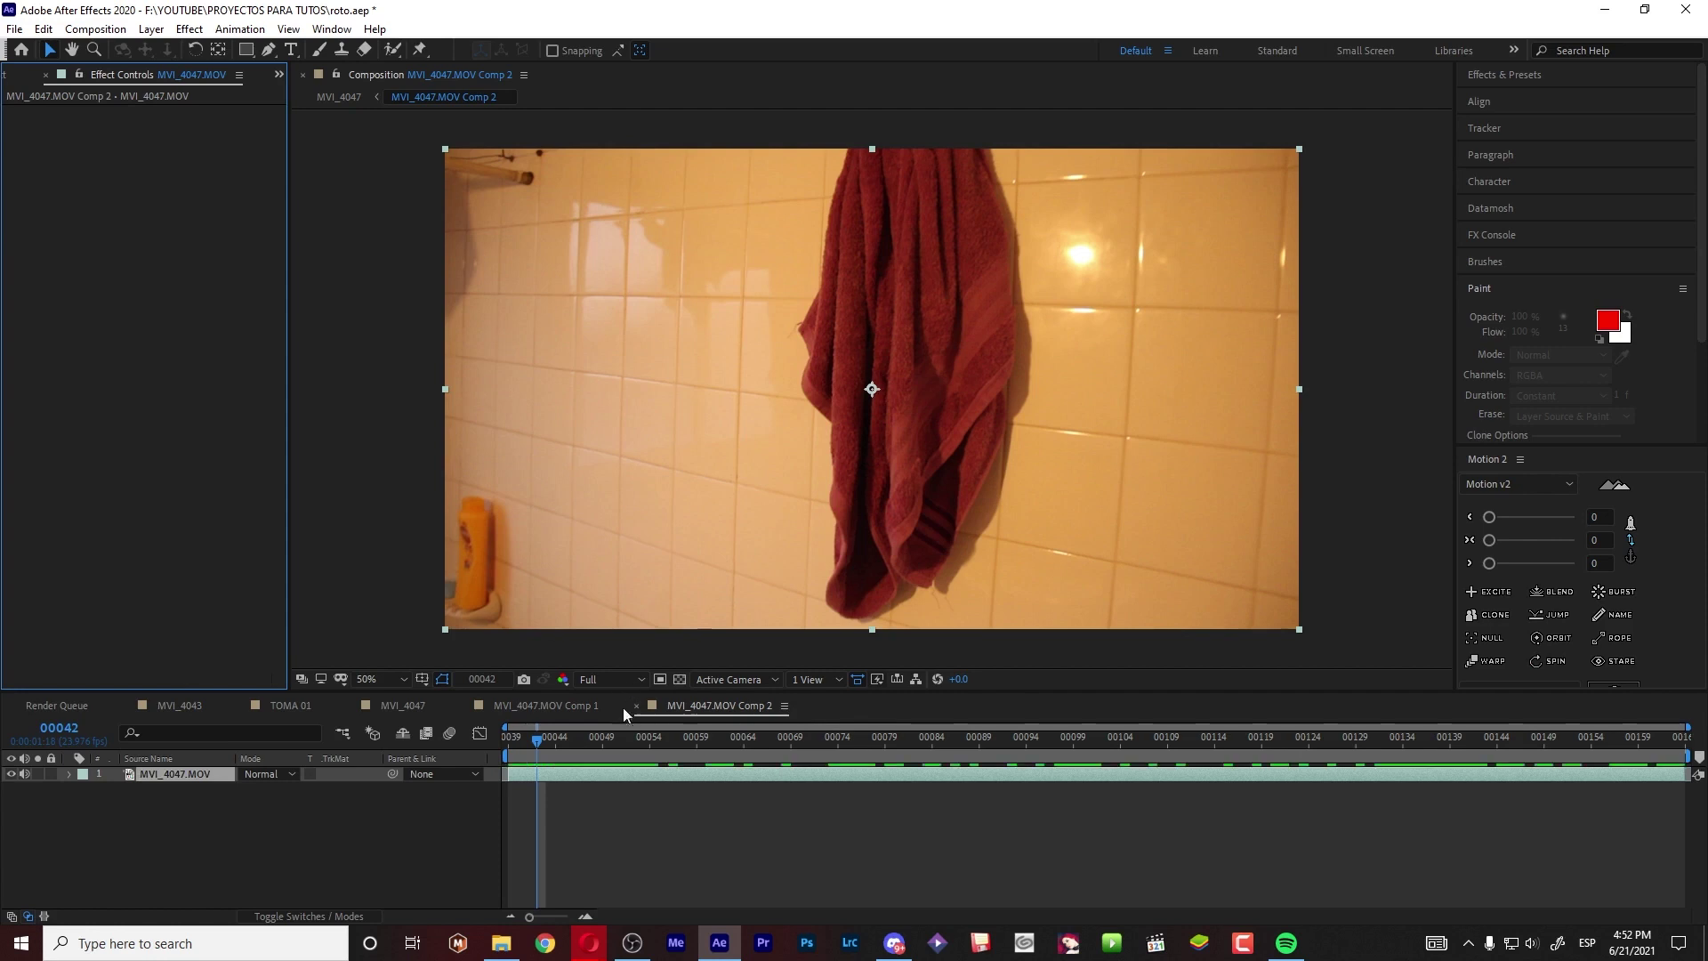
- At frame 00046, apply the Mocha Pro effect to the layer and launch it
left_click(575, 774)
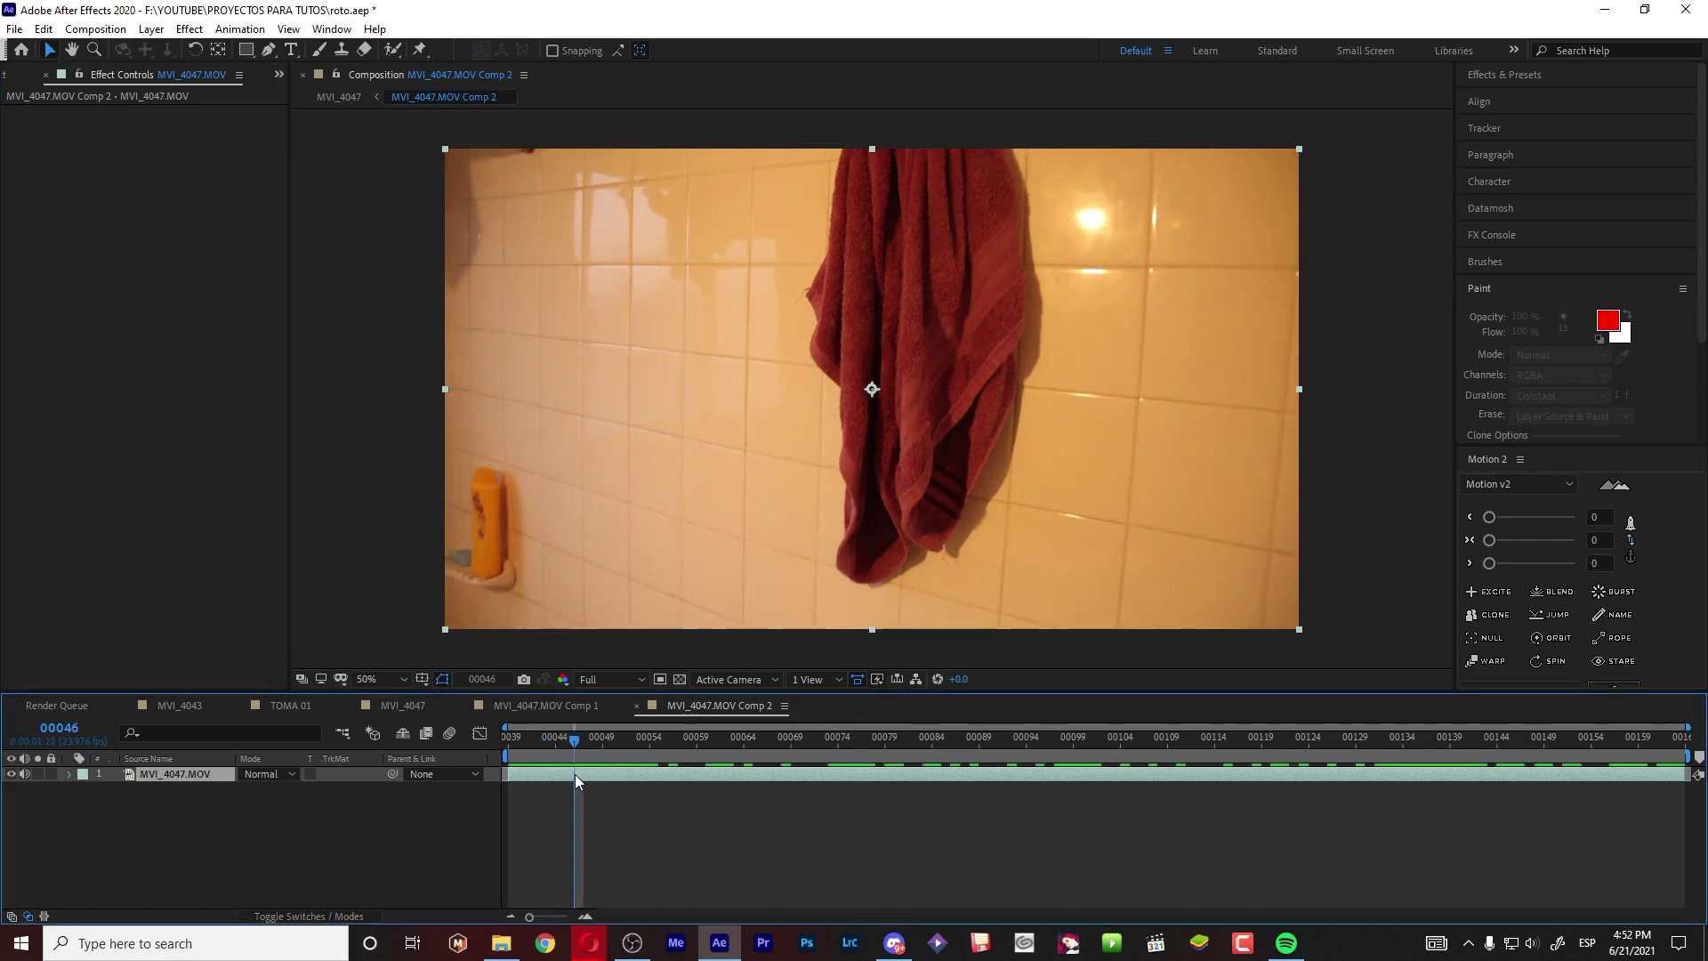
key("ctrl+space")
type("mocha")
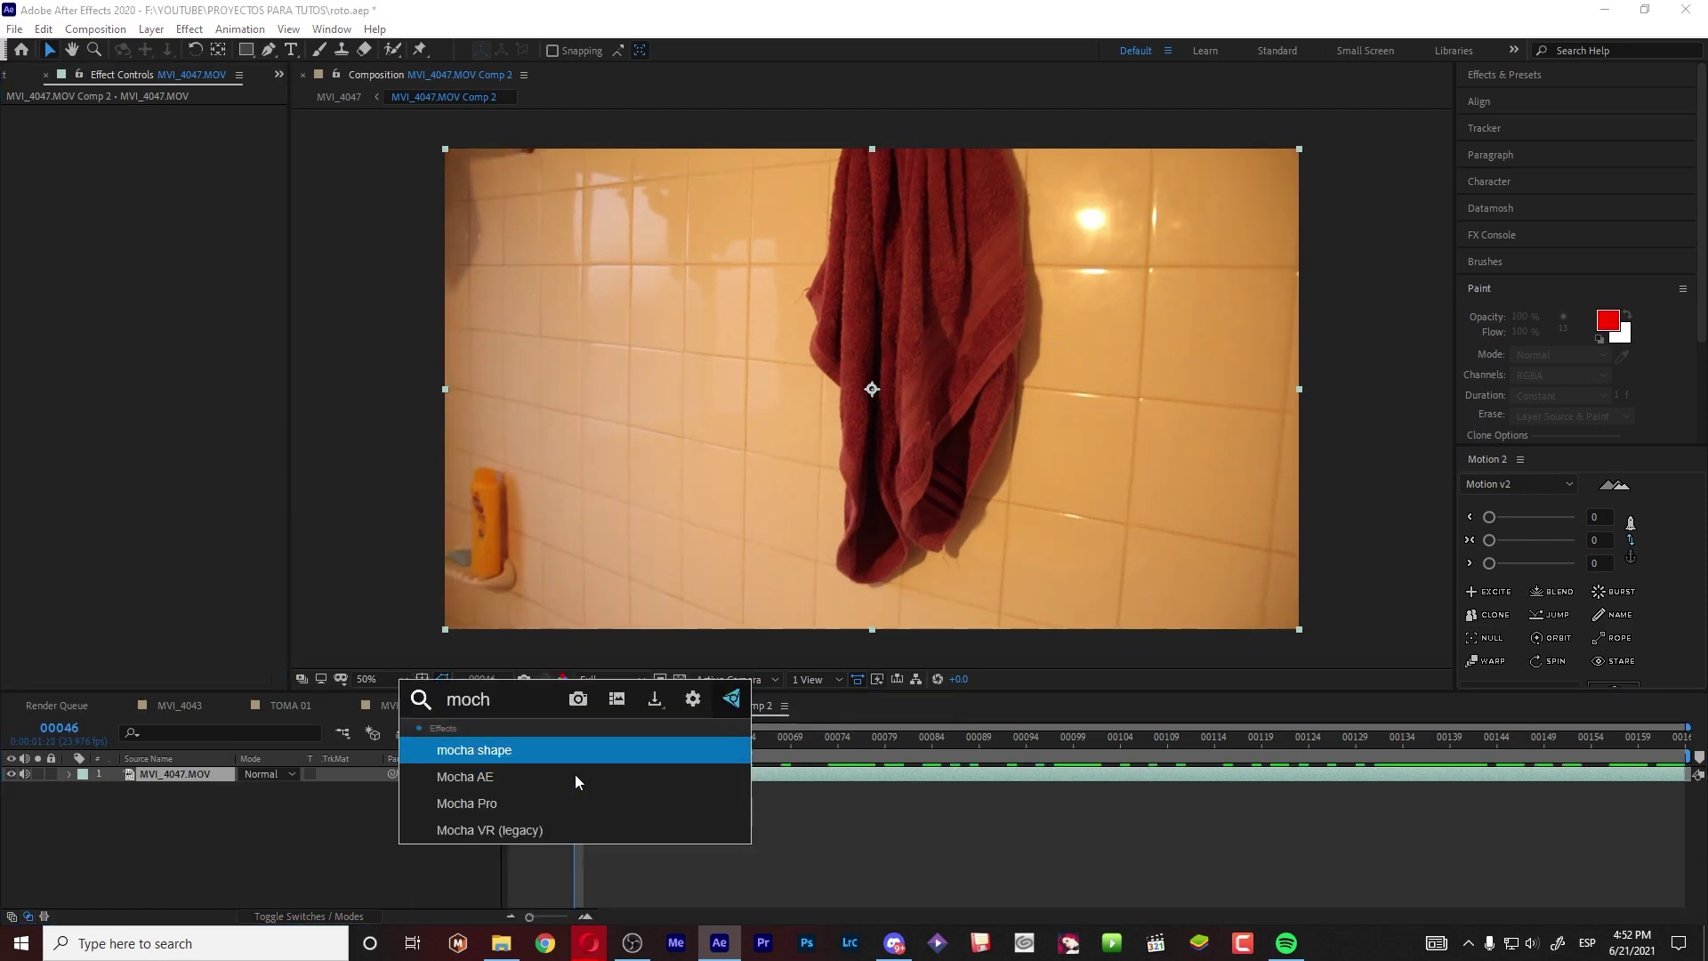
left_click(493, 804)
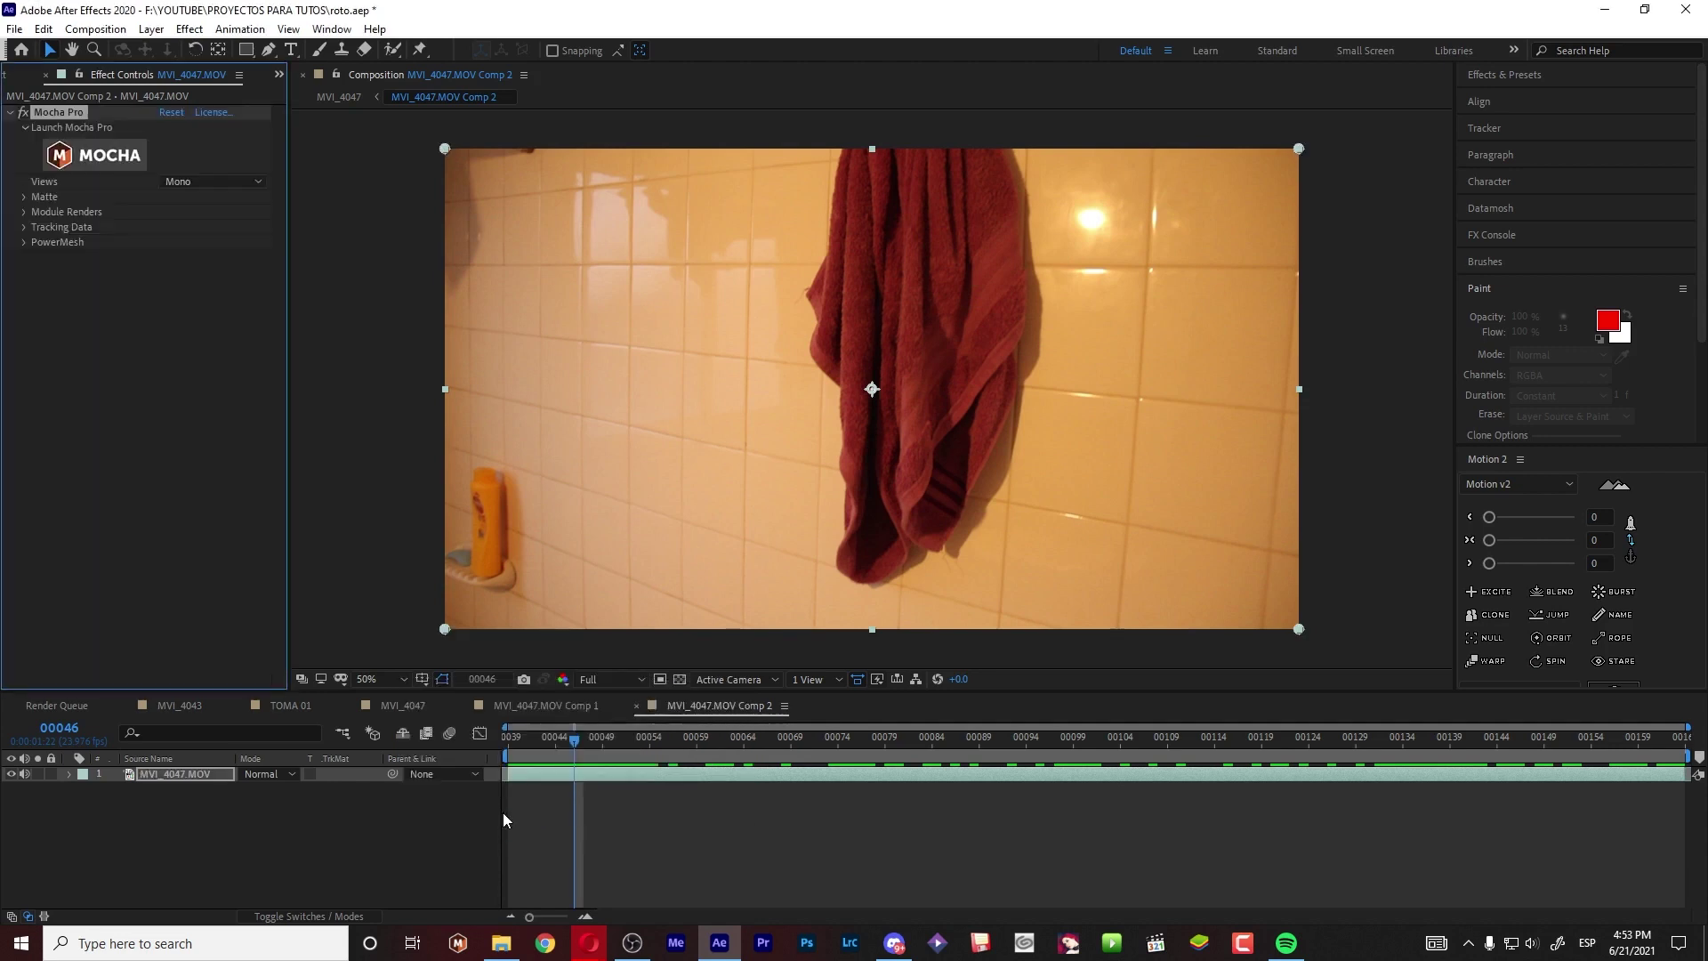
left_click(109, 168)
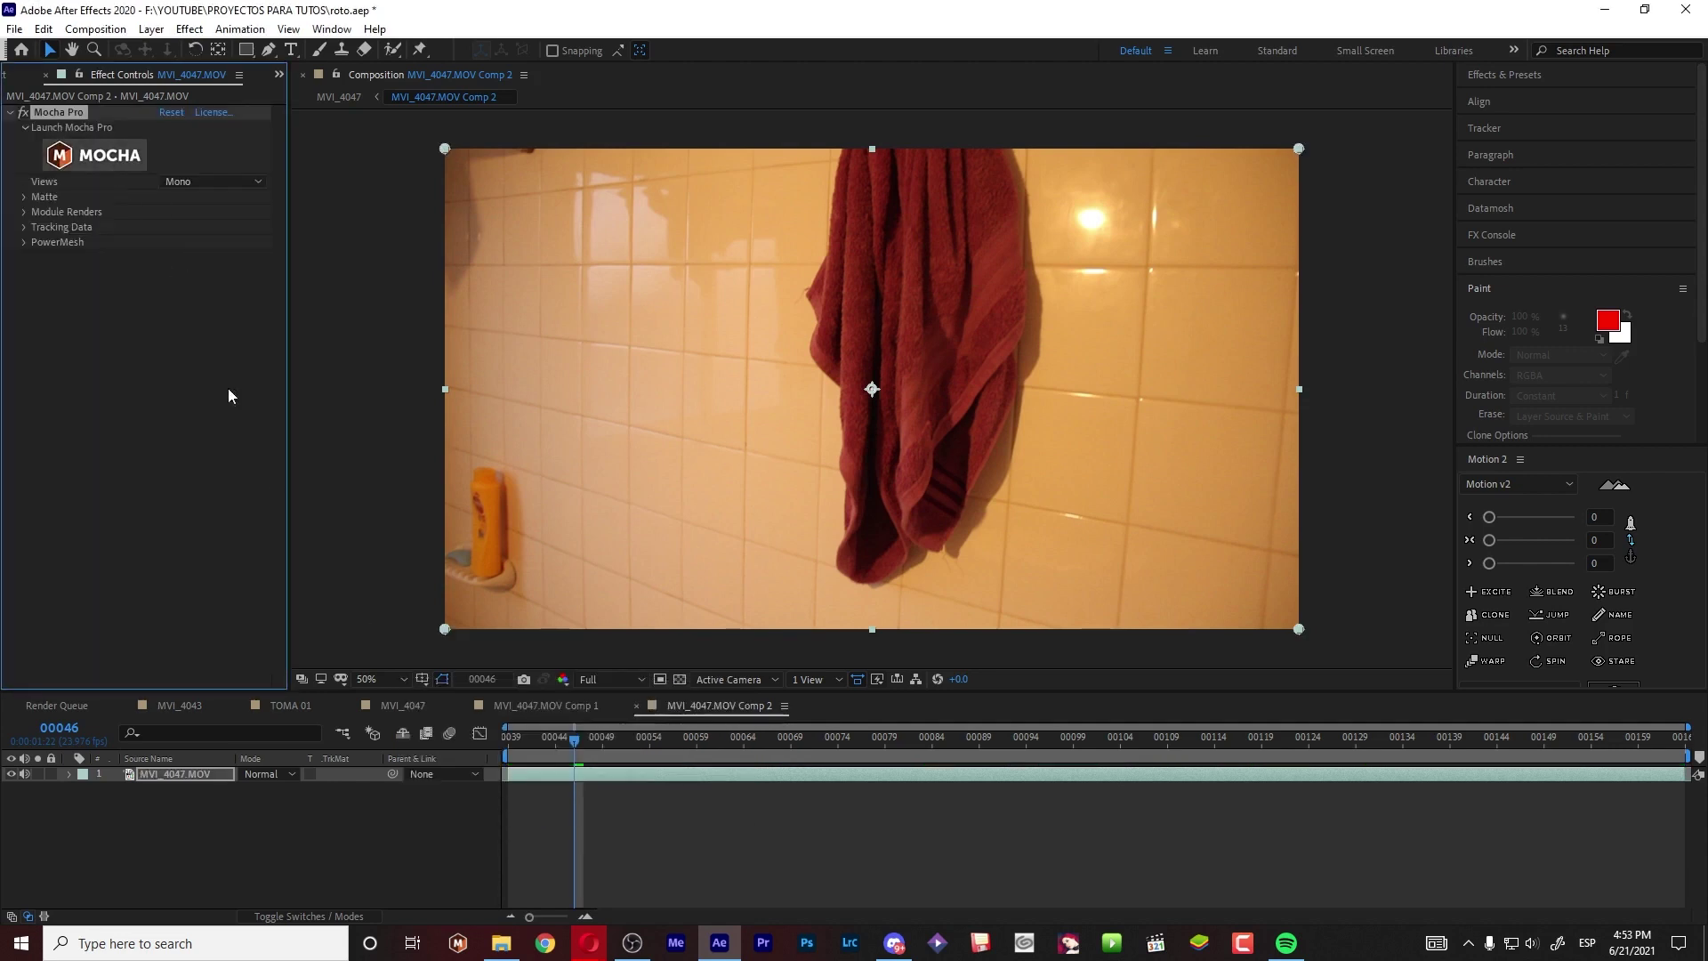
- Launch Mocha Pro, go to frame 43, and choose the B-spline drawing tool
left_click(110, 162)
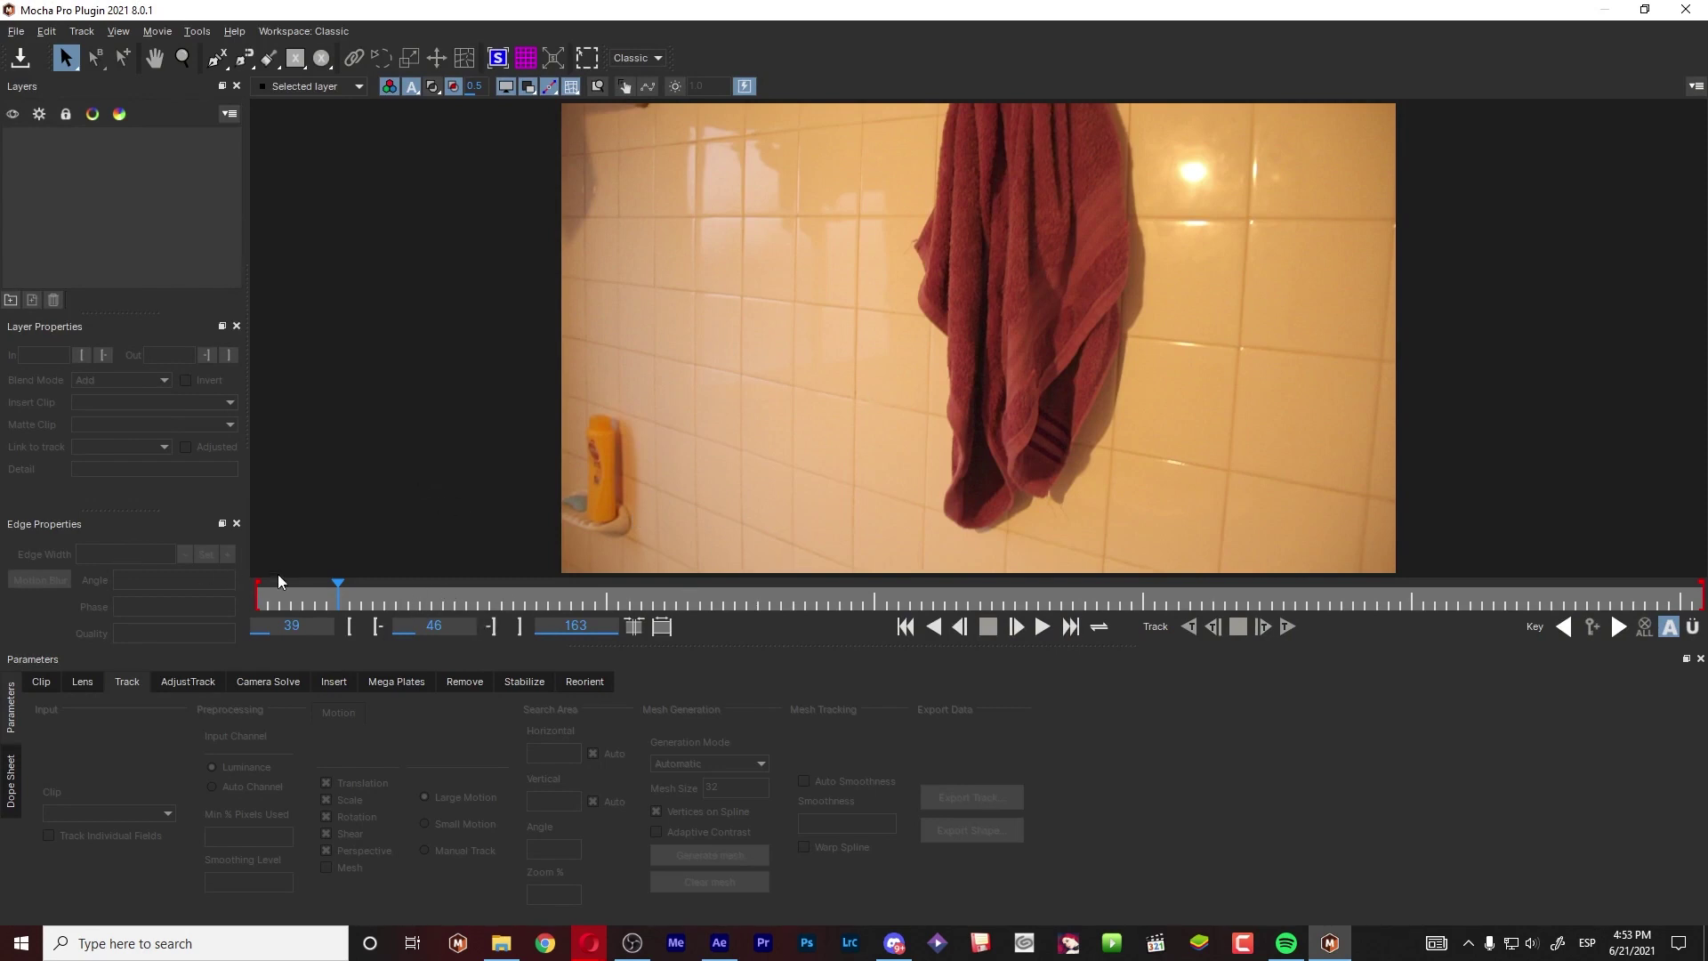
left_click_drag(341, 593, 303, 594)
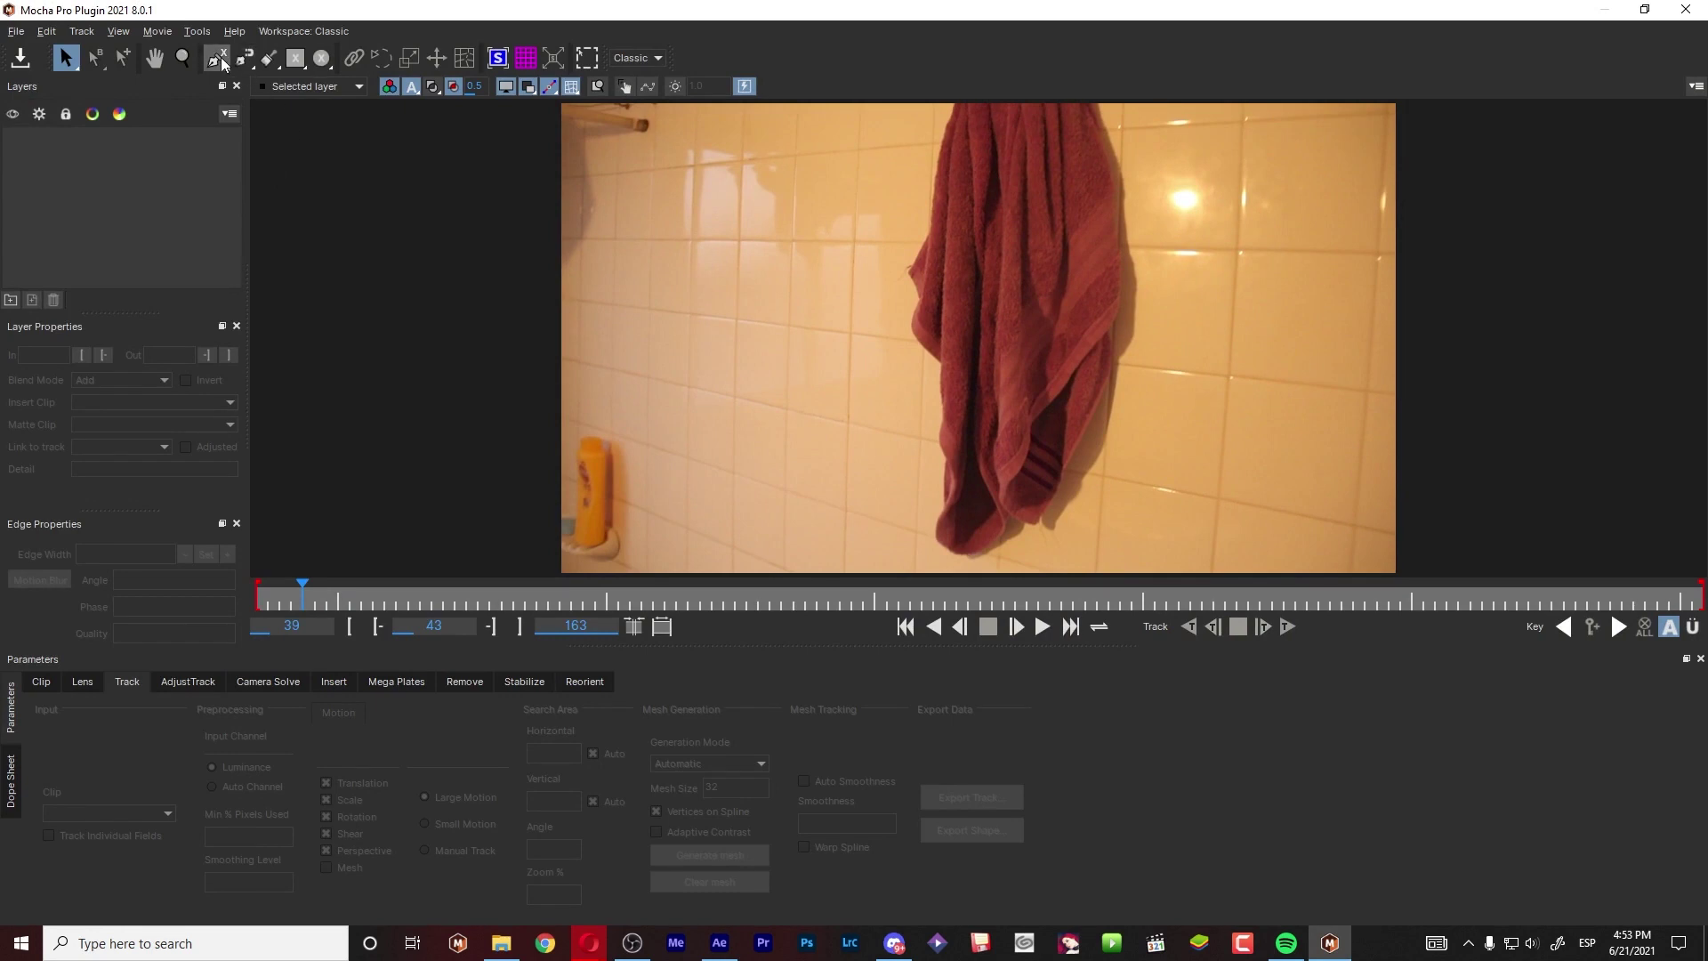
left_click_drag(218, 60, 221, 142)
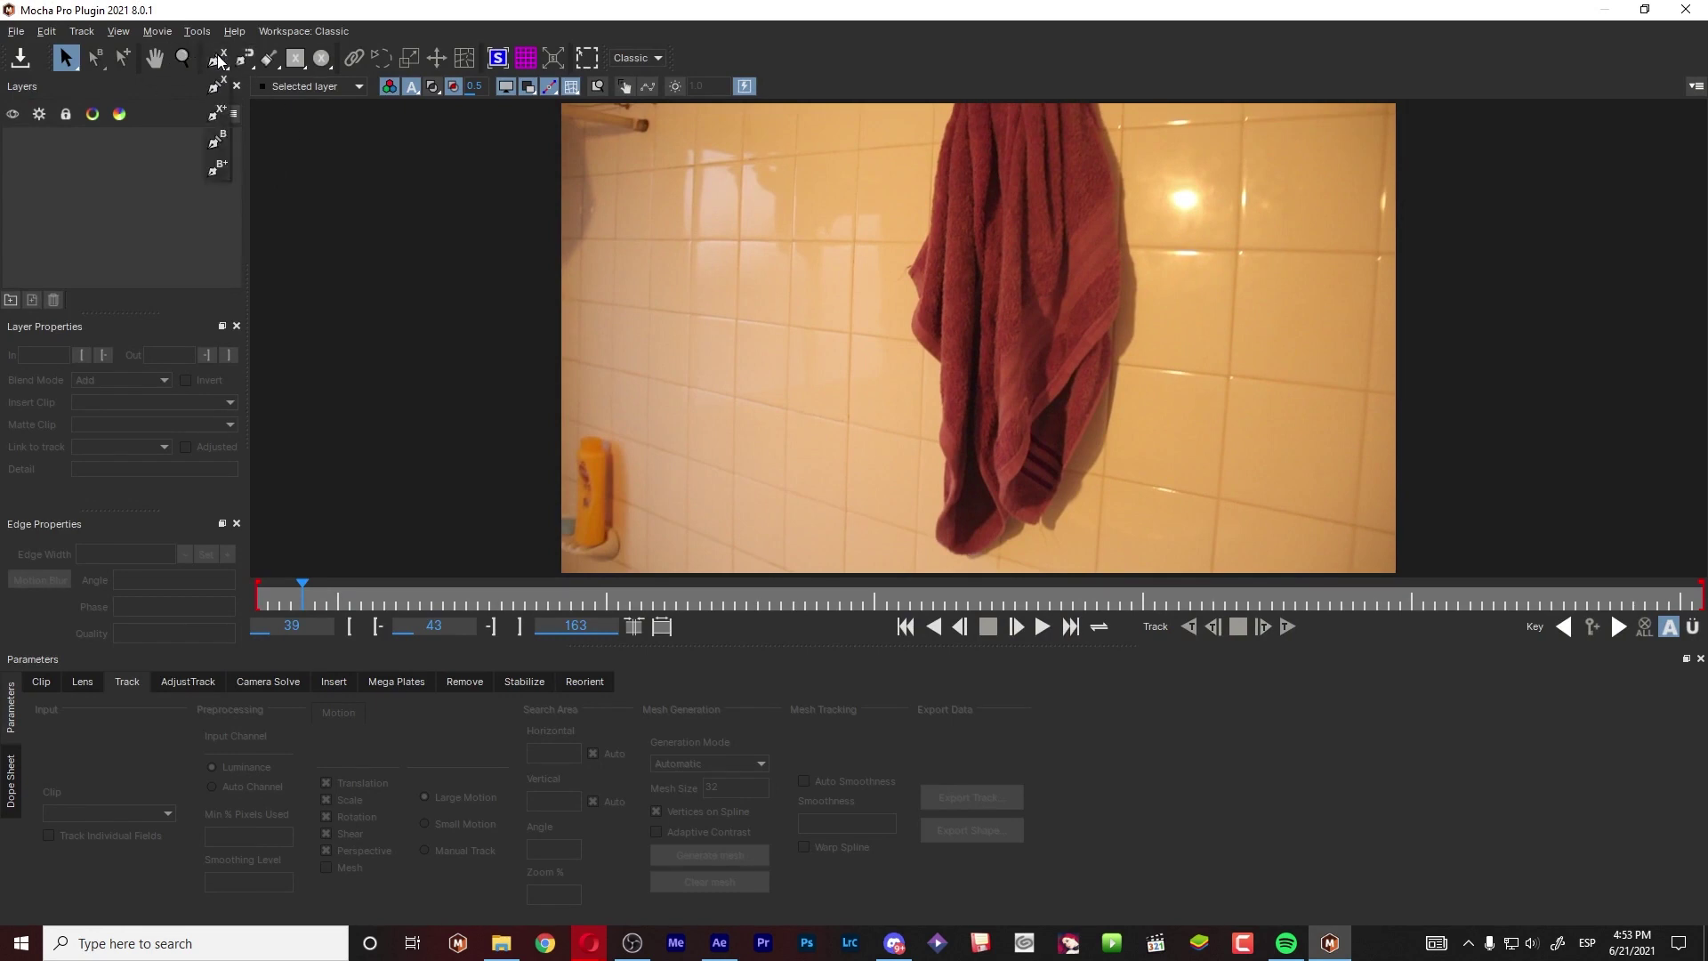
left_click(220, 143)
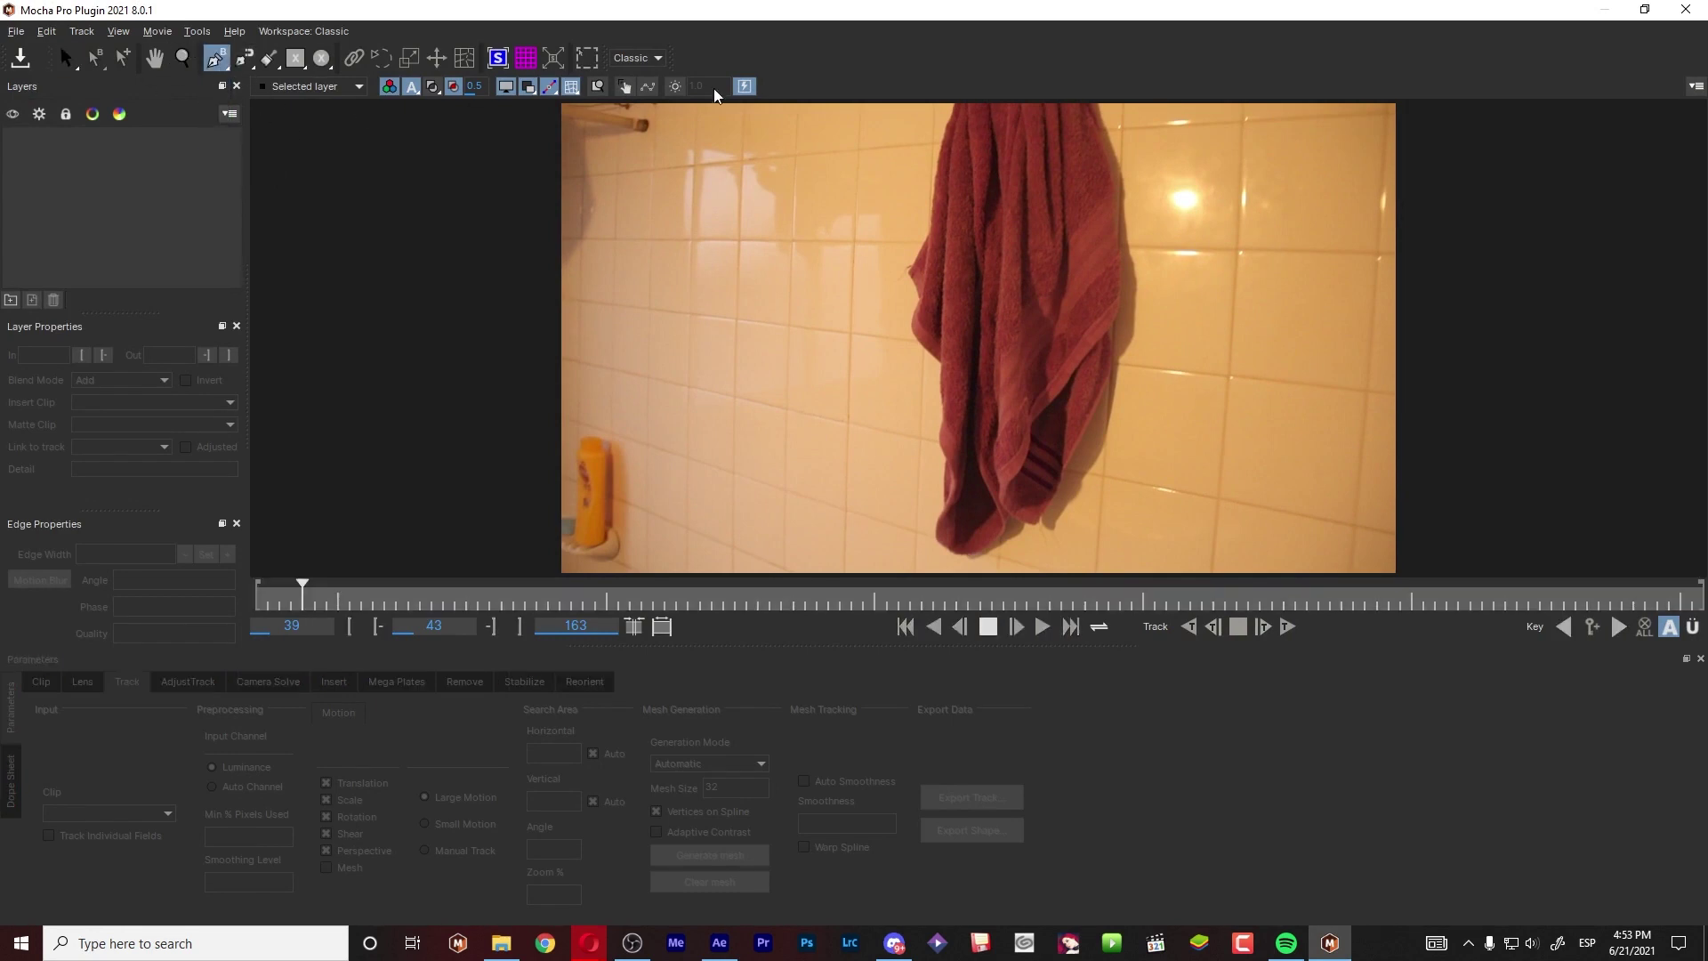
- Try the Essentials workspace layout, then switch back to Classic
left_click(647, 60)
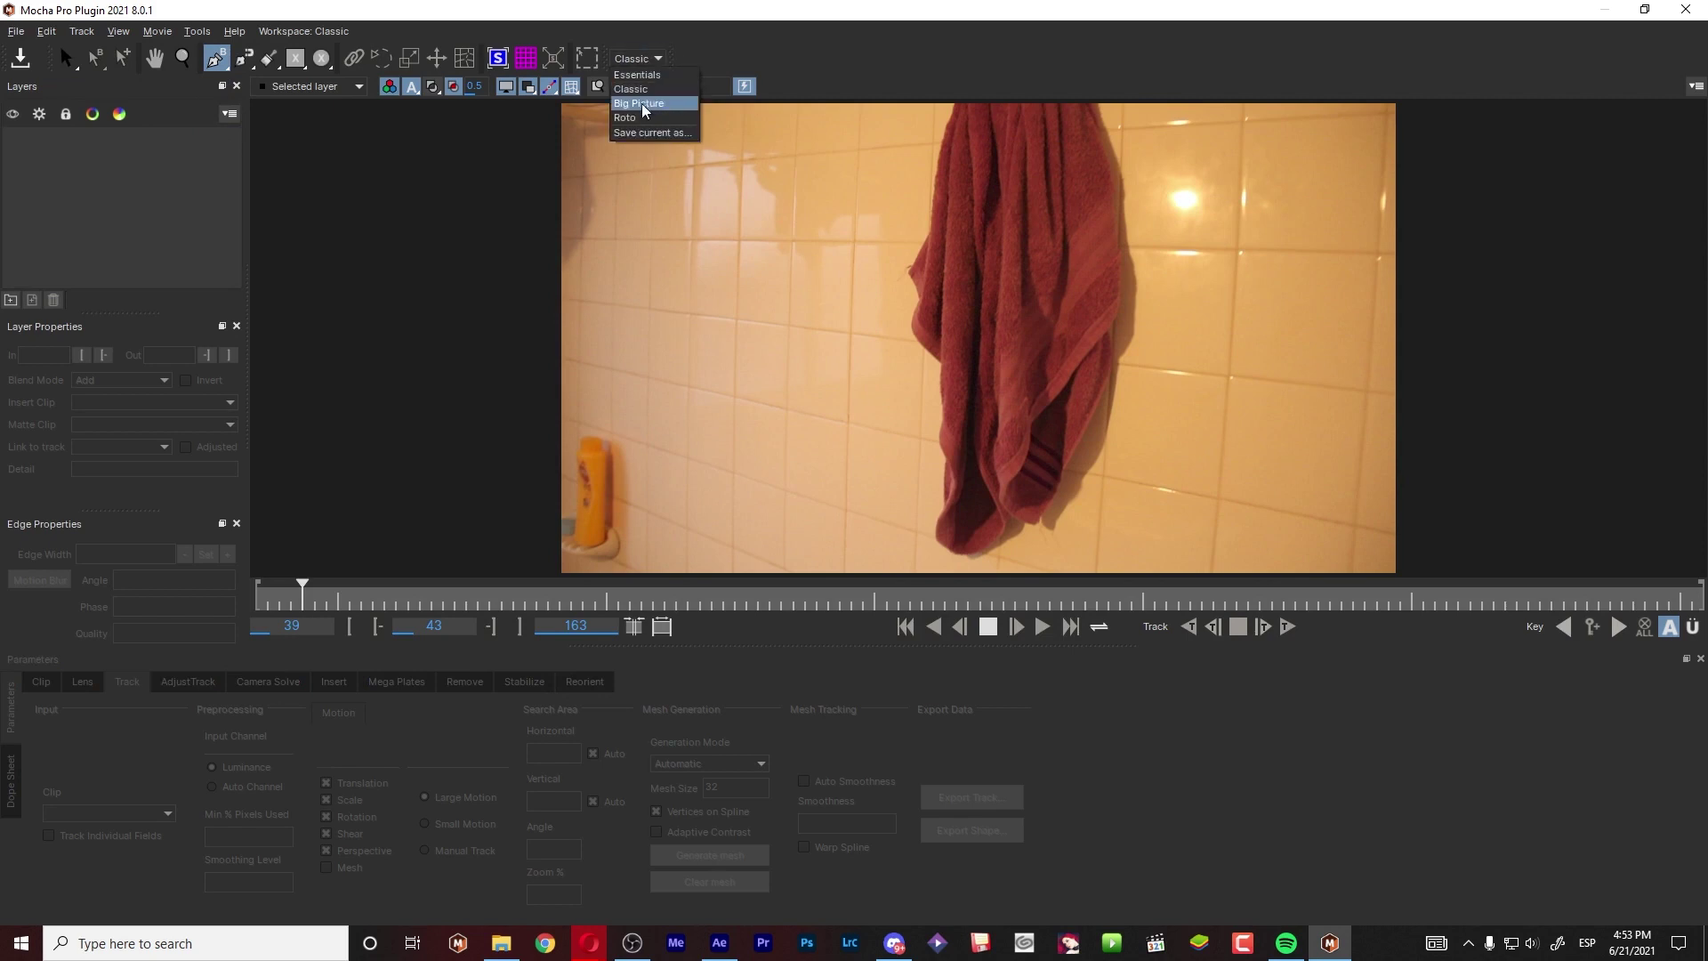
left_click(637, 75)
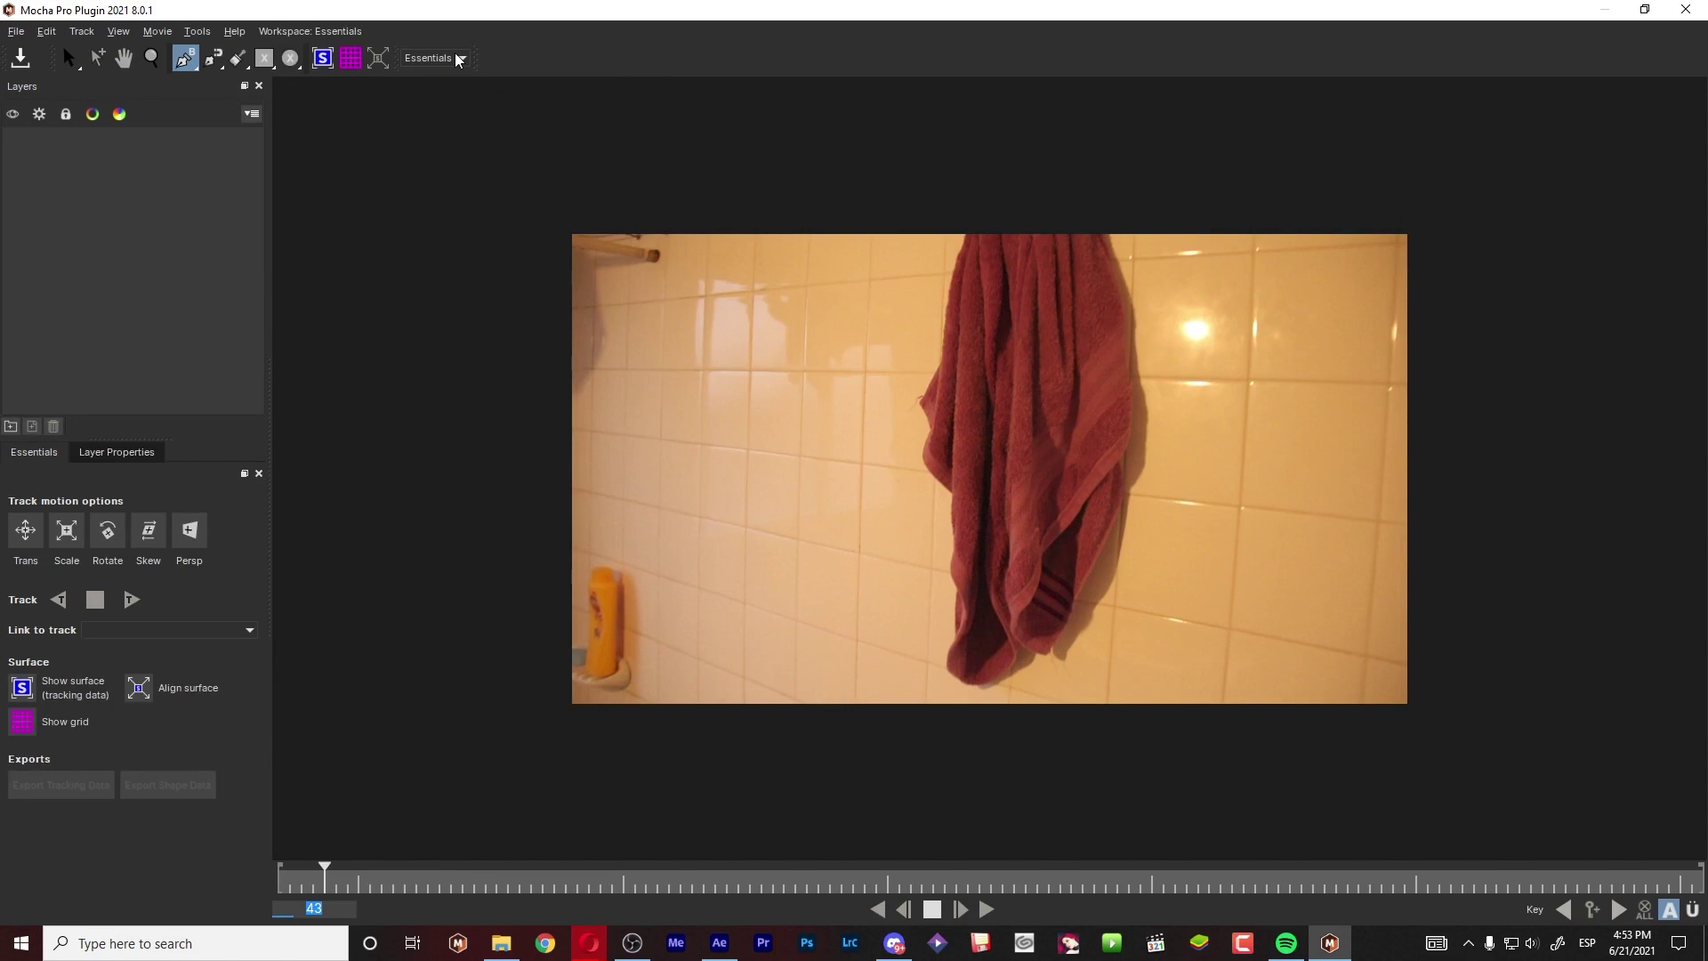
left_click(442, 59)
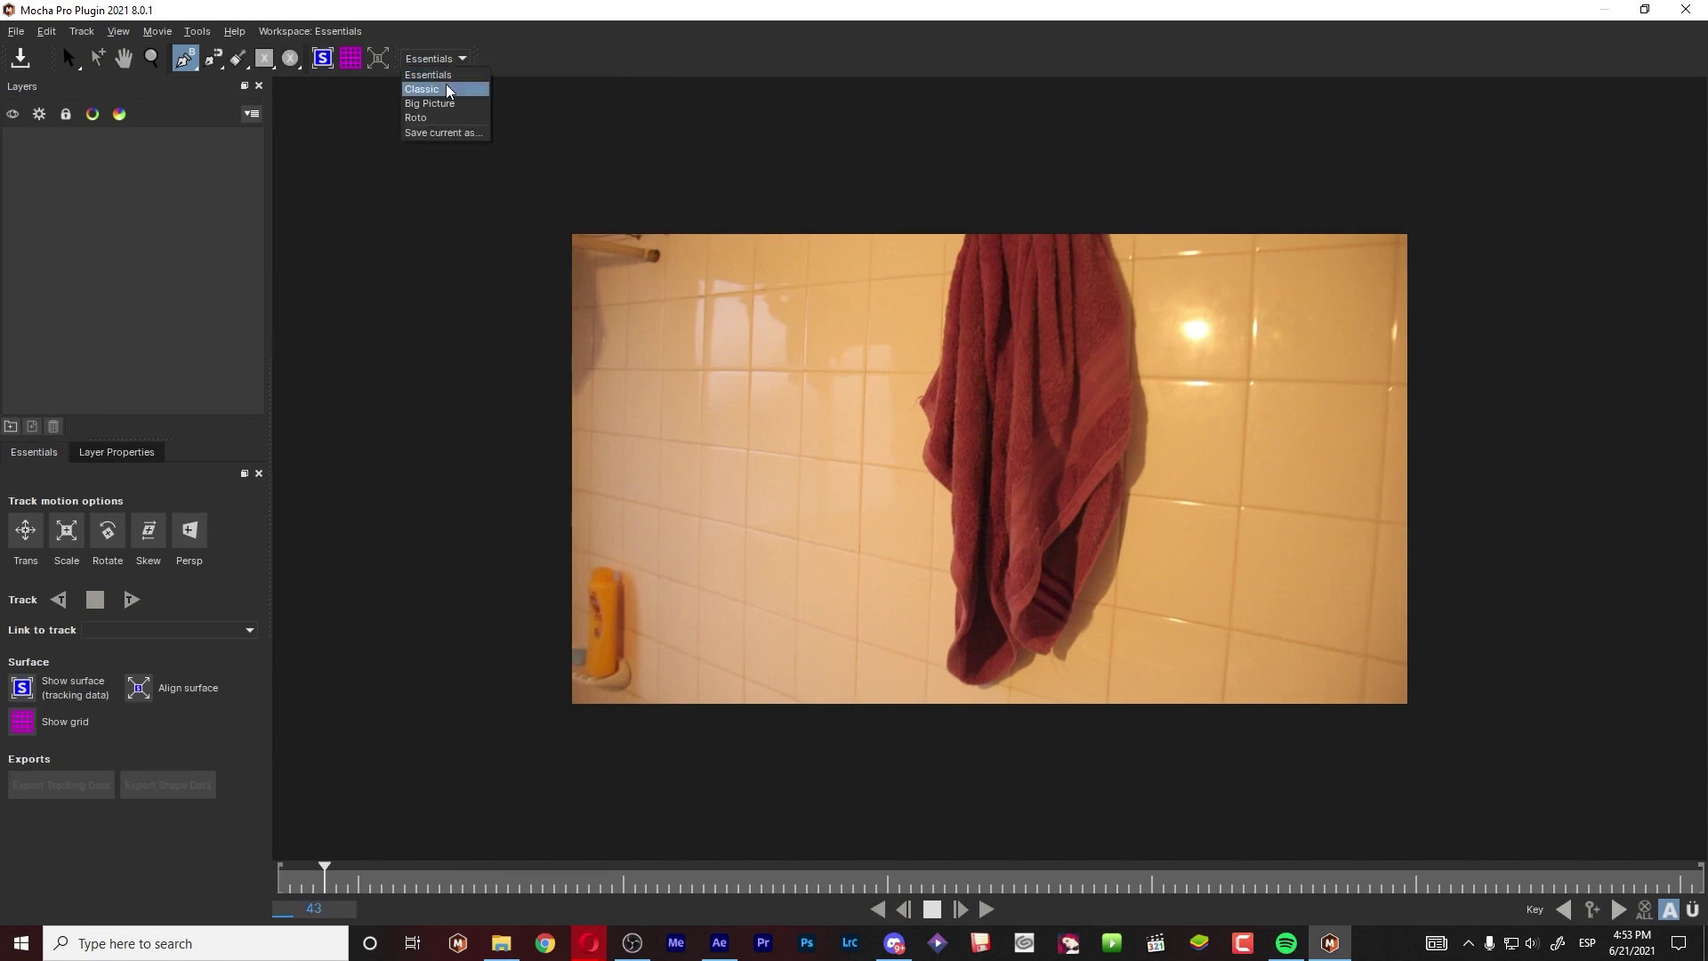
left_click(445, 87)
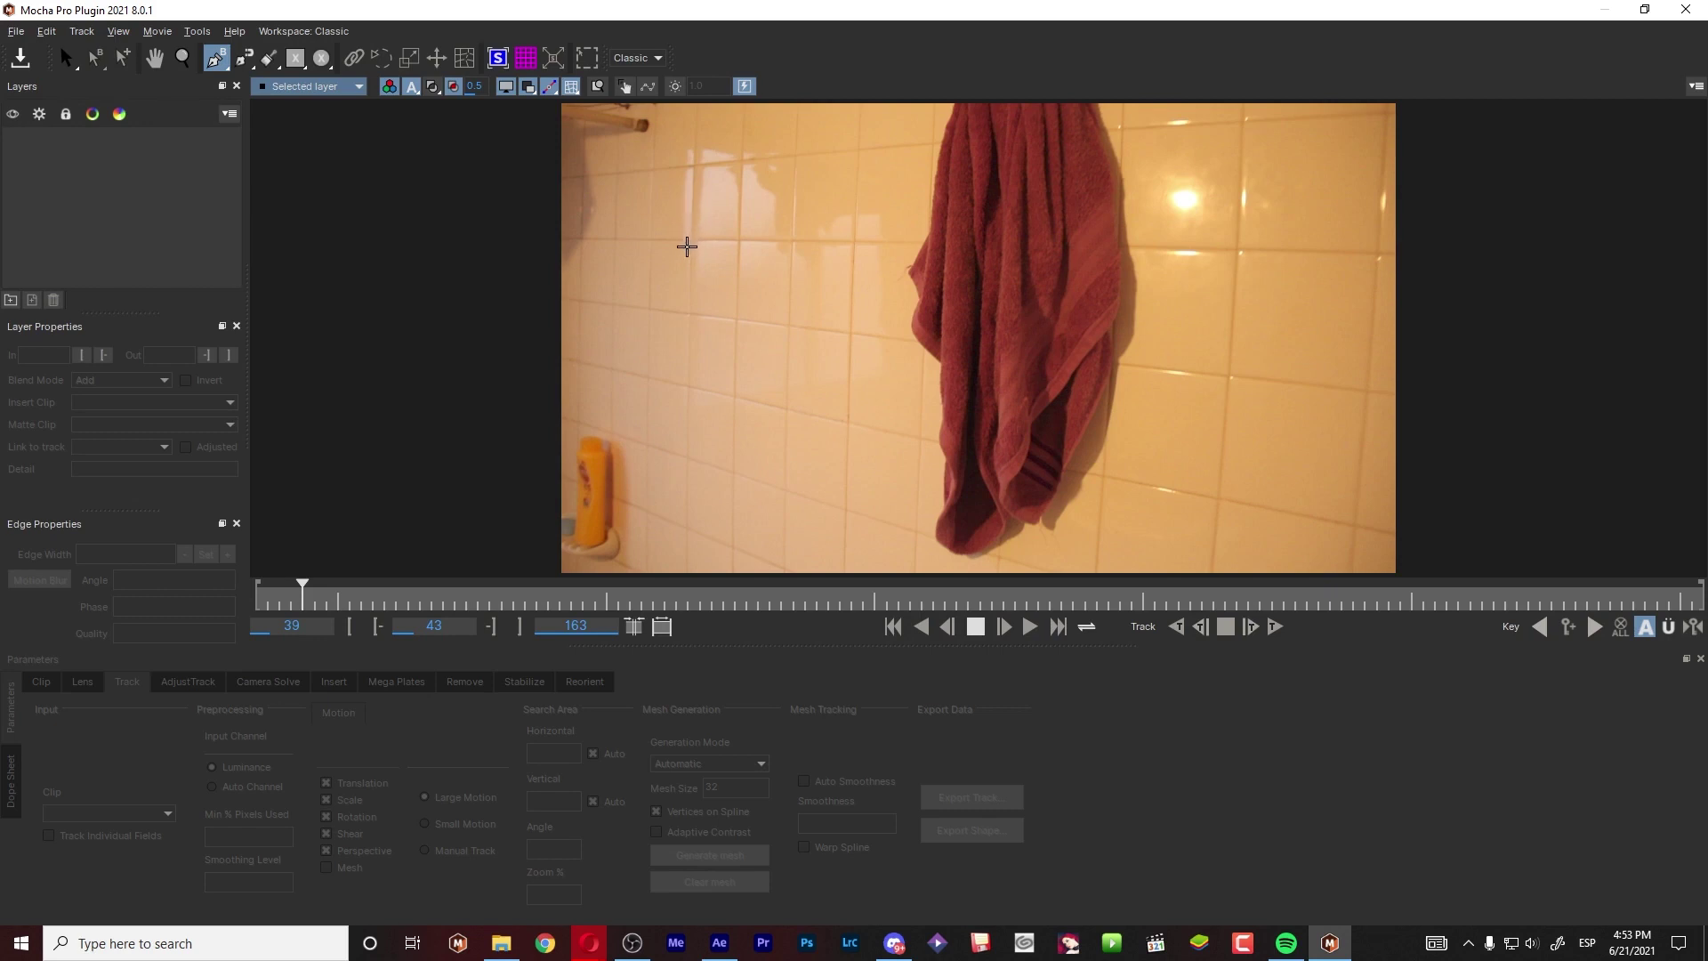
- Draw a closed four-corner shape around the tile patch left of the towel
left_click(688, 241)
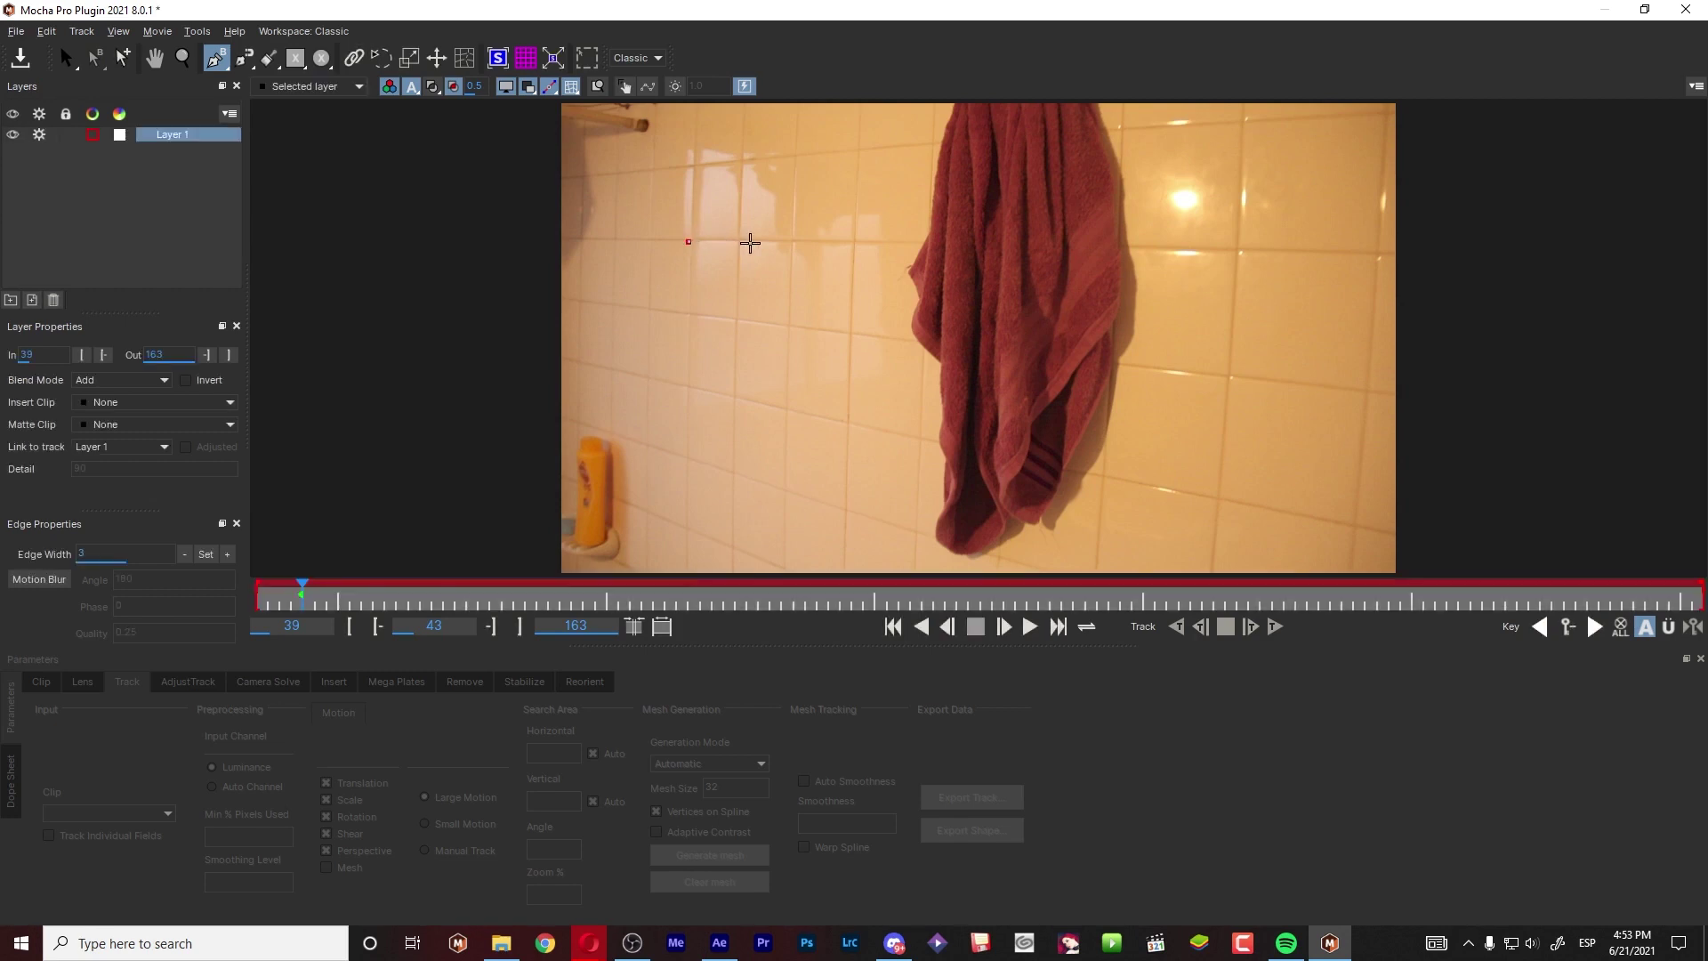
left_click(854, 243)
left_click(847, 509)
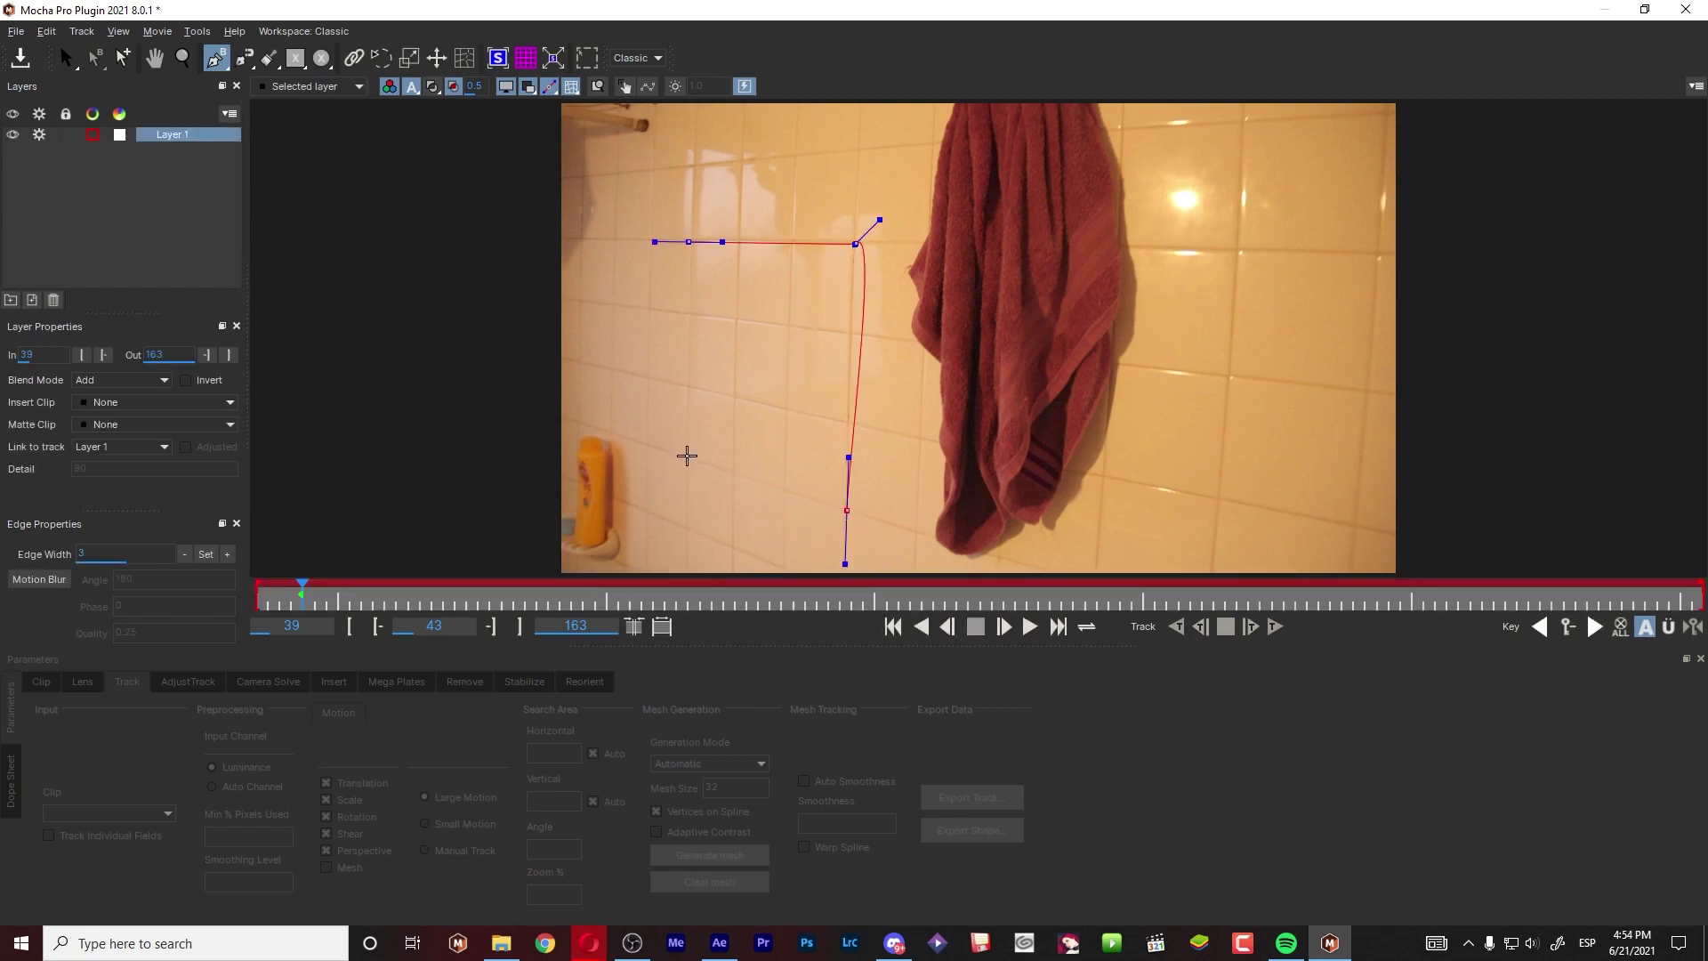
left_click(688, 456)
left_click(688, 242)
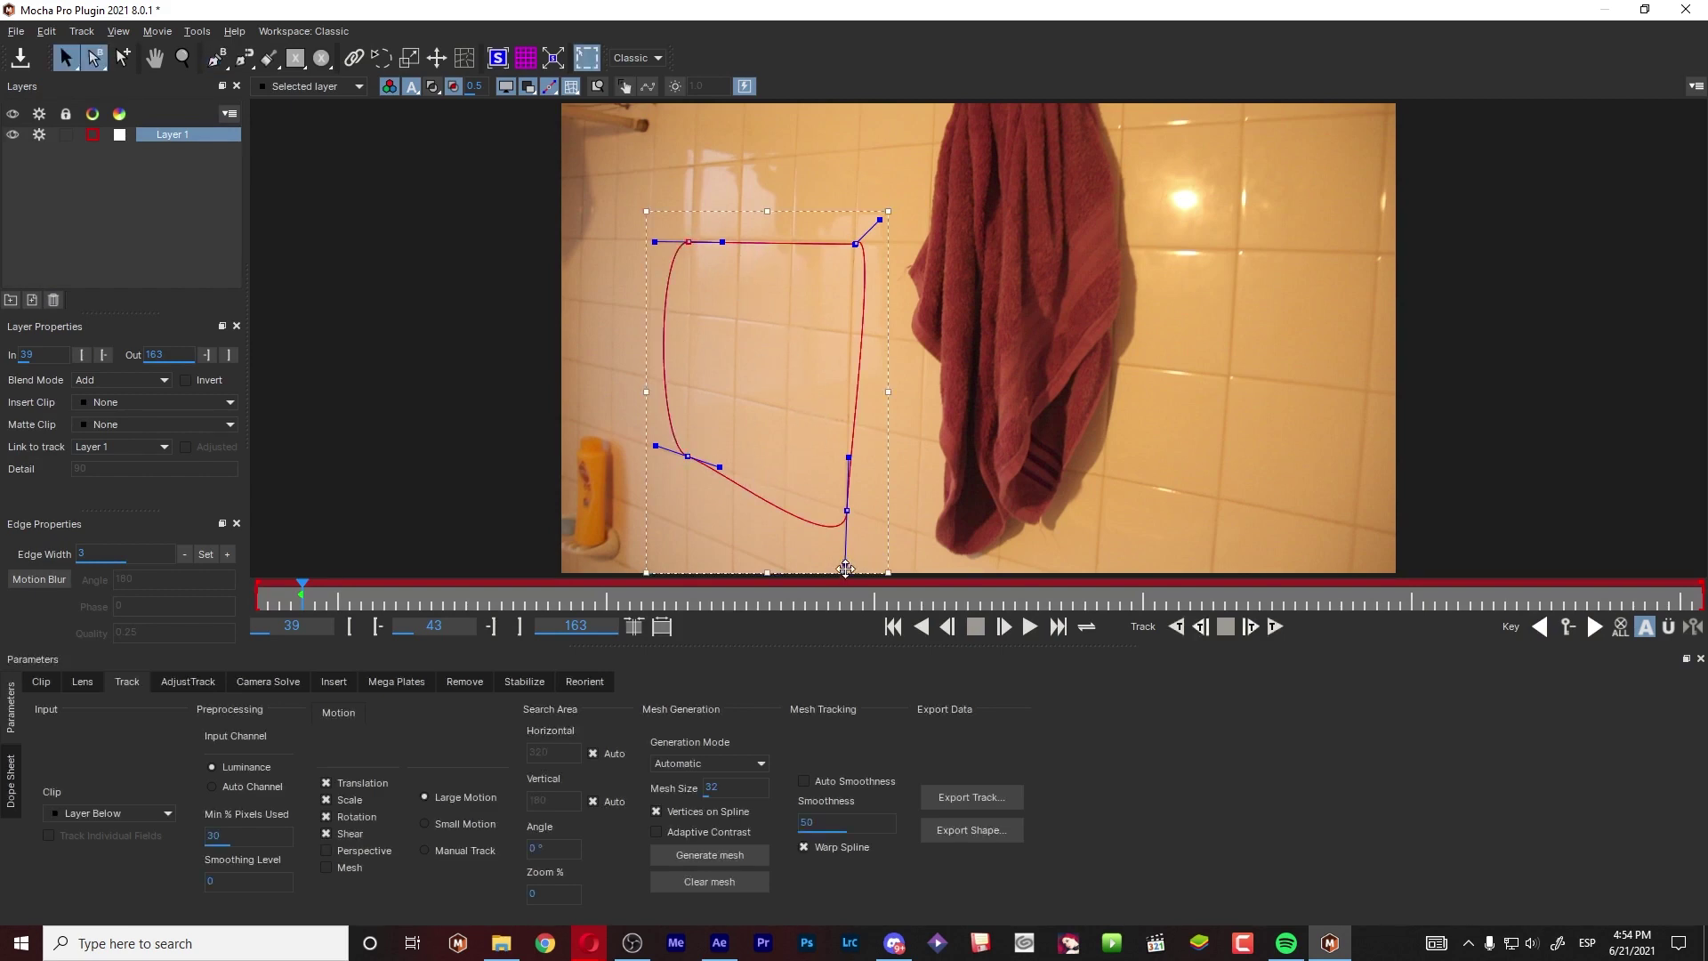
- Adjust the shape's corner handles to follow the tiles, then select its bottom two points
left_click_drag(845, 564, 846, 516)
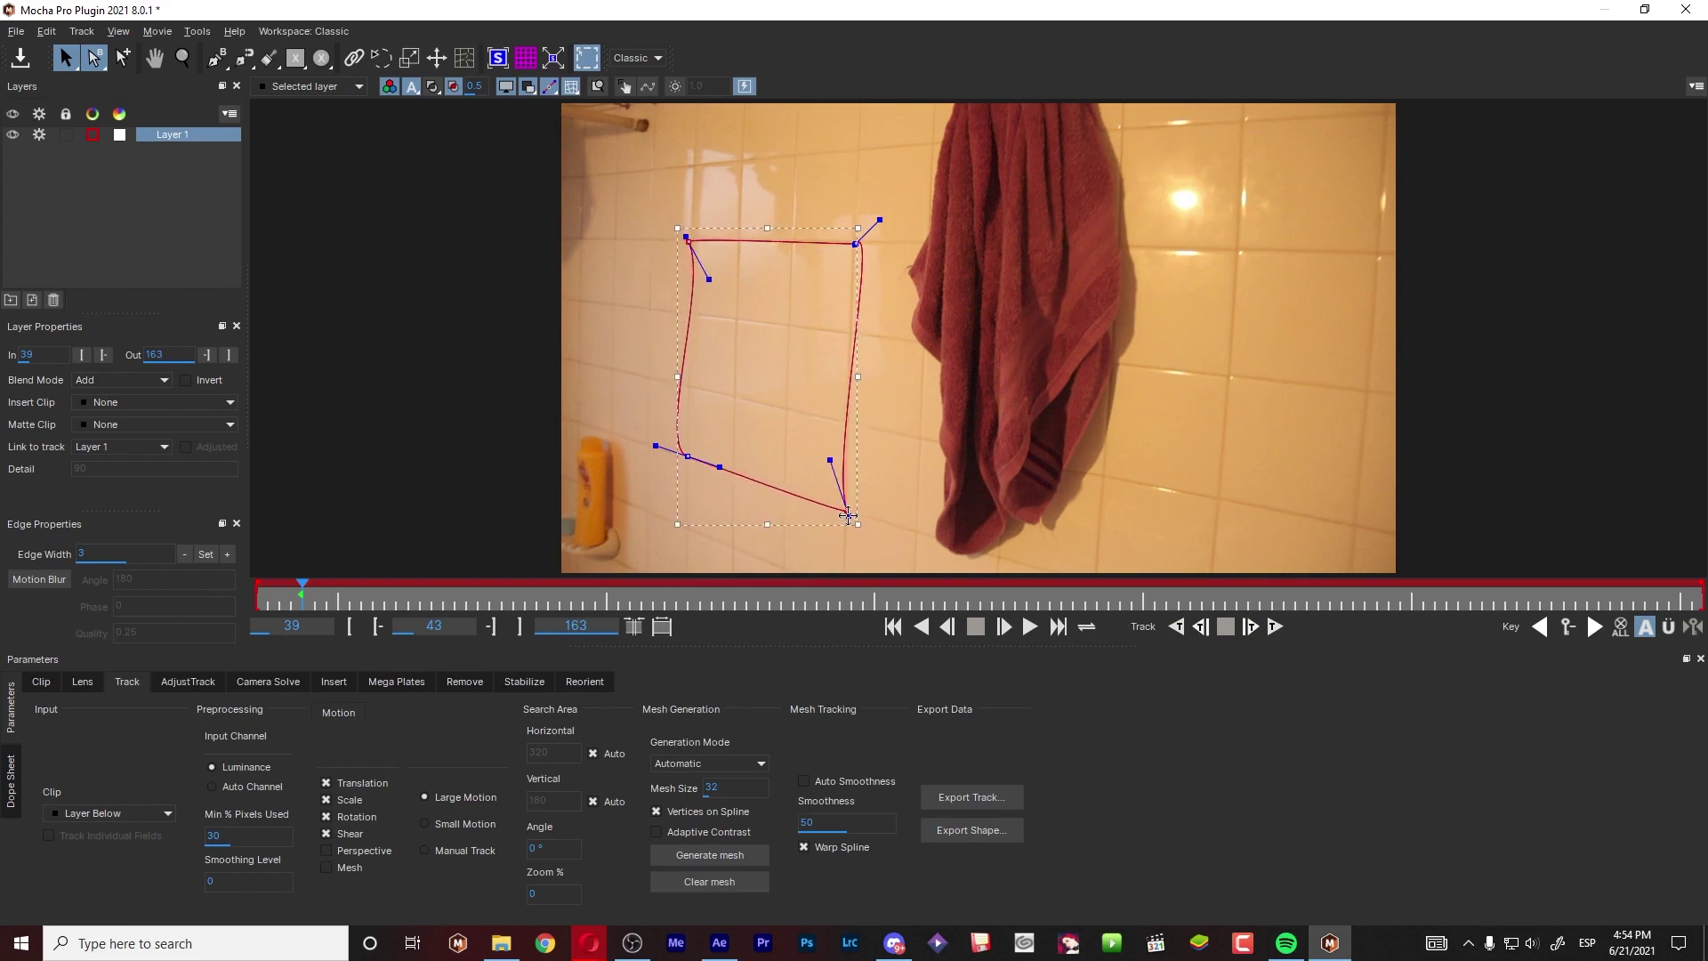
left_click(838, 288)
scroll(874, 308, "down", 2)
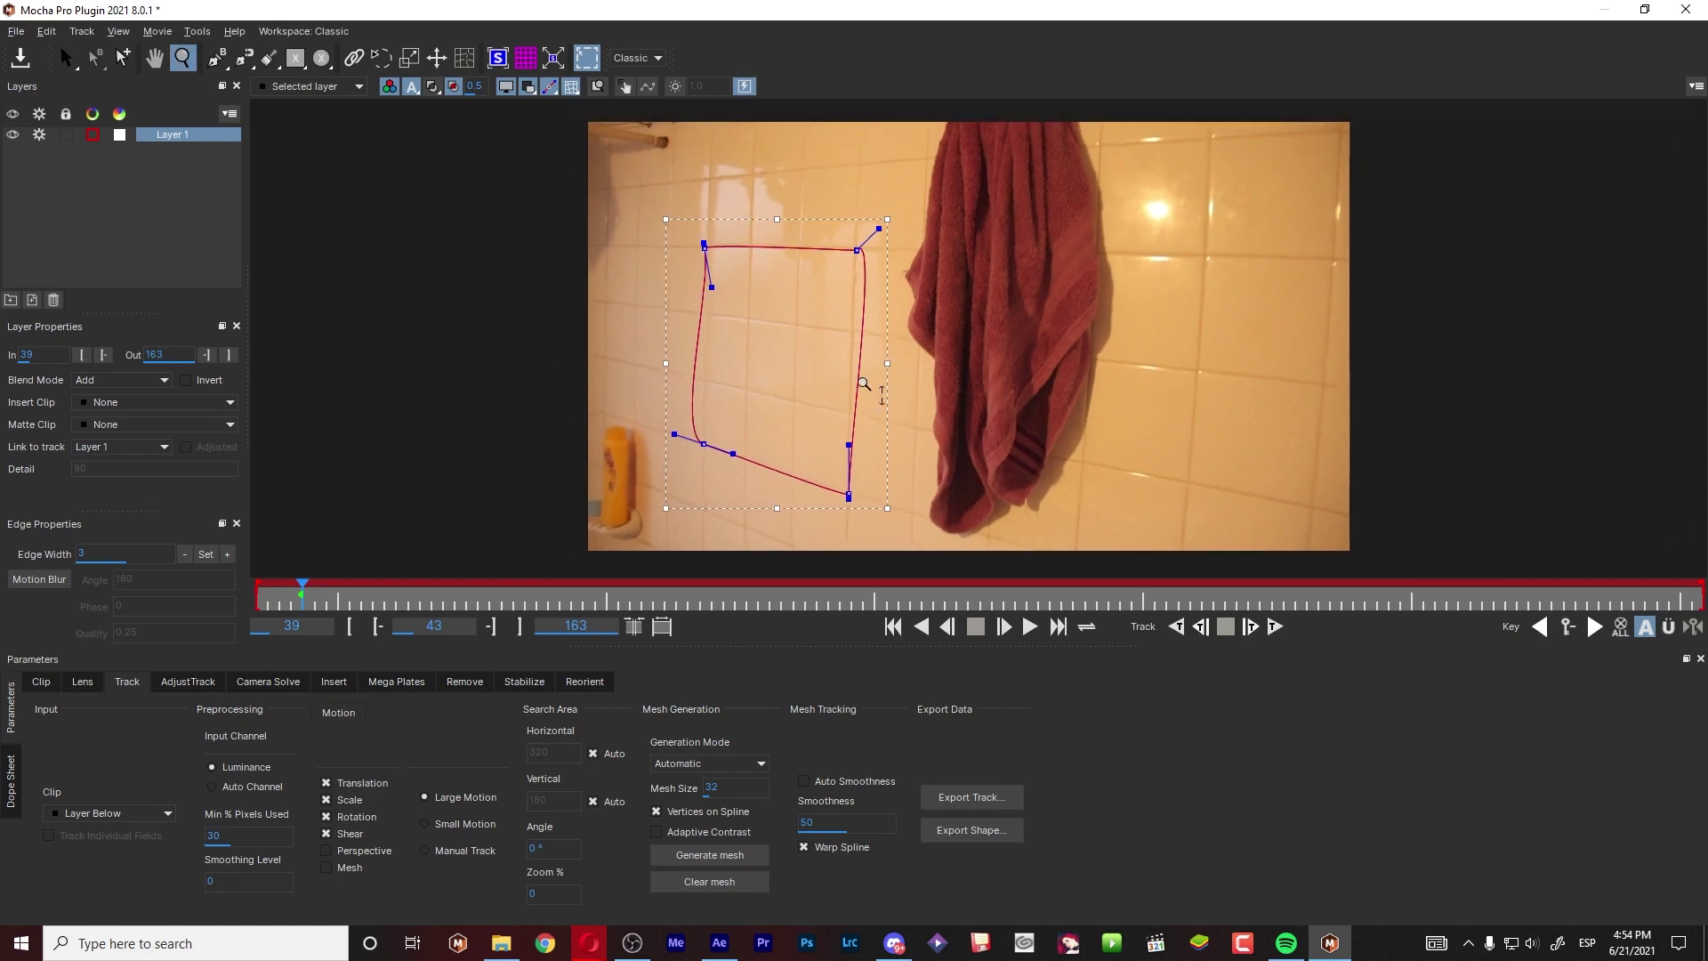
left_click_drag(932, 354, 918, 365)
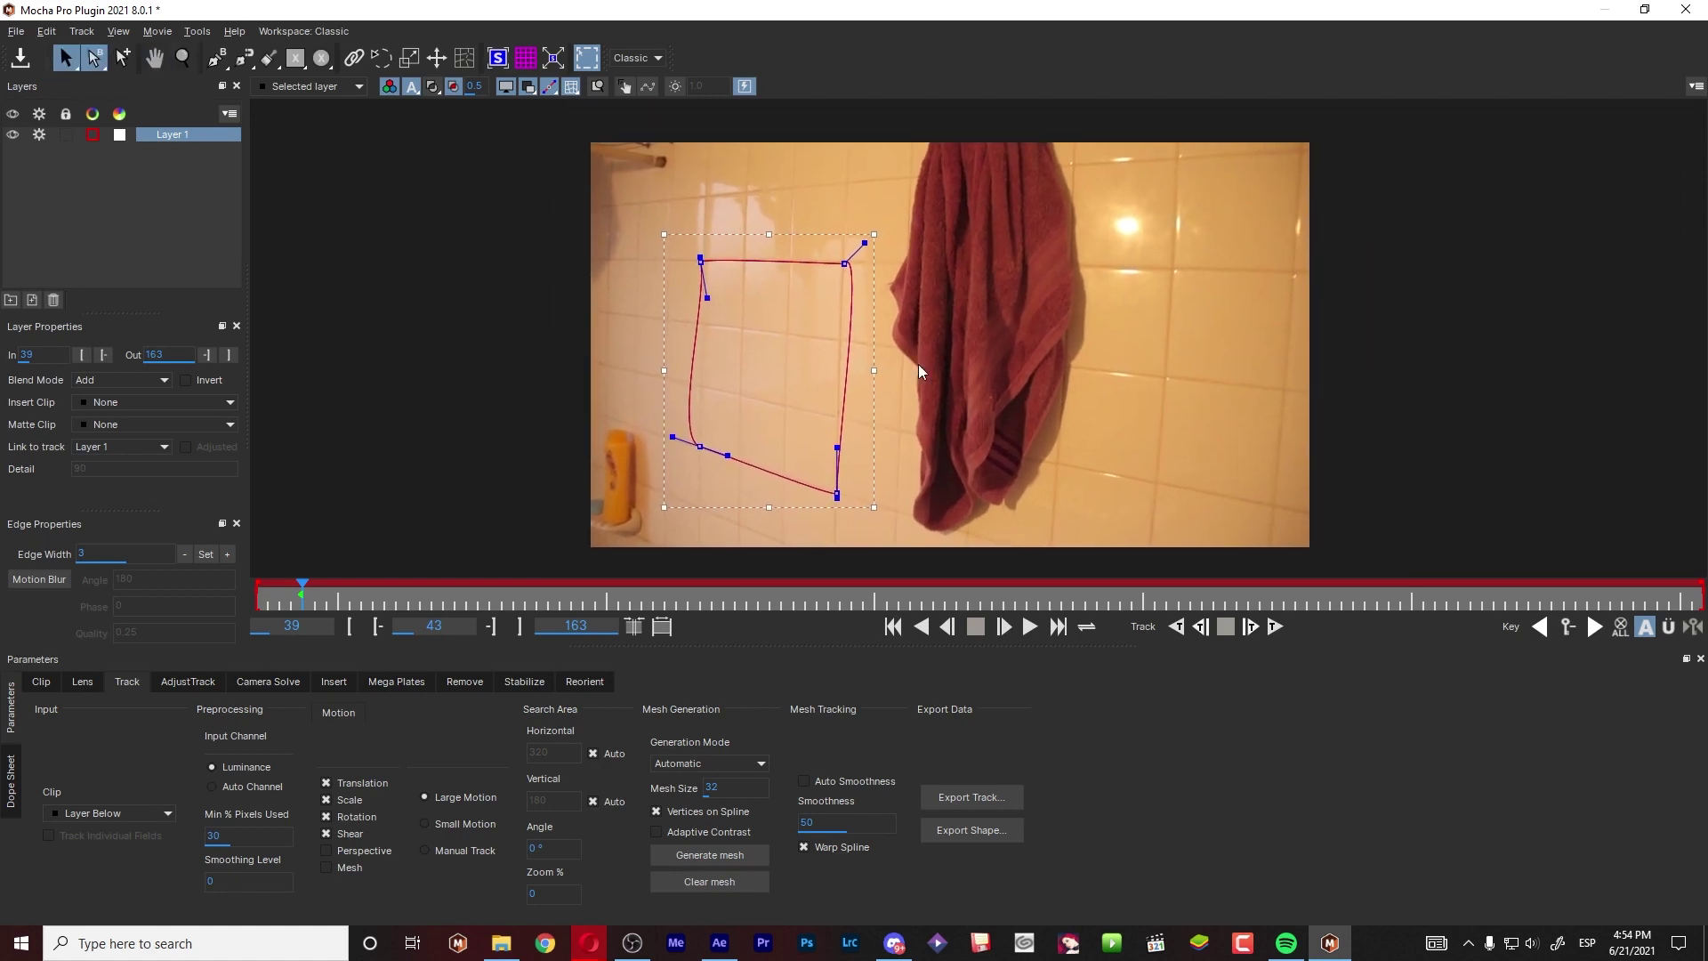
left_click(905, 345)
left_click(845, 258)
left_click_drag(865, 243, 856, 270)
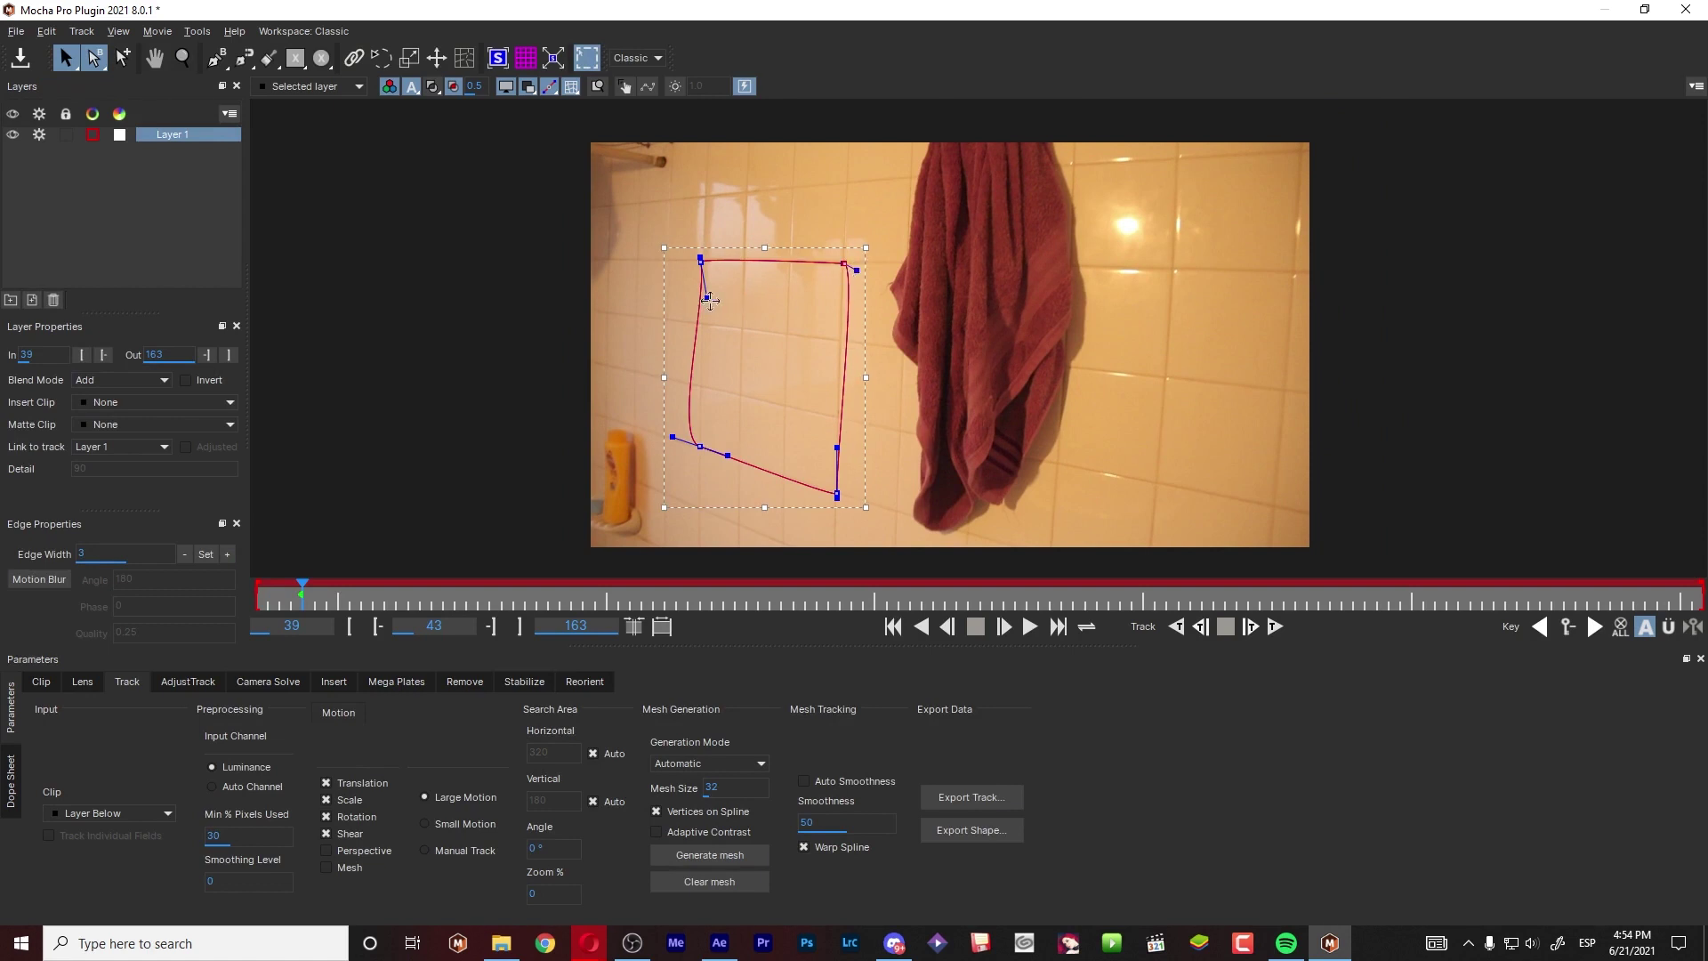
left_click_drag(707, 298, 692, 292)
mouse_move(963, 211)
left_mouse_down()
mouse_move(522, 609)
mouse_move(582, 507)
left_mouse_up()
left_click_drag(598, 561, 841, 442)
- Track Layer 1 backward to frame 39 and forward to frame 163, then scrub to review
left_click(1176, 631)
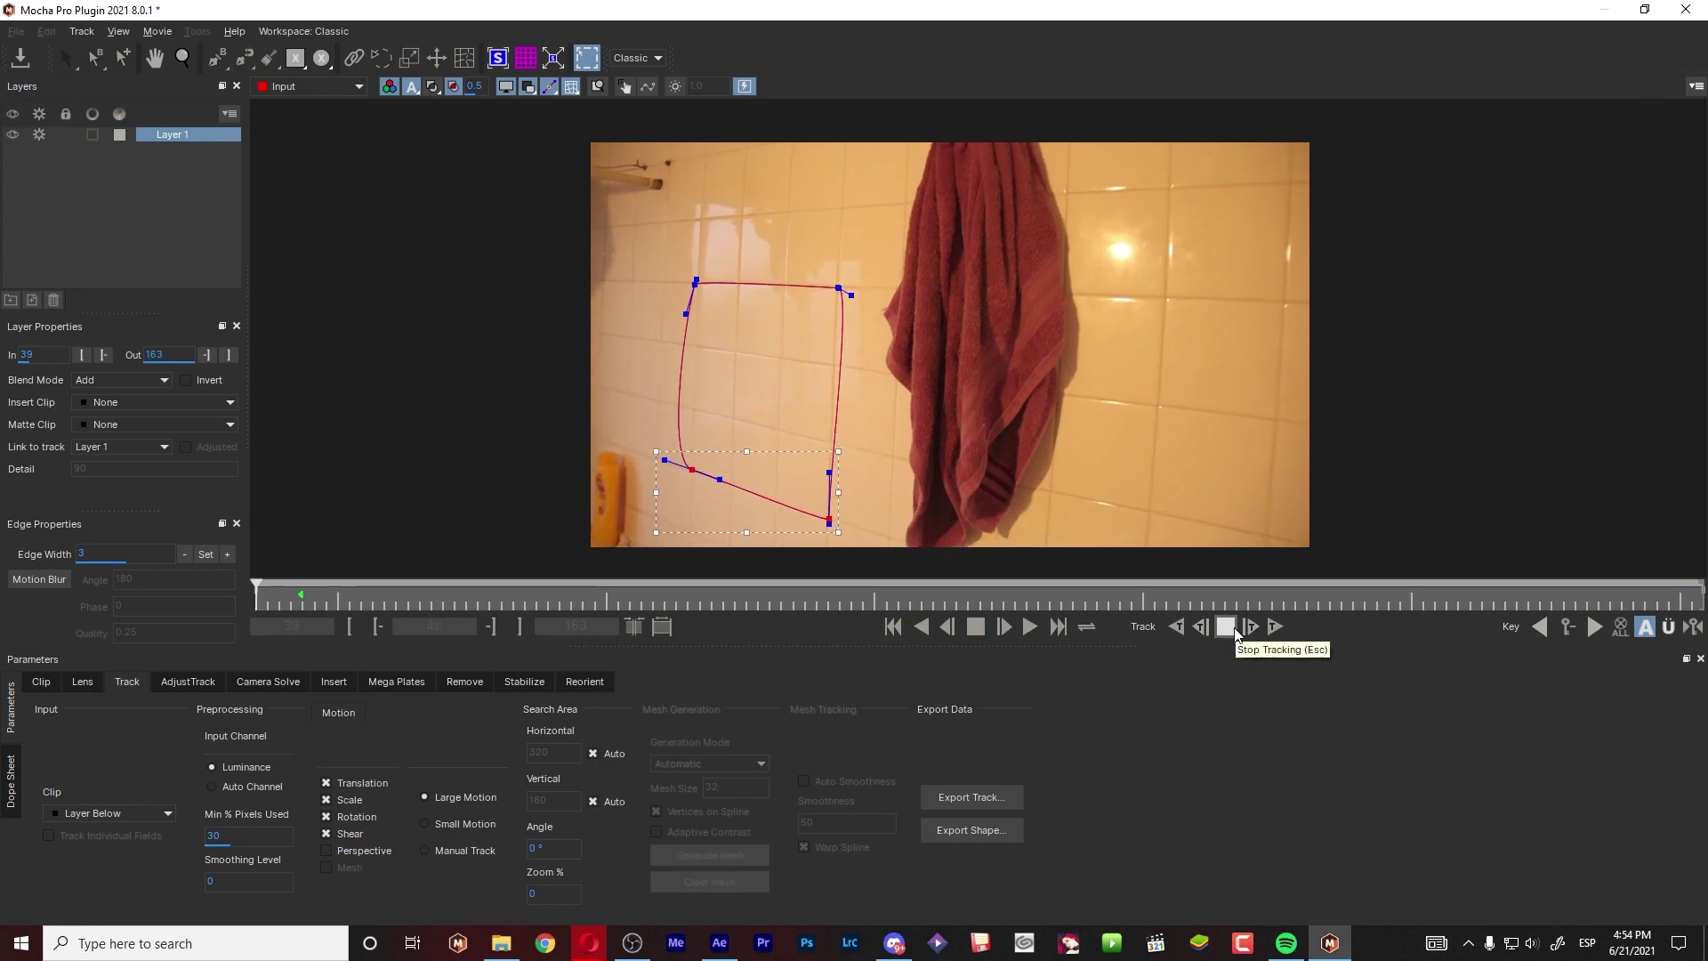
key("Right")
key("Right")
key("Right")
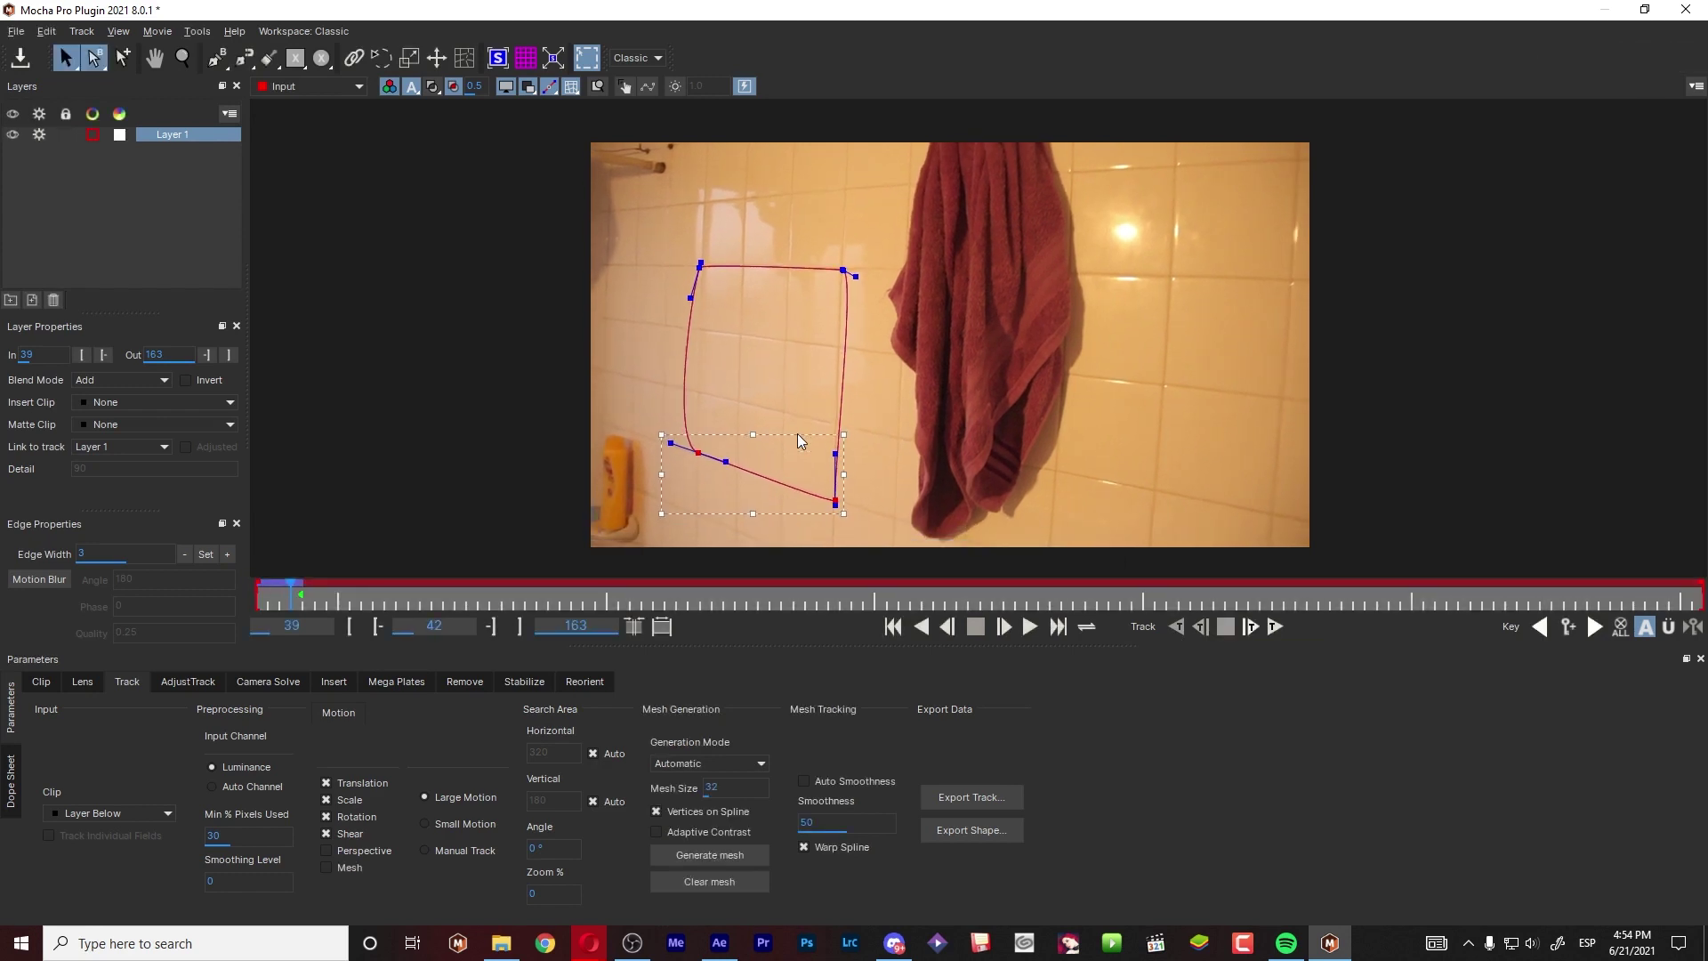
key("Right")
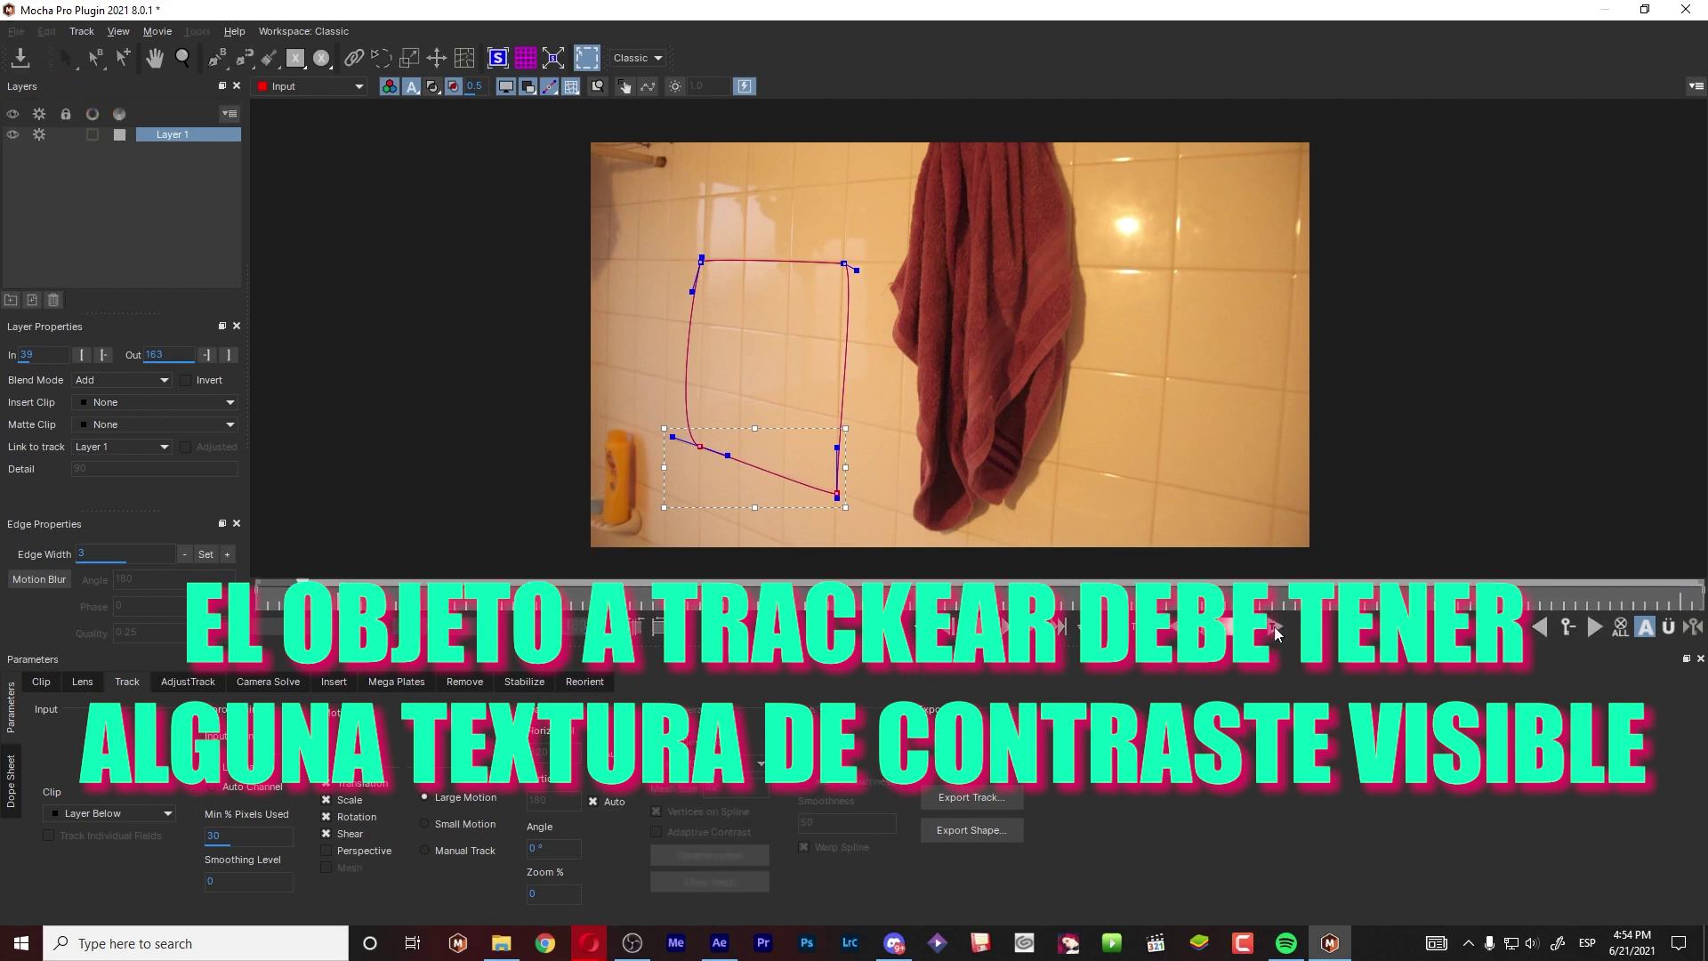
left_click(1226, 626)
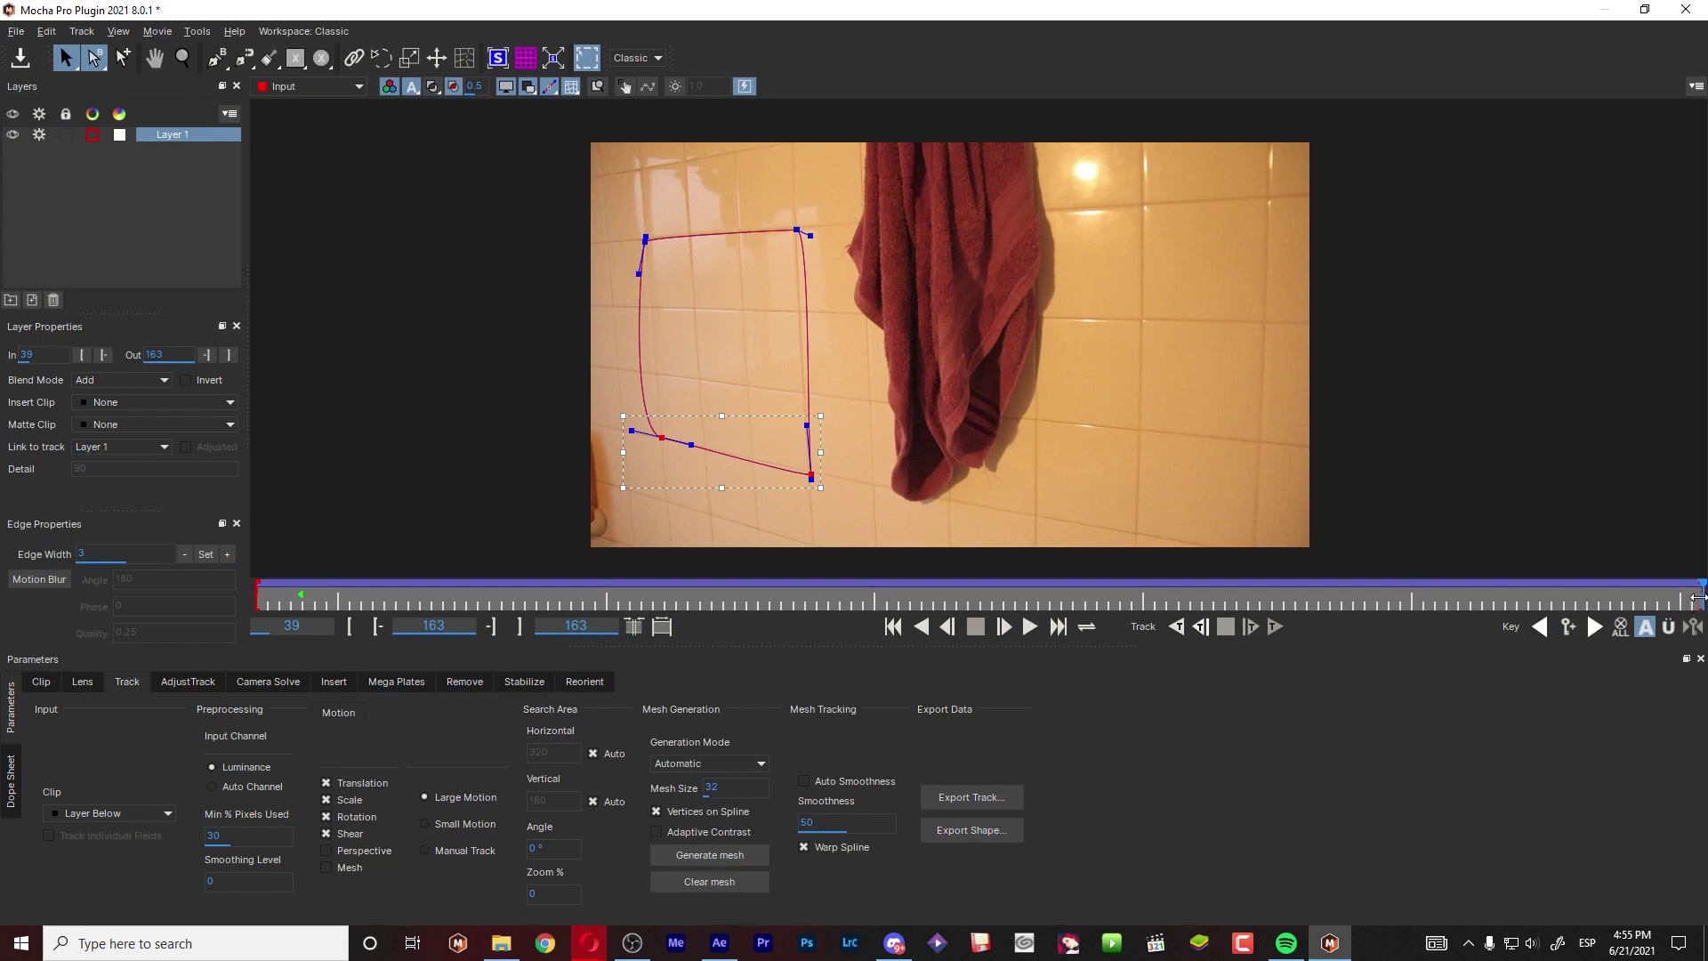
mouse_move(1680, 592)
left_mouse_down()
mouse_move(1174, 553)
mouse_move(221, 555)
mouse_move(1701, 656)
left_mouse_up()
mouse_move(1697, 593)
left_mouse_down()
mouse_move(325, 615)
mouse_move(1698, 626)
left_mouse_up()
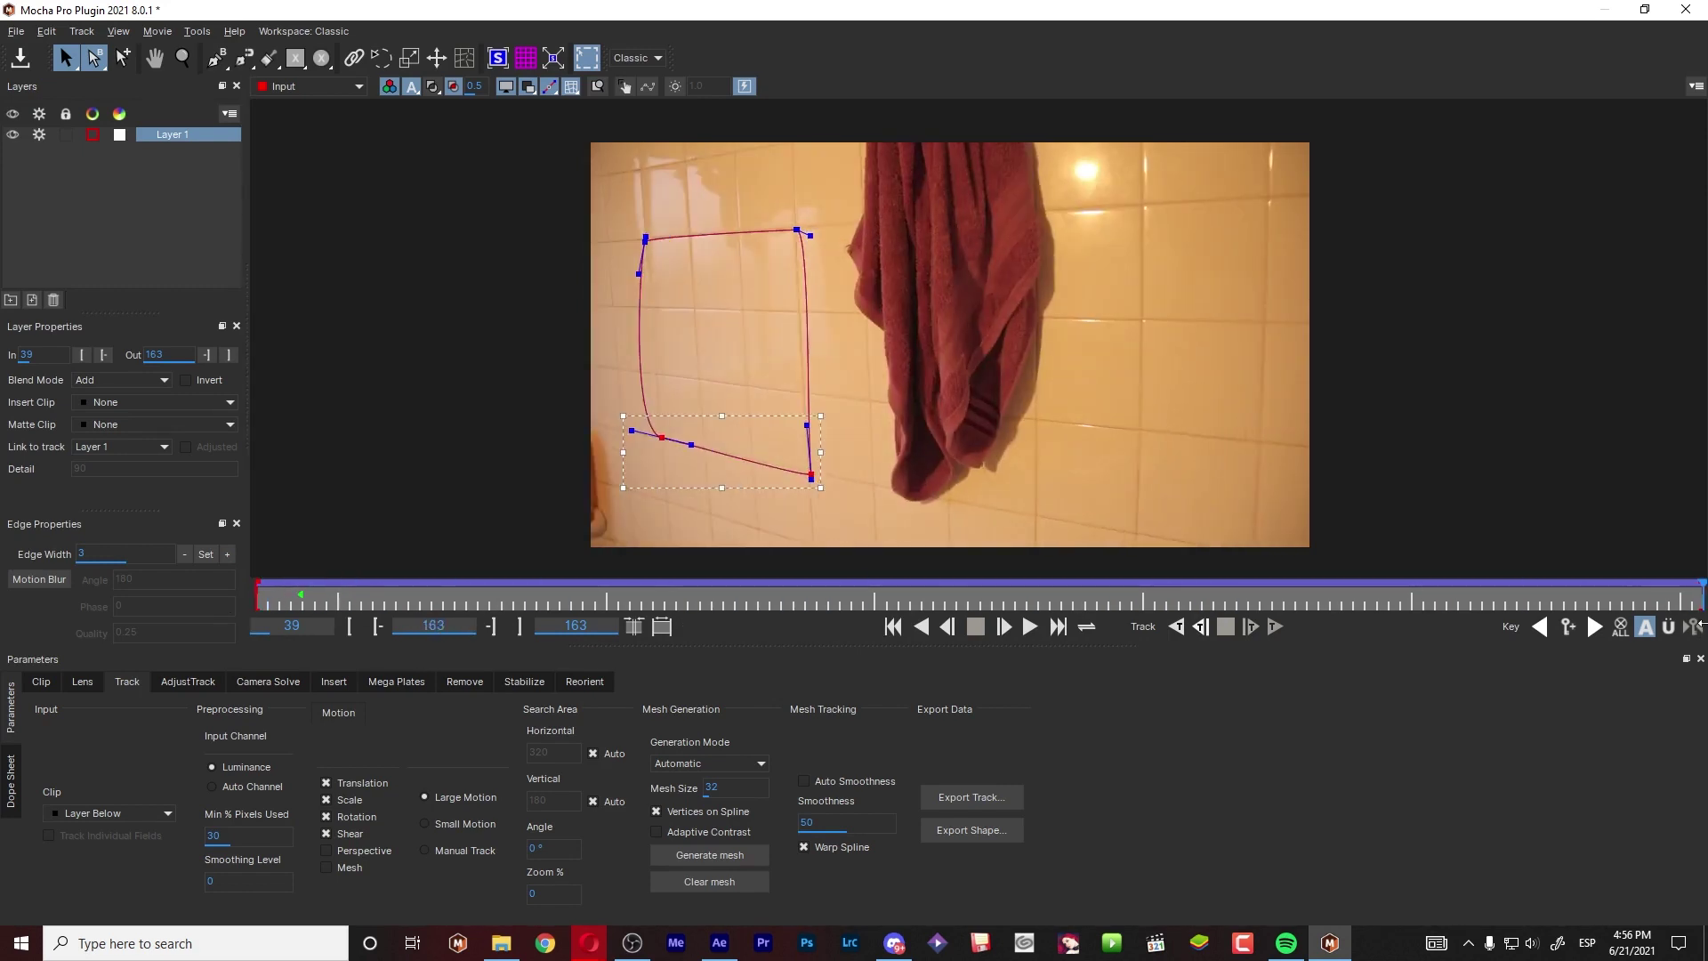
- Export the tracking data in the After Effects Corner Pin [supports motion blur] format
left_click(961, 798)
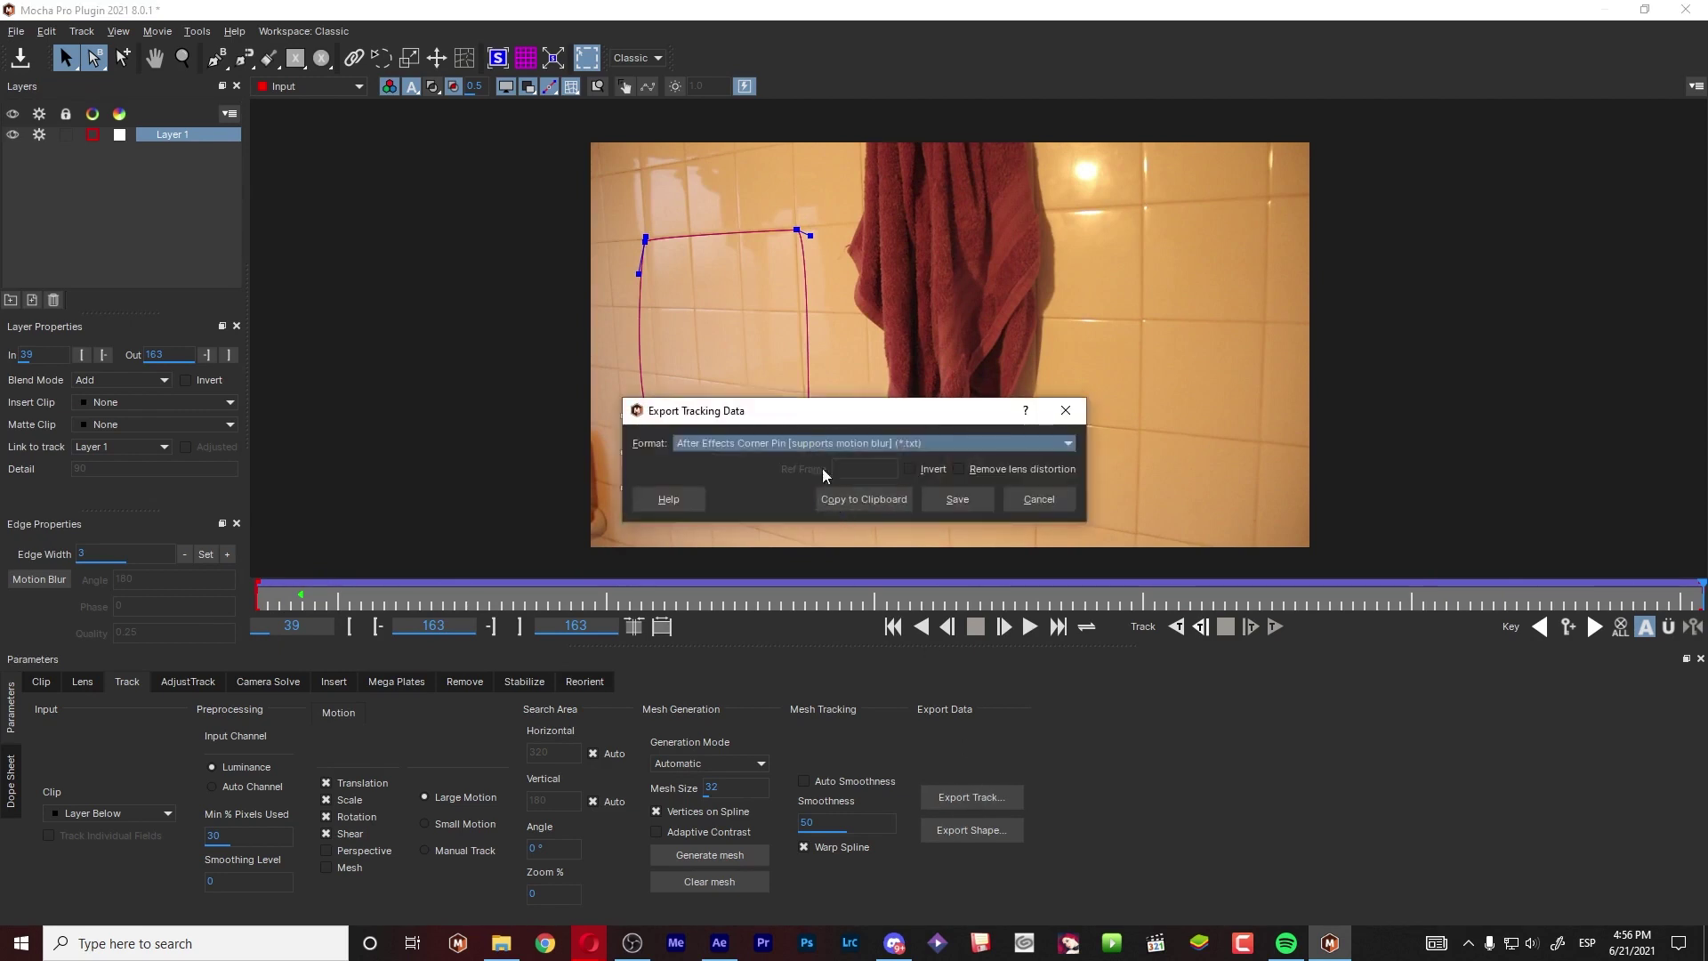
left_click(806, 441)
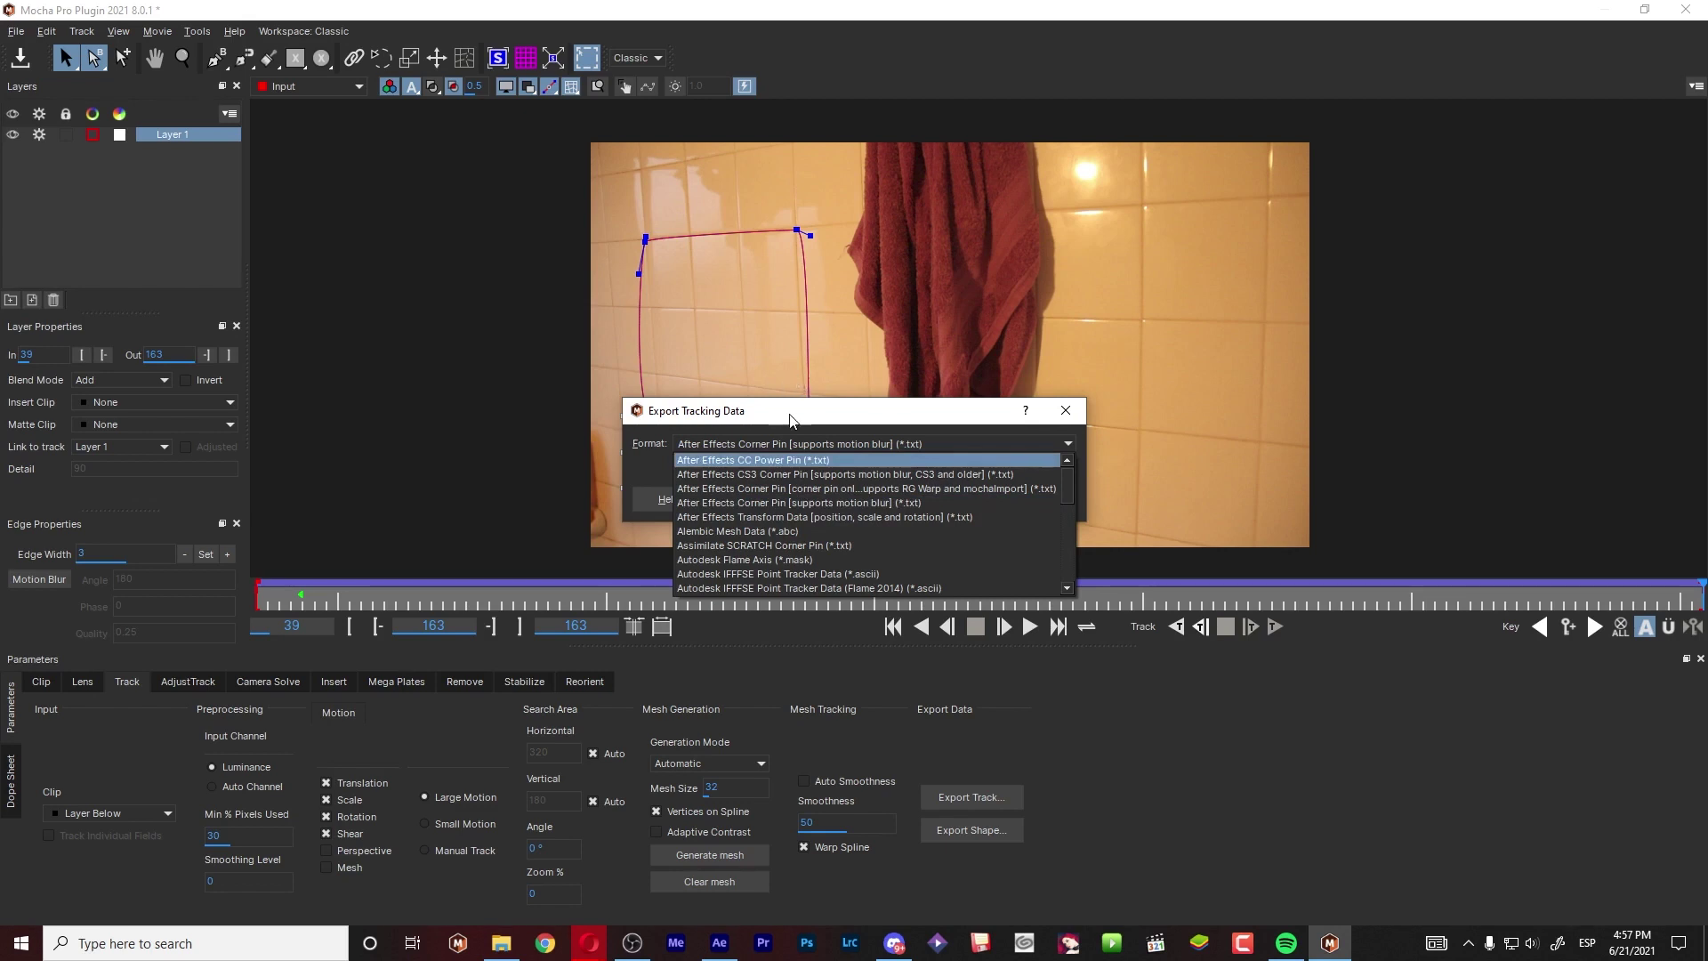
left_click(926, 449)
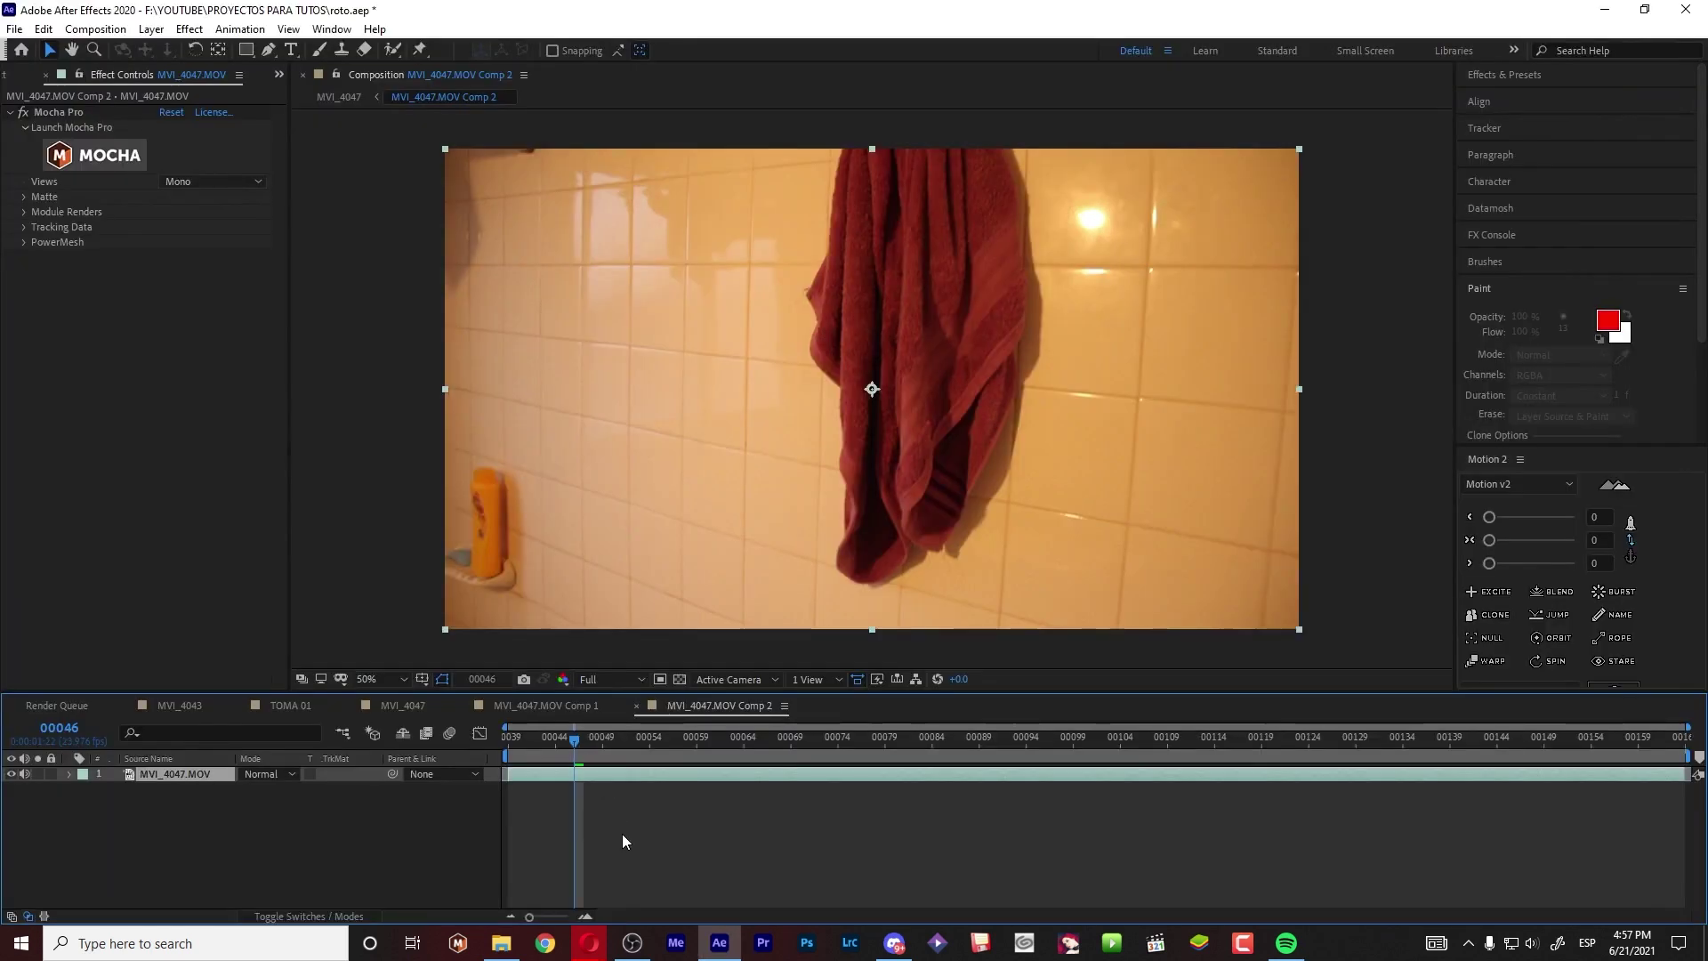
- Duplicate the footage layer and delete the Mocha Pro effect from the top copy
left_click(622, 835)
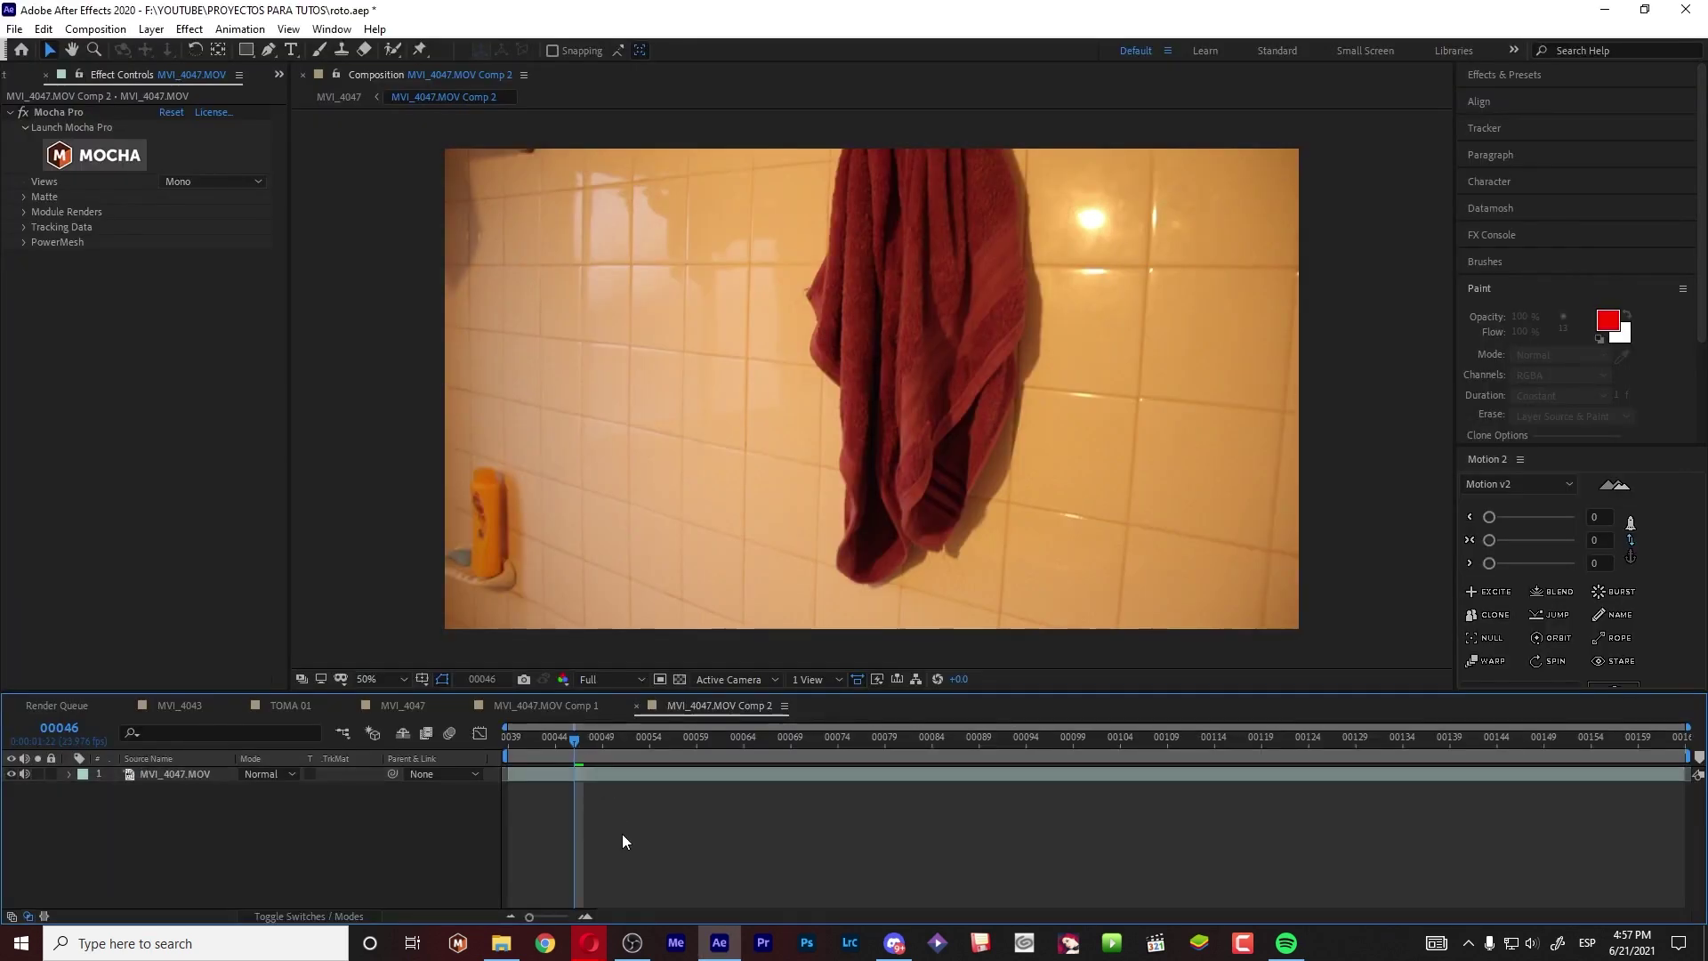
left_click(605, 780)
key("ctrl+d")
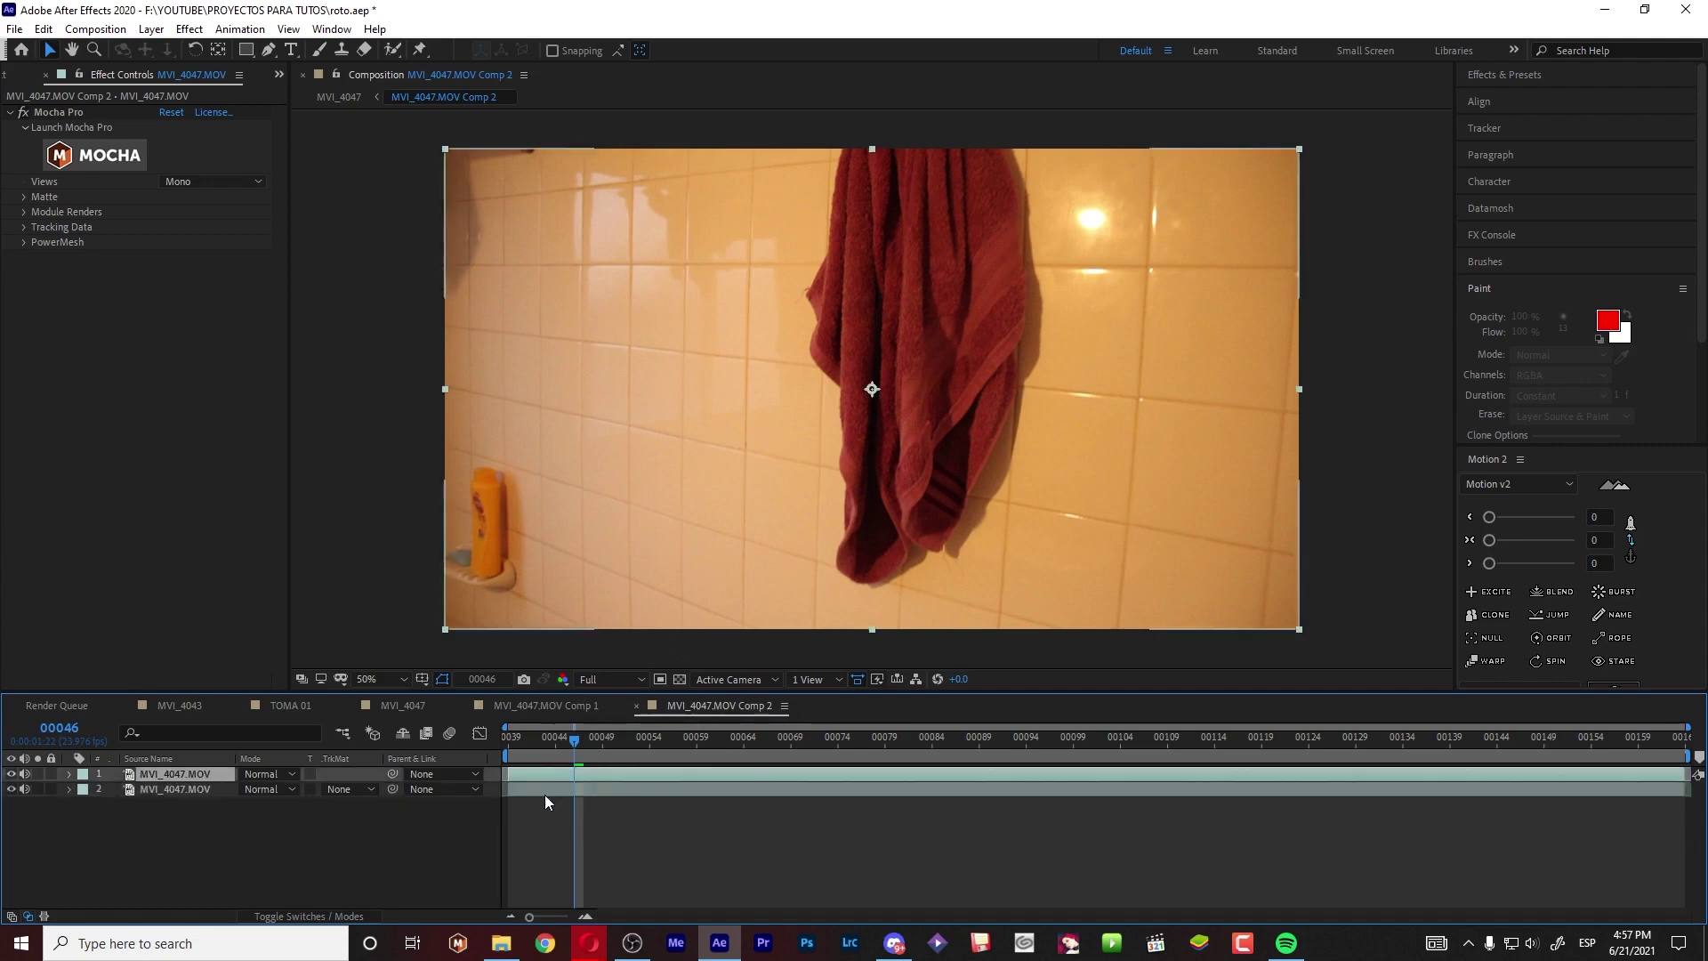
left_click(58, 113)
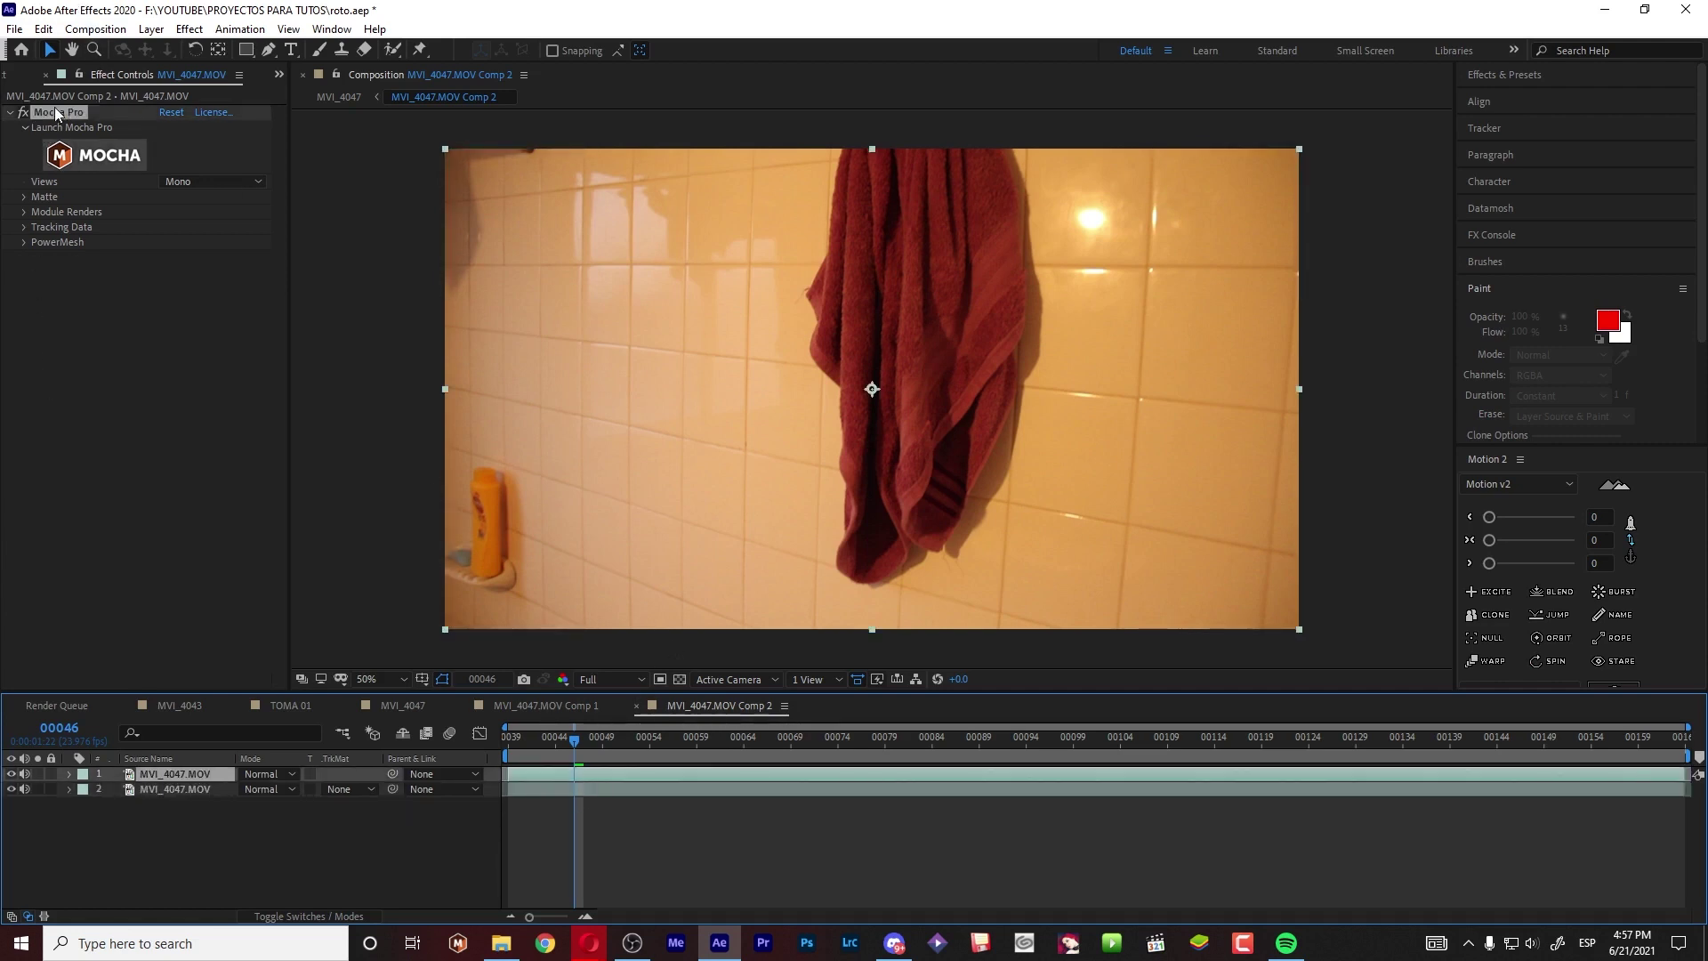
key("Delete")
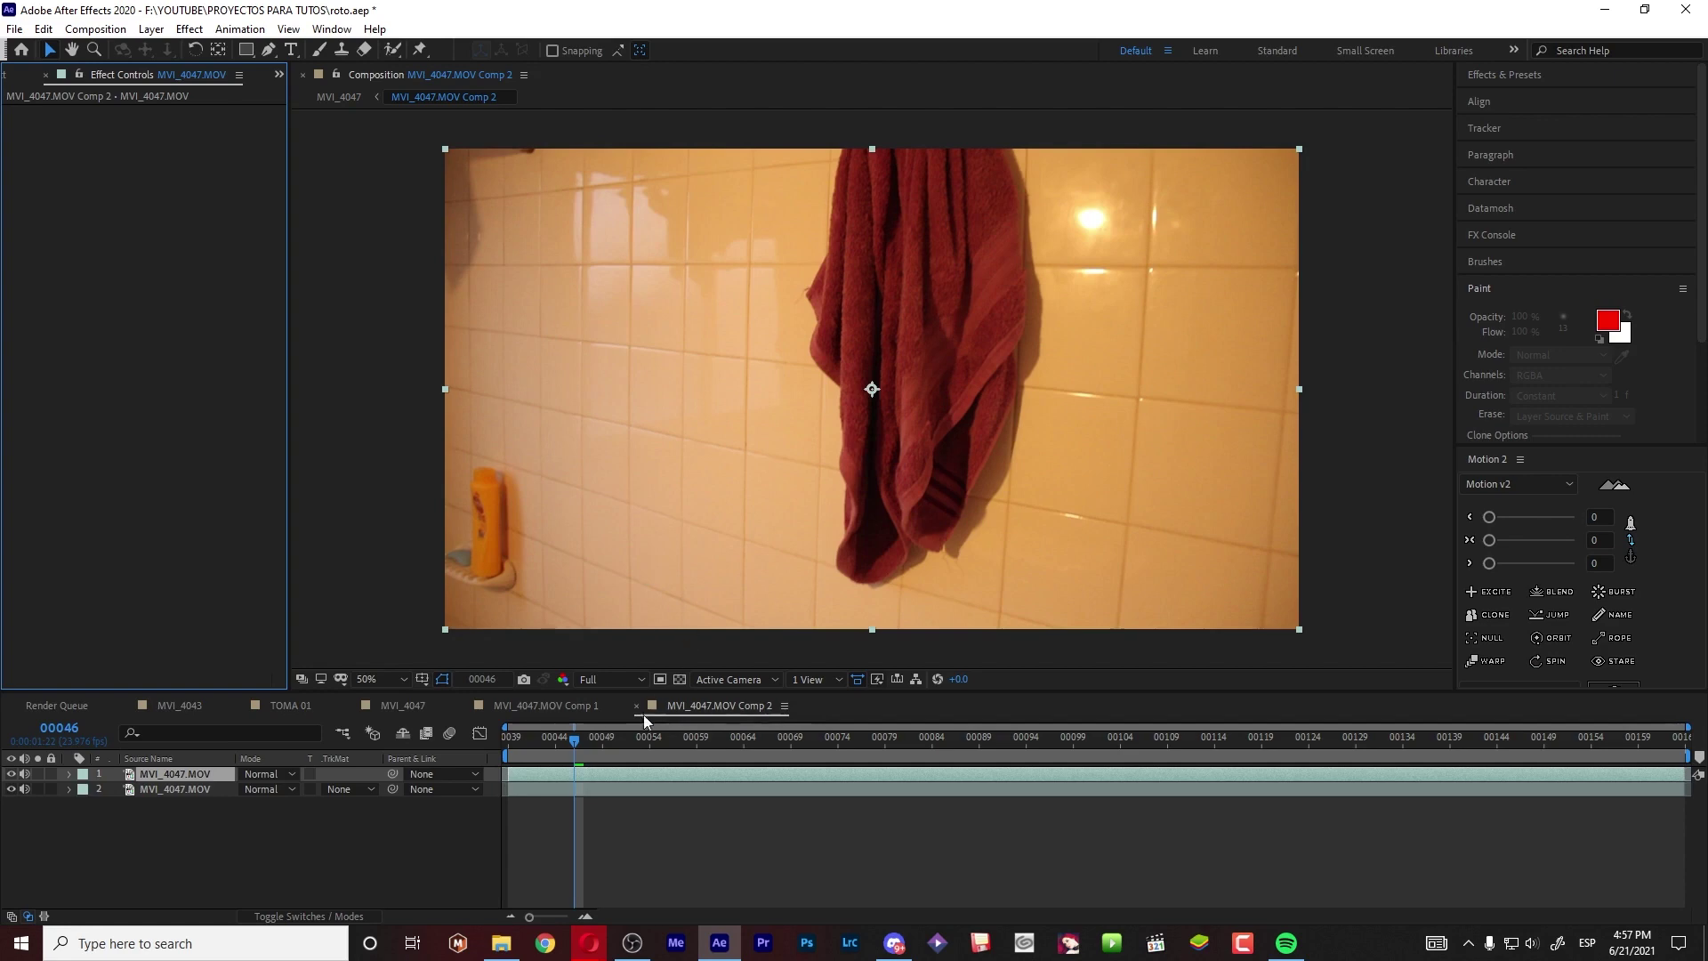
- In the top layer's own view, clone-stamp tile texture over the grout lines
double_click(609, 779)
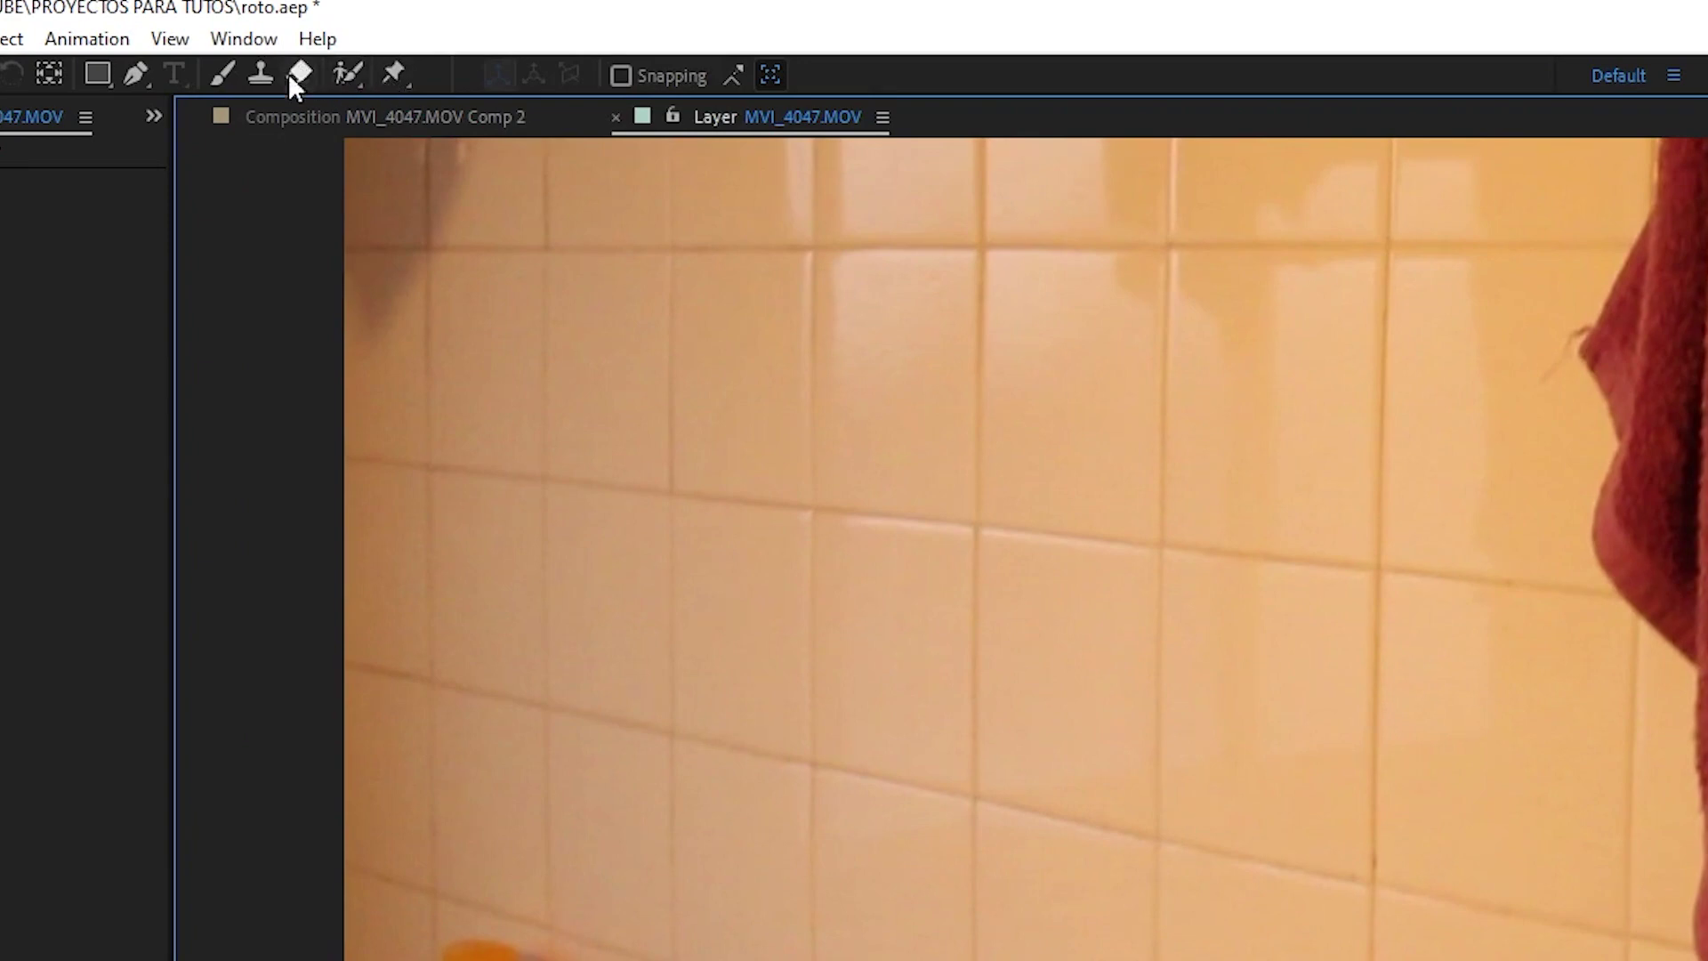
left_click(260, 74)
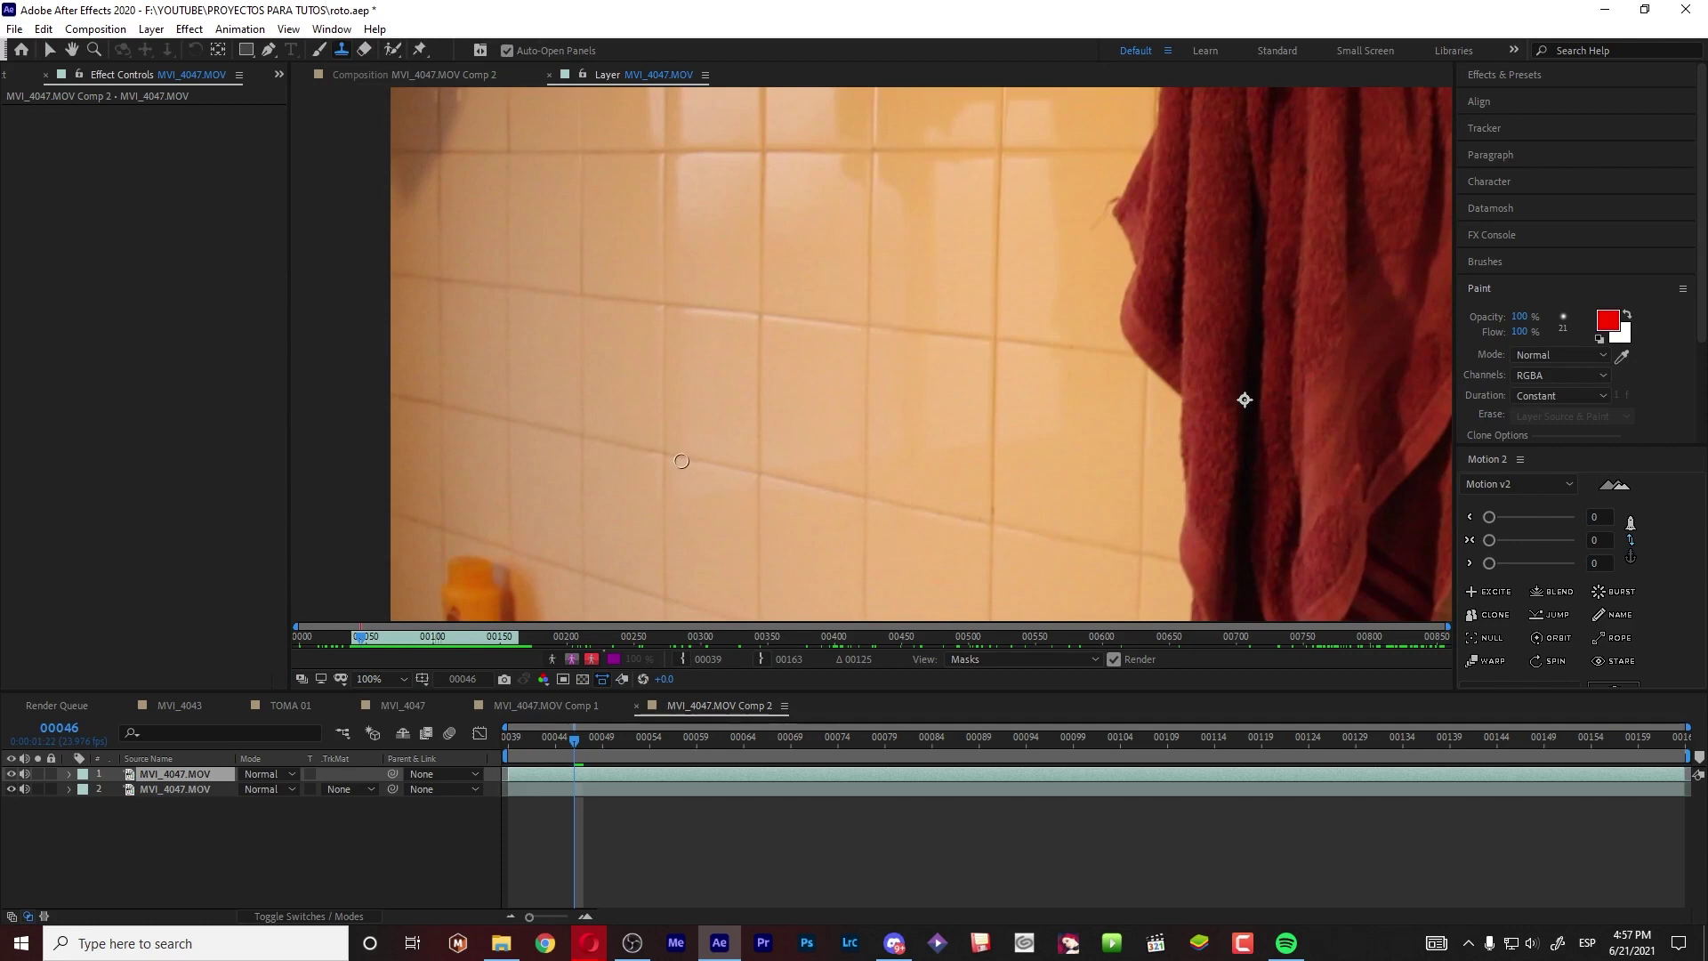
left_click(678, 432, "alt")
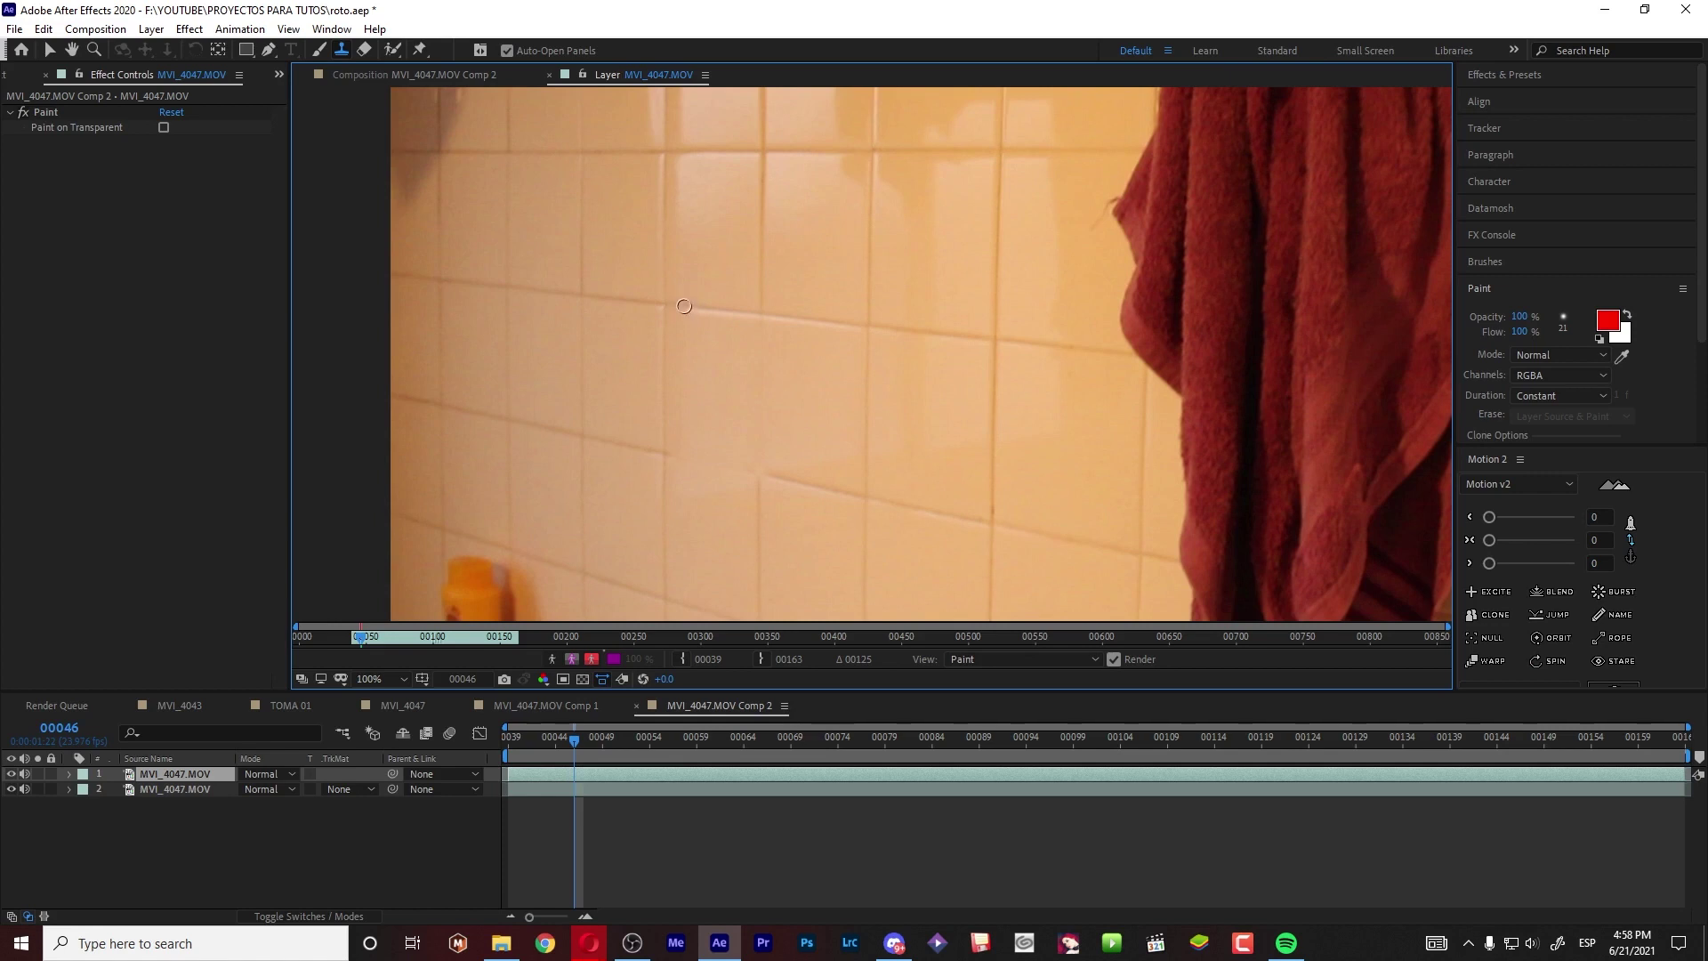
mouse_move(684, 306)
left_mouse_down()
mouse_move(739, 301)
mouse_move(706, 310)
left_mouse_up()
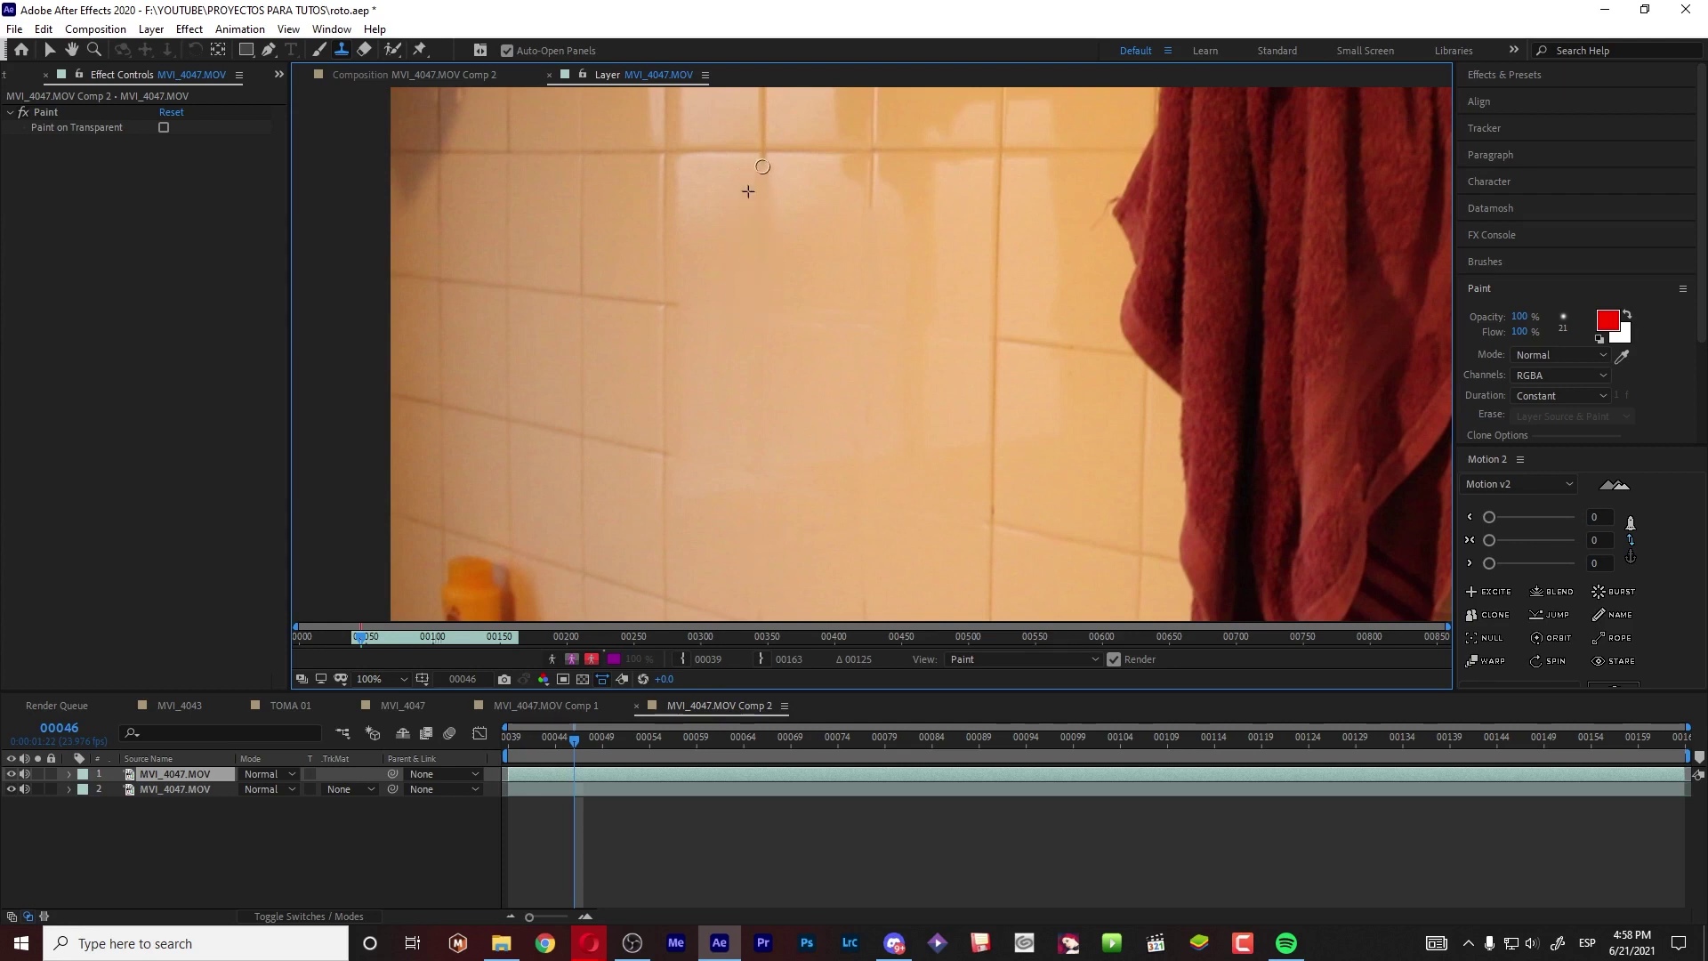
left_click(787, 166, "alt")
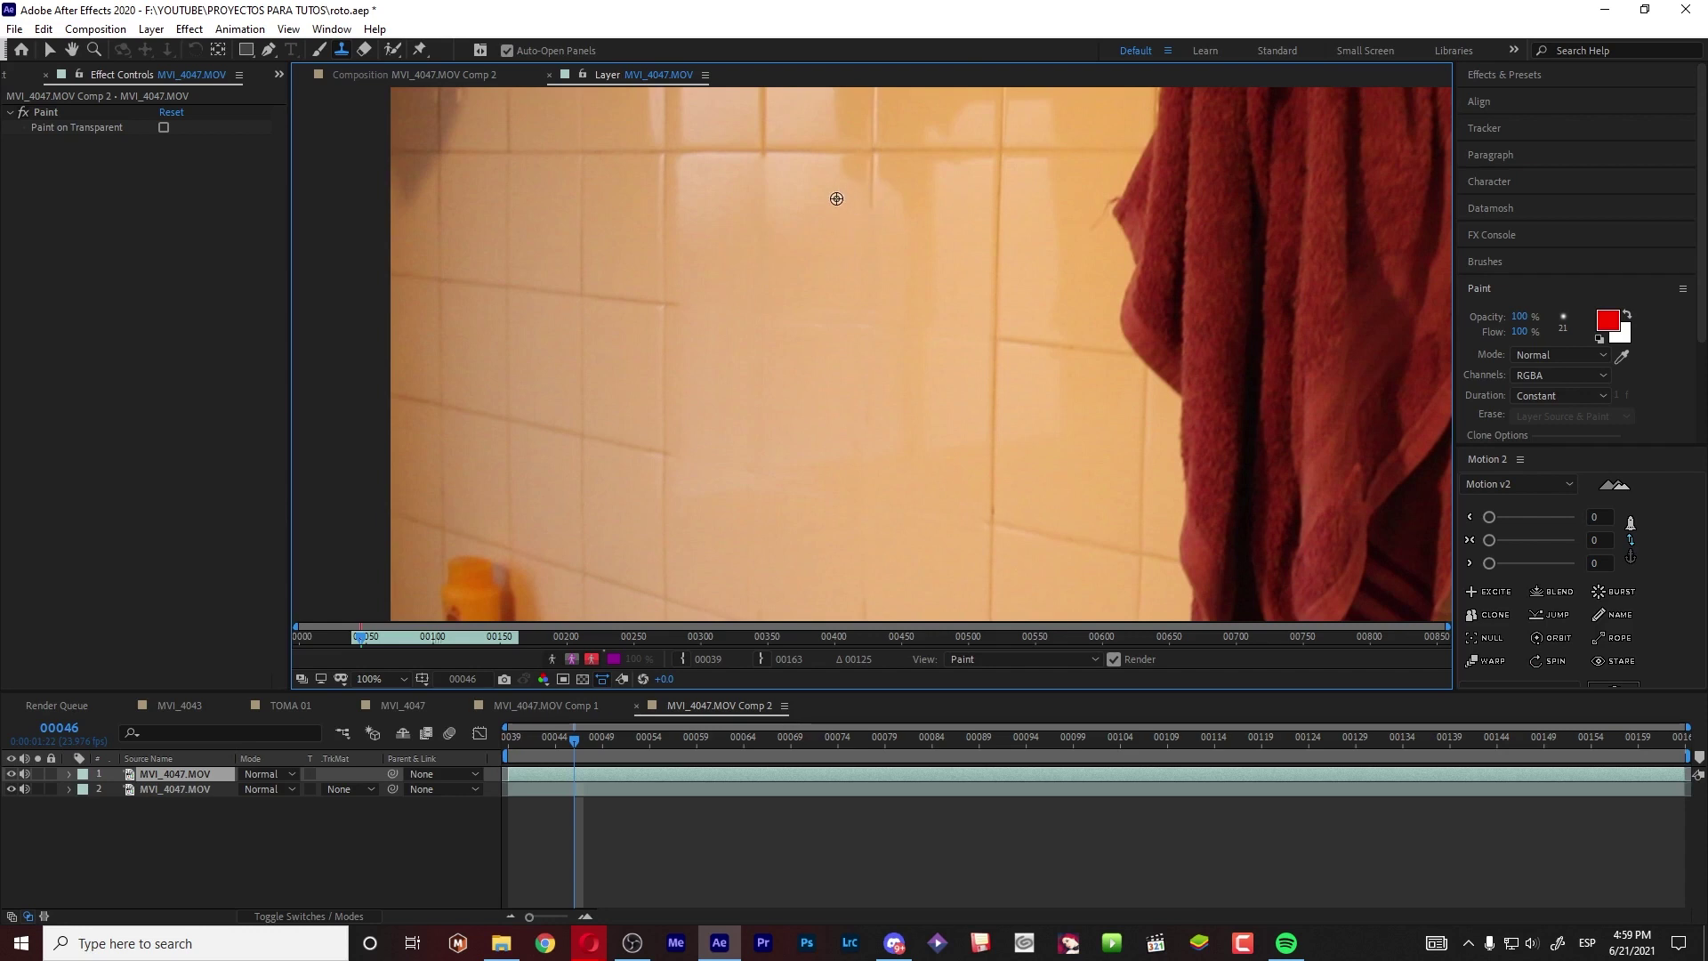
scroll(875, 427, "down", 2)
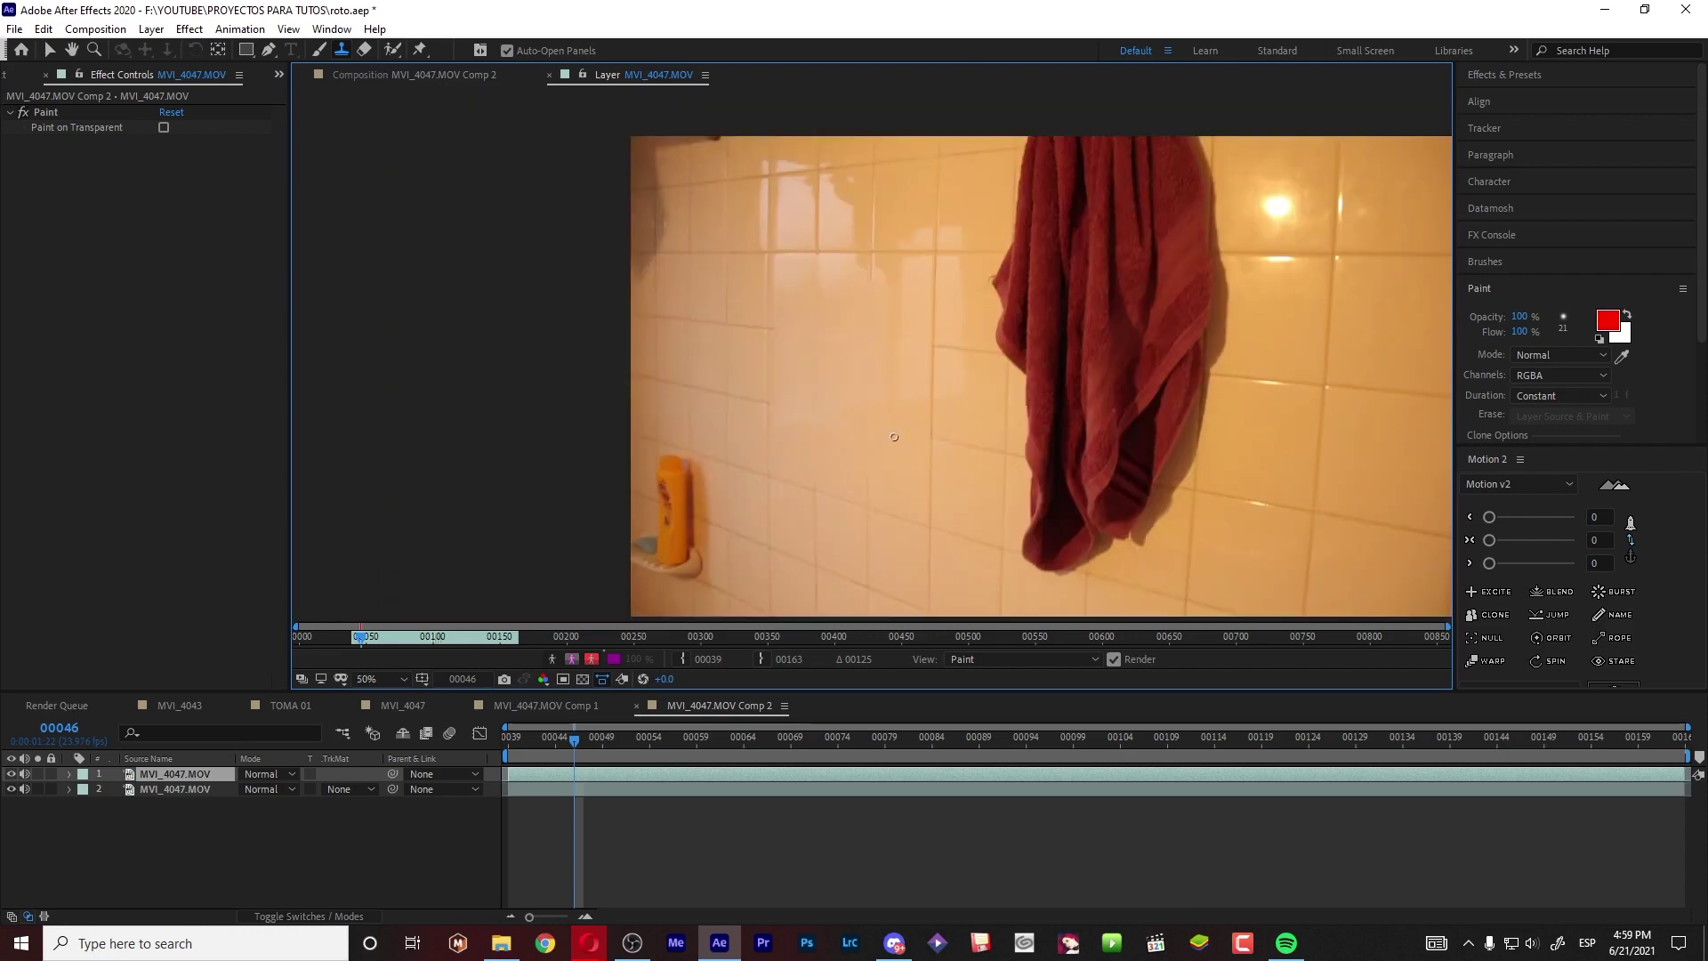
scroll(894, 436, "up", 1)
scroll(893, 450, "down", 1)
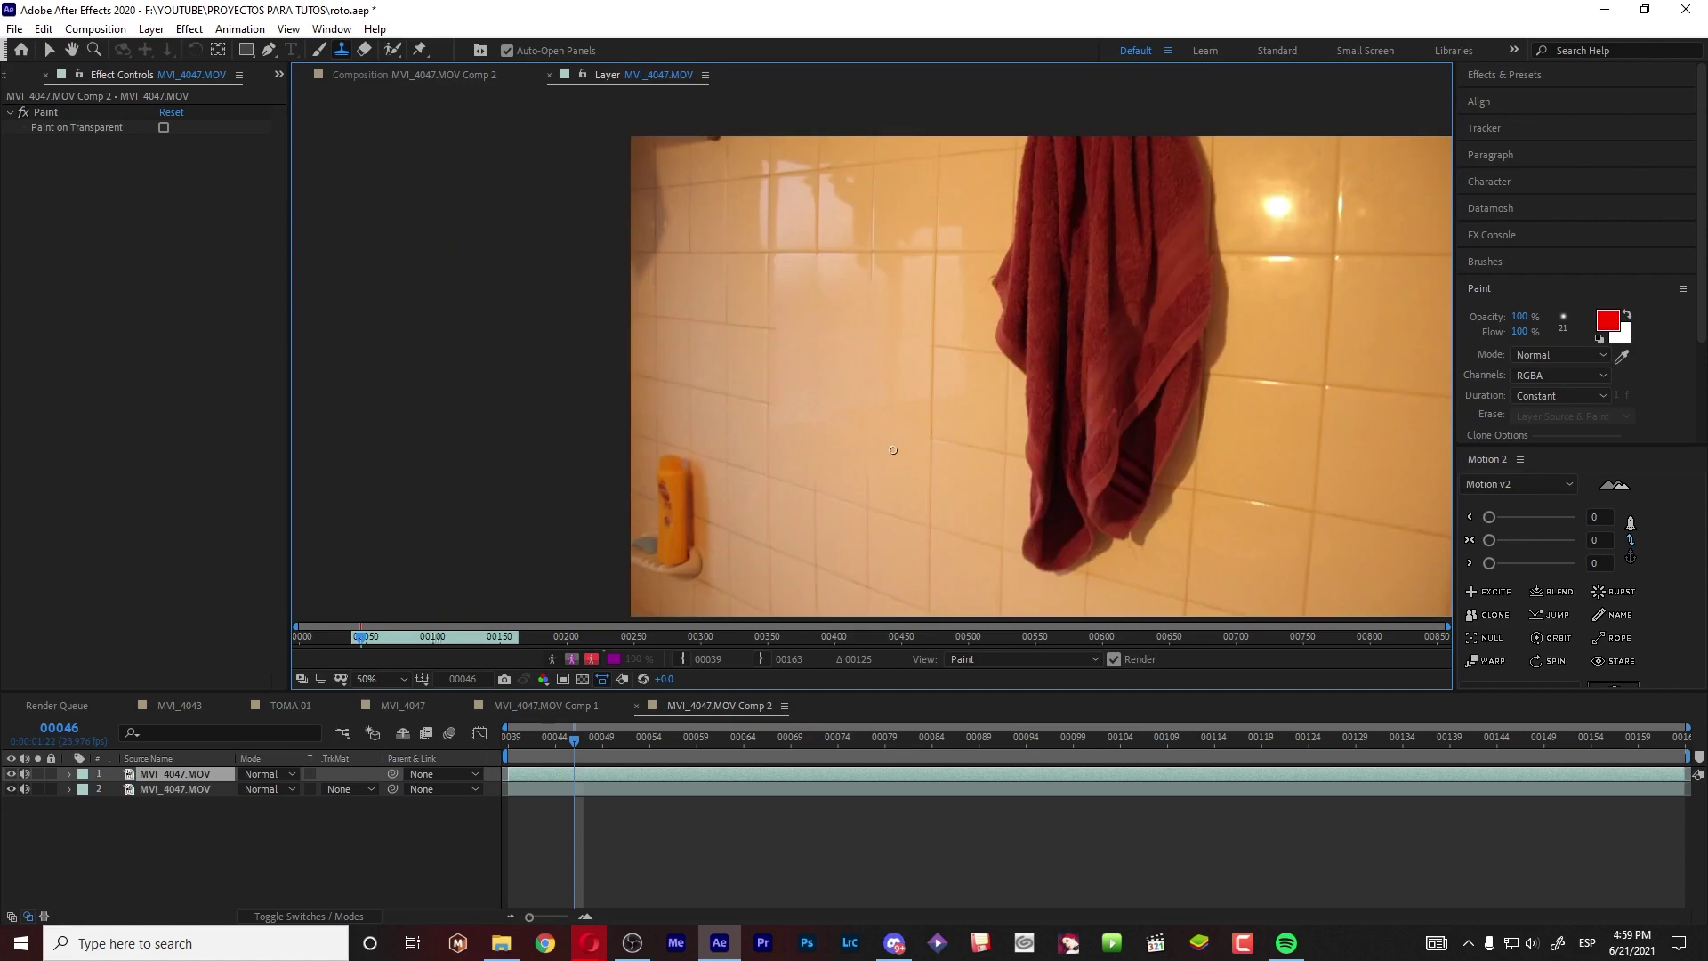
- Back in the composition, duplicate the second footage layer and hide the middle copy
left_click(548, 74)
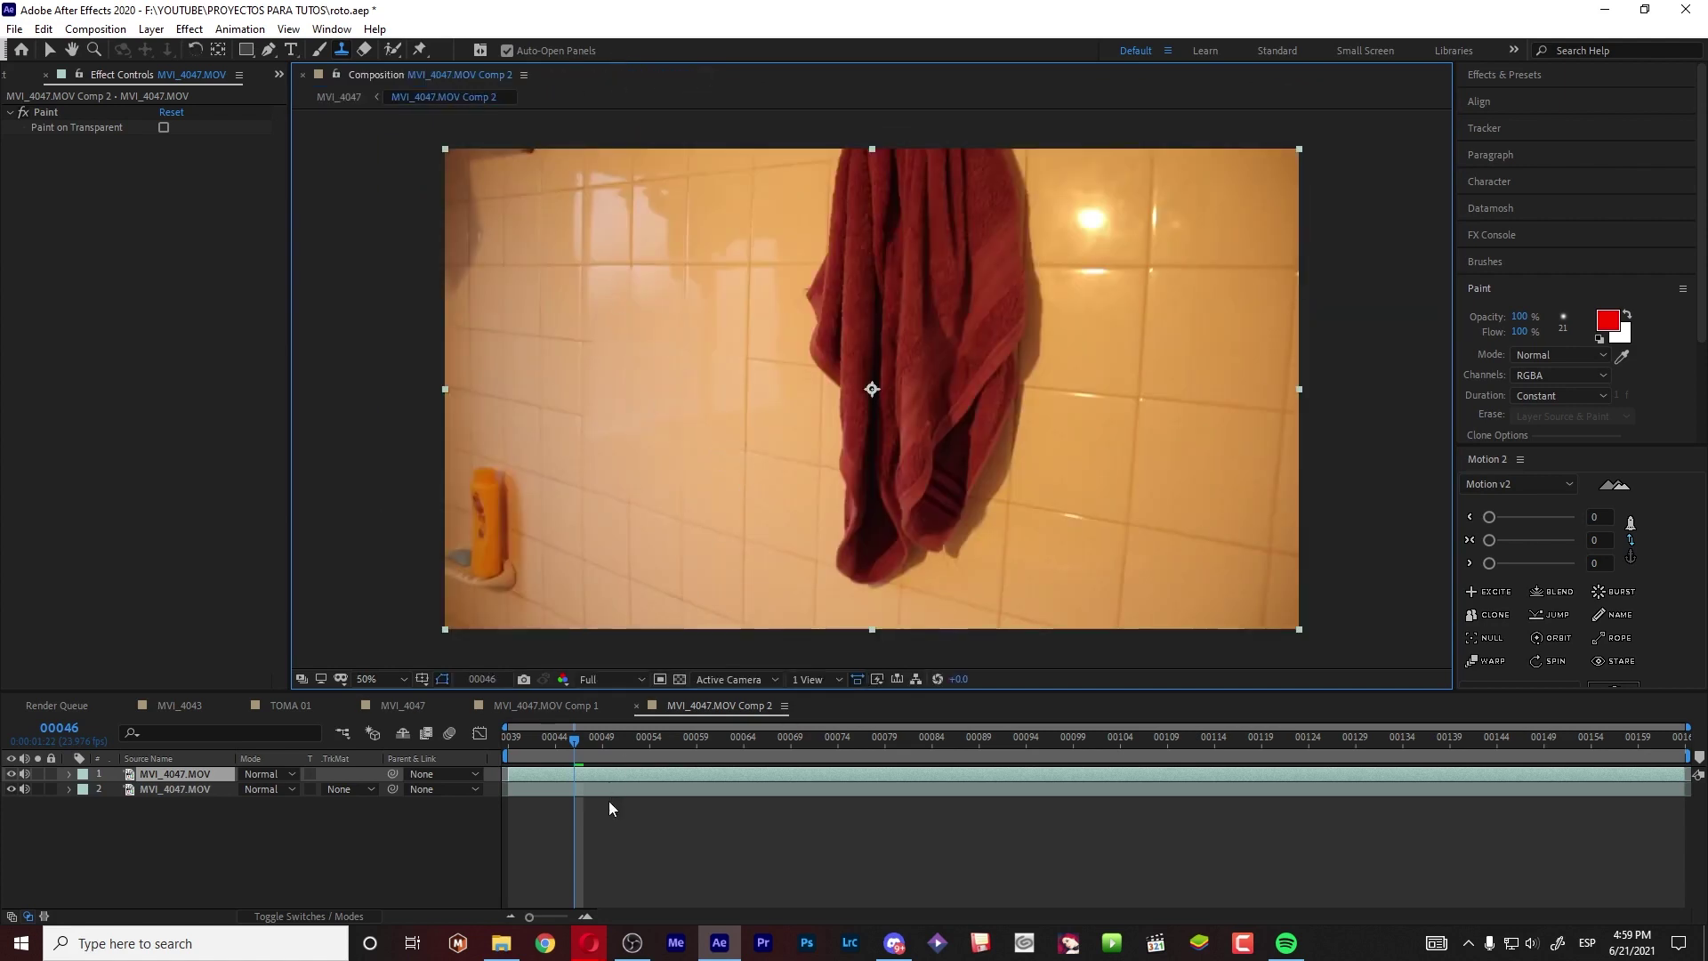
left_click(580, 782)
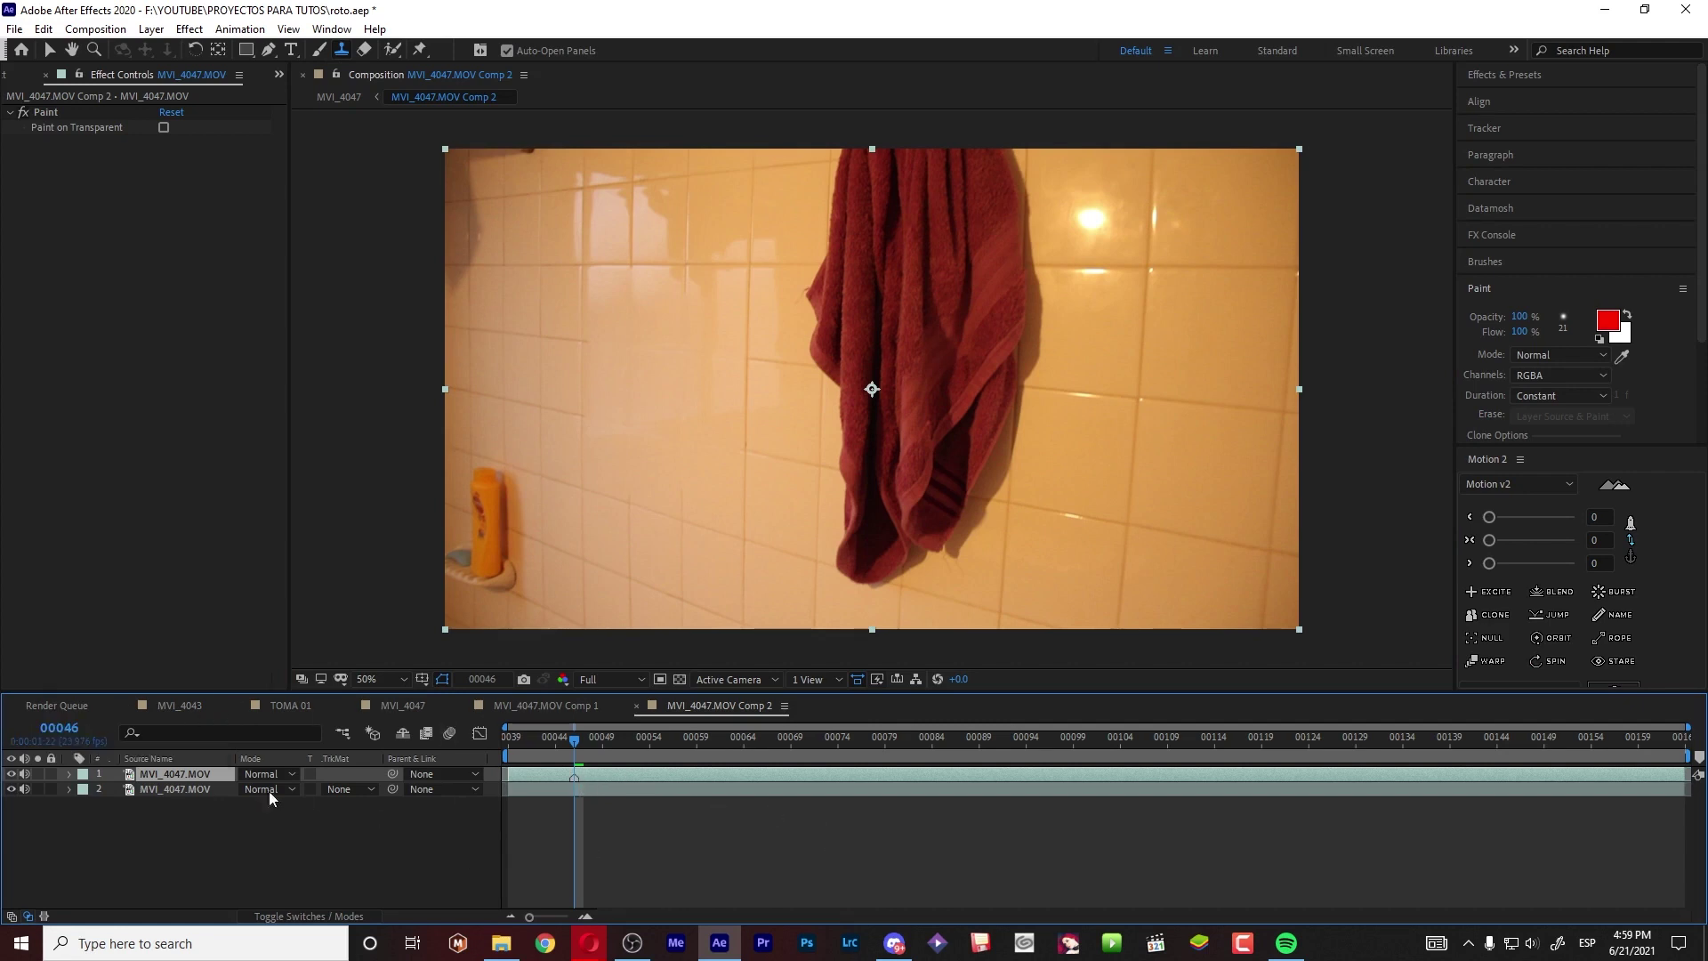
left_click(190, 792)
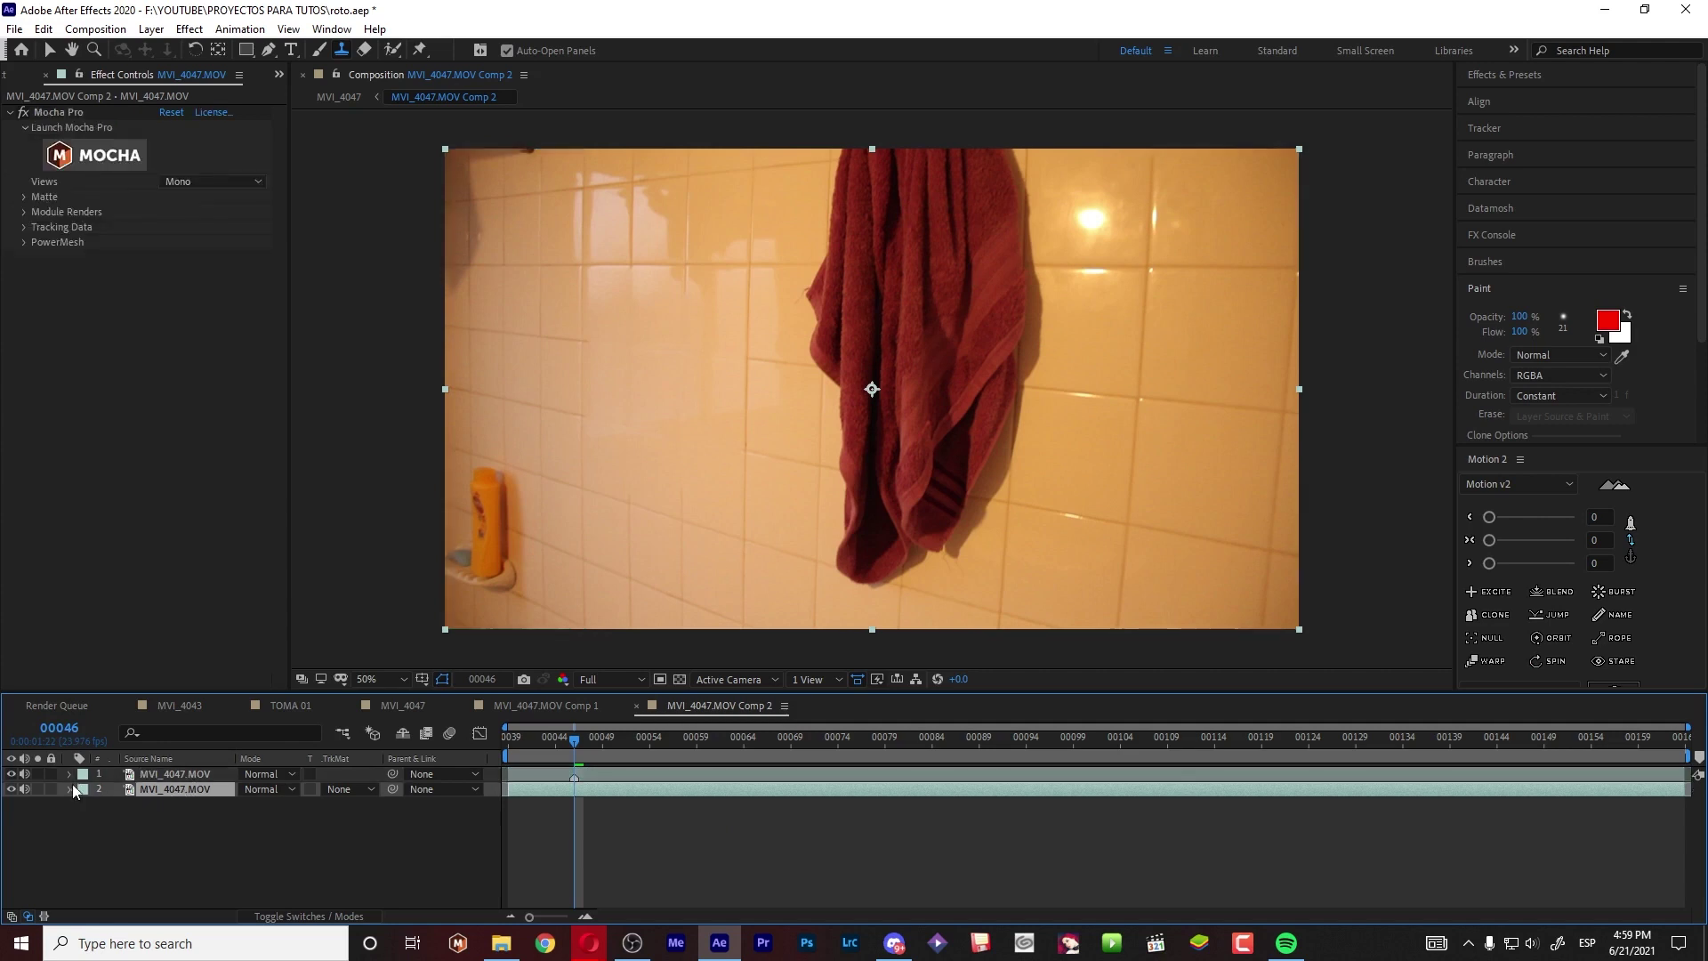
left_click(11, 789)
left_click(8, 800)
left_click(11, 789)
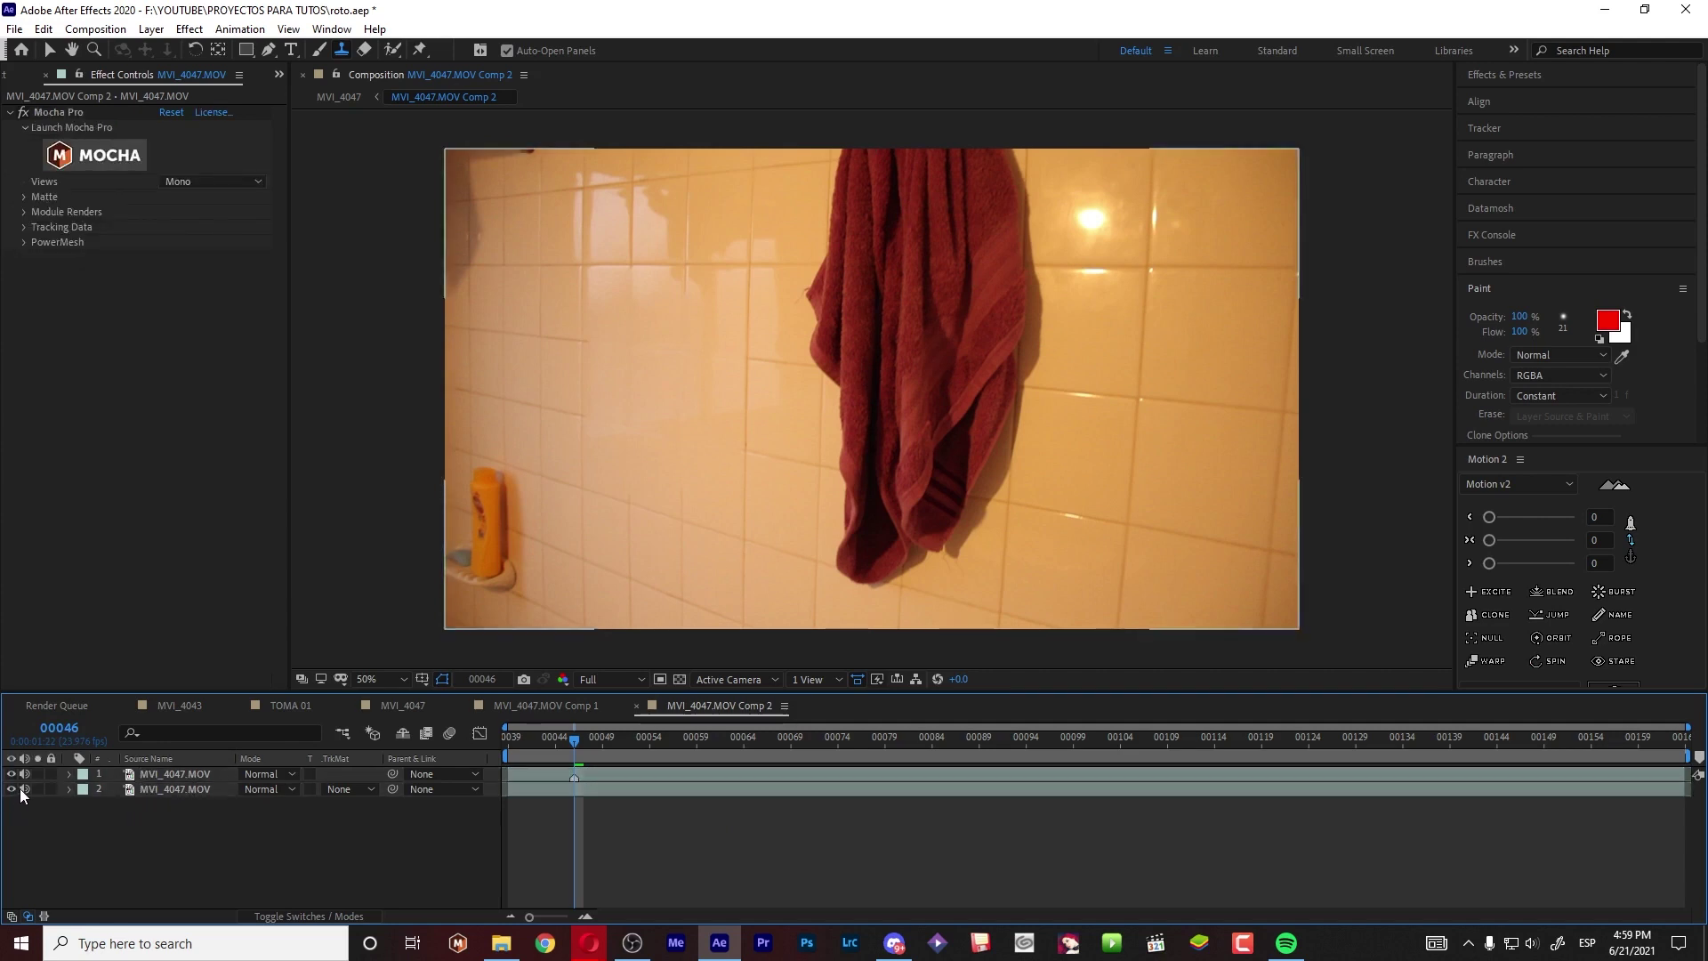
left_click(151, 789)
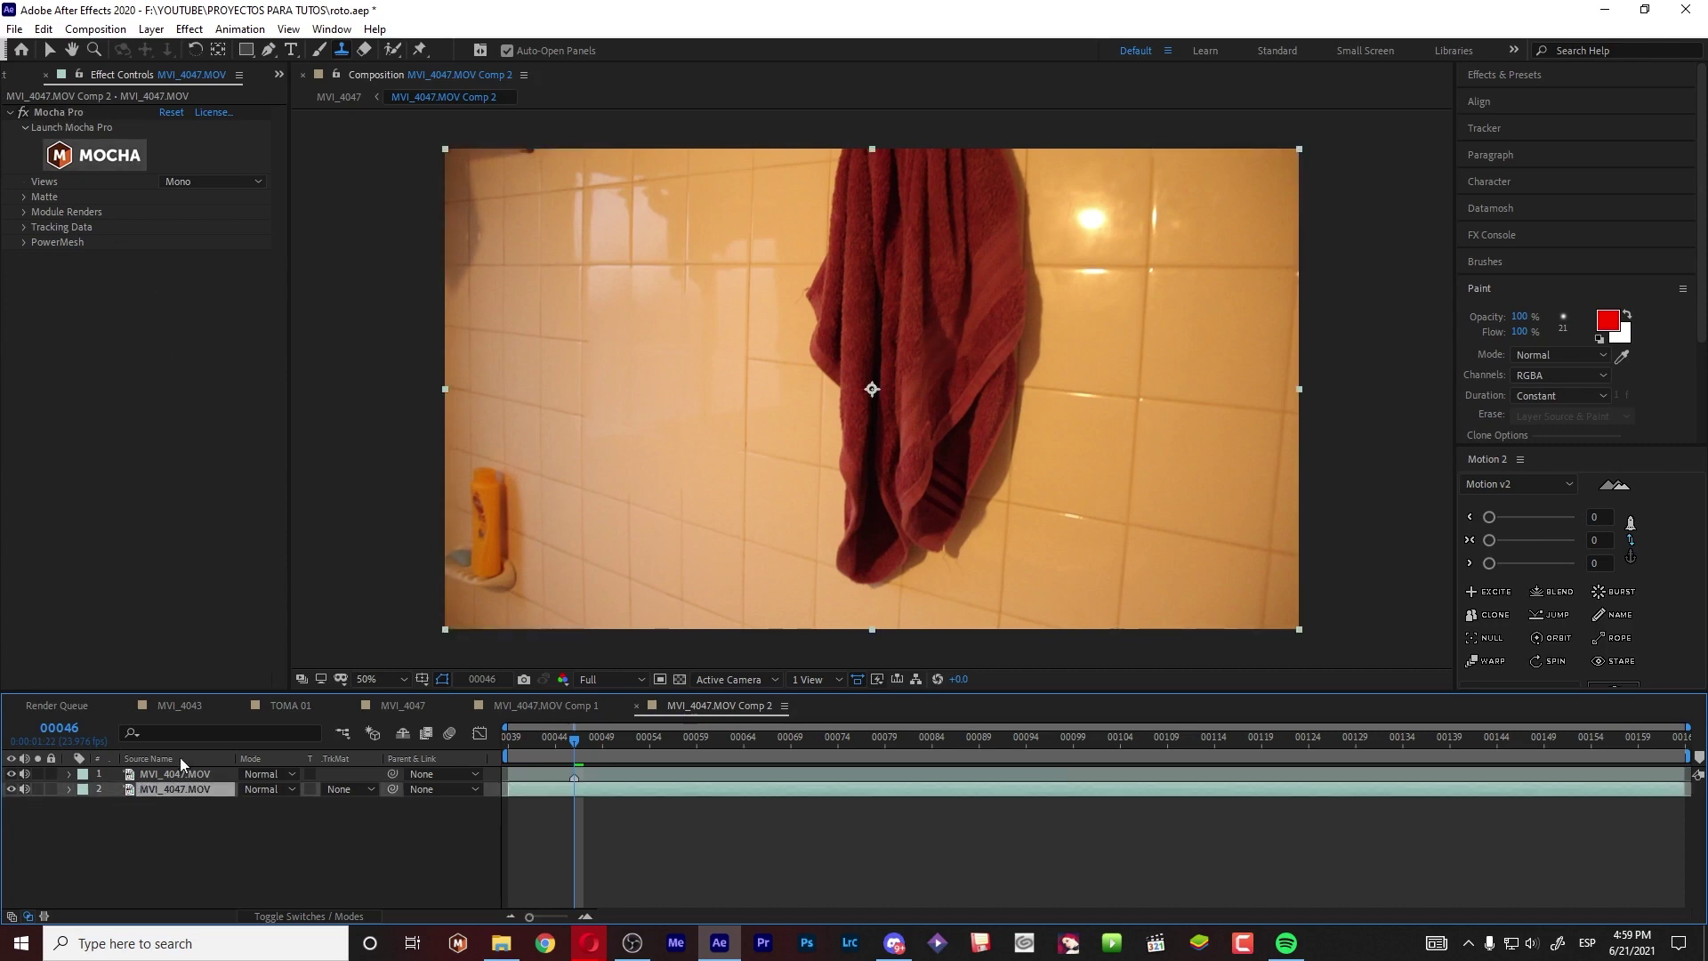
left_click(164, 831)
left_click(162, 788)
key("ctrl+d")
left_click(12, 789)
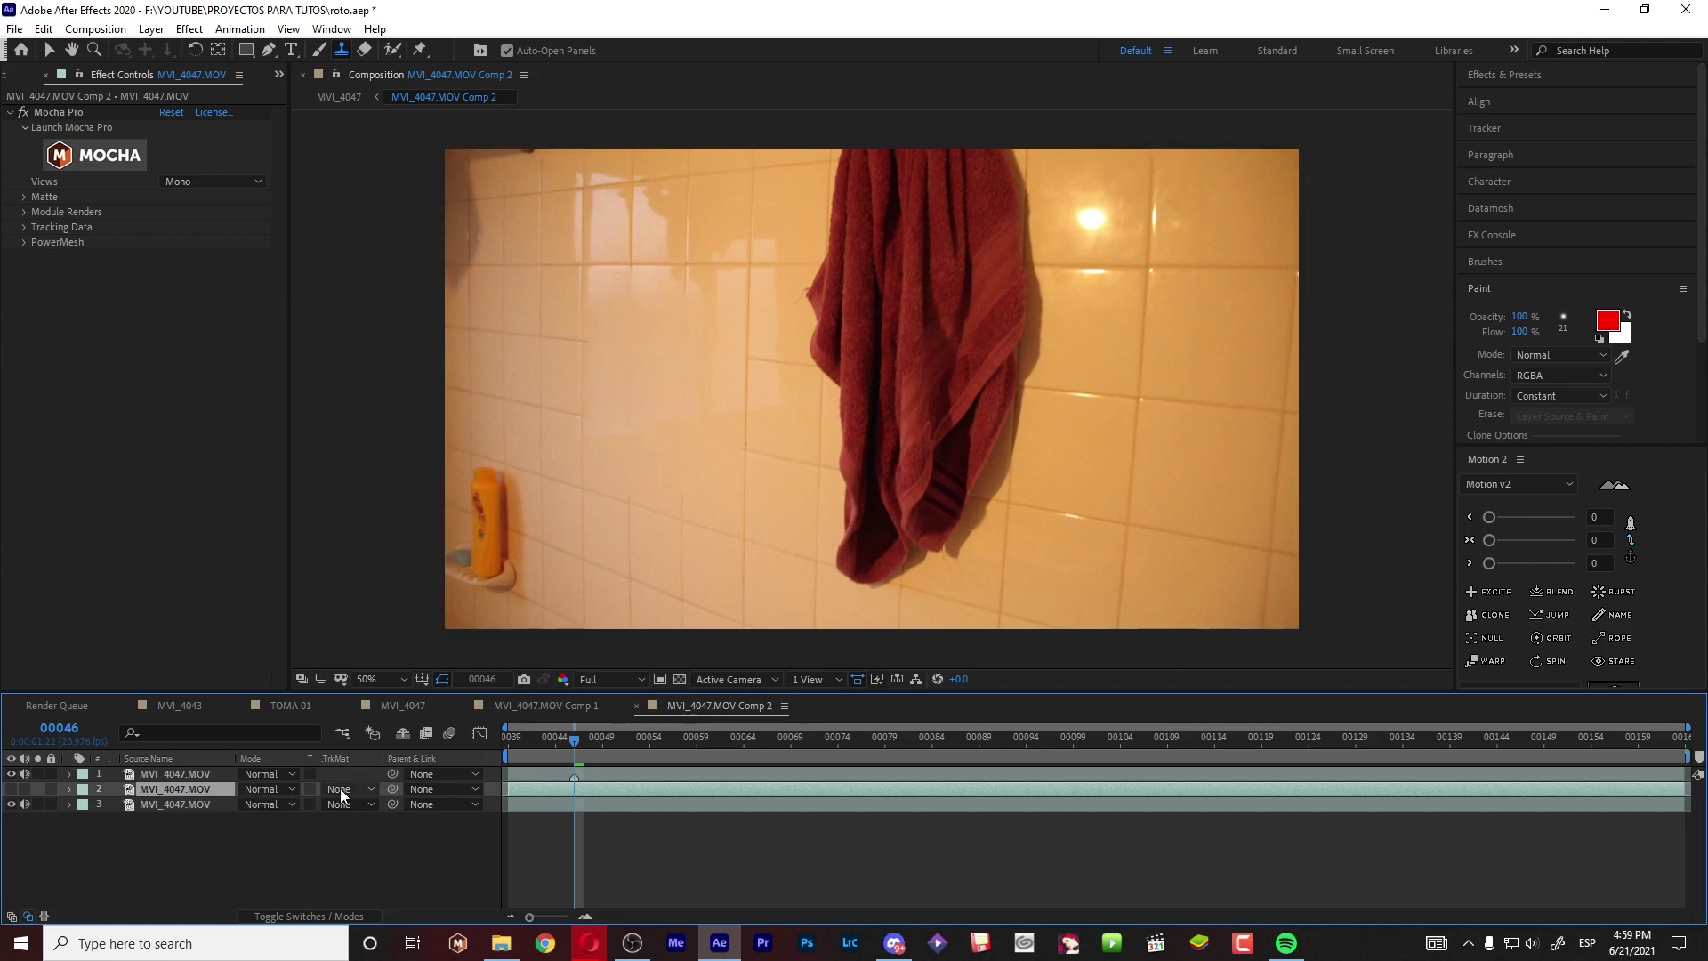
- Rename the middle layer to MOCHA
right_click(212, 792)
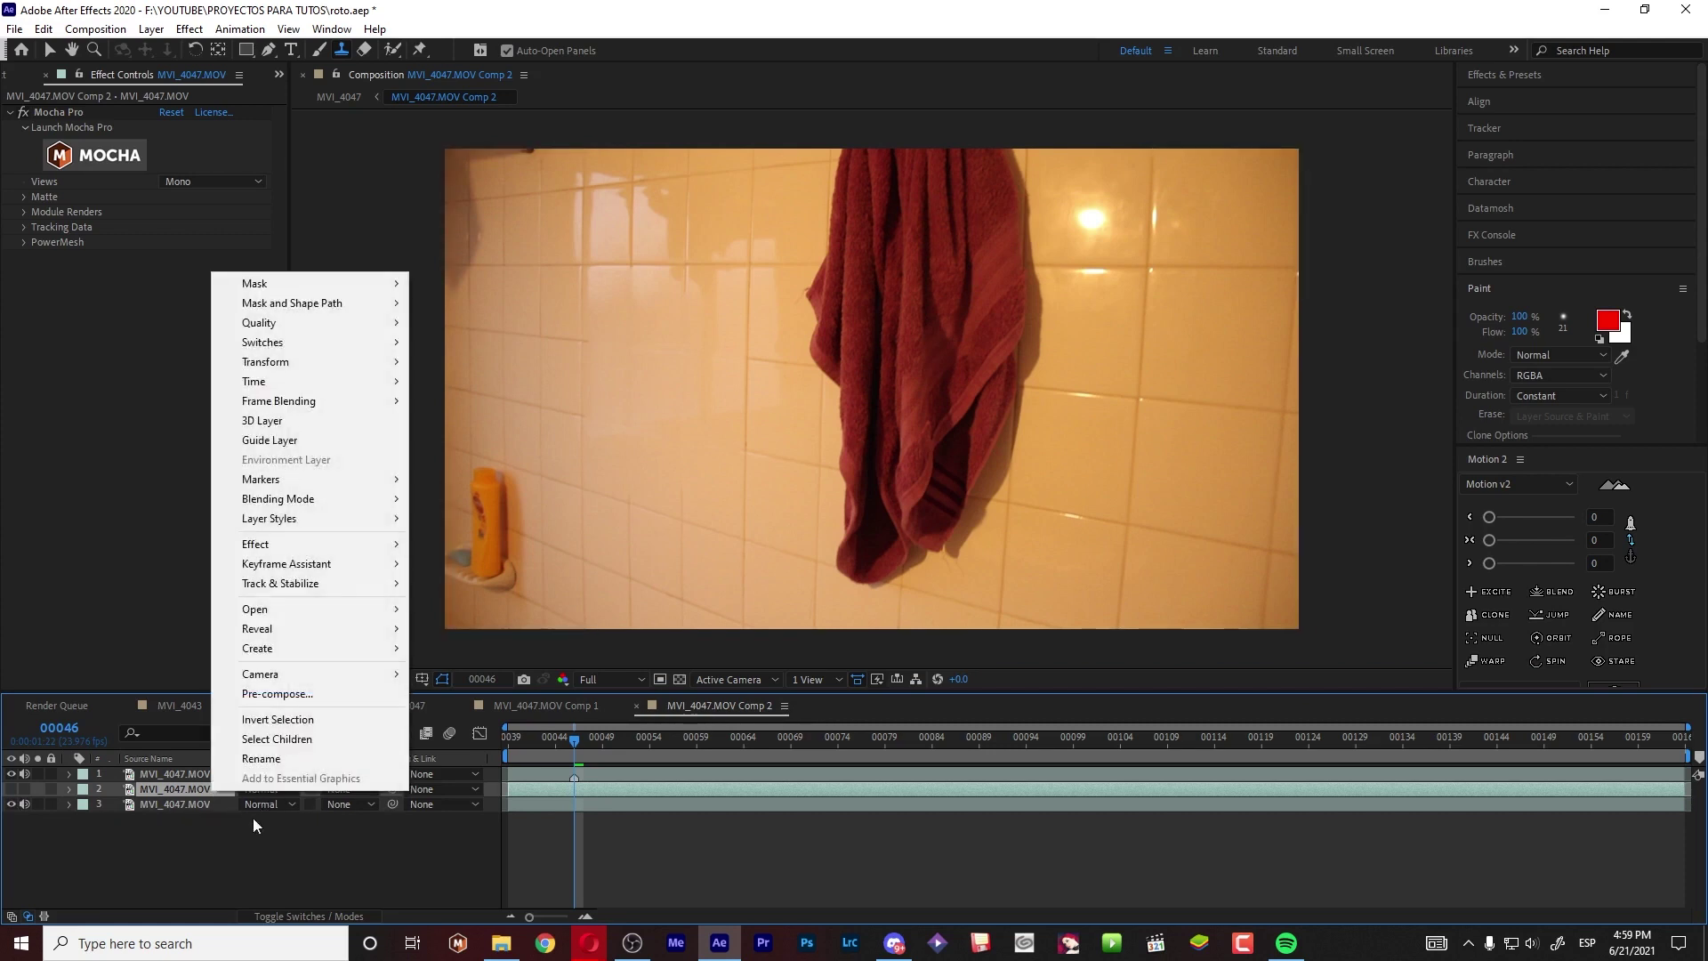
left_click(250, 760)
type("MOCHA")
key("Return")
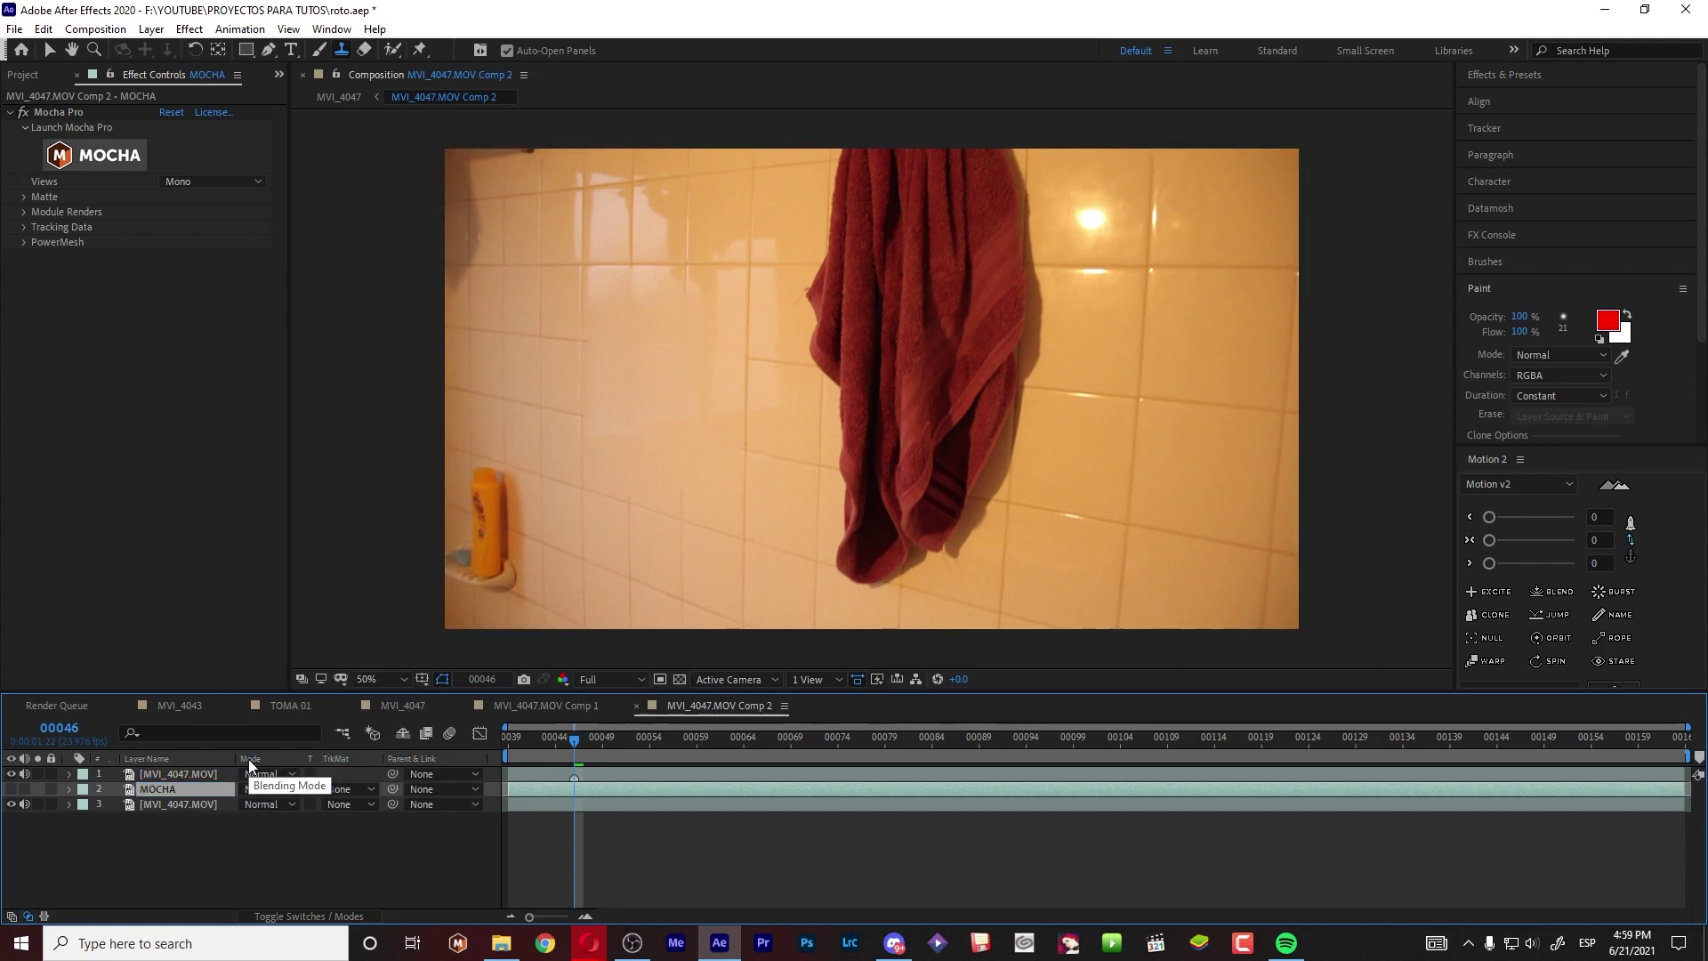
- Delete the Mocha Pro effect from the bottom MVI_4047.MOV layer
left_click(181, 805)
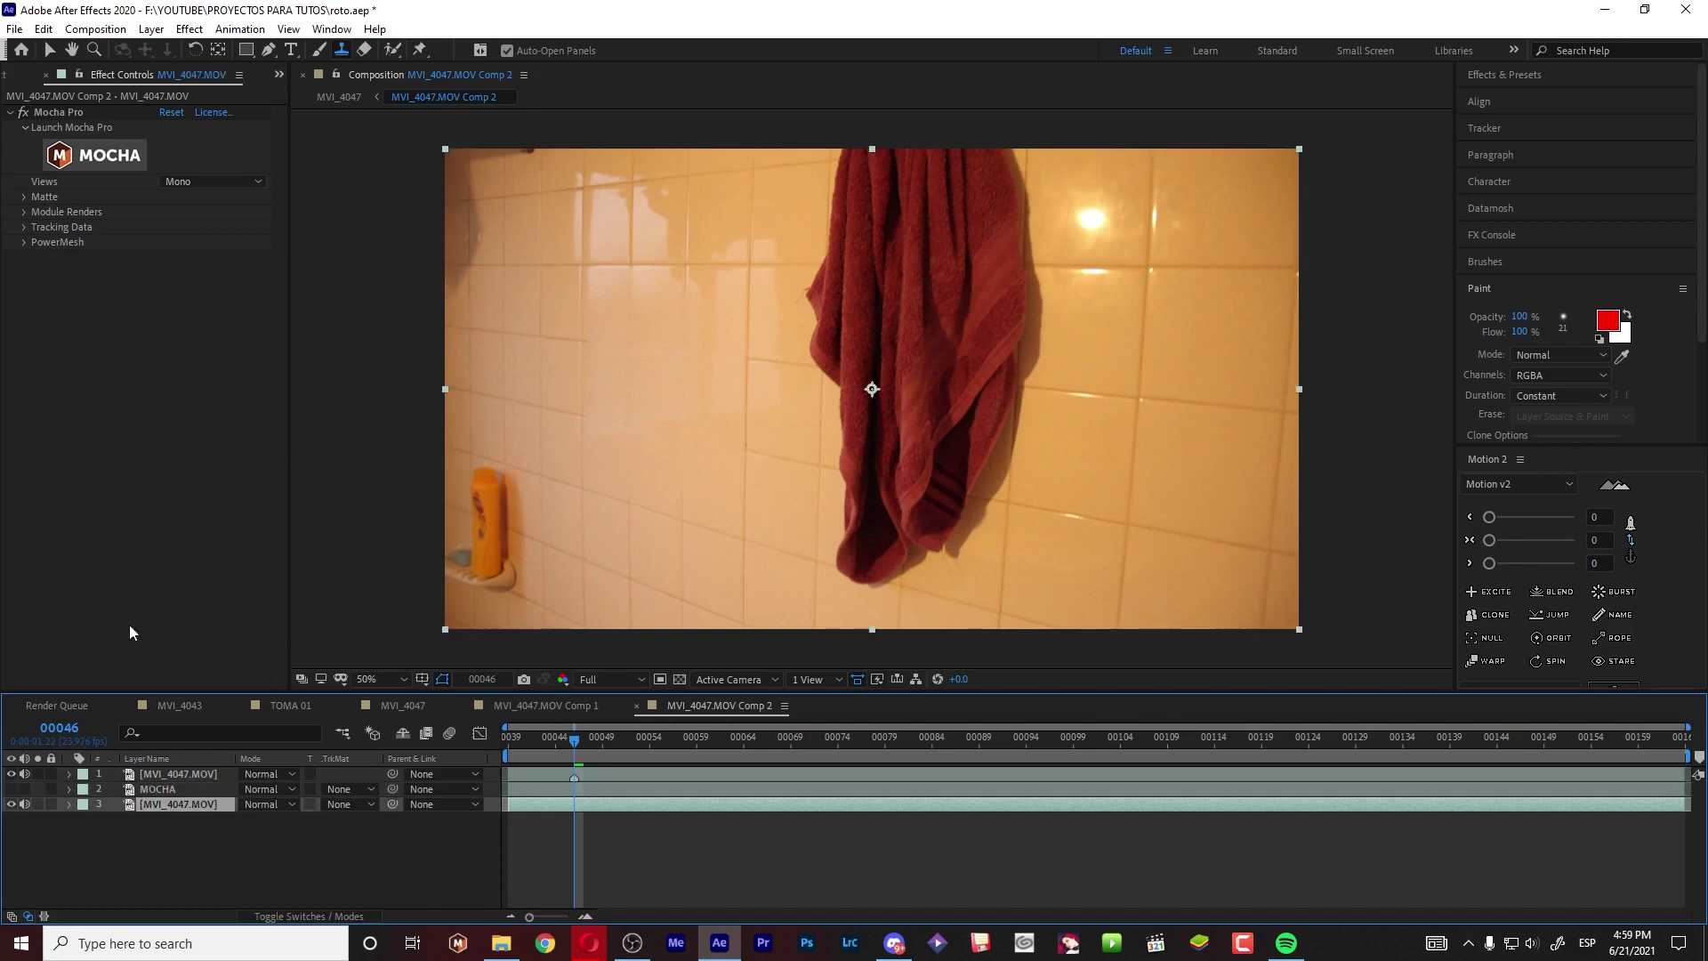
left_click(55, 111)
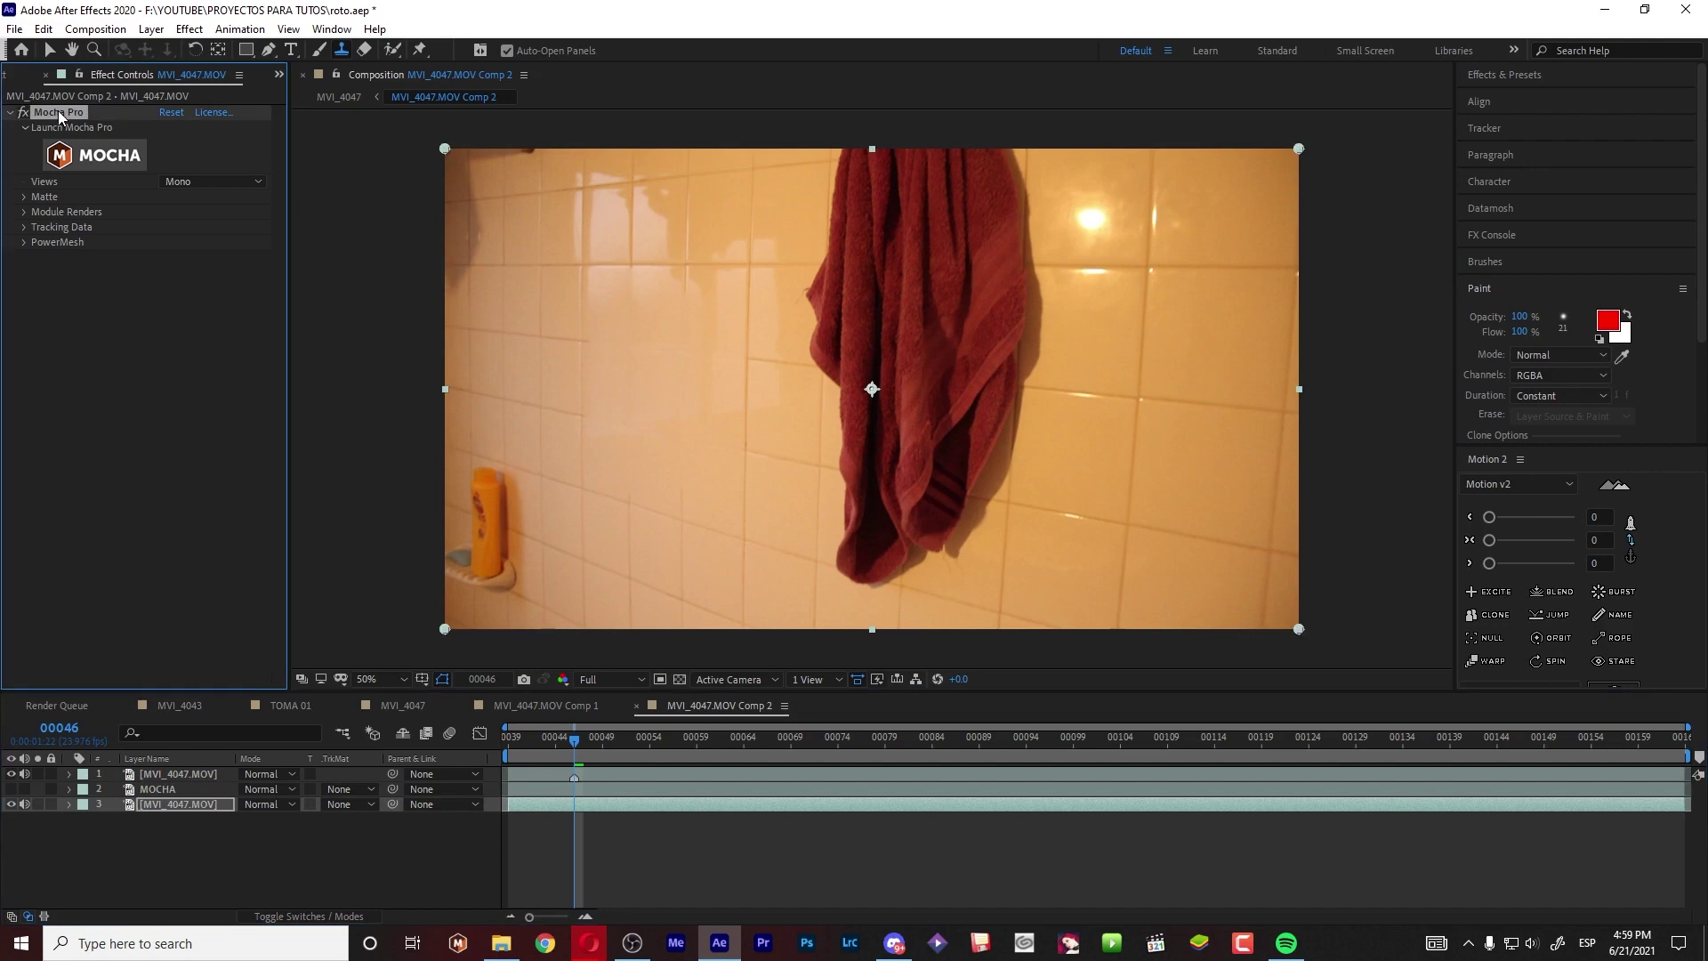
key("Delete")
left_click(195, 849)
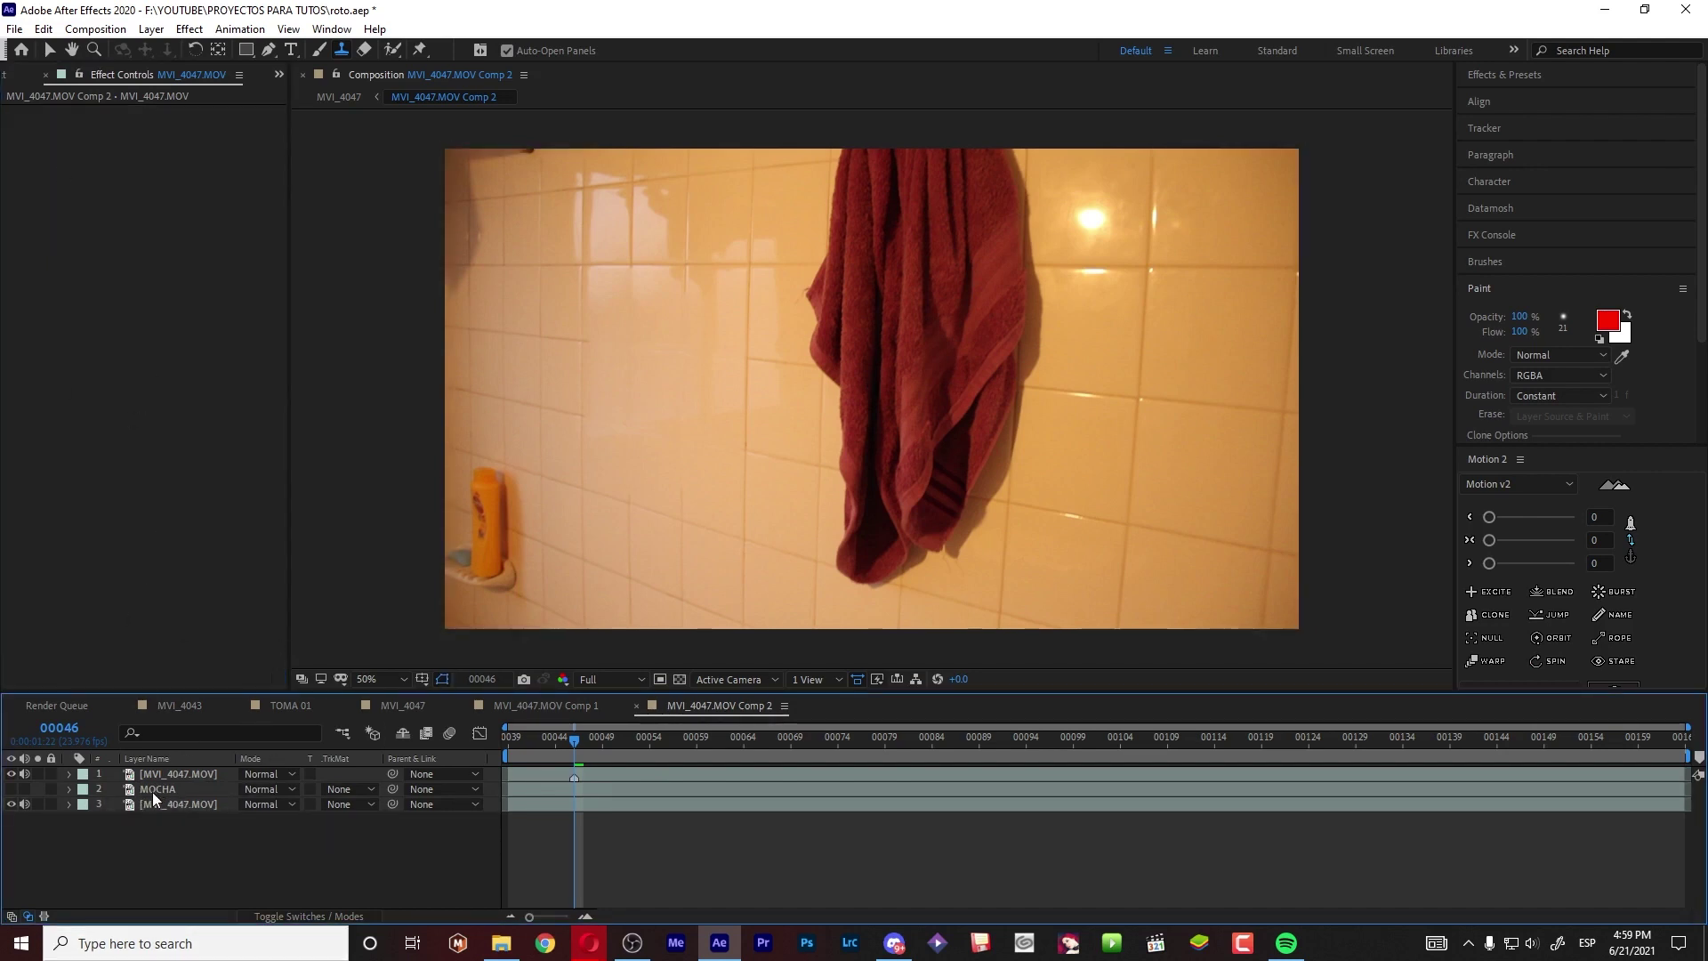
left_click(173, 803)
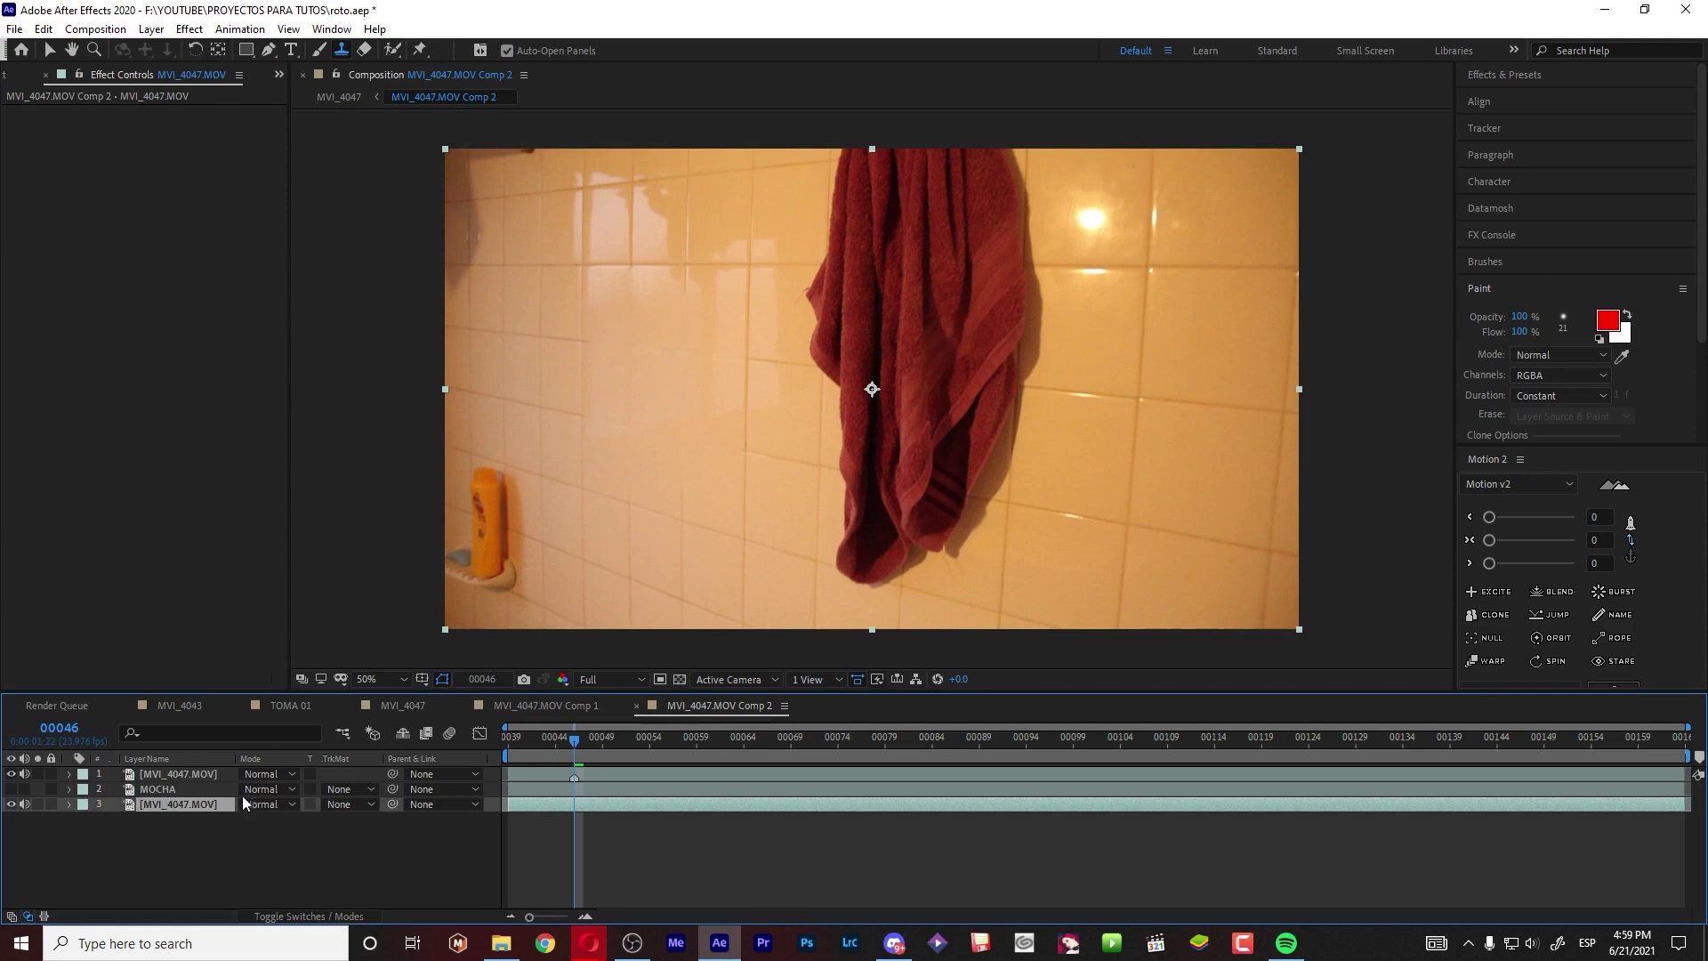
left_click(163, 824)
left_click(167, 801)
- Select the top painted MVI_4047.MOV layer and start pre-composing it
left_click(173, 774)
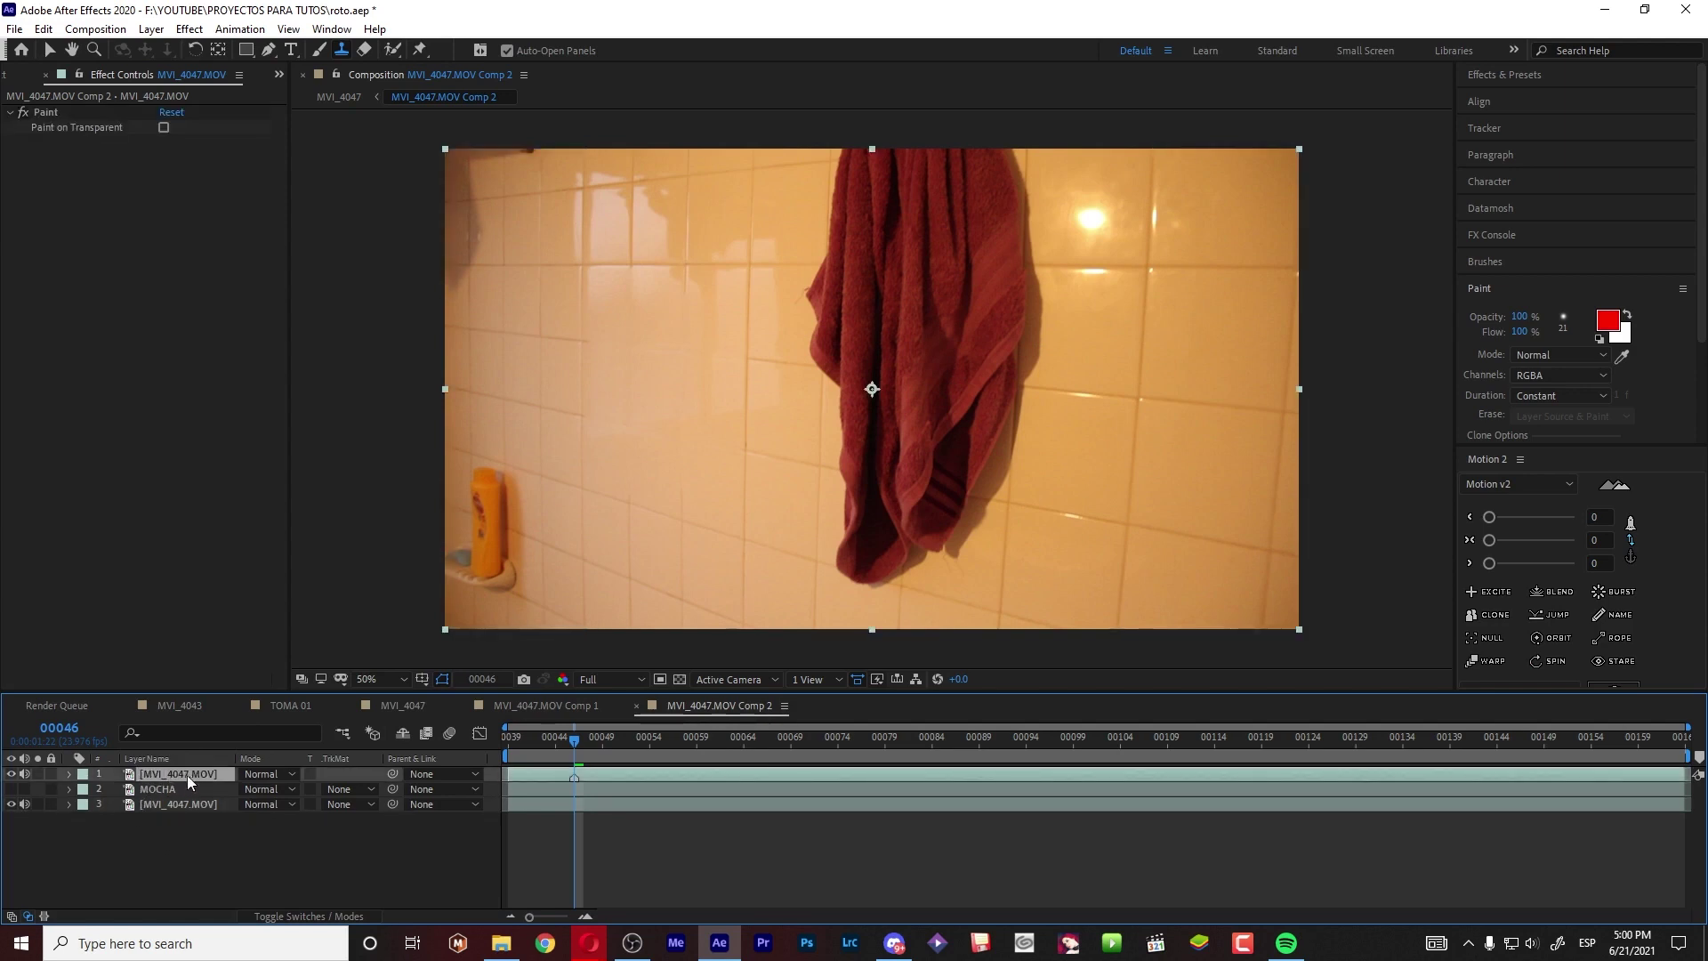
left_click(153, 842)
left_click(158, 777)
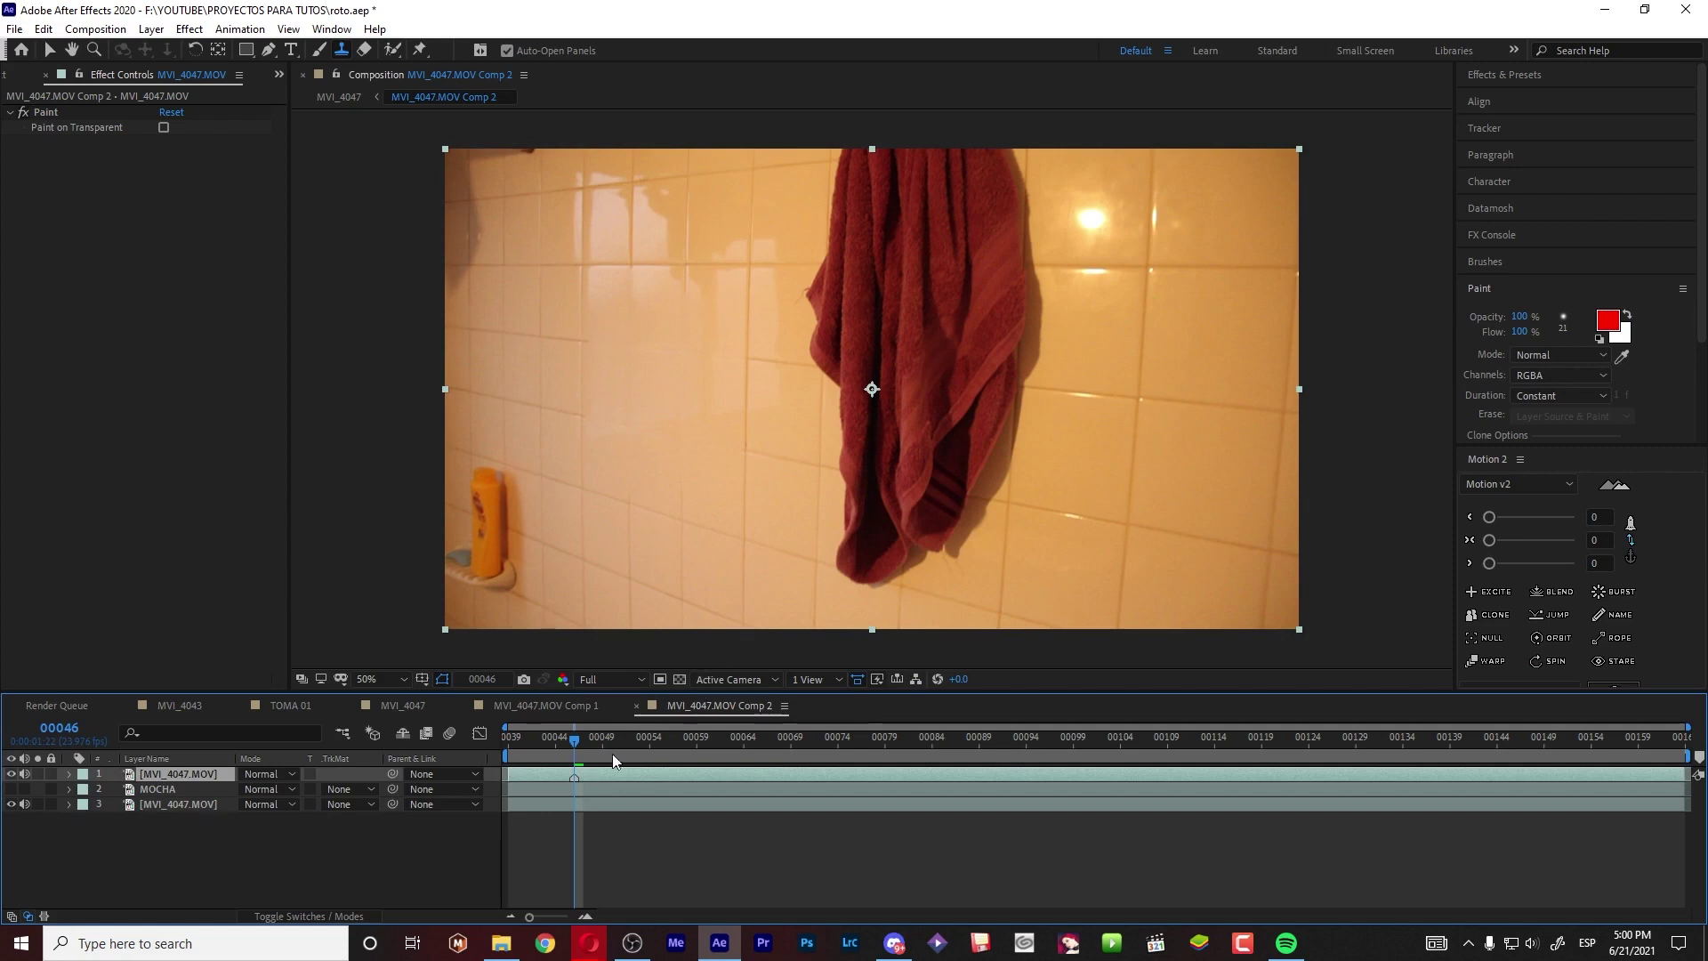
left_click(598, 790)
left_click(594, 776)
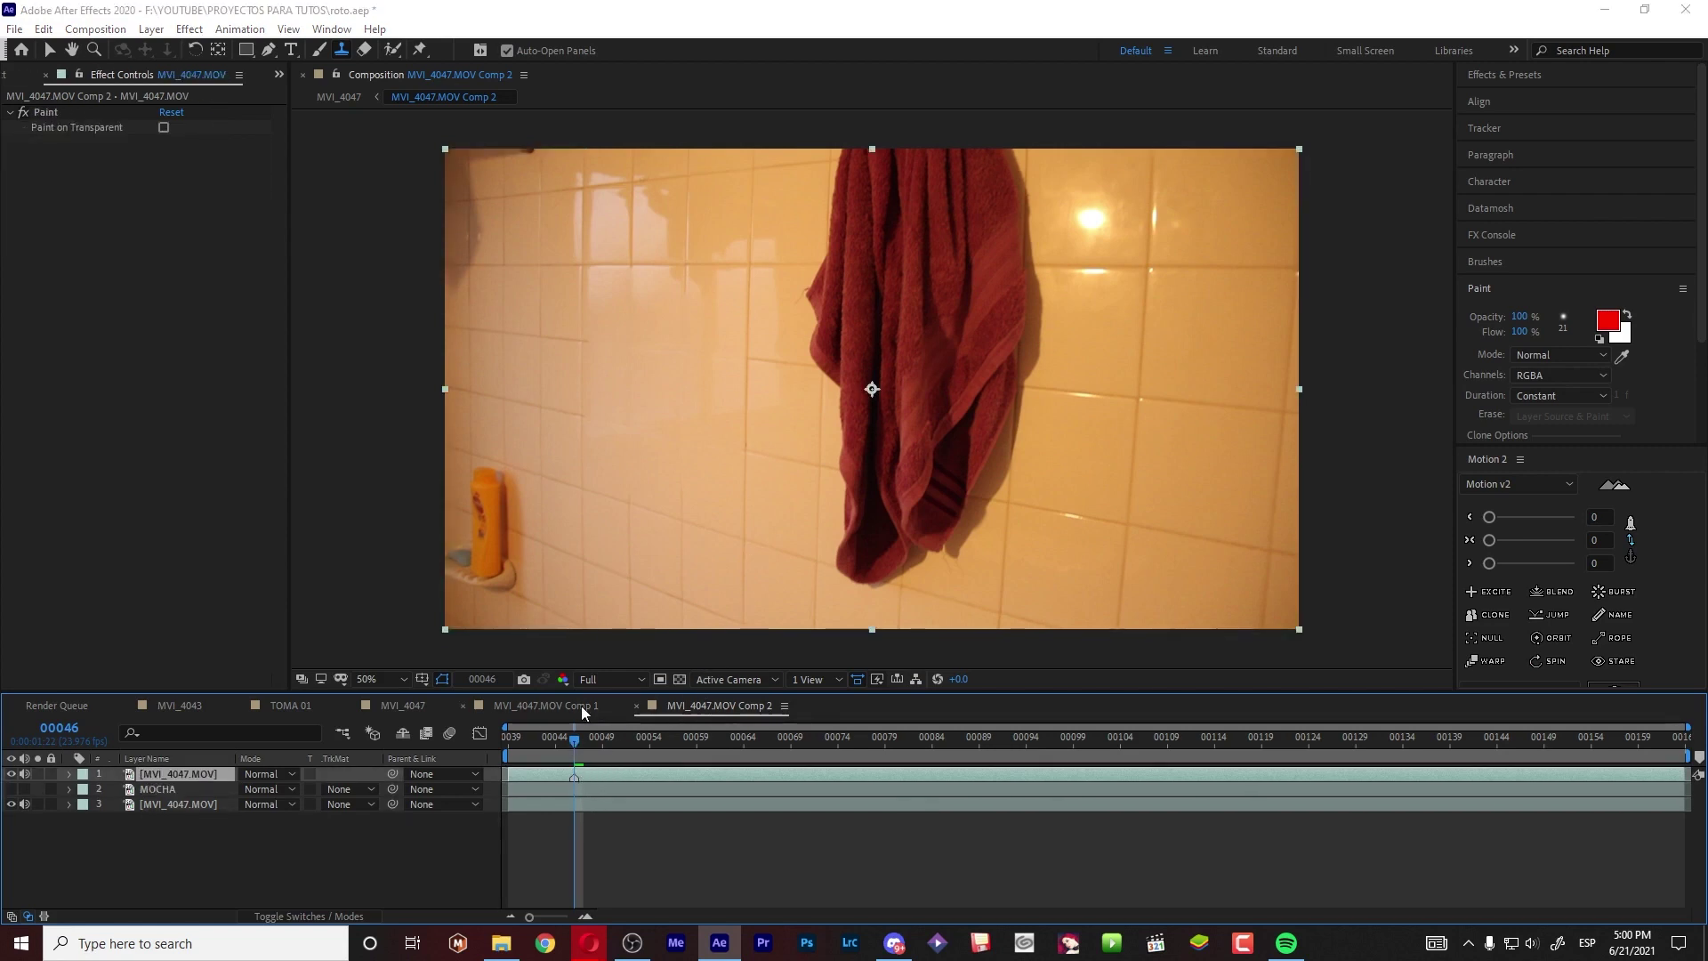
key("ctrl+shift+c")
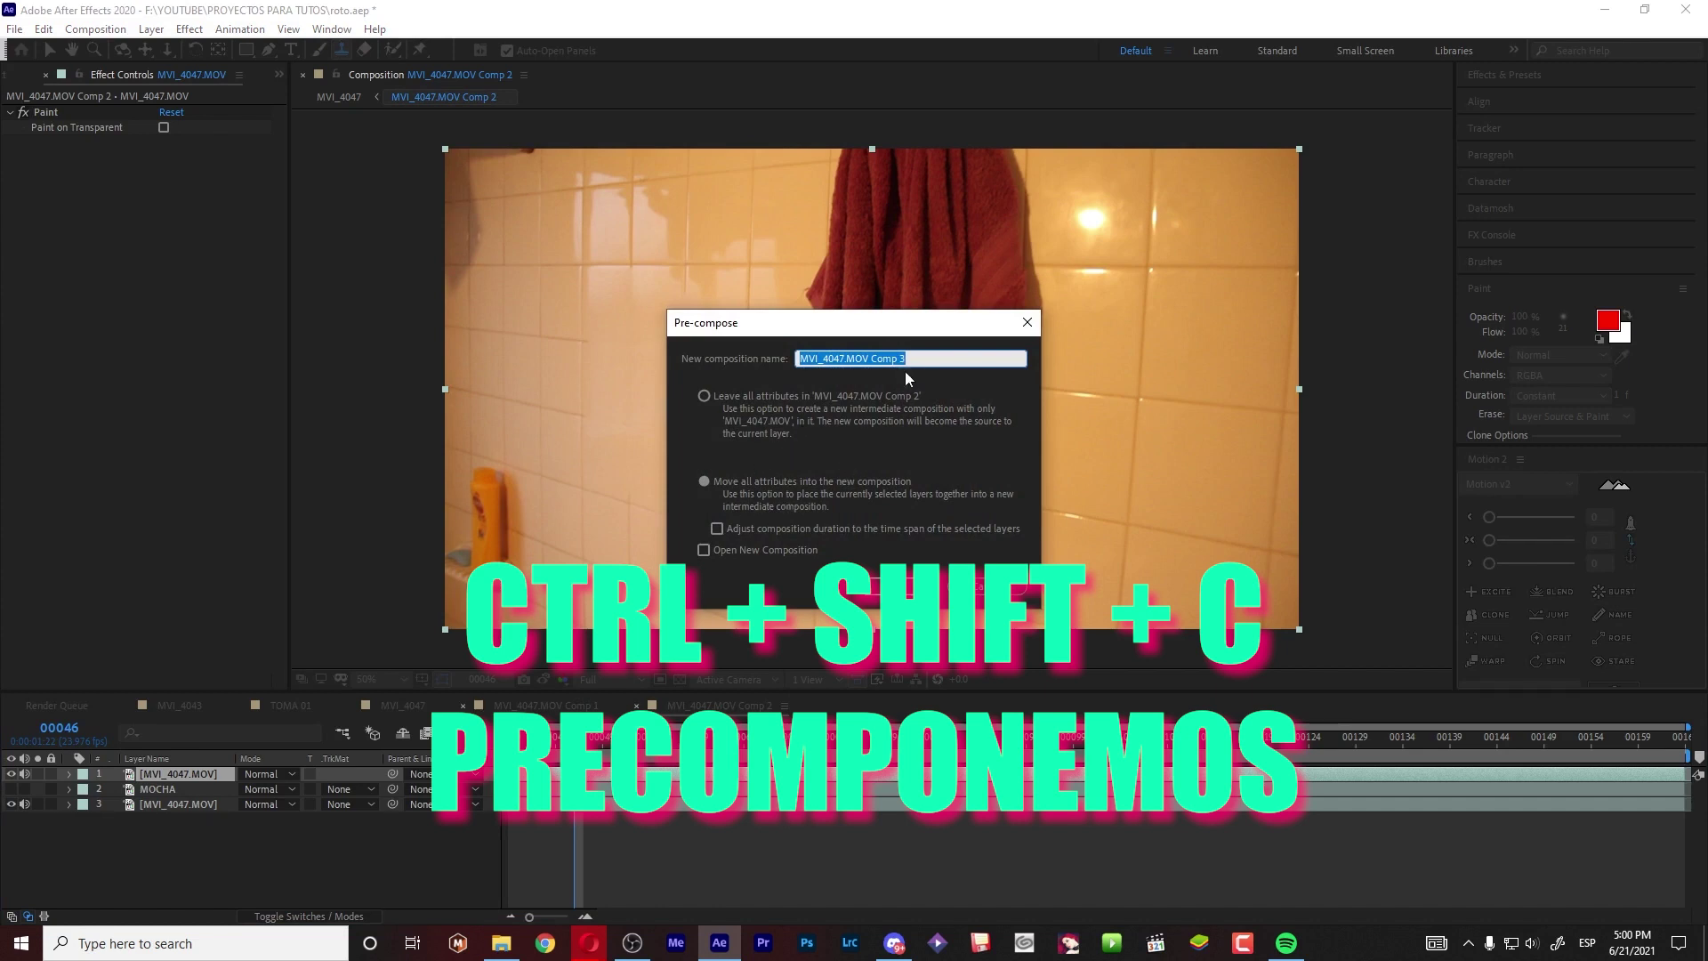
- Name the precomp PACHE and add a marker at the current frame
type("PACHE")
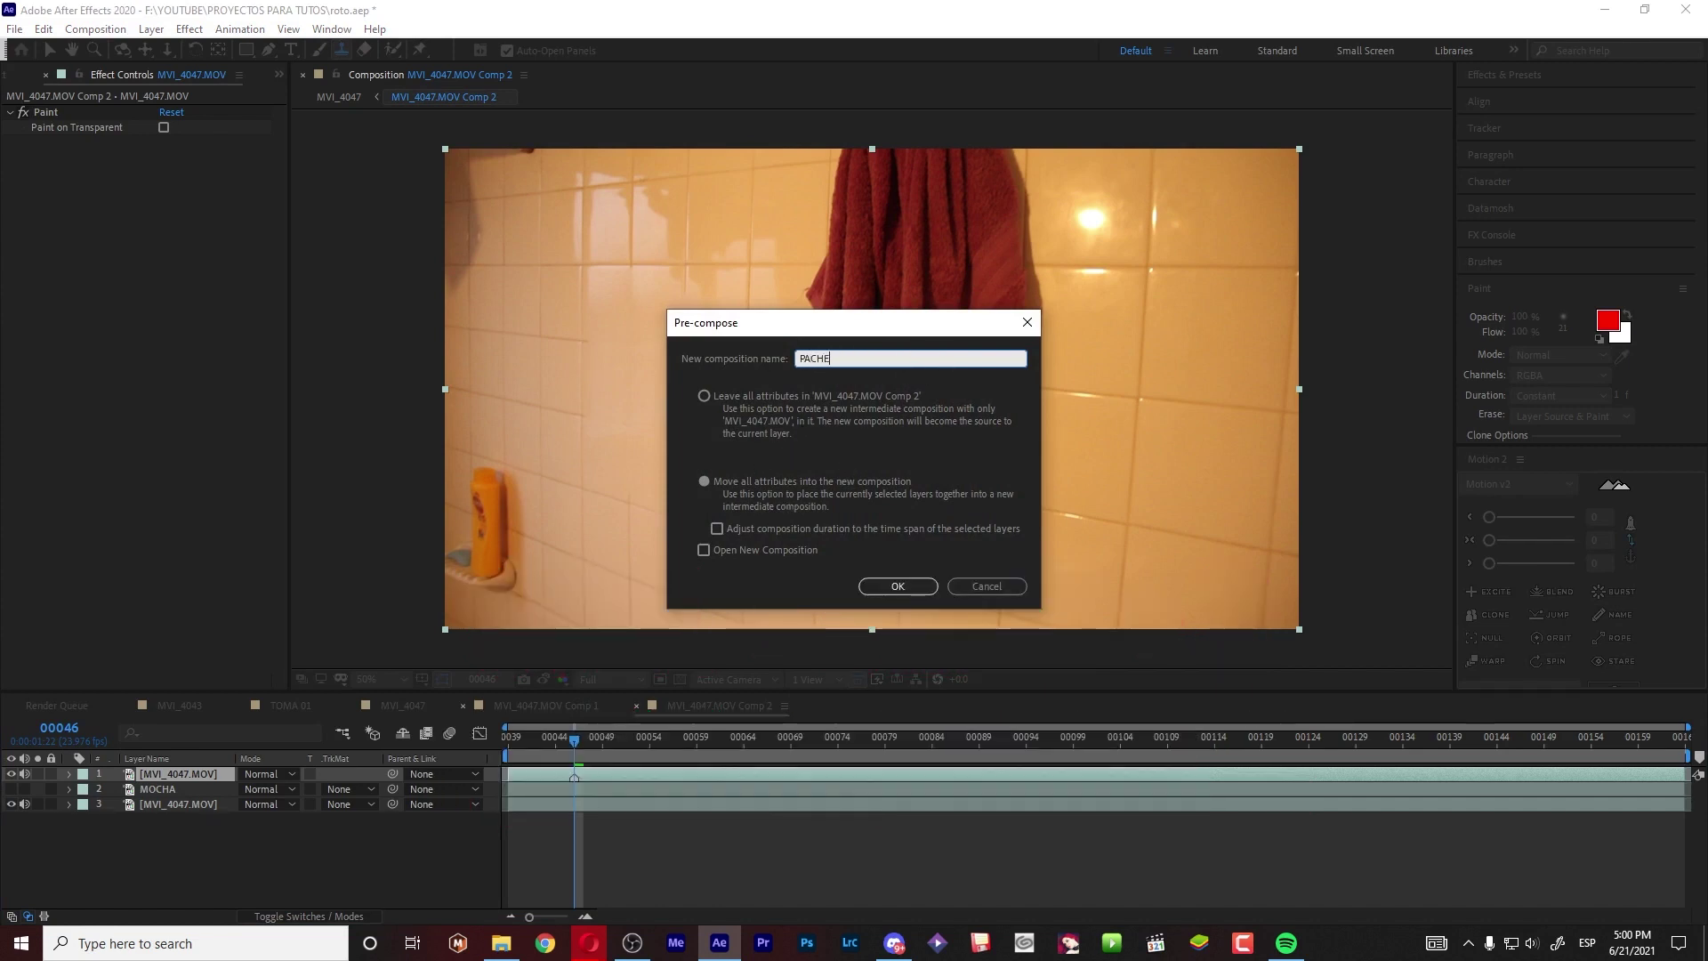
key("Return")
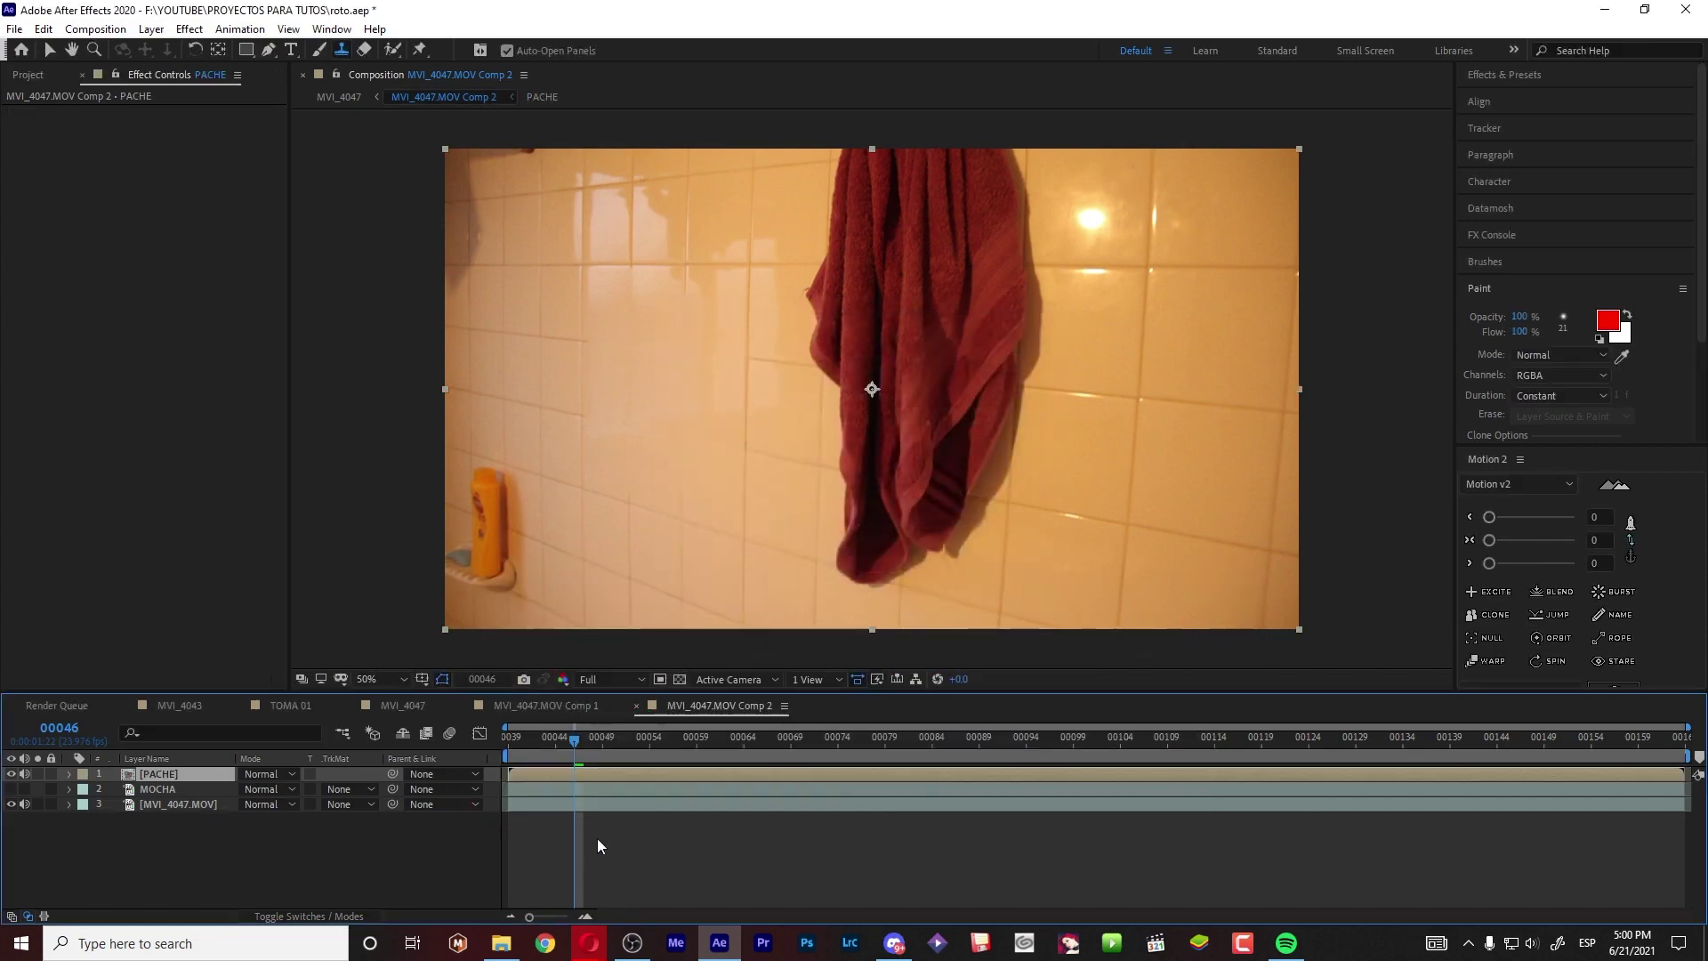
key("KP_Multiply")
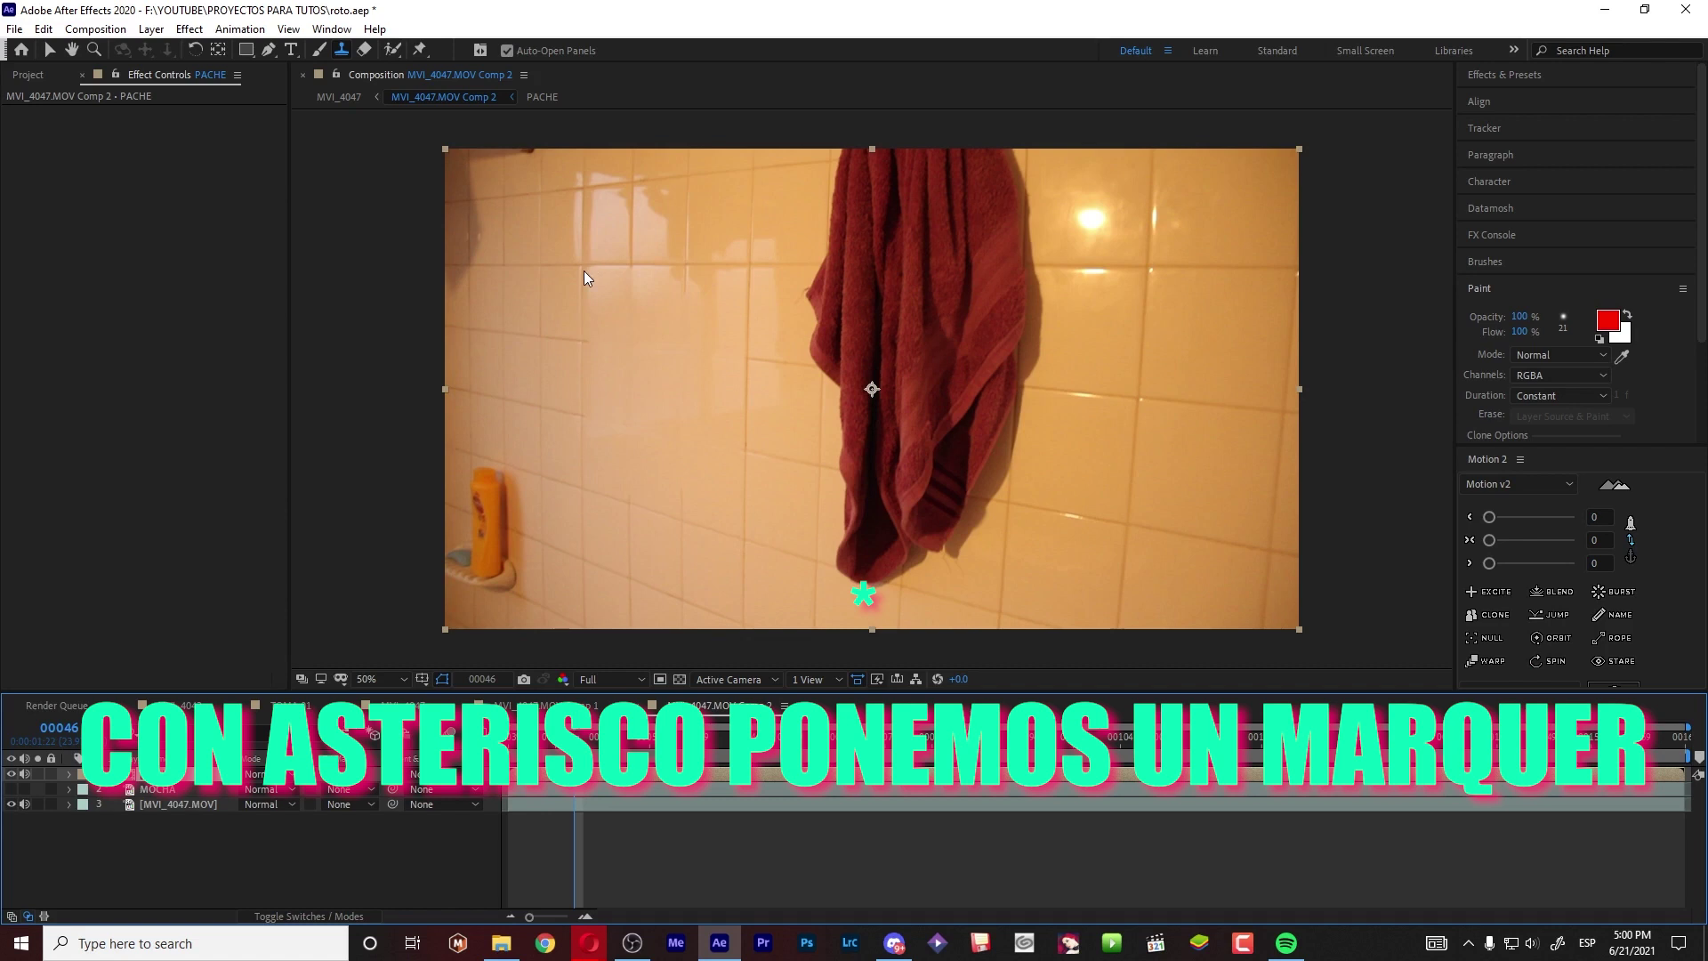
- Draw a closed four-point mask over the tile patch left of the towel on PACHE
key("g")
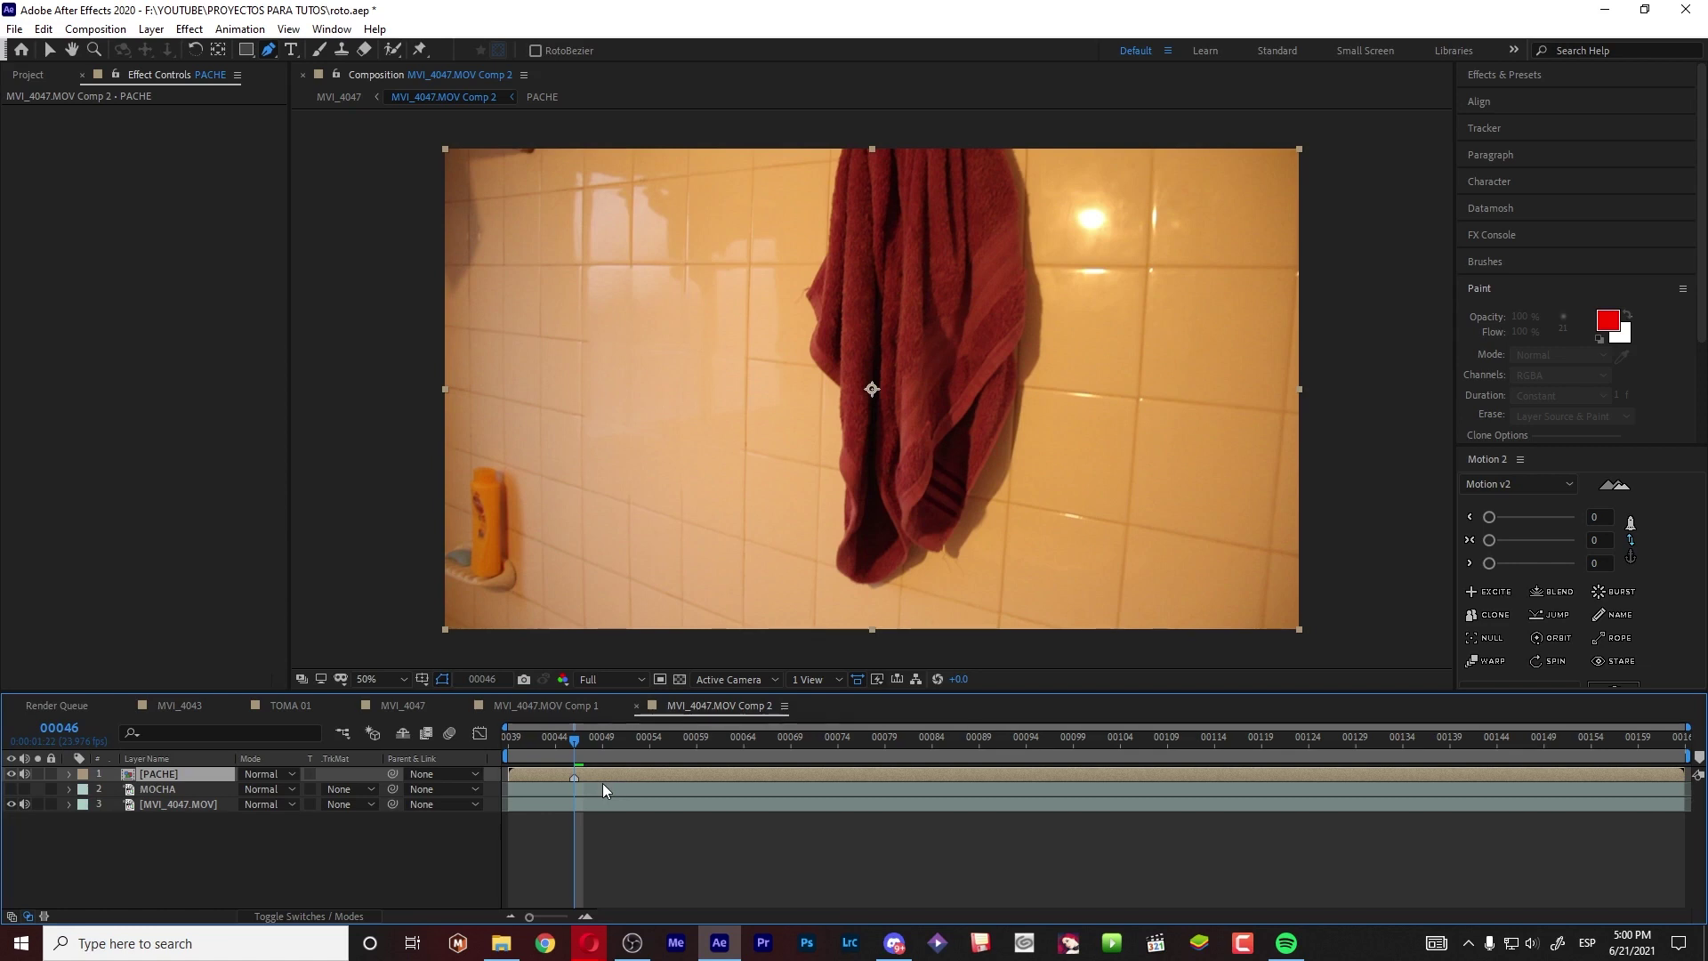
left_click(576, 264)
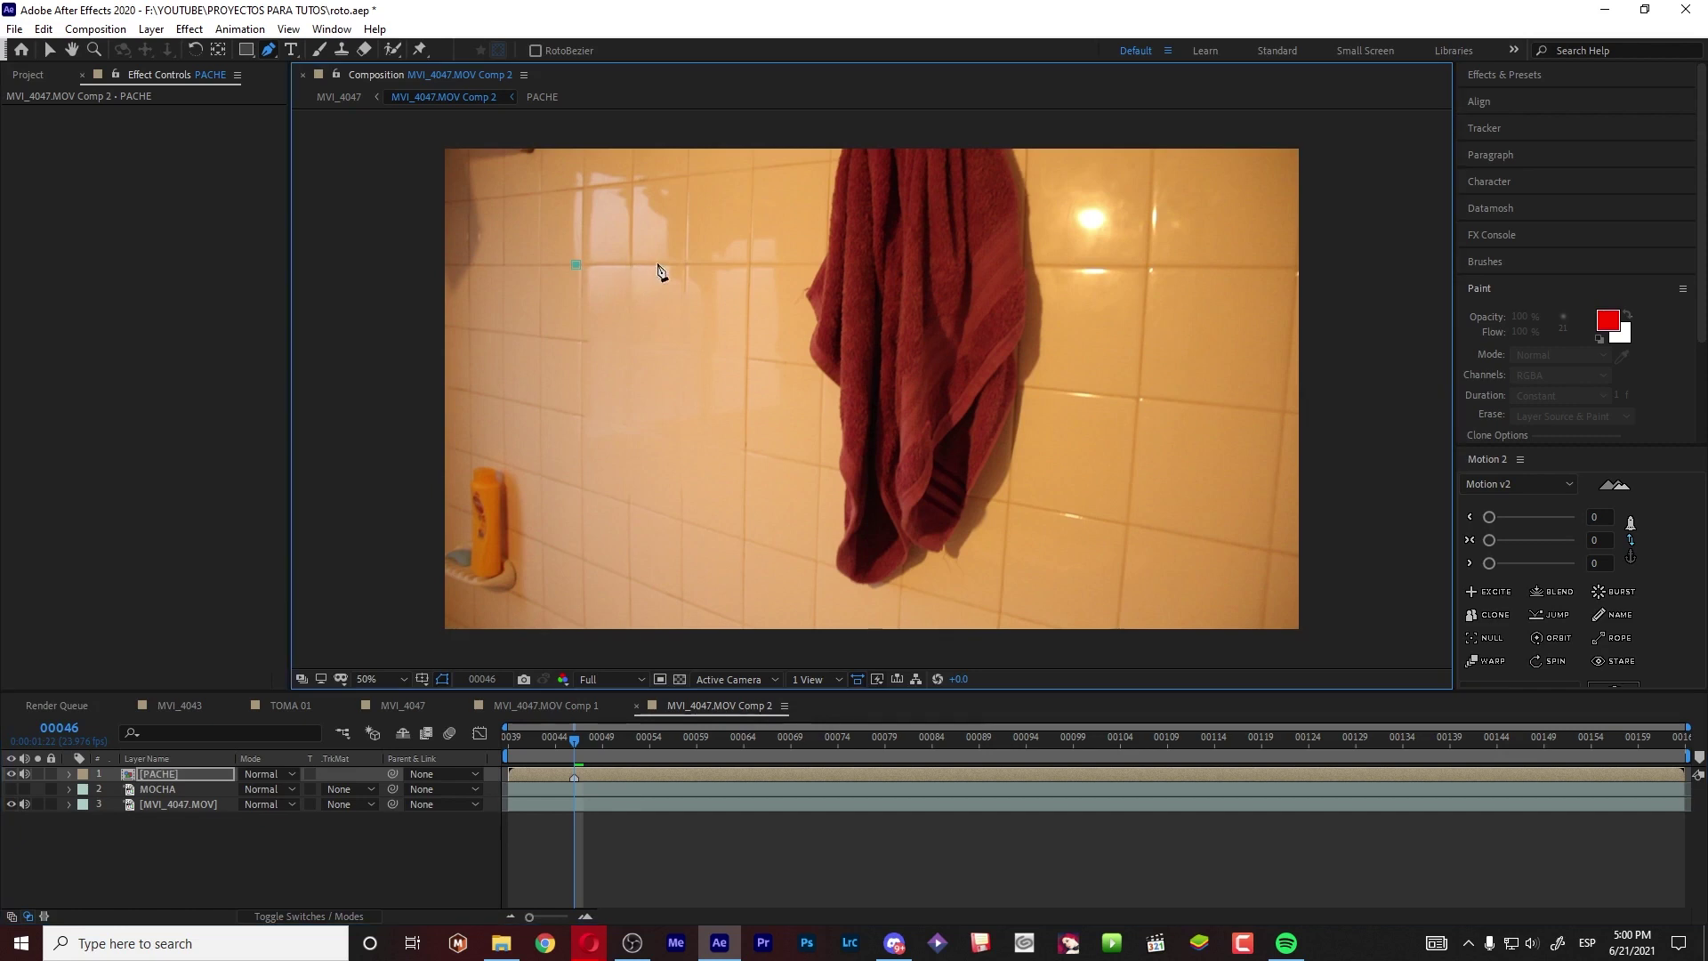
left_click(749, 262)
left_click(744, 540)
left_click(583, 492)
left_click(577, 266)
left_click(634, 824)
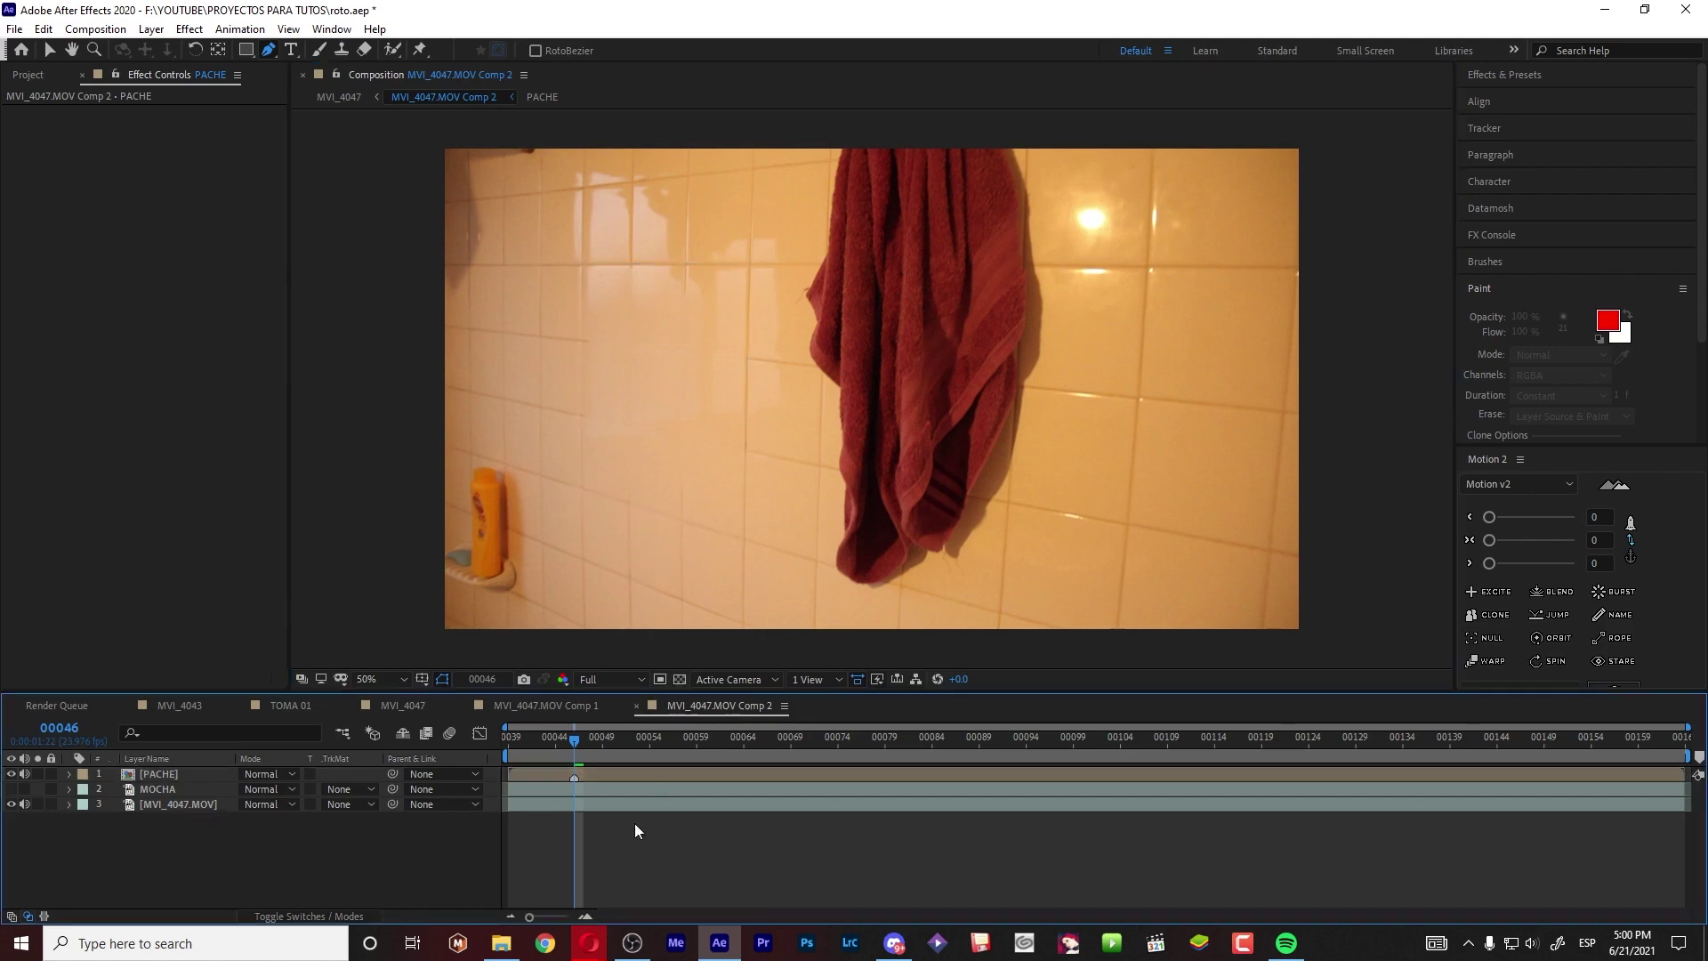
left_click(584, 771)
key("ctrl+t")
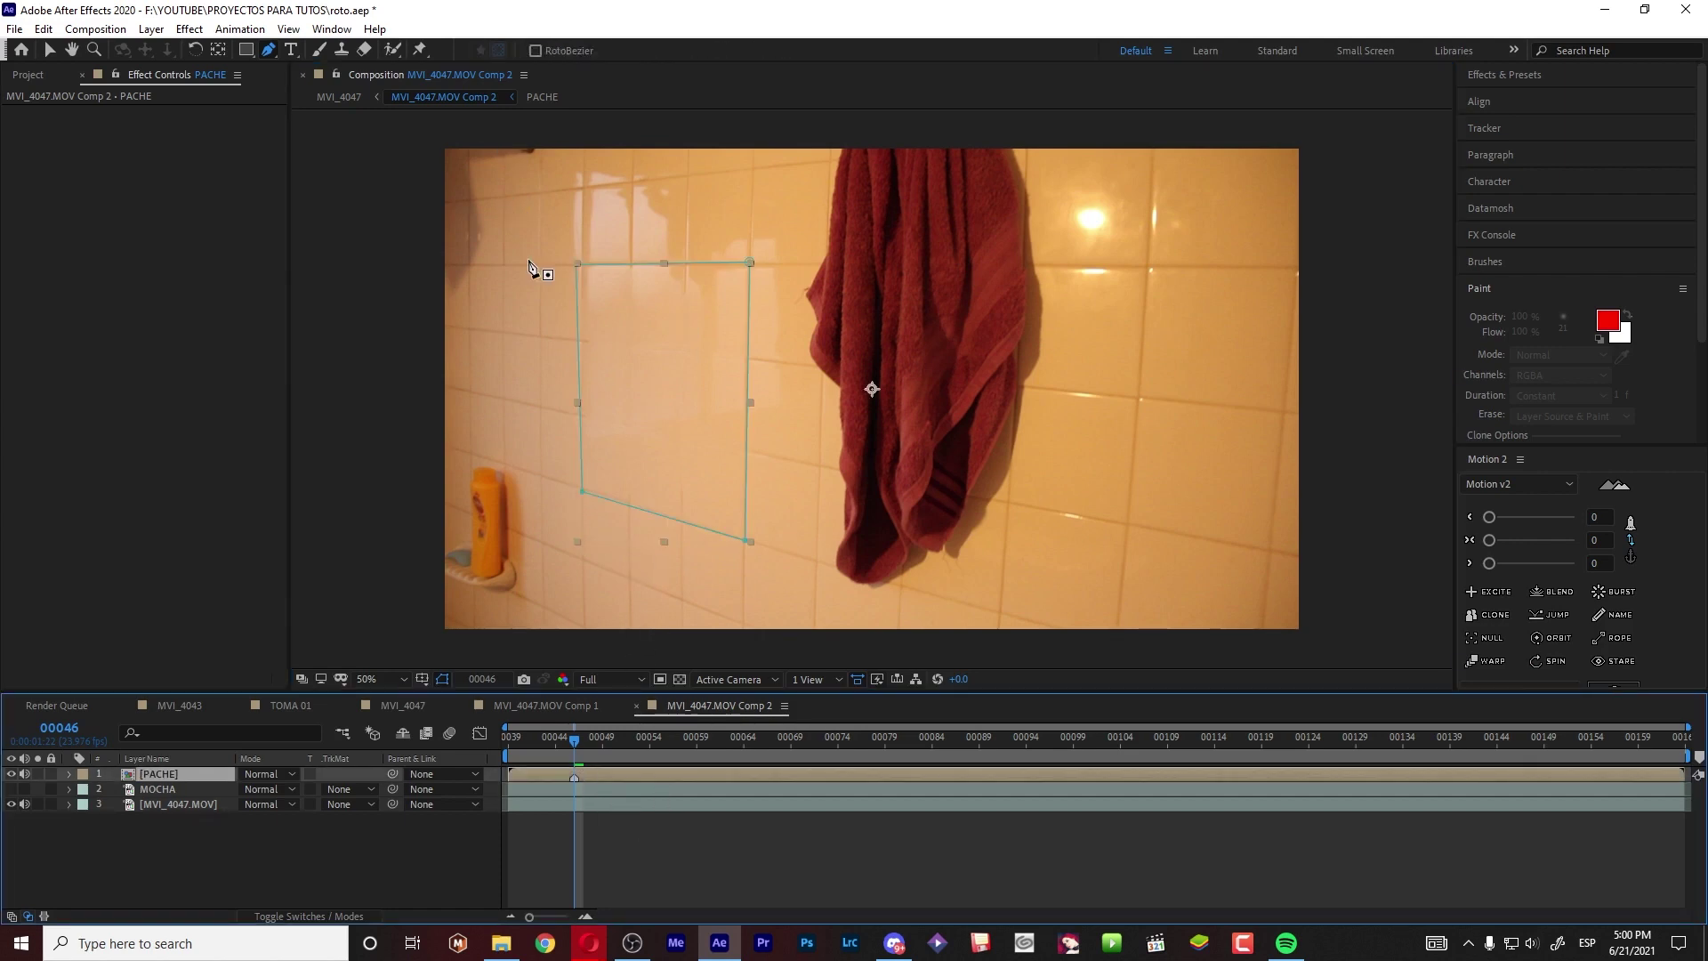
key("v")
- Select the MOCHA layer and launch Mocha Pro from its effect, reopening the tile track at frame 46
left_click(180, 803)
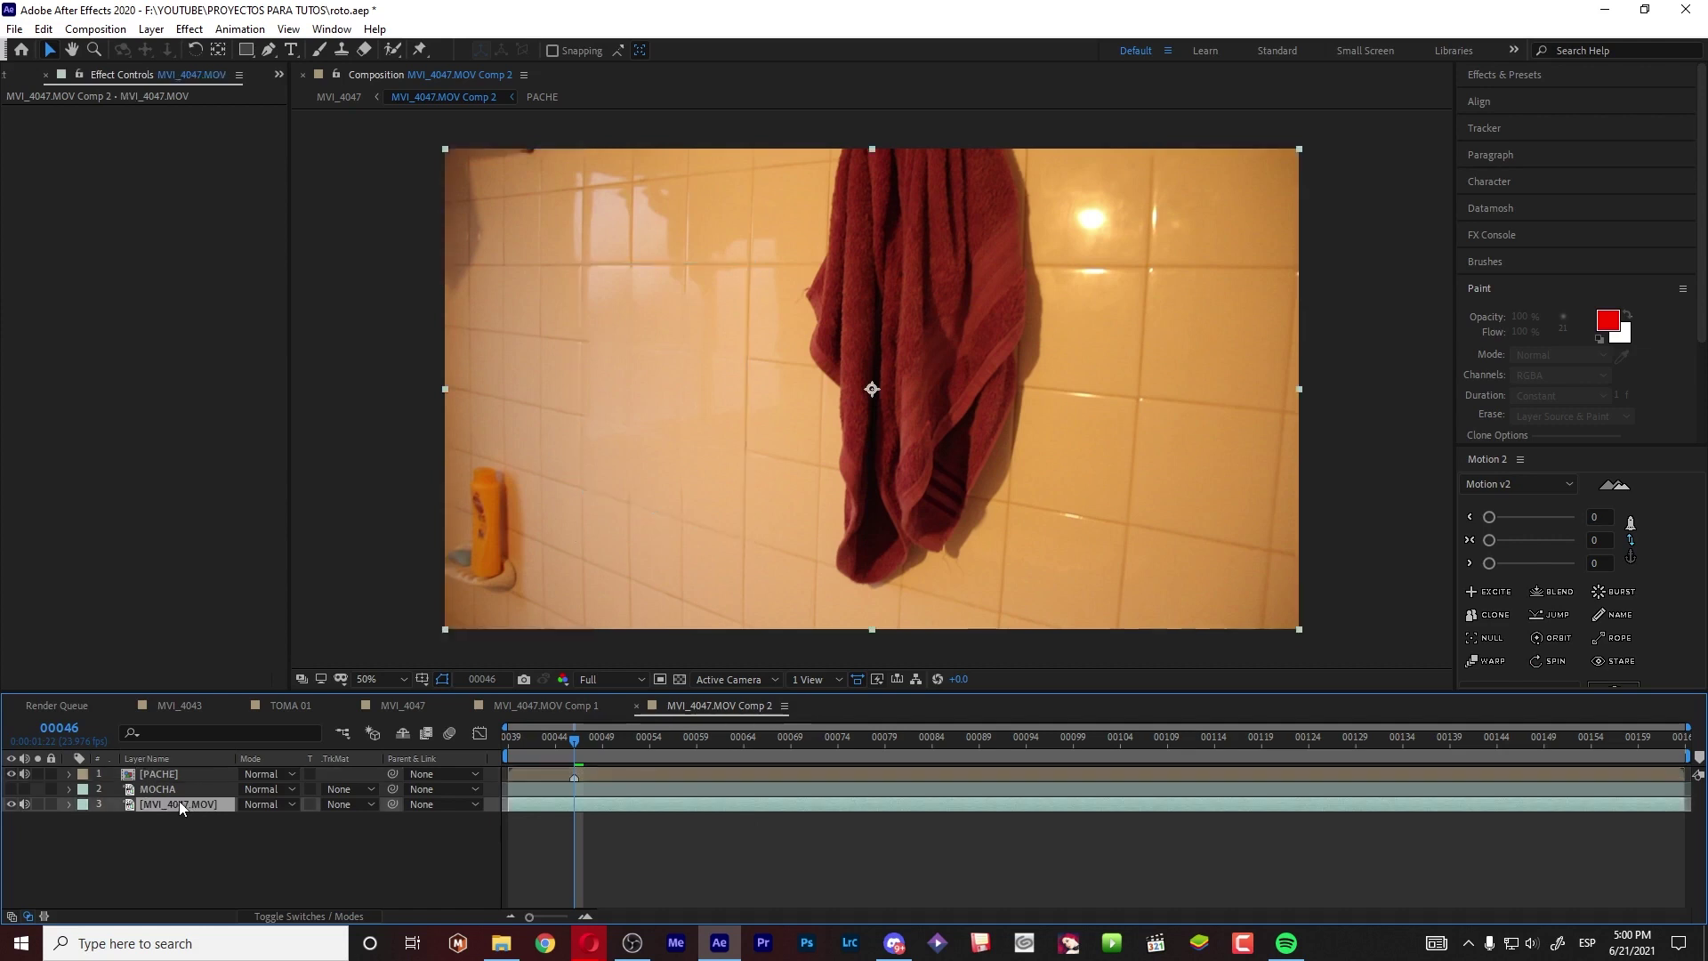
left_click(170, 791)
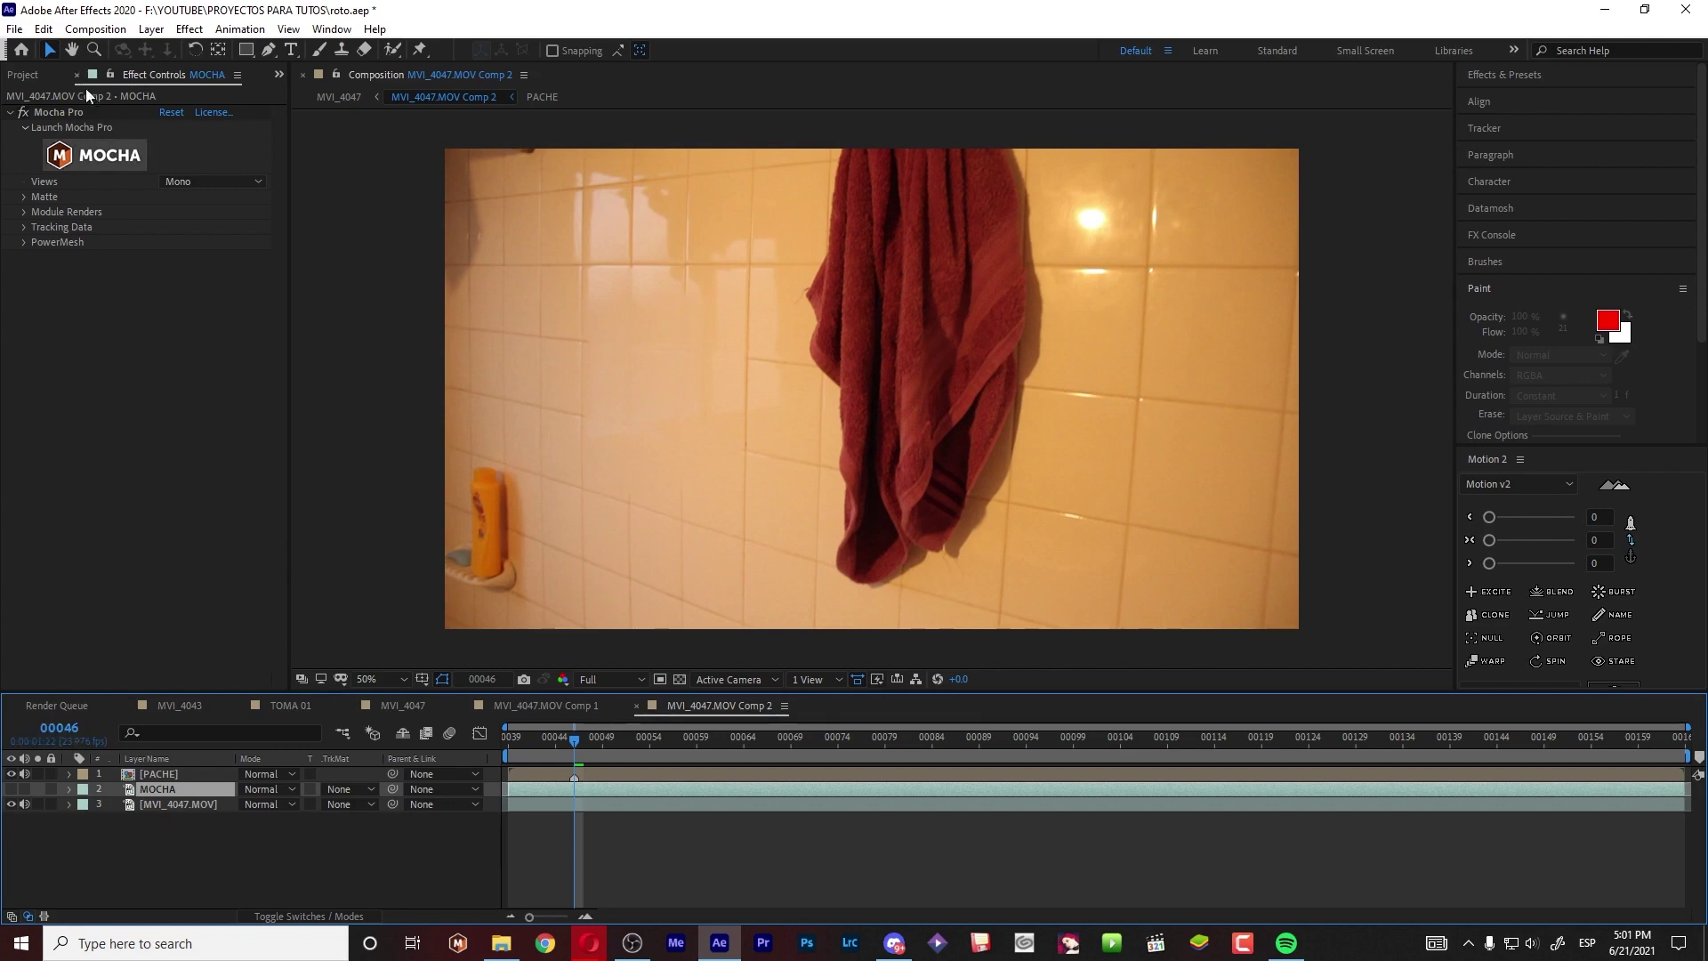
left_click(105, 157)
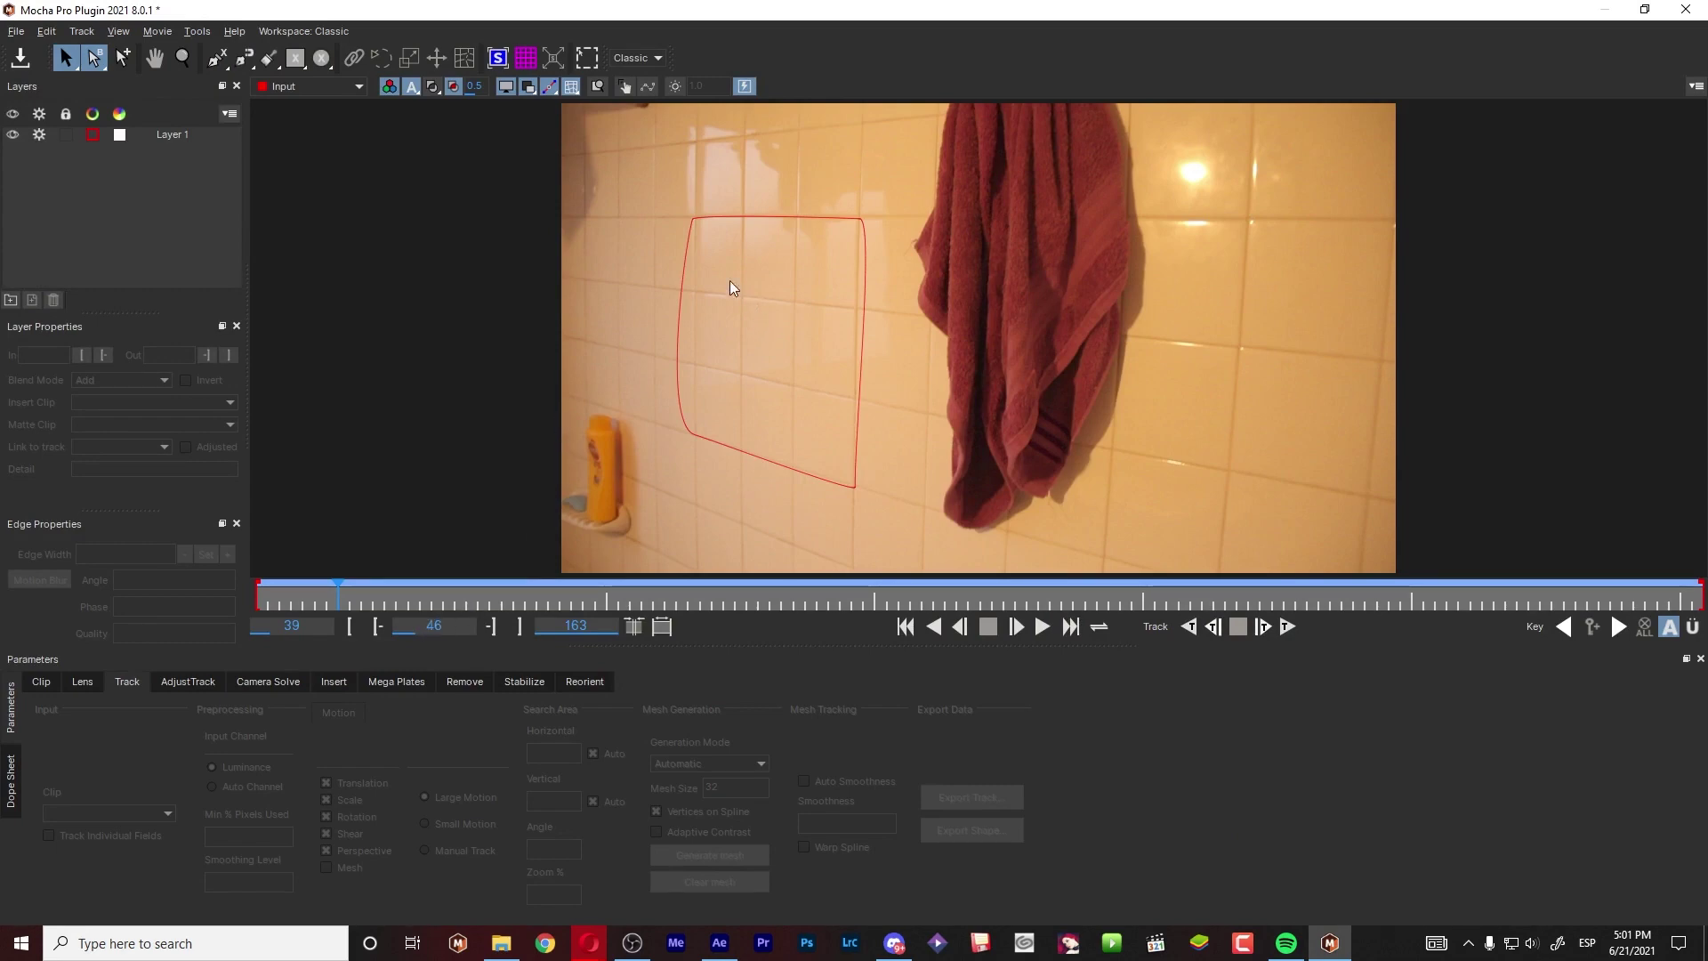
- Select Layer 1 and display its planar surface and grid, zoomed in on the tile patch
left_click(701, 220)
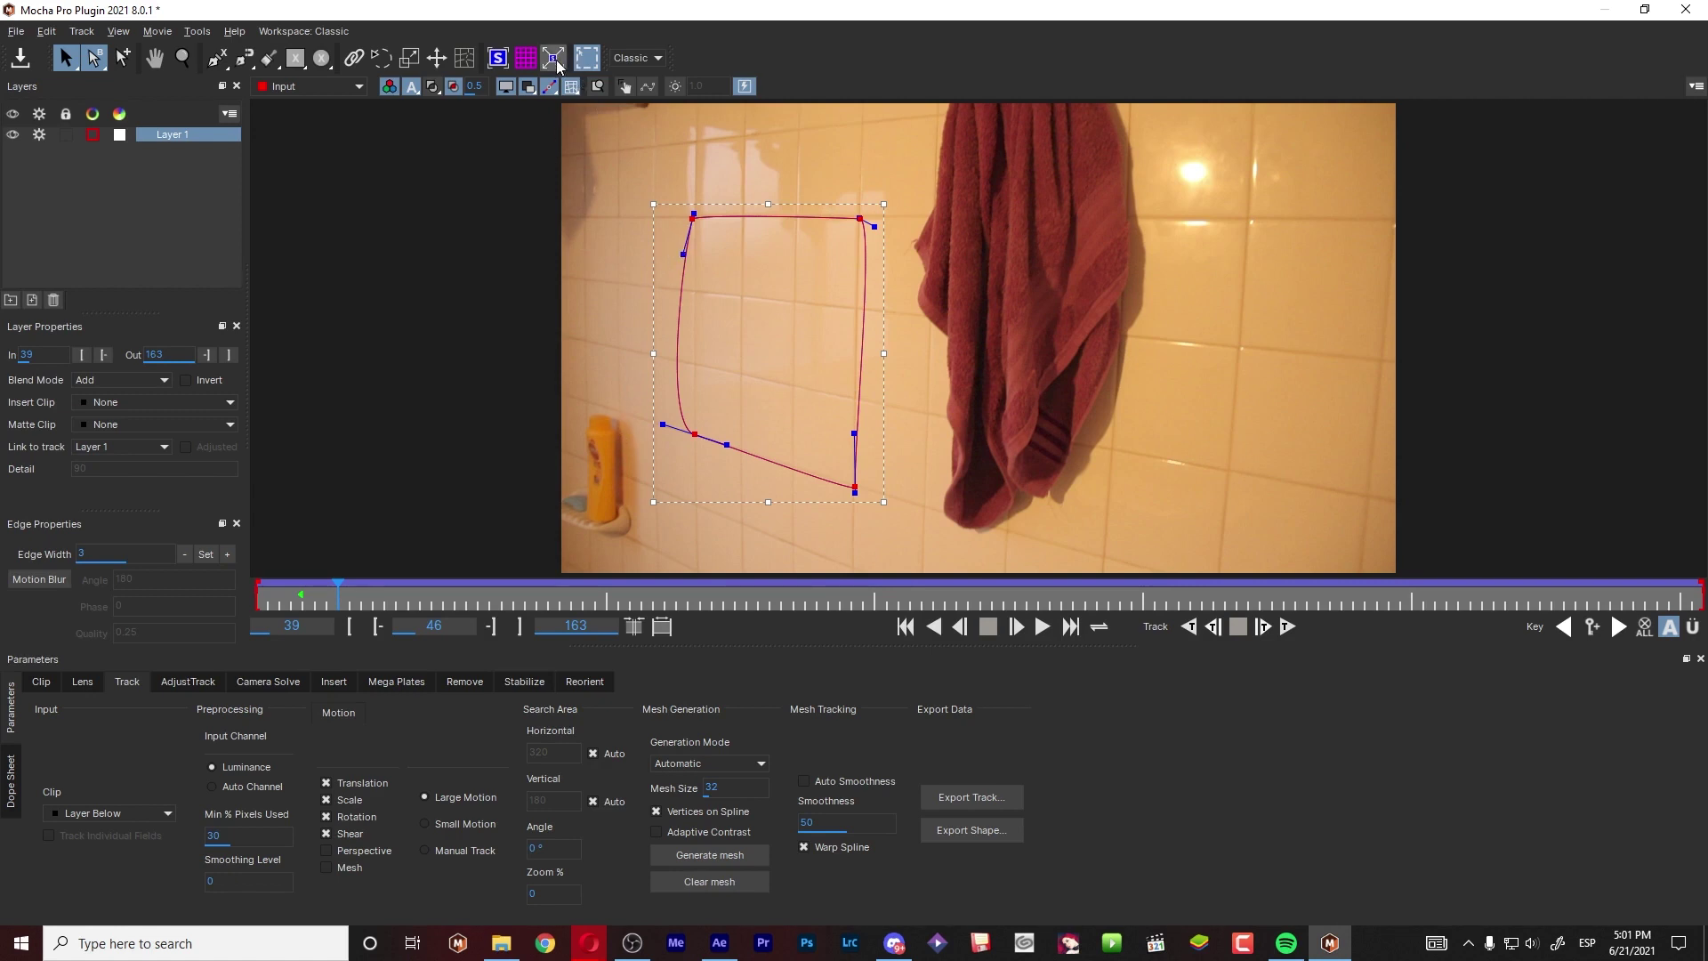
left_click(498, 58)
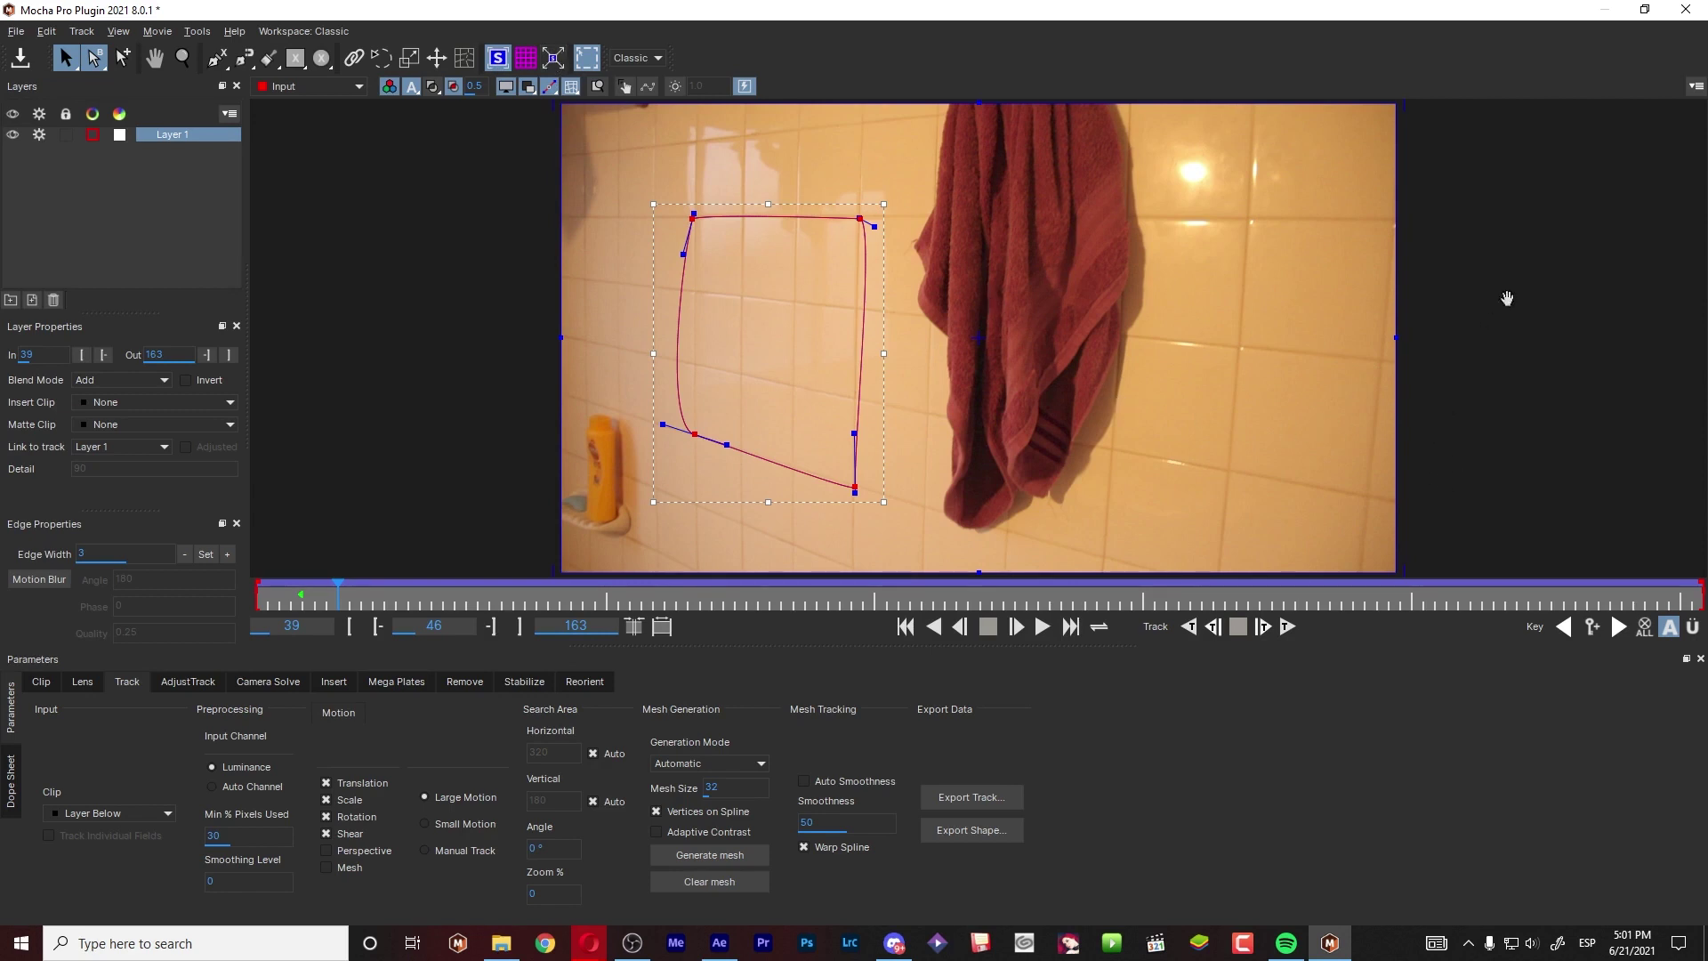
key("x")
mouse_move(1486, 329)
left_mouse_down()
mouse_move(1516, 343)
mouse_move(1458, 344)
left_mouse_up()
key("z")
key("q")
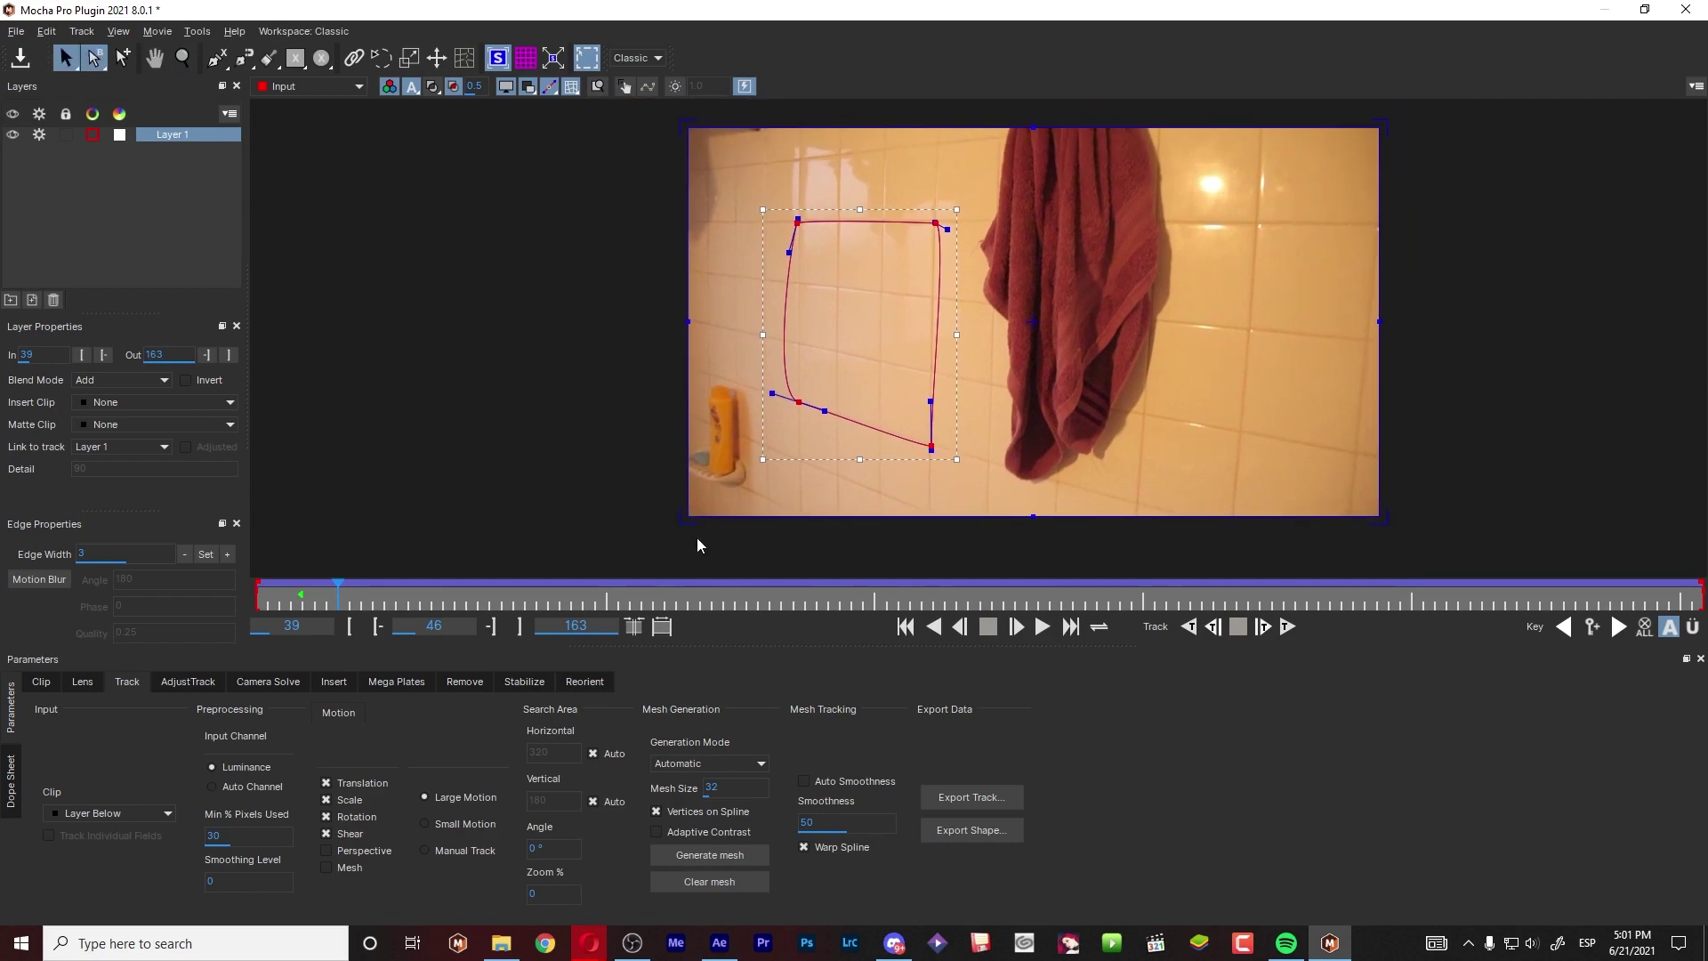
left_click(525, 59)
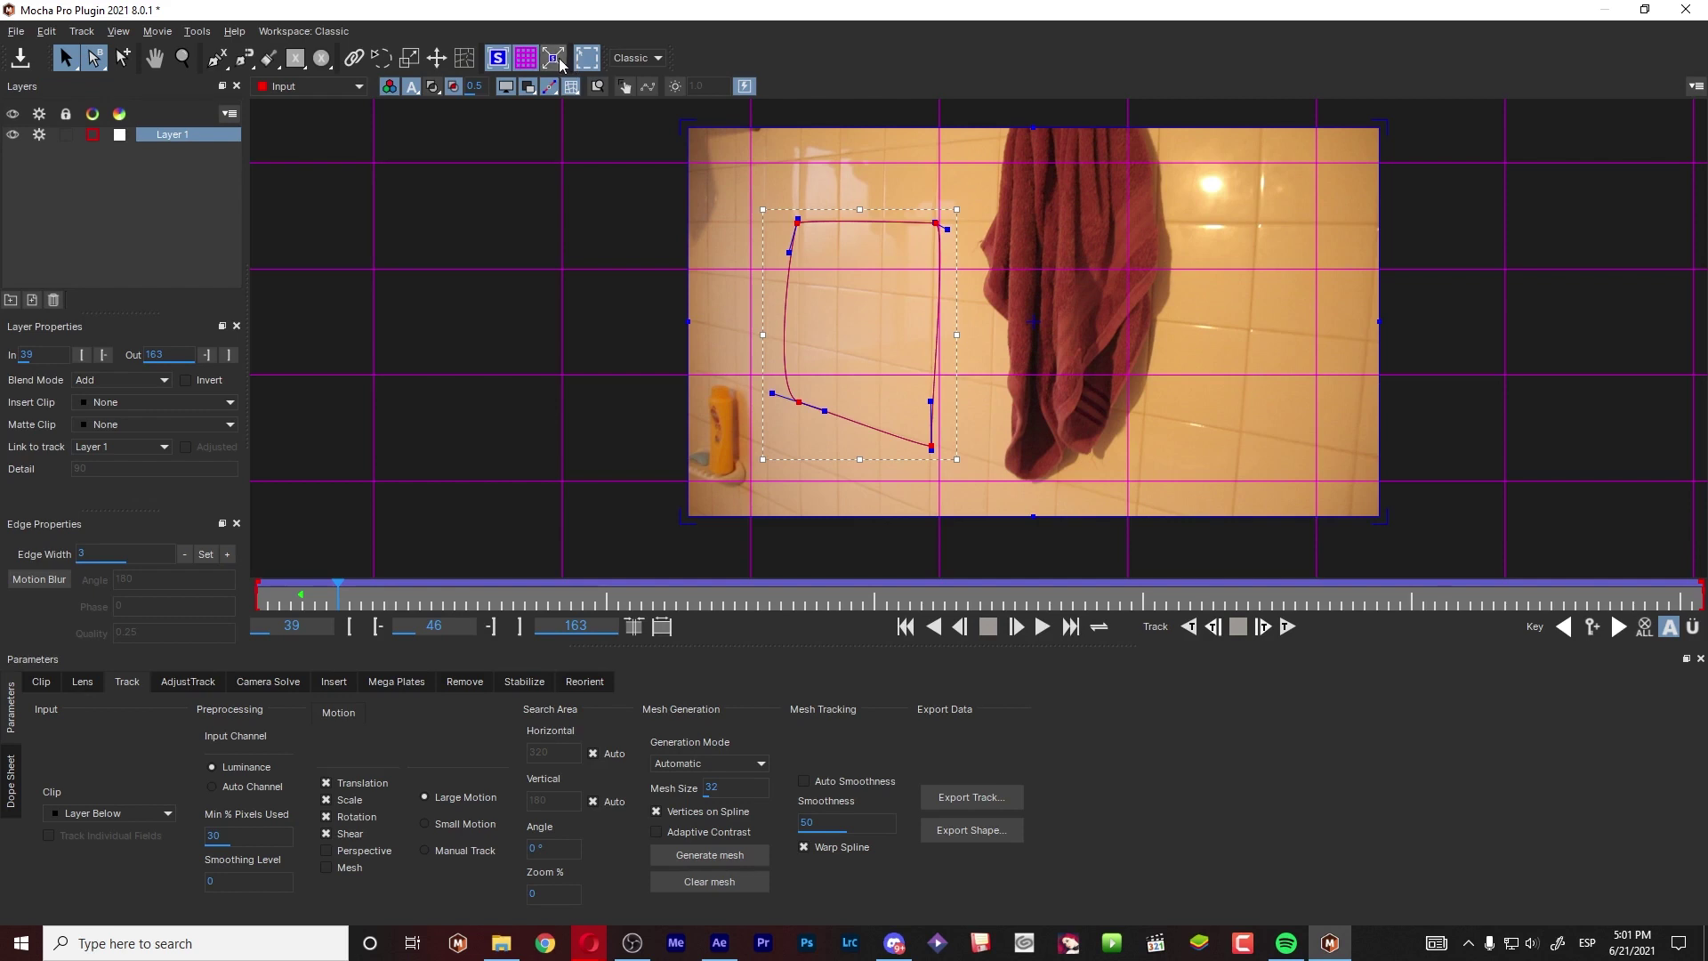
left_click(529, 62)
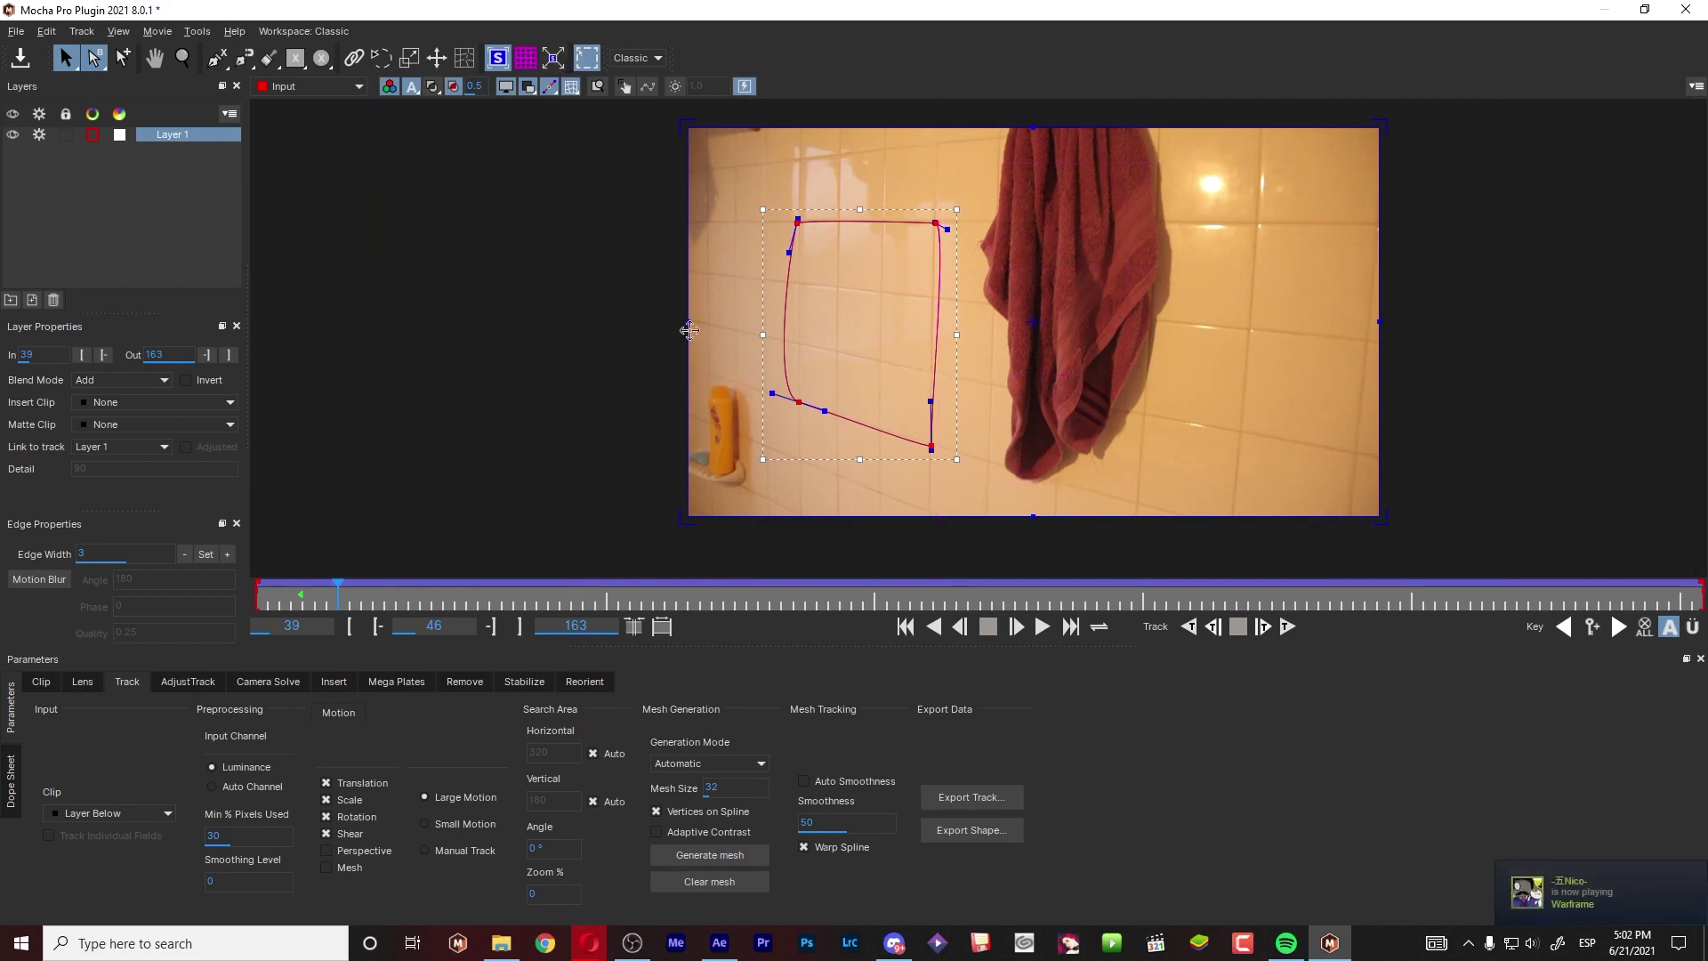
left_click(534, 66)
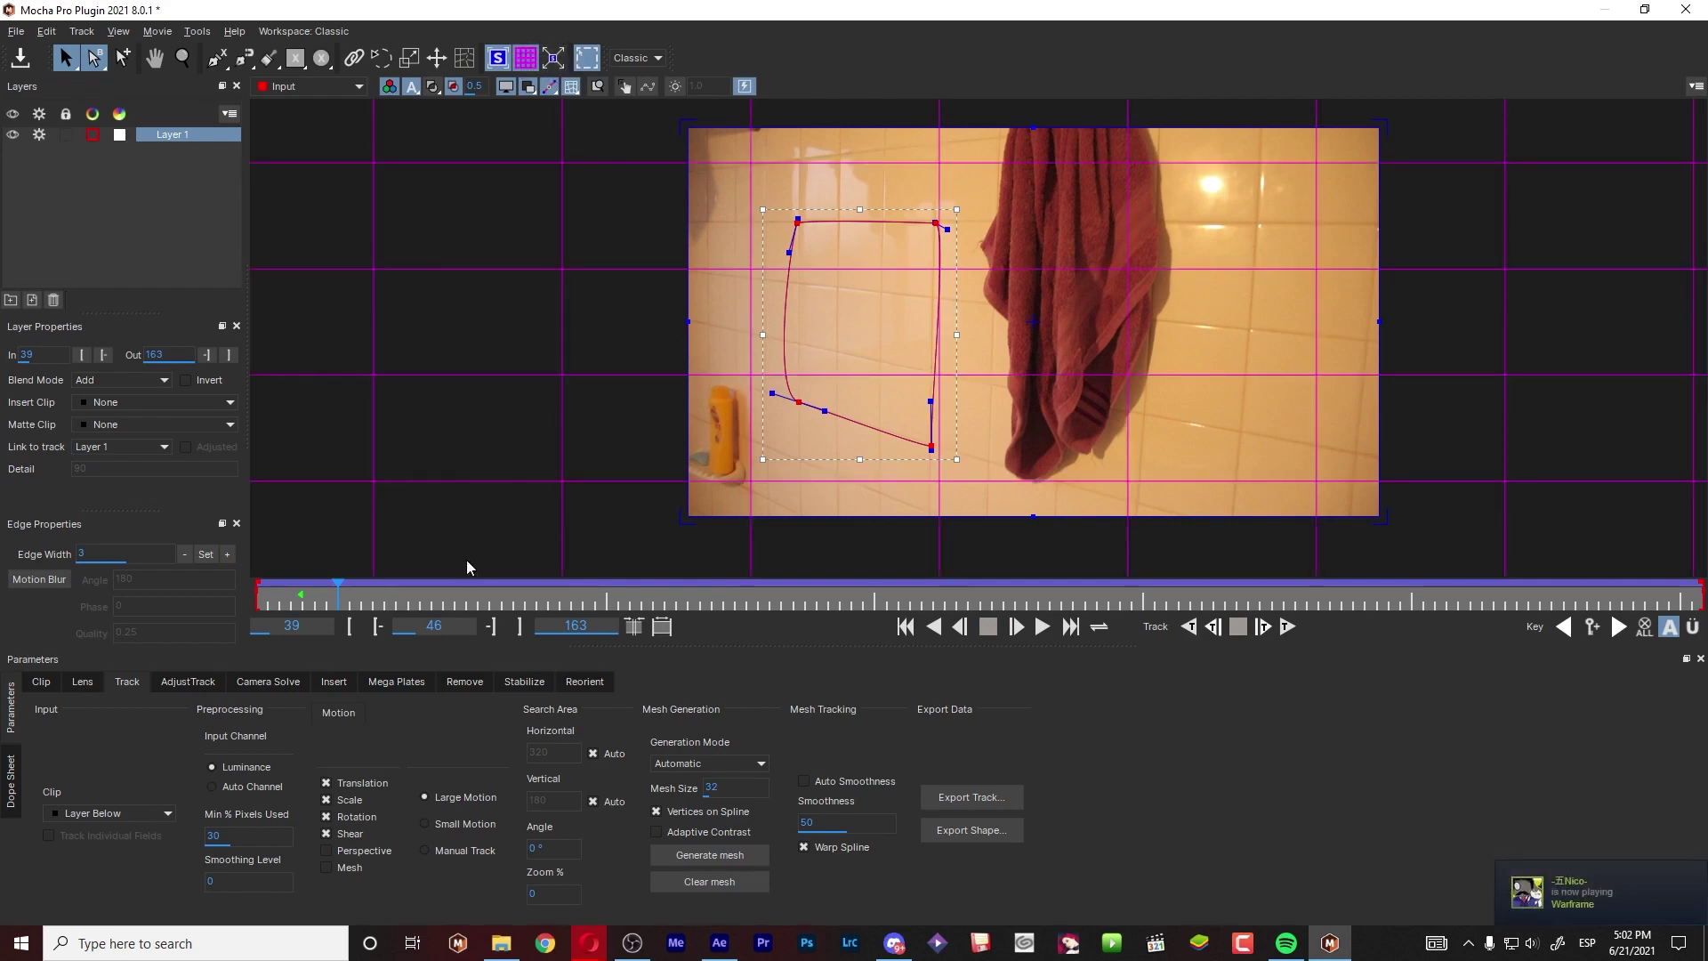
- Scrub to frame 158 to check the track, then return to frame 46
mouse_move(340, 590)
left_mouse_down()
mouse_move(1645, 660)
mouse_move(360, 554)
mouse_move(385, 564)
left_mouse_up()
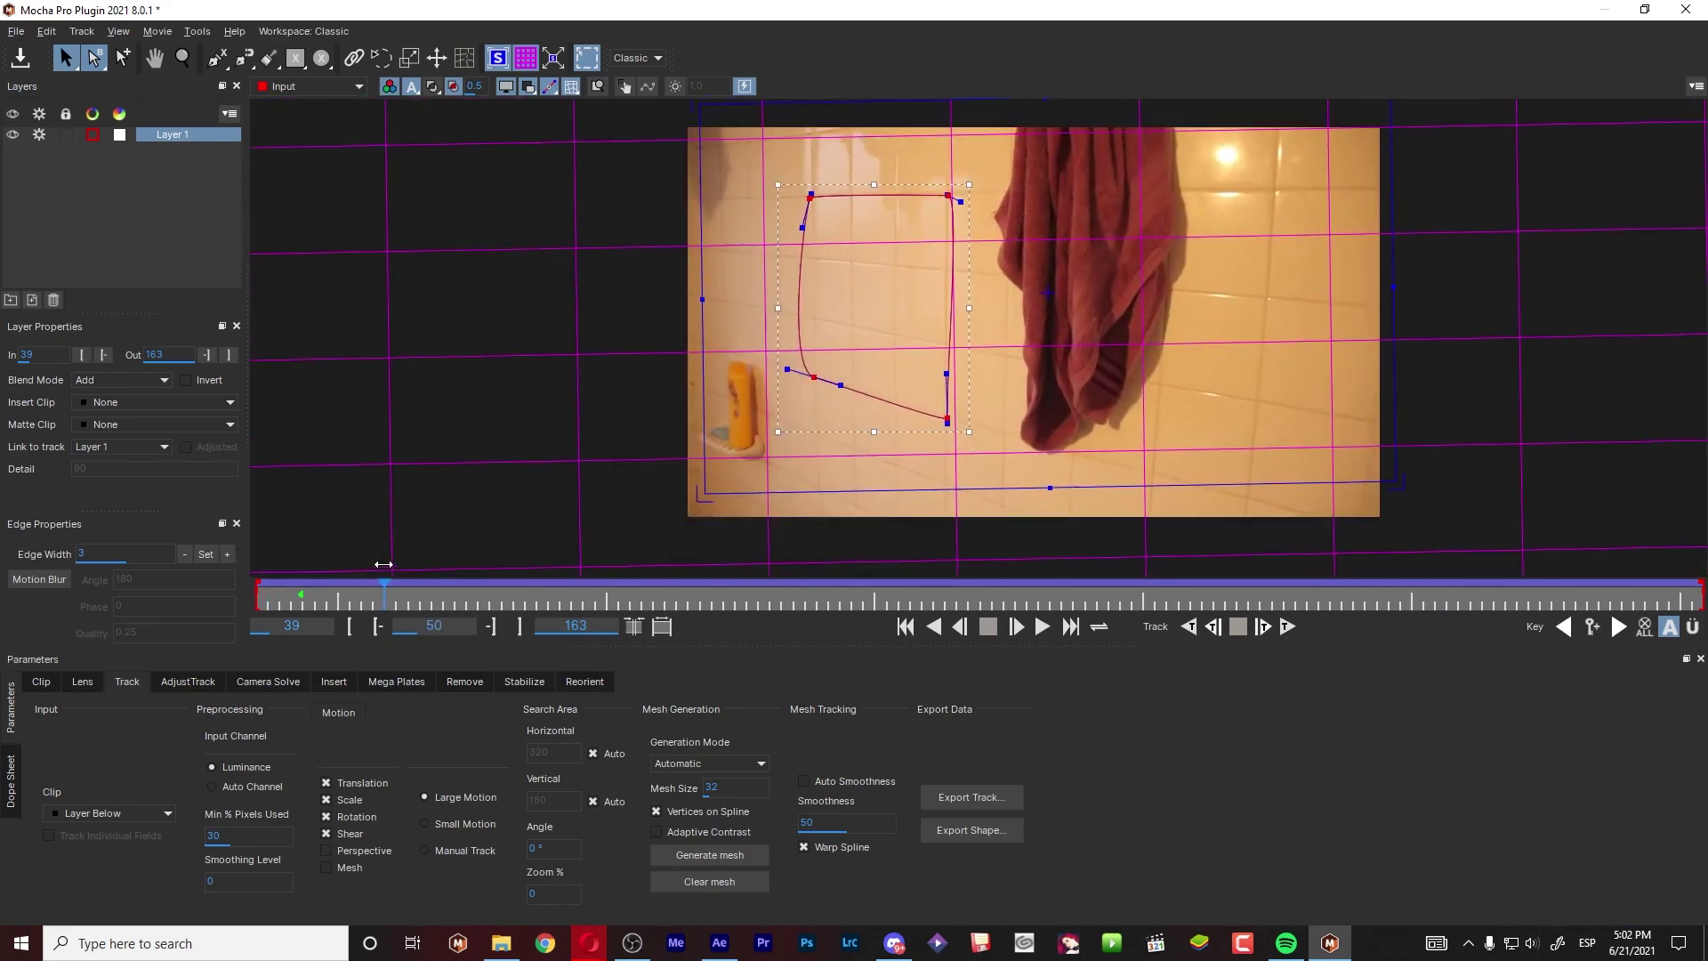
double_click(436, 627)
type("46")
key("Return")
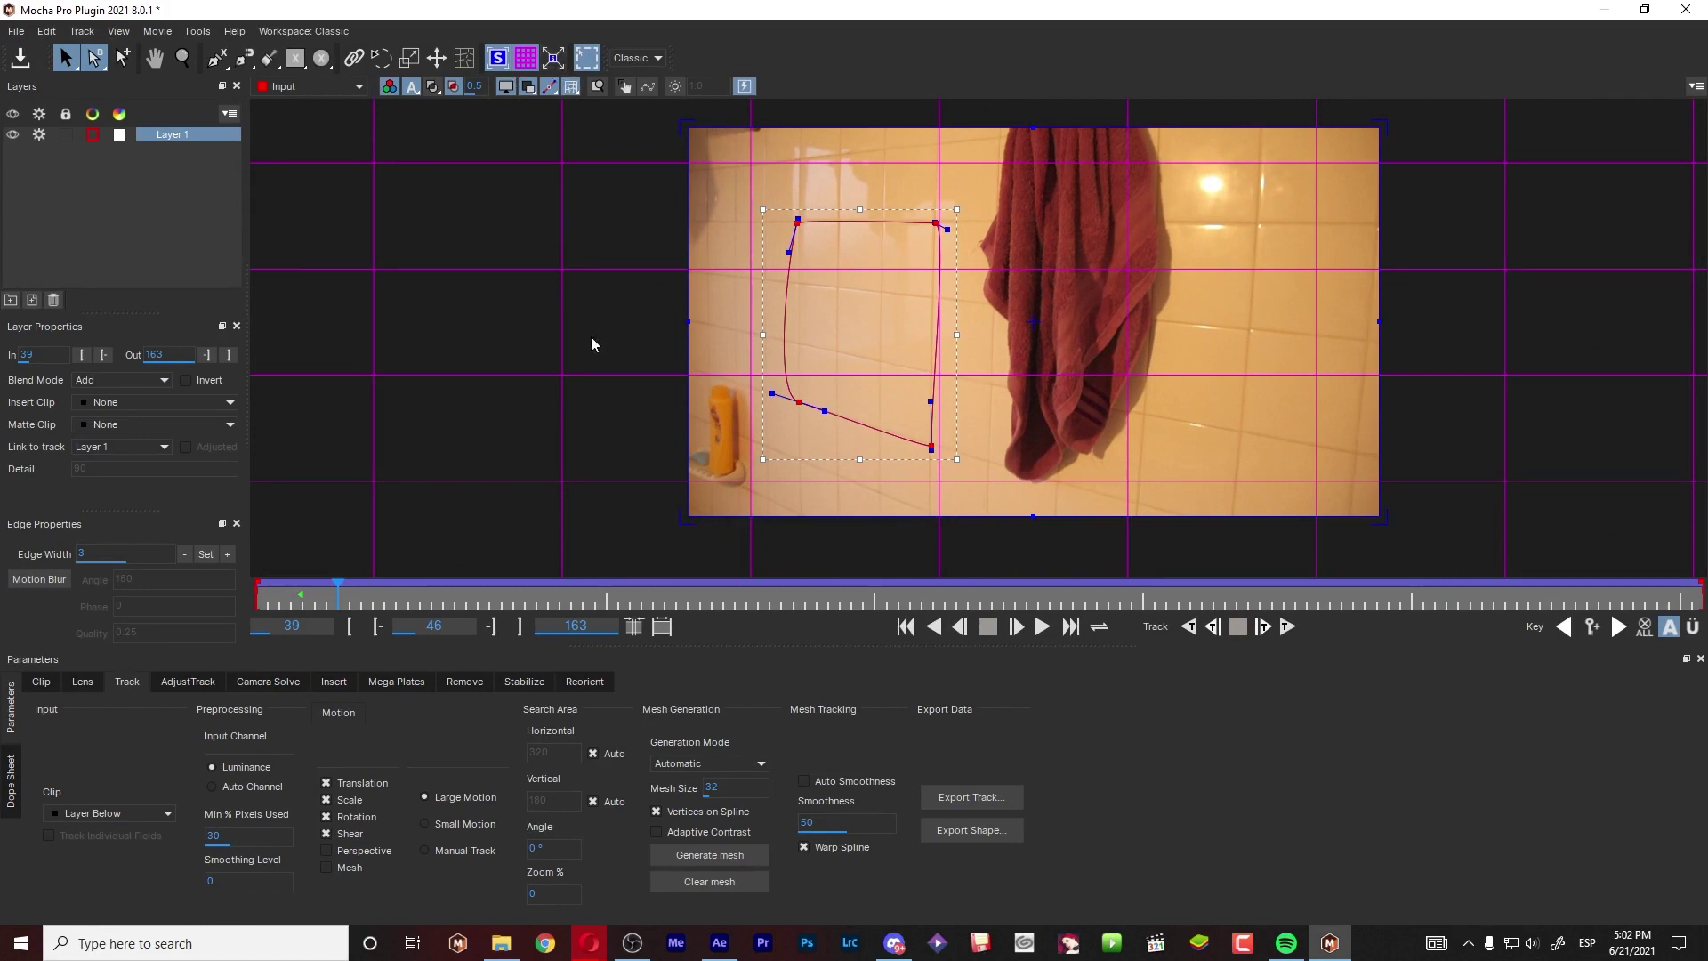
- Export Layer 1's tracking data in After Effects Corner Pin format
left_click(959, 802)
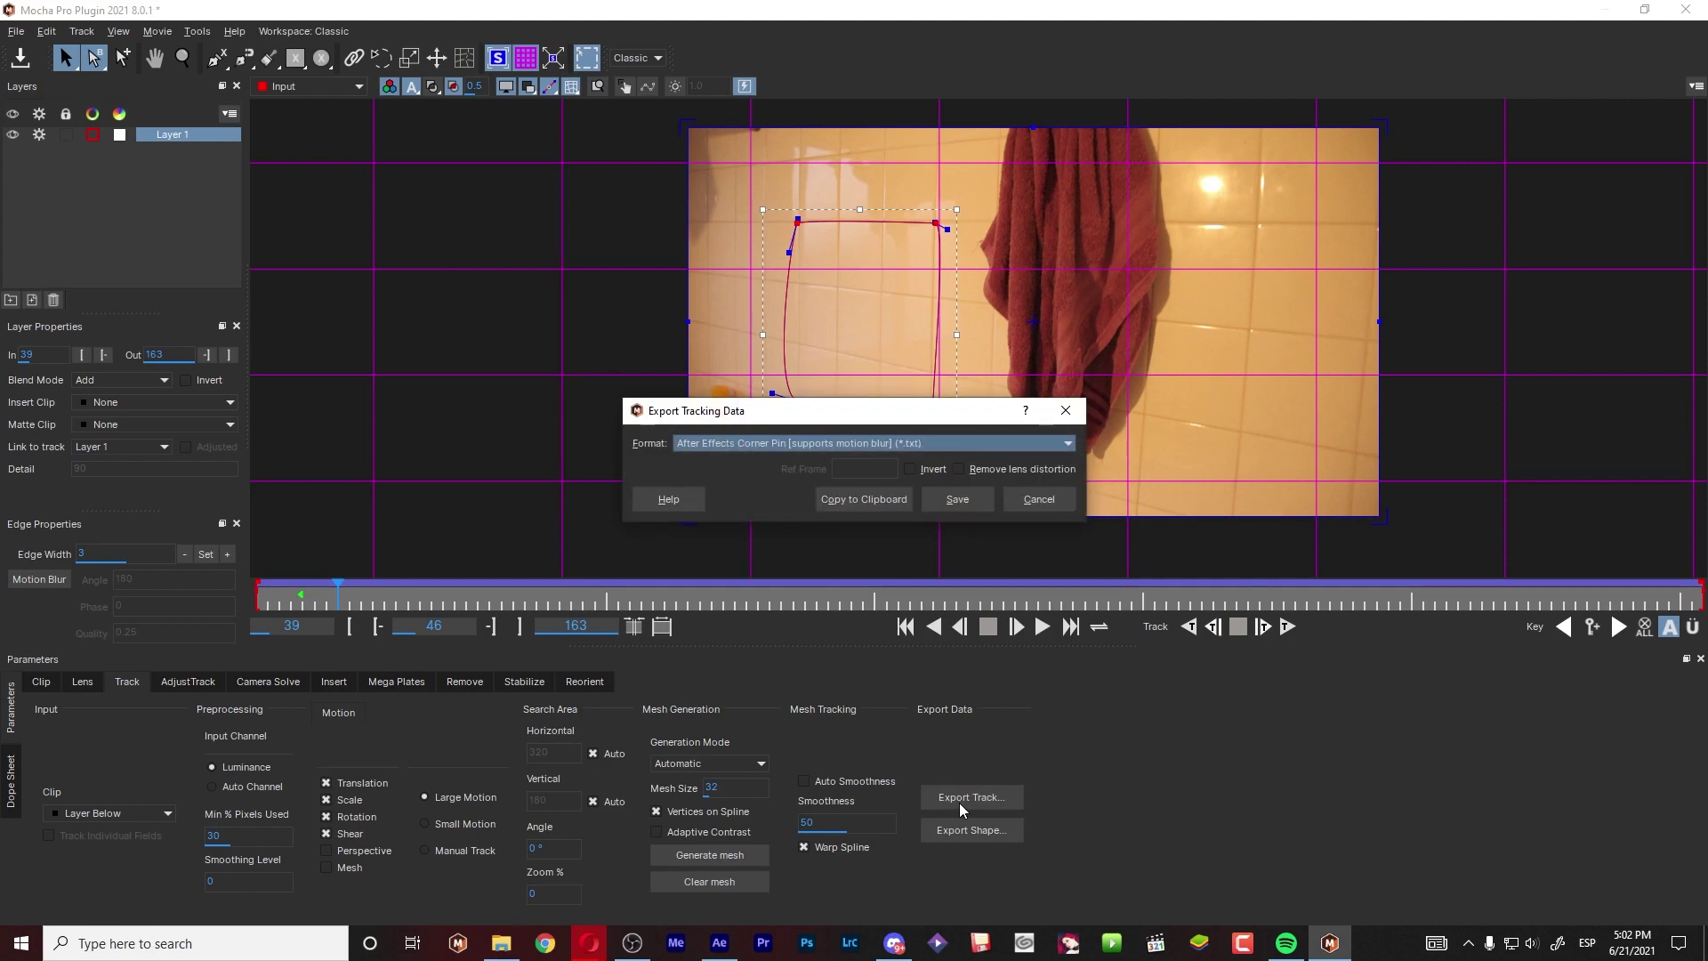
left_click(765, 442)
left_click(758, 503)
left_click(847, 498)
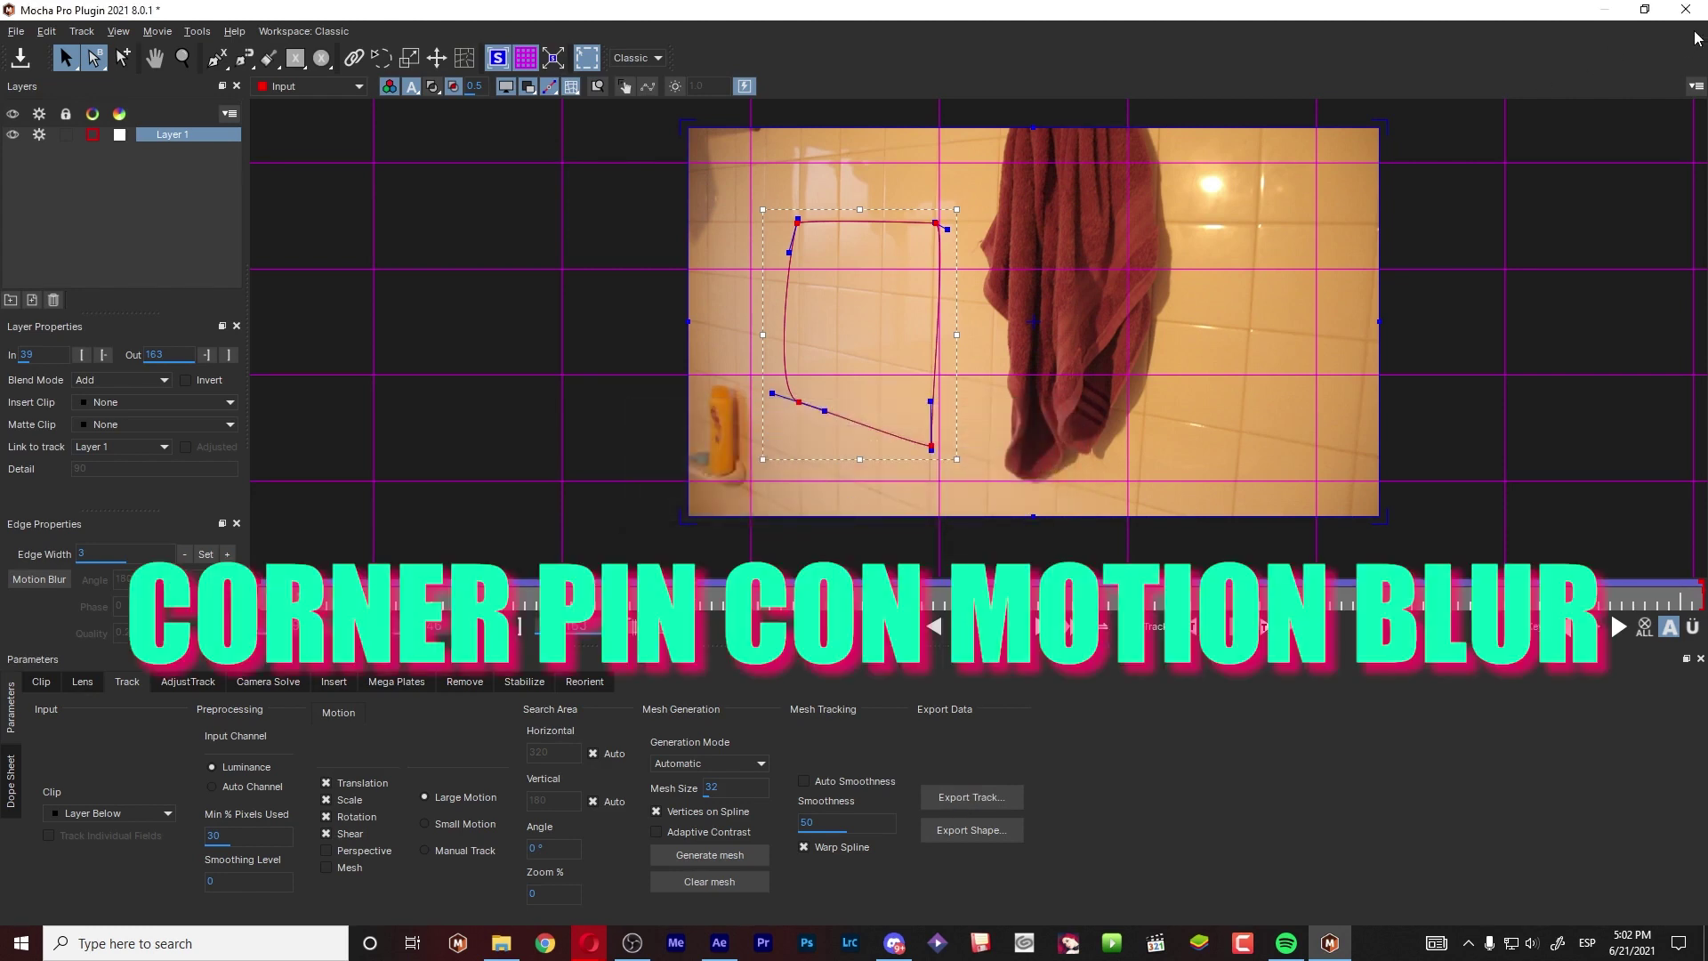
- Hide the planar grid and surface, then close Mocha, answering the save prompt
left_click(526, 58)
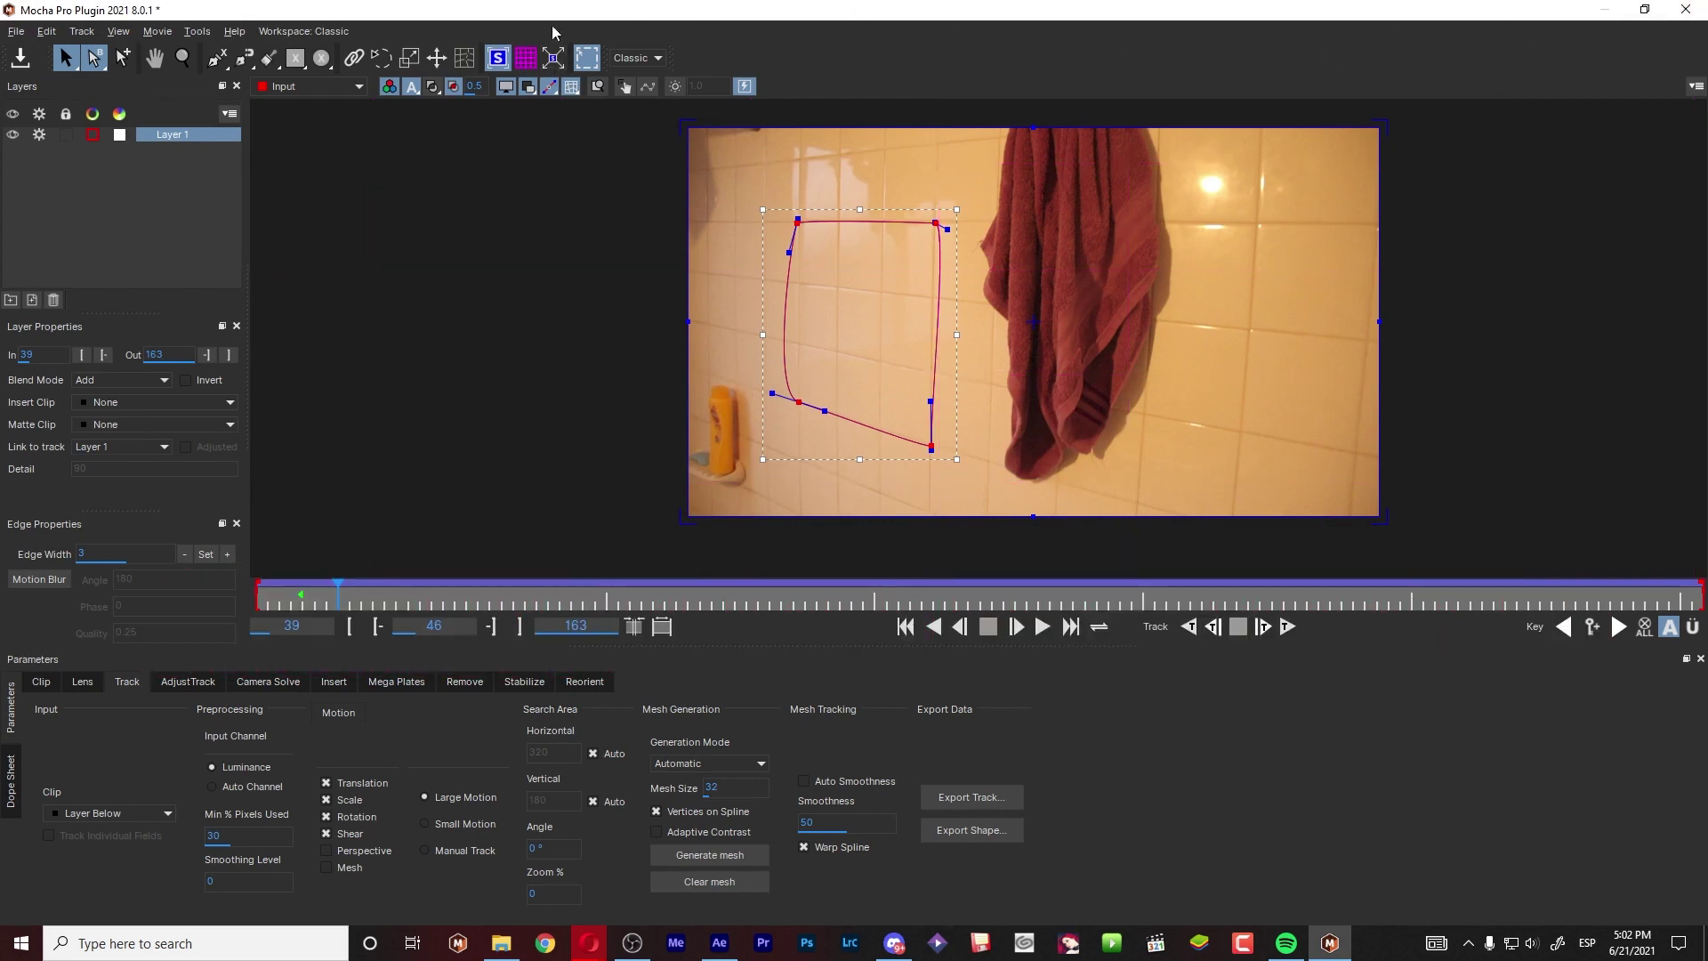
left_click(499, 58)
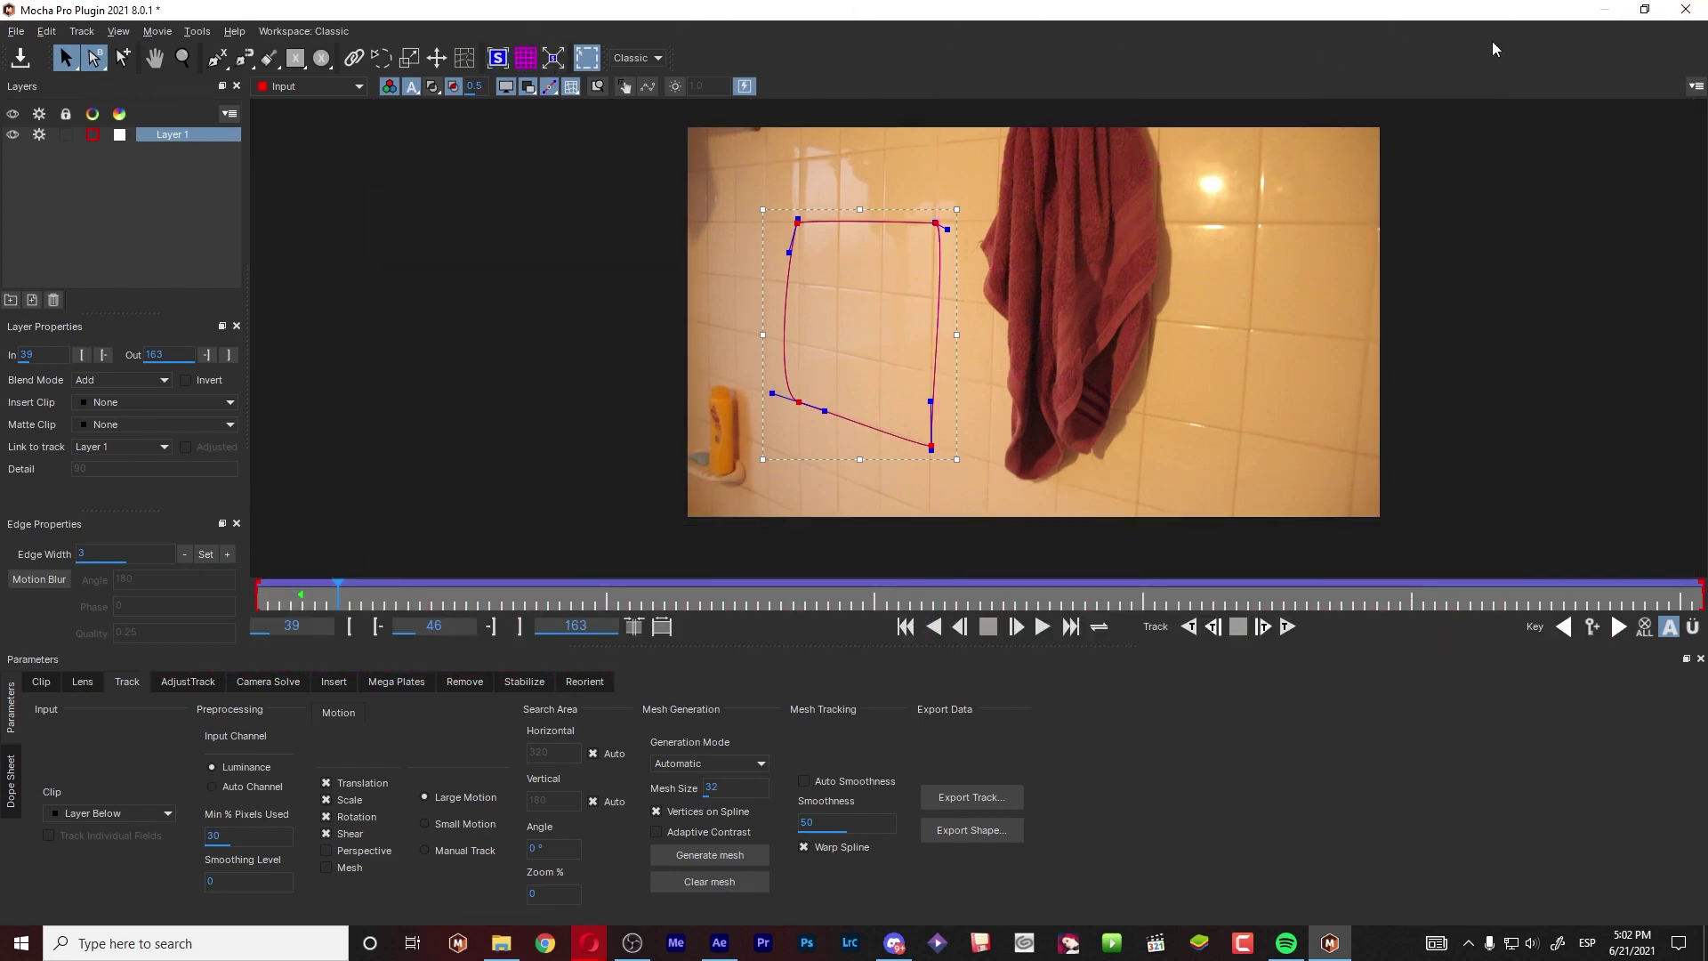
left_click(1685, 10)
left_click(1092, 500)
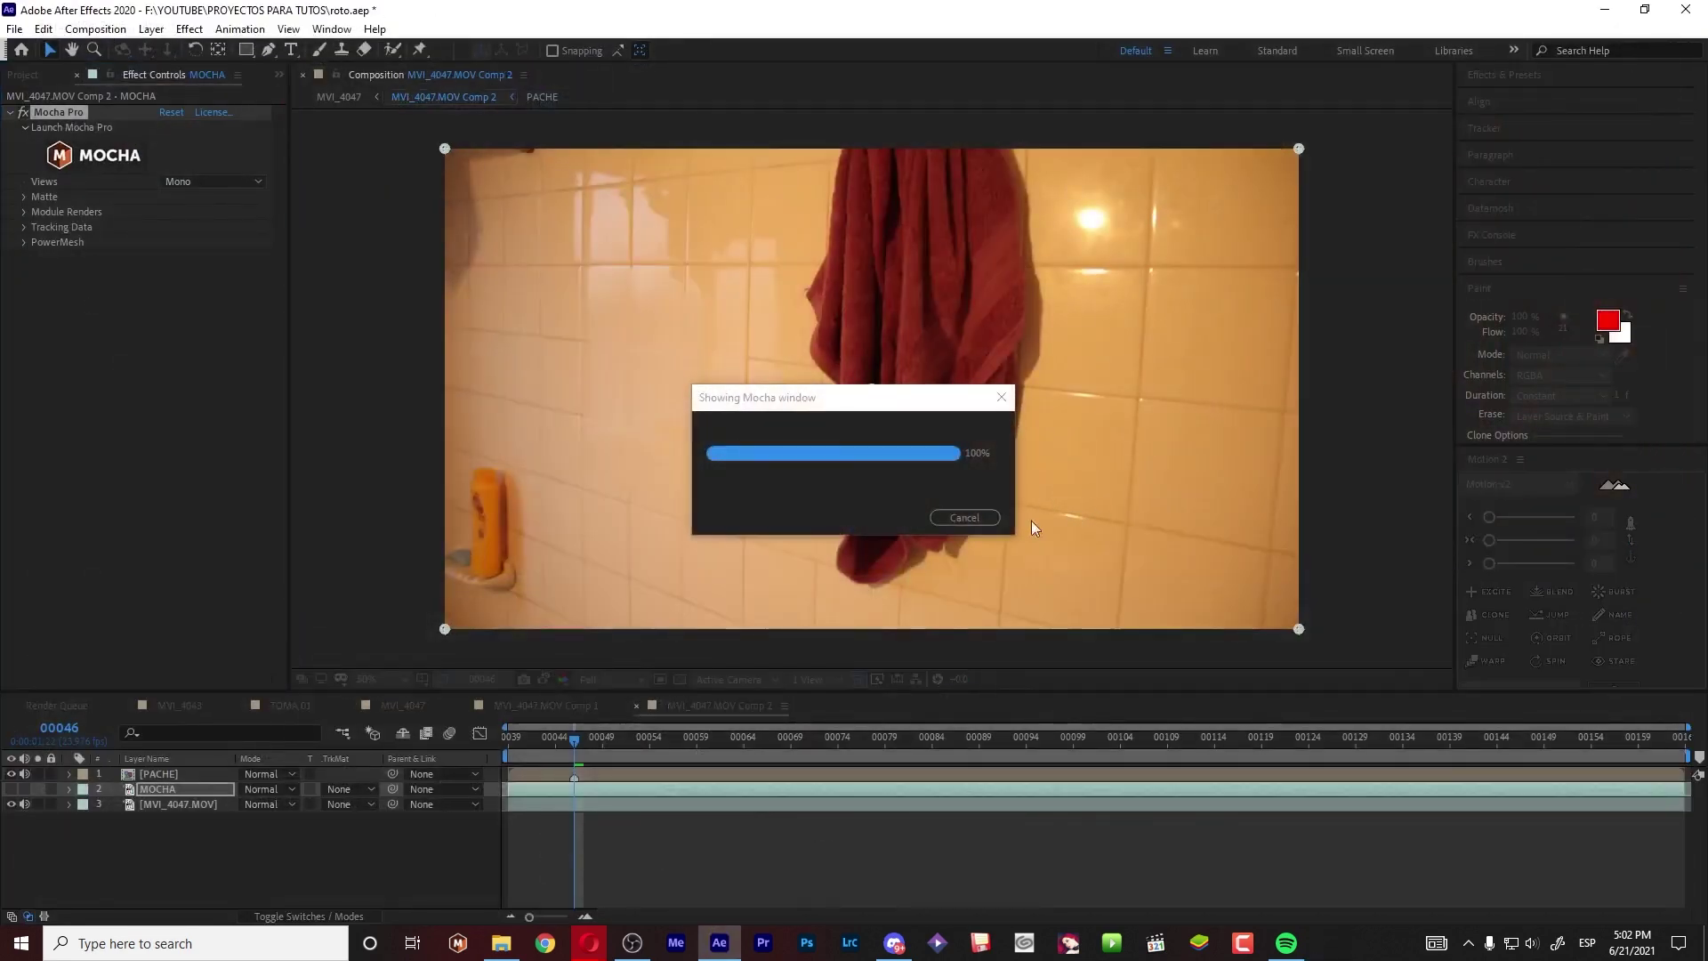
- Select PACHE at frame 00039 and open its Paint-effect footage layer in the layer view
left_click(533, 778)
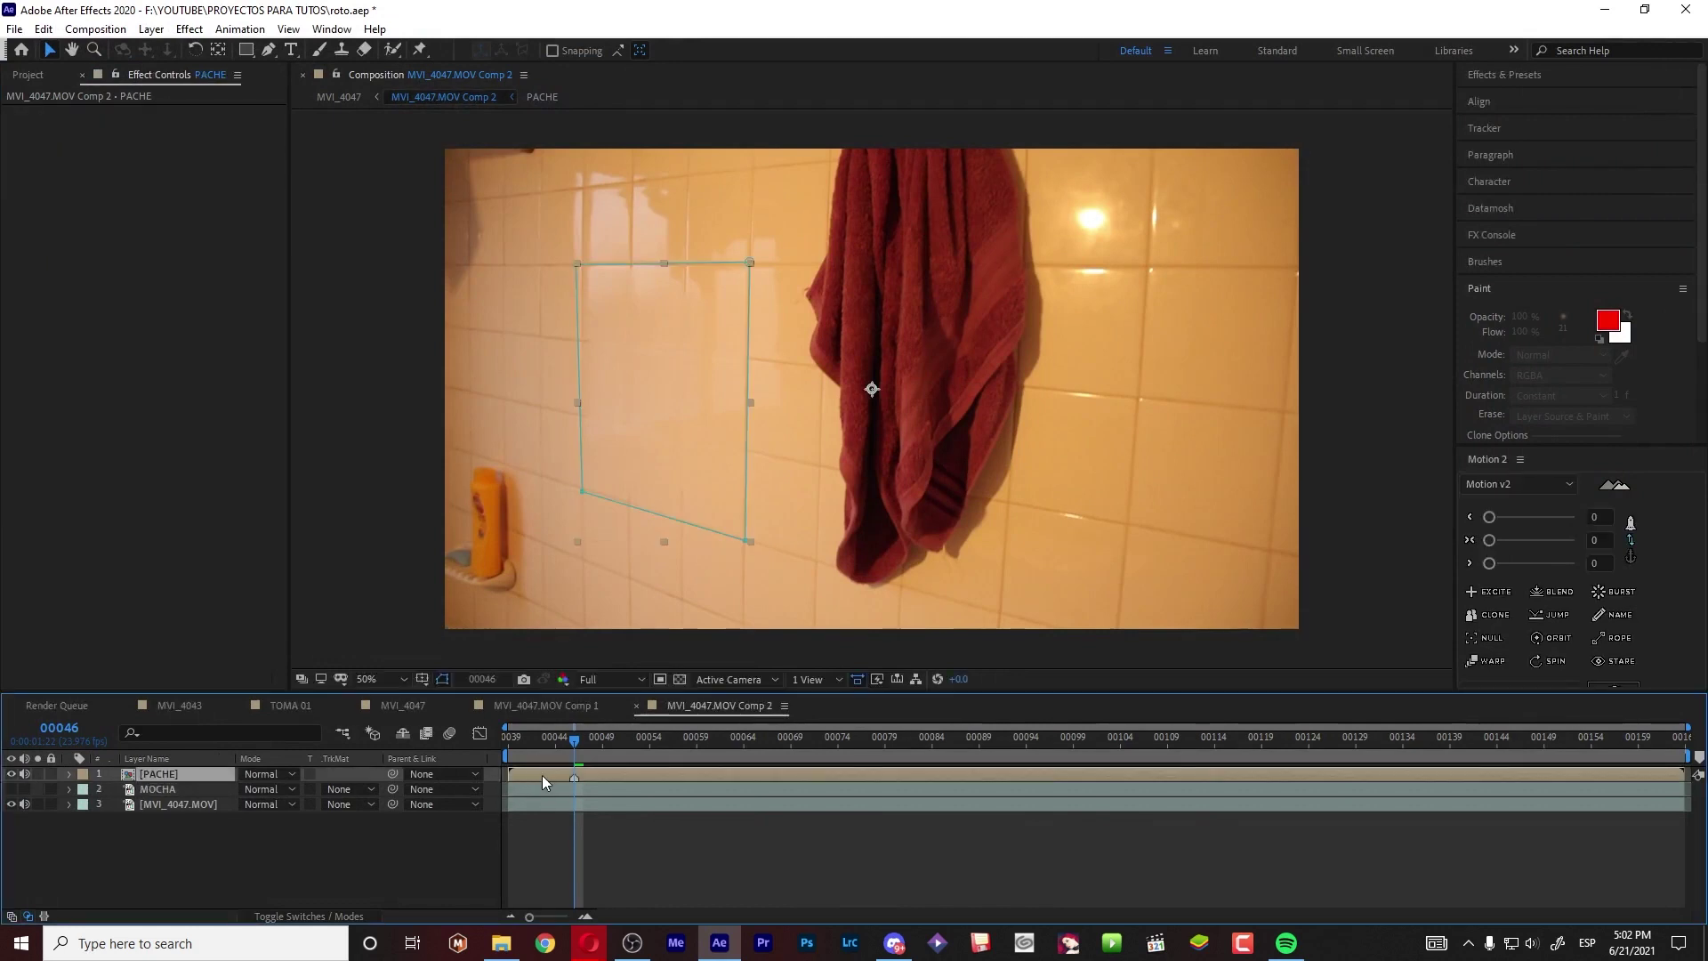
left_click_drag(564, 750, 506, 756)
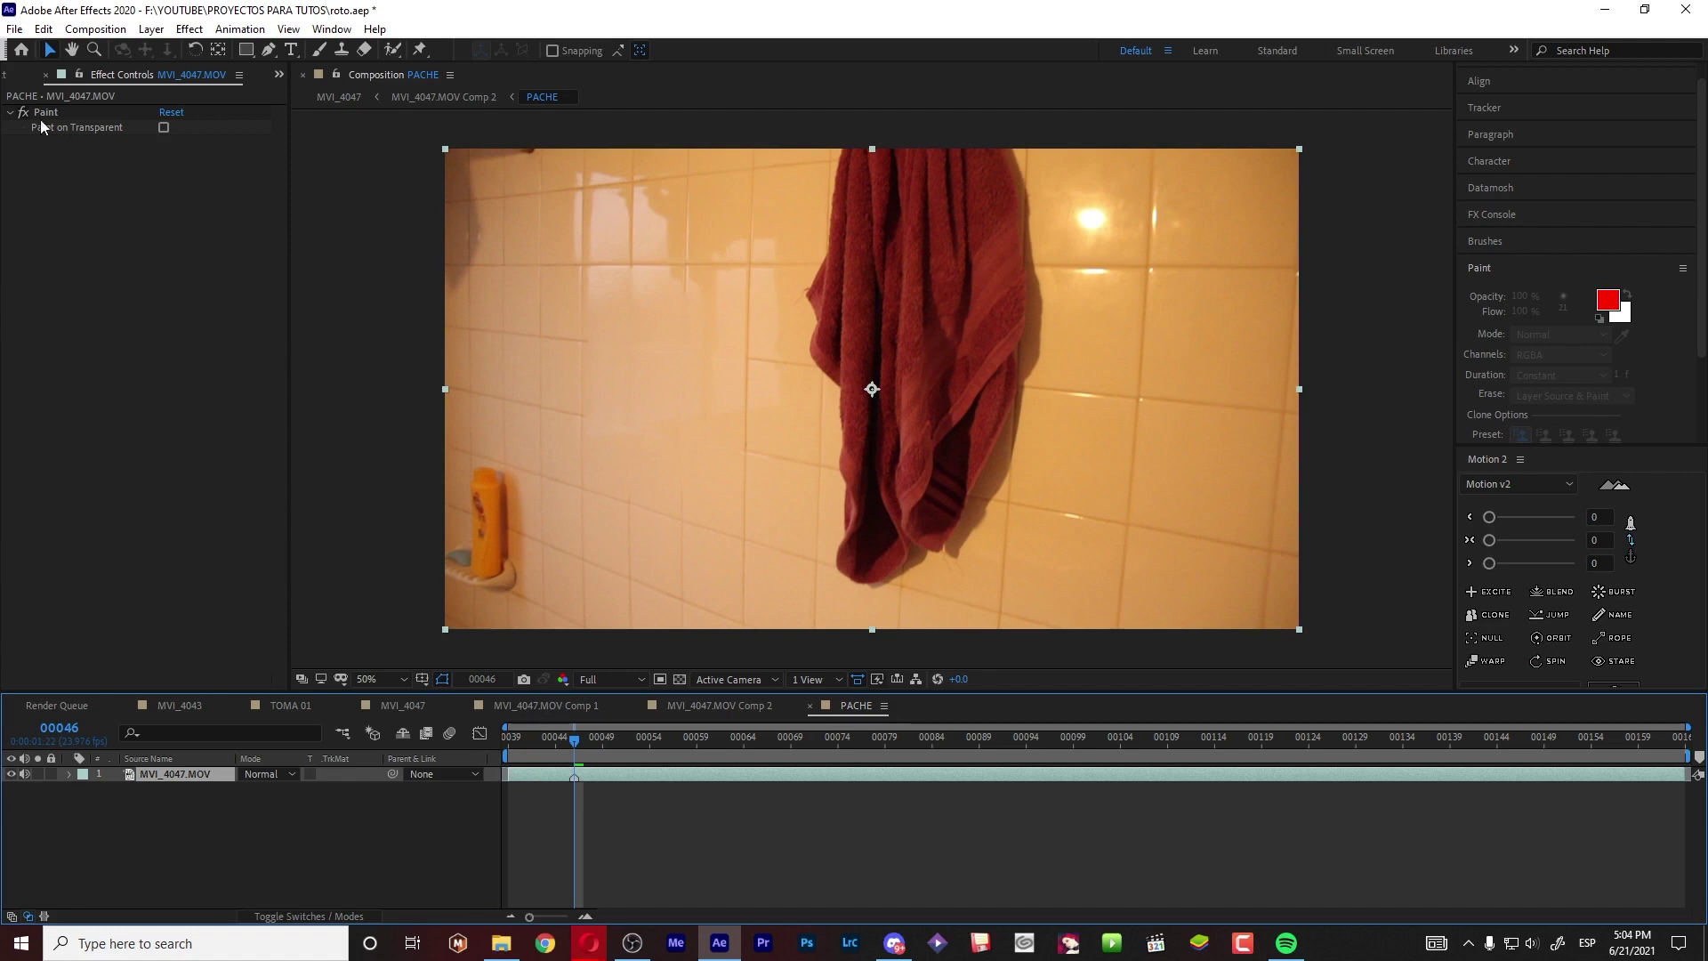
left_click(42, 113)
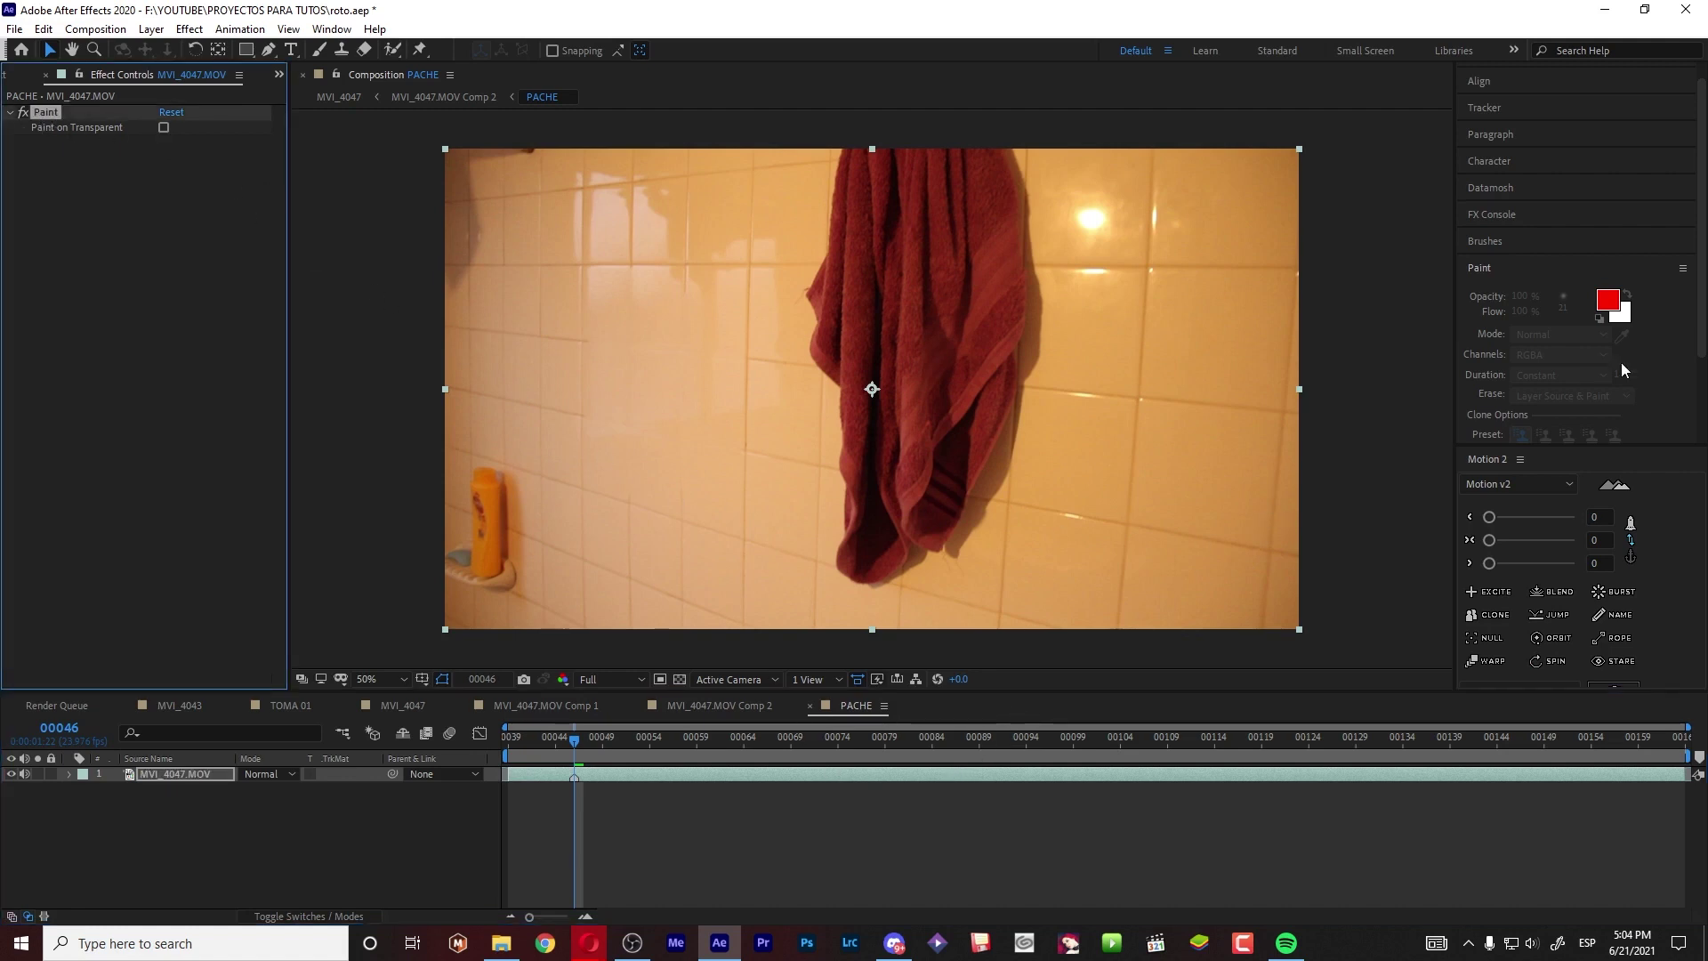
double_click(589, 777)
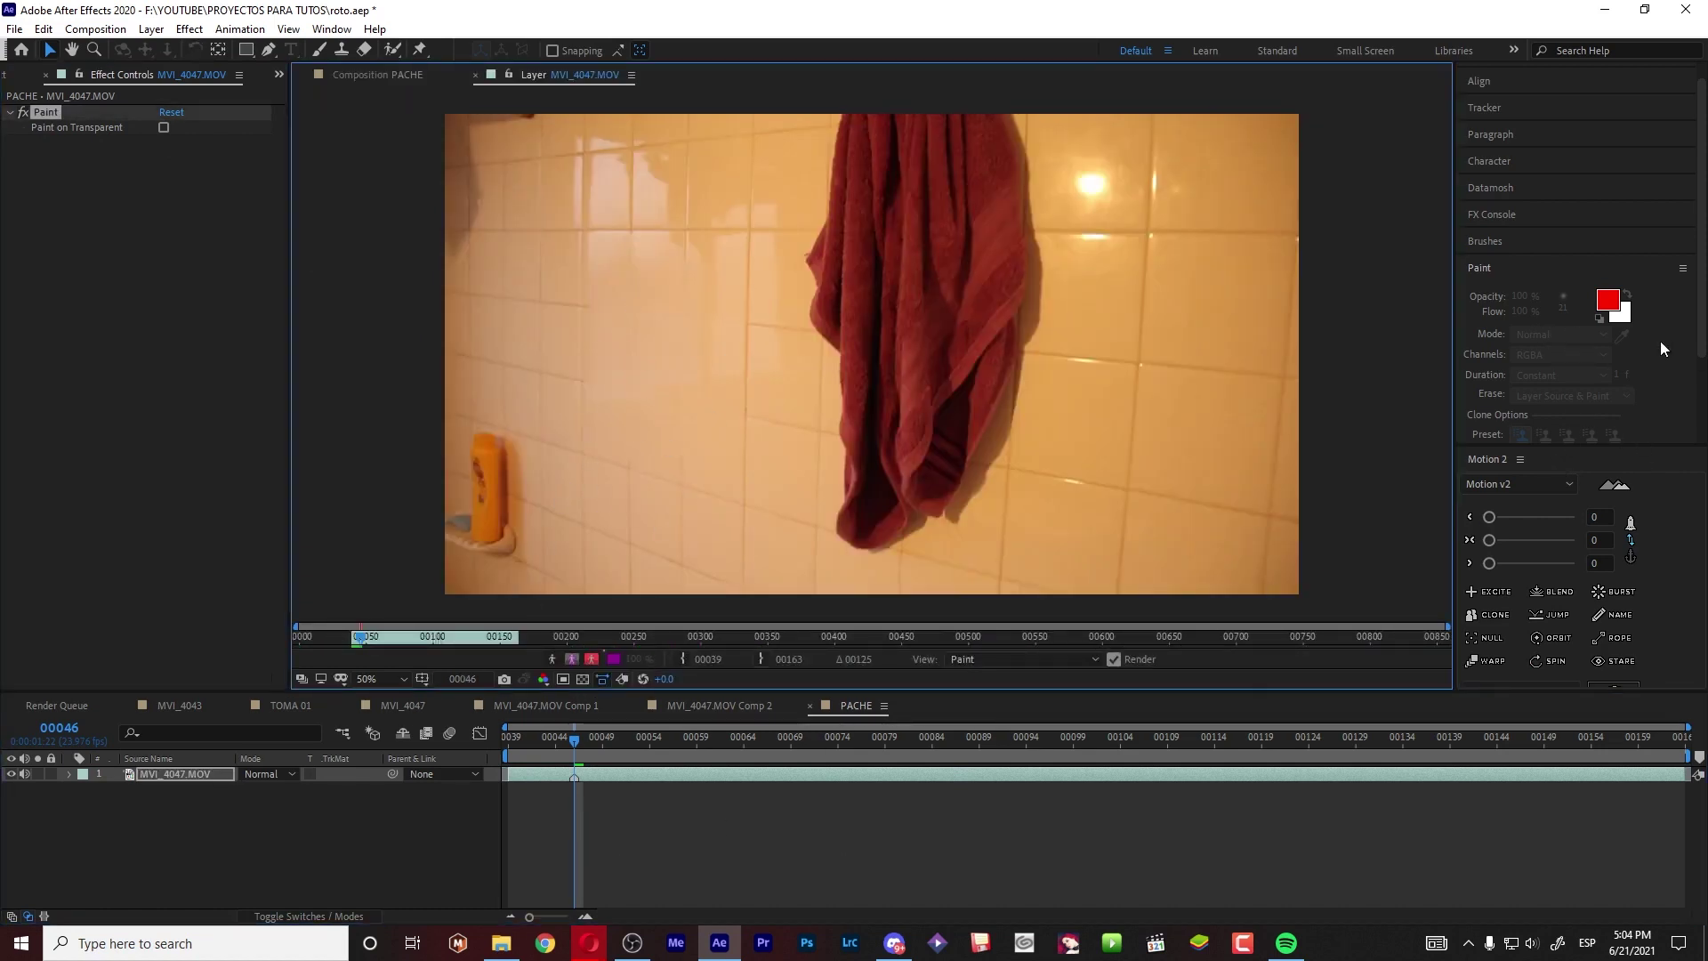
- Choose the Clone Stamp tool with Constant stroke duration and return to the PACHE composition
left_click(342, 52)
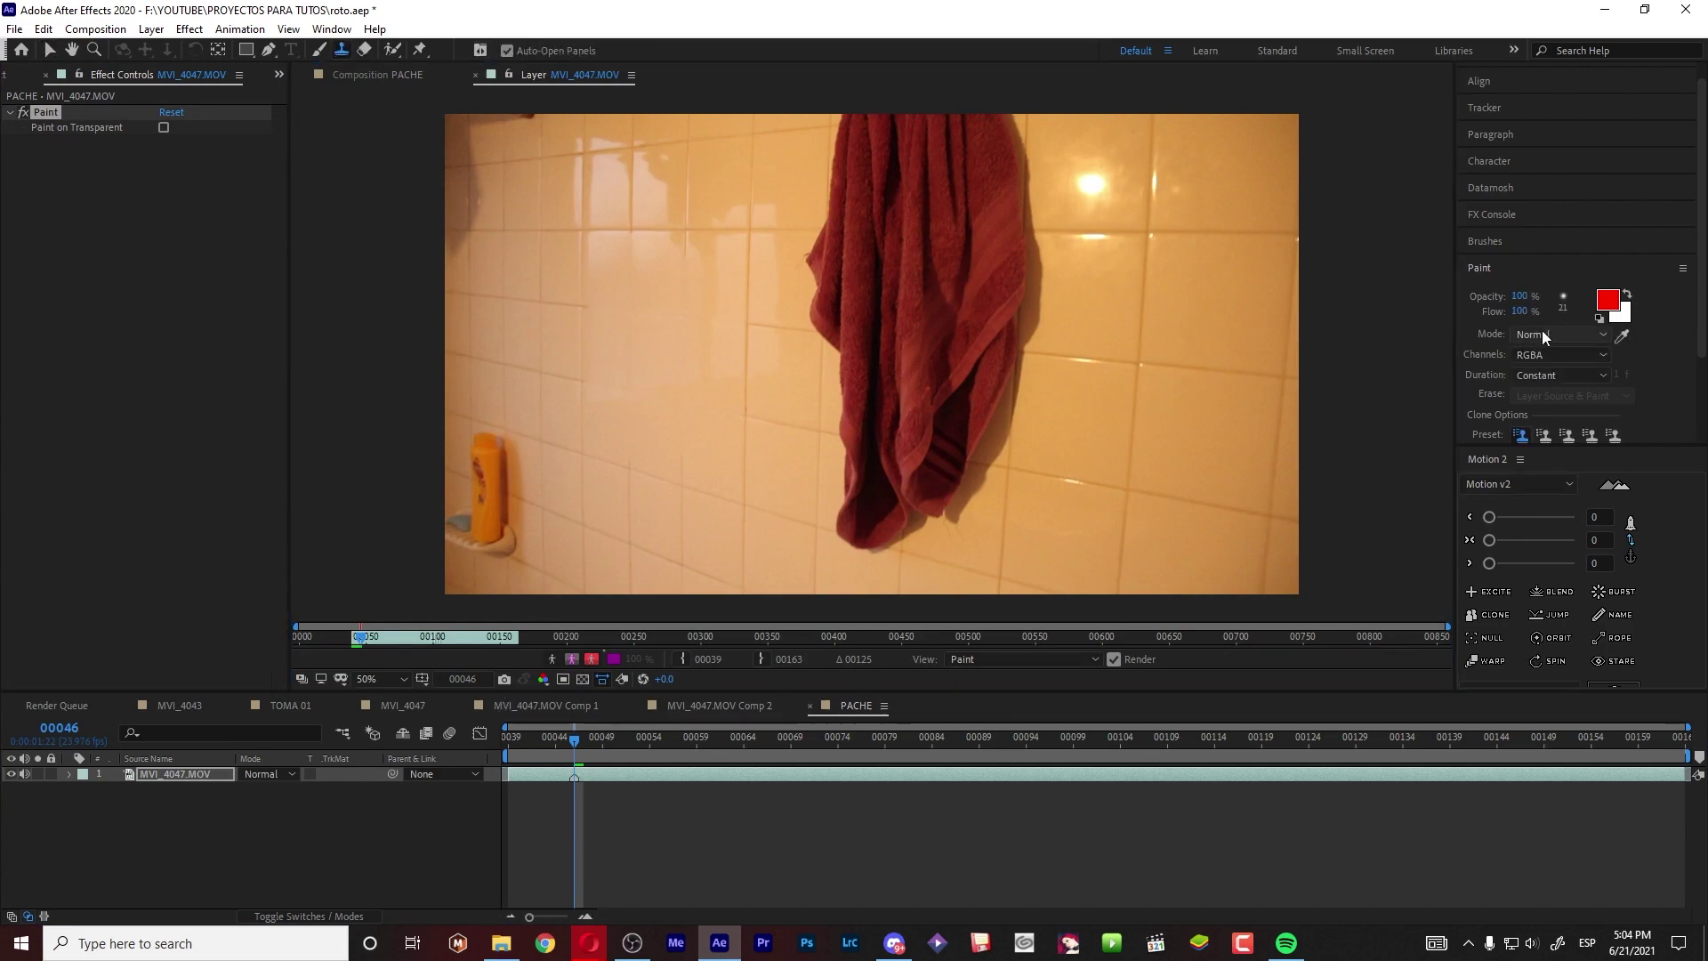
left_click(1568, 377)
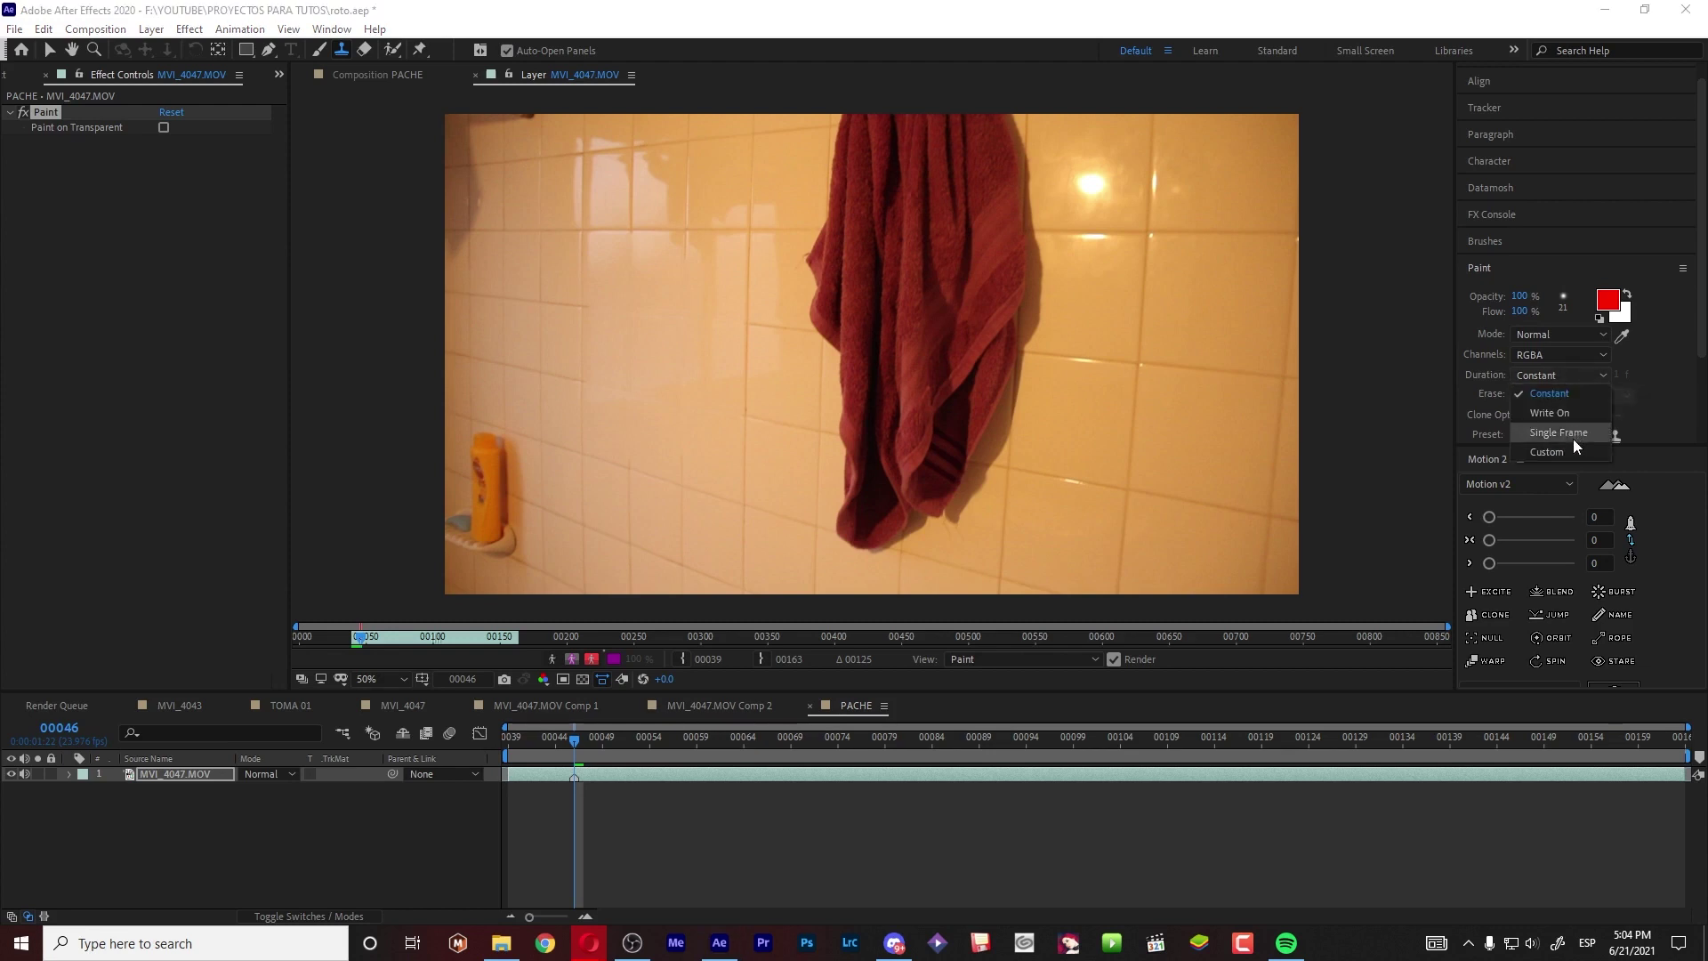
left_click(1652, 368)
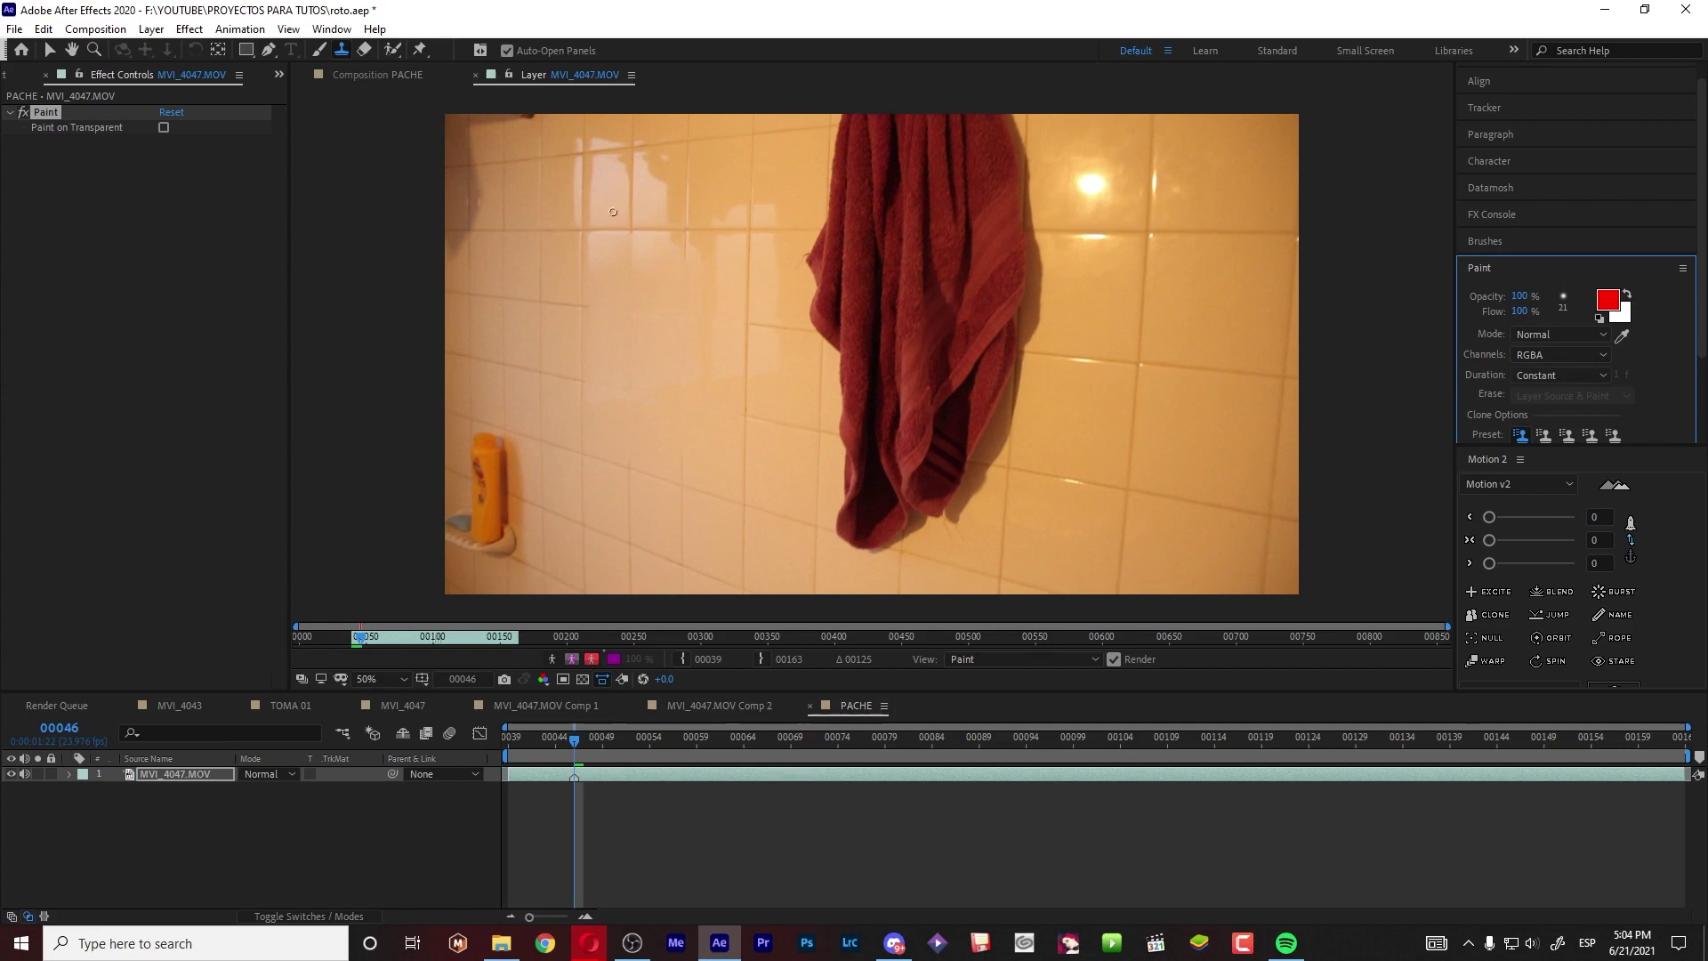
left_click(377, 75)
- Freeze PACHE's MVI_4047.MOV layer on frame 00046 with Time > Freeze Frame
left_click(584, 802)
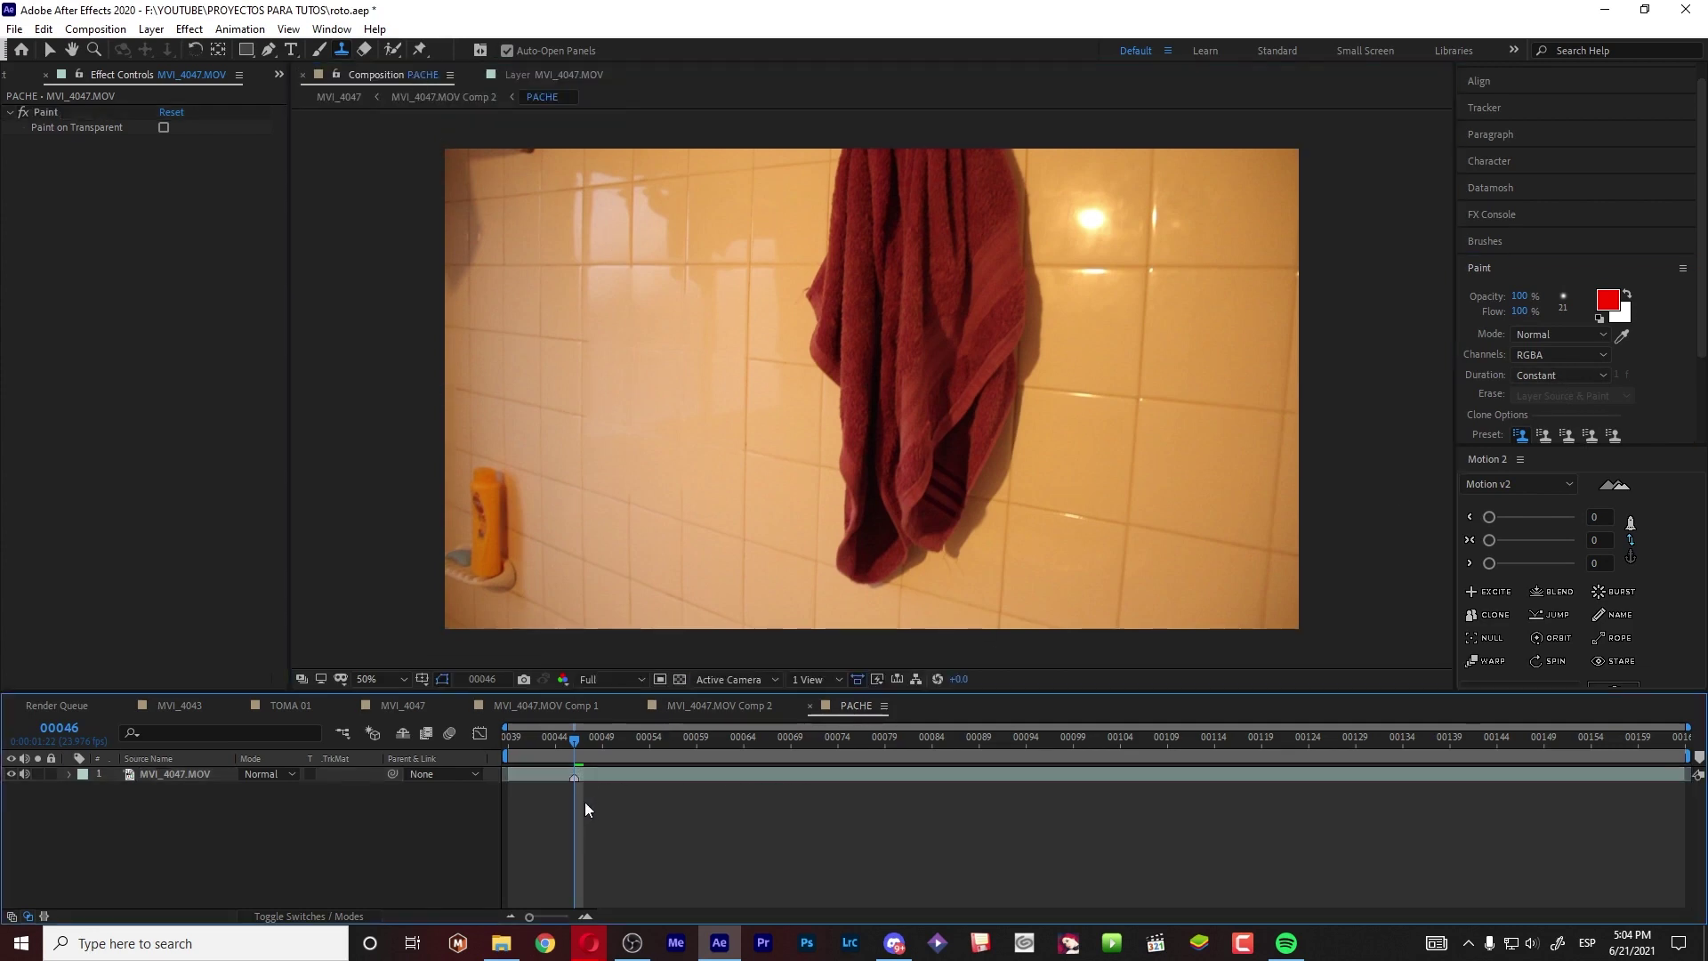
right_click(584, 774)
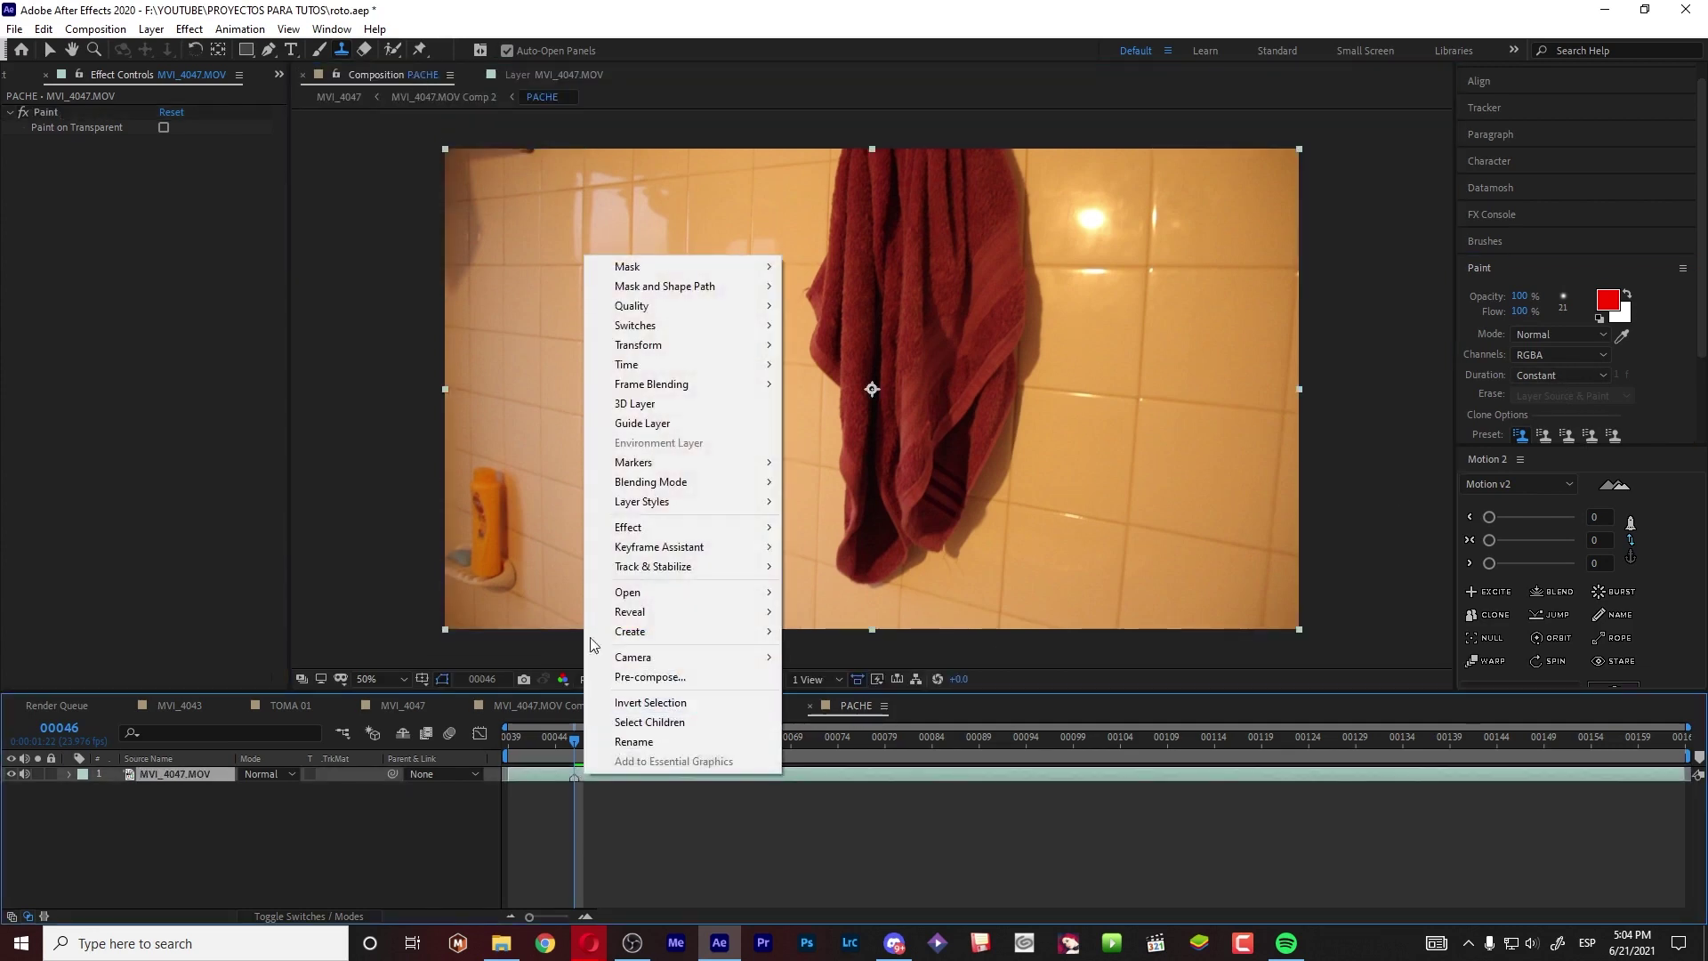
mouse_move(663, 365)
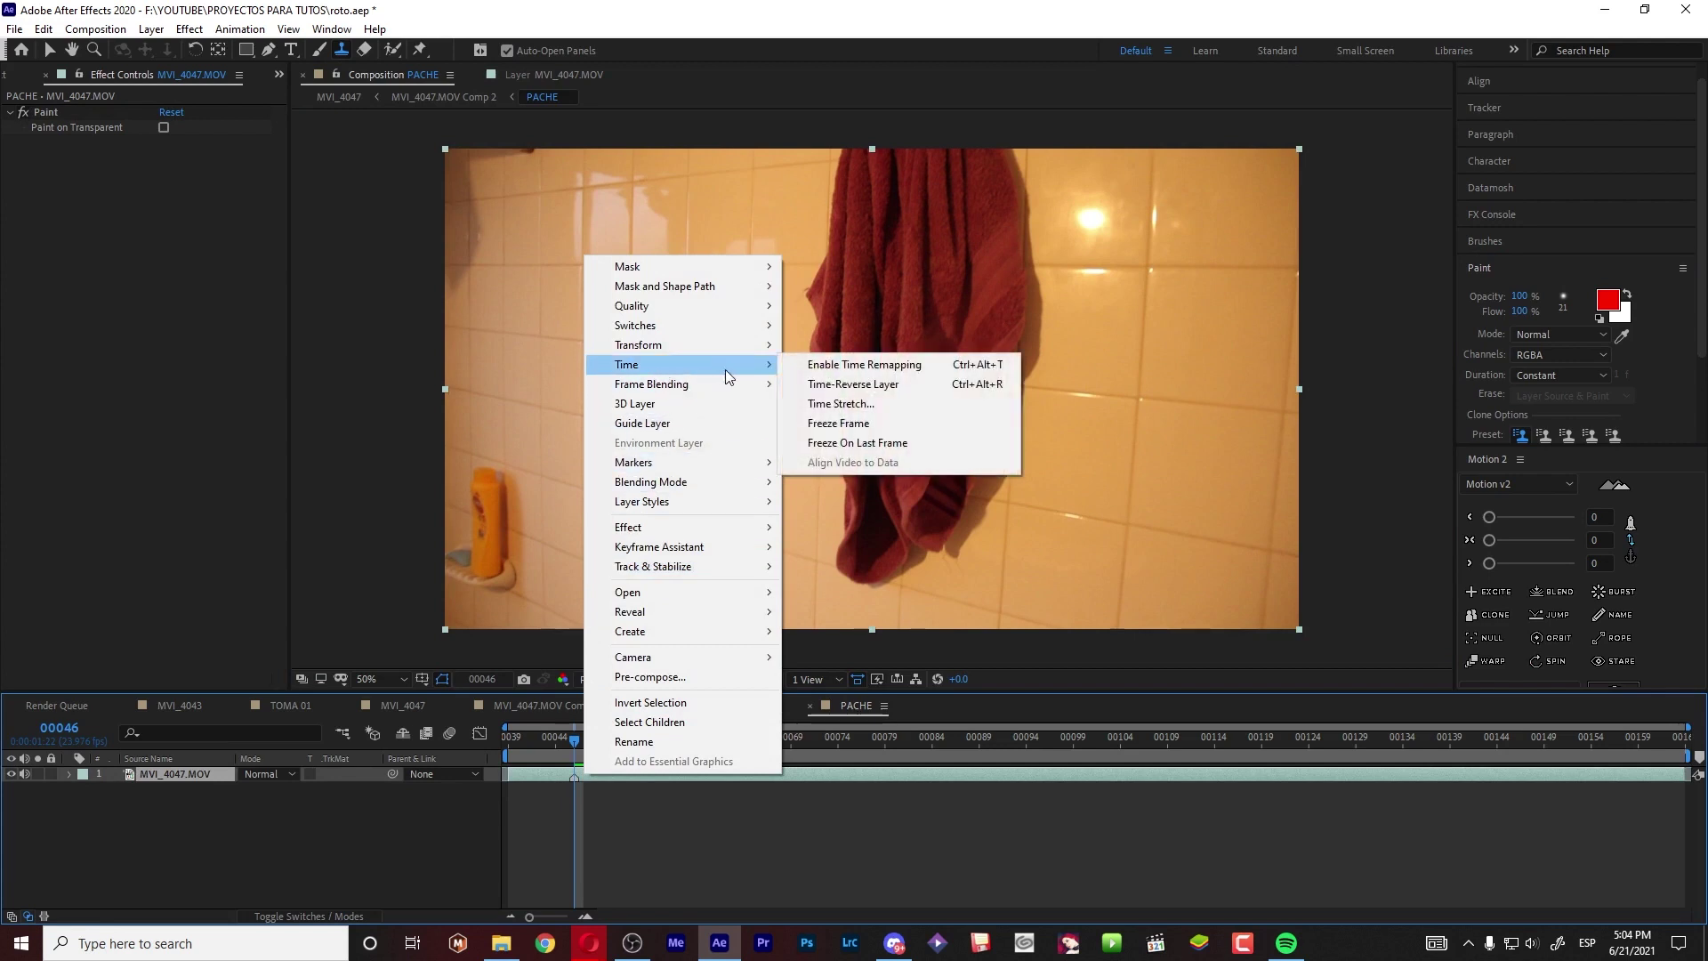
left_click(878, 424)
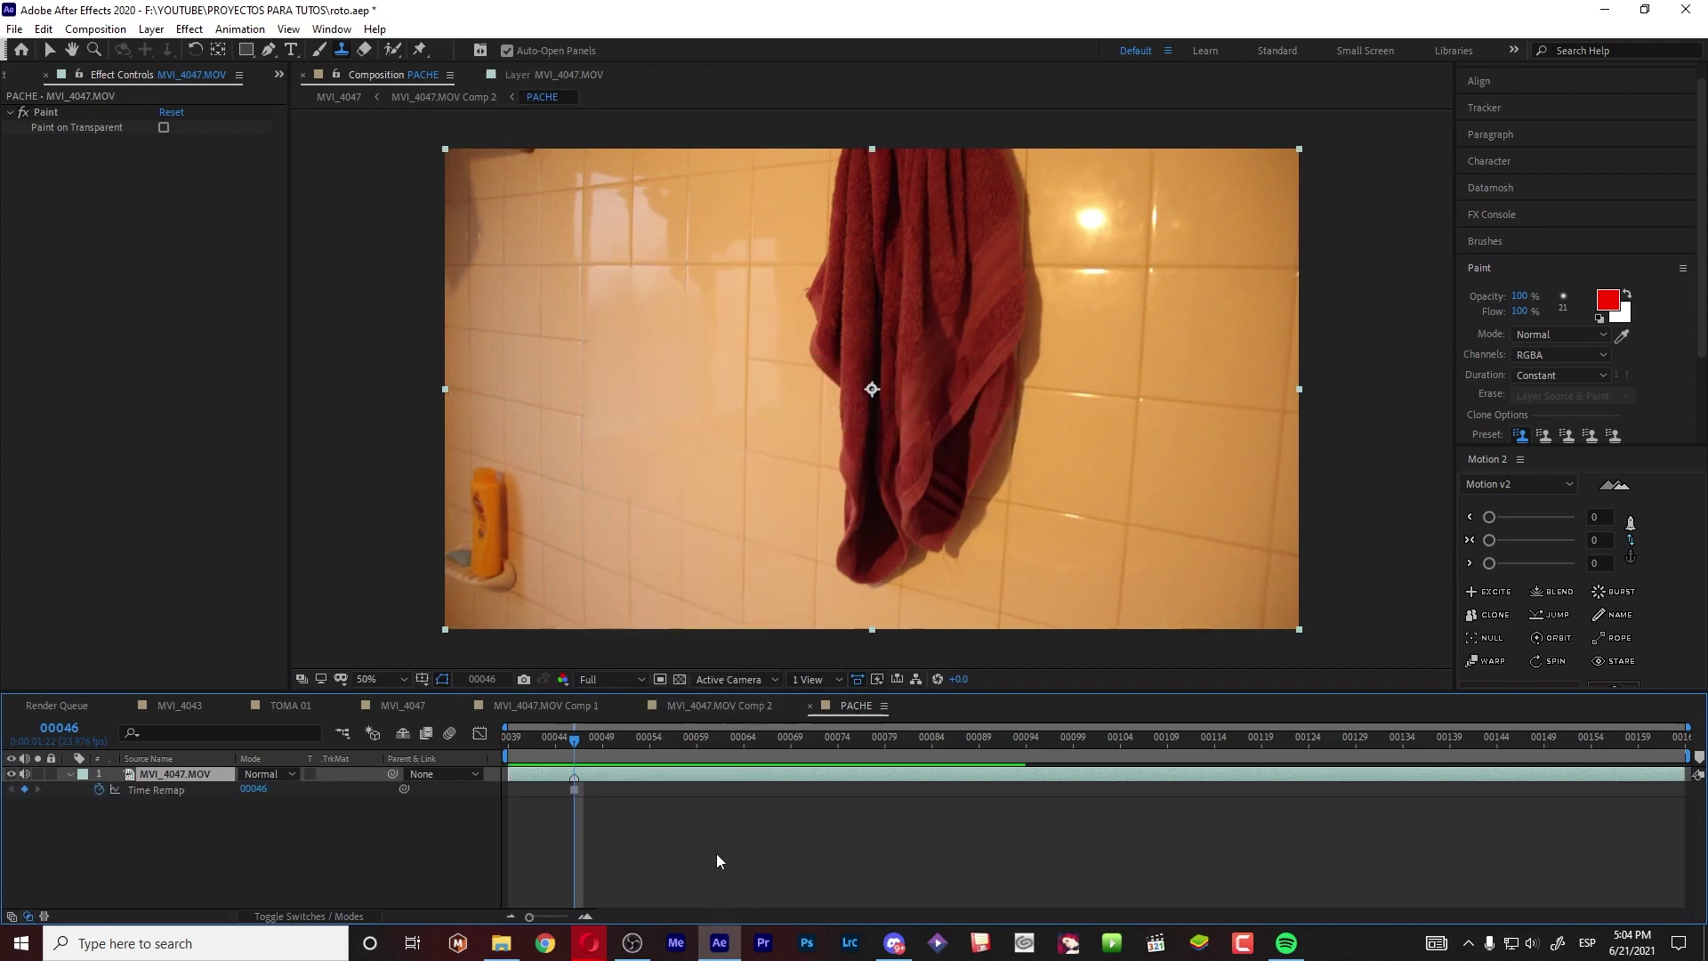
- Back in MVI_4047.MOV Comp 2, paste the Mocha corner-pin track onto PACHE at frame 00039
left_click(408, 97)
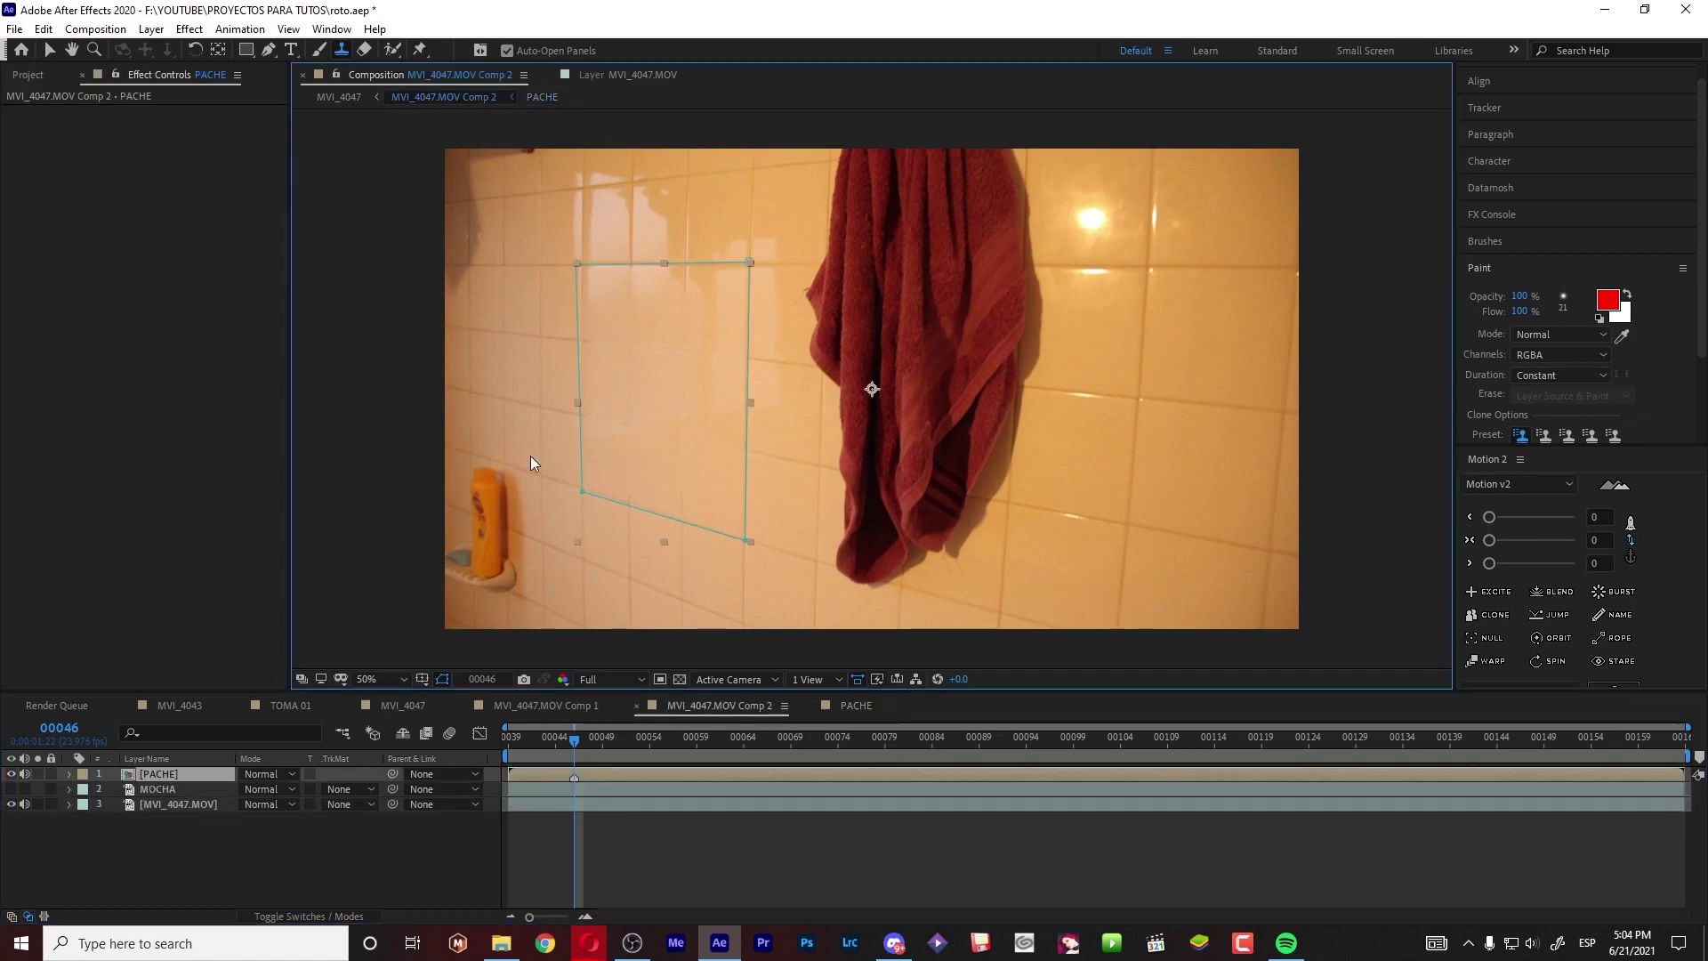
left_click_drag(569, 755, 605, 768)
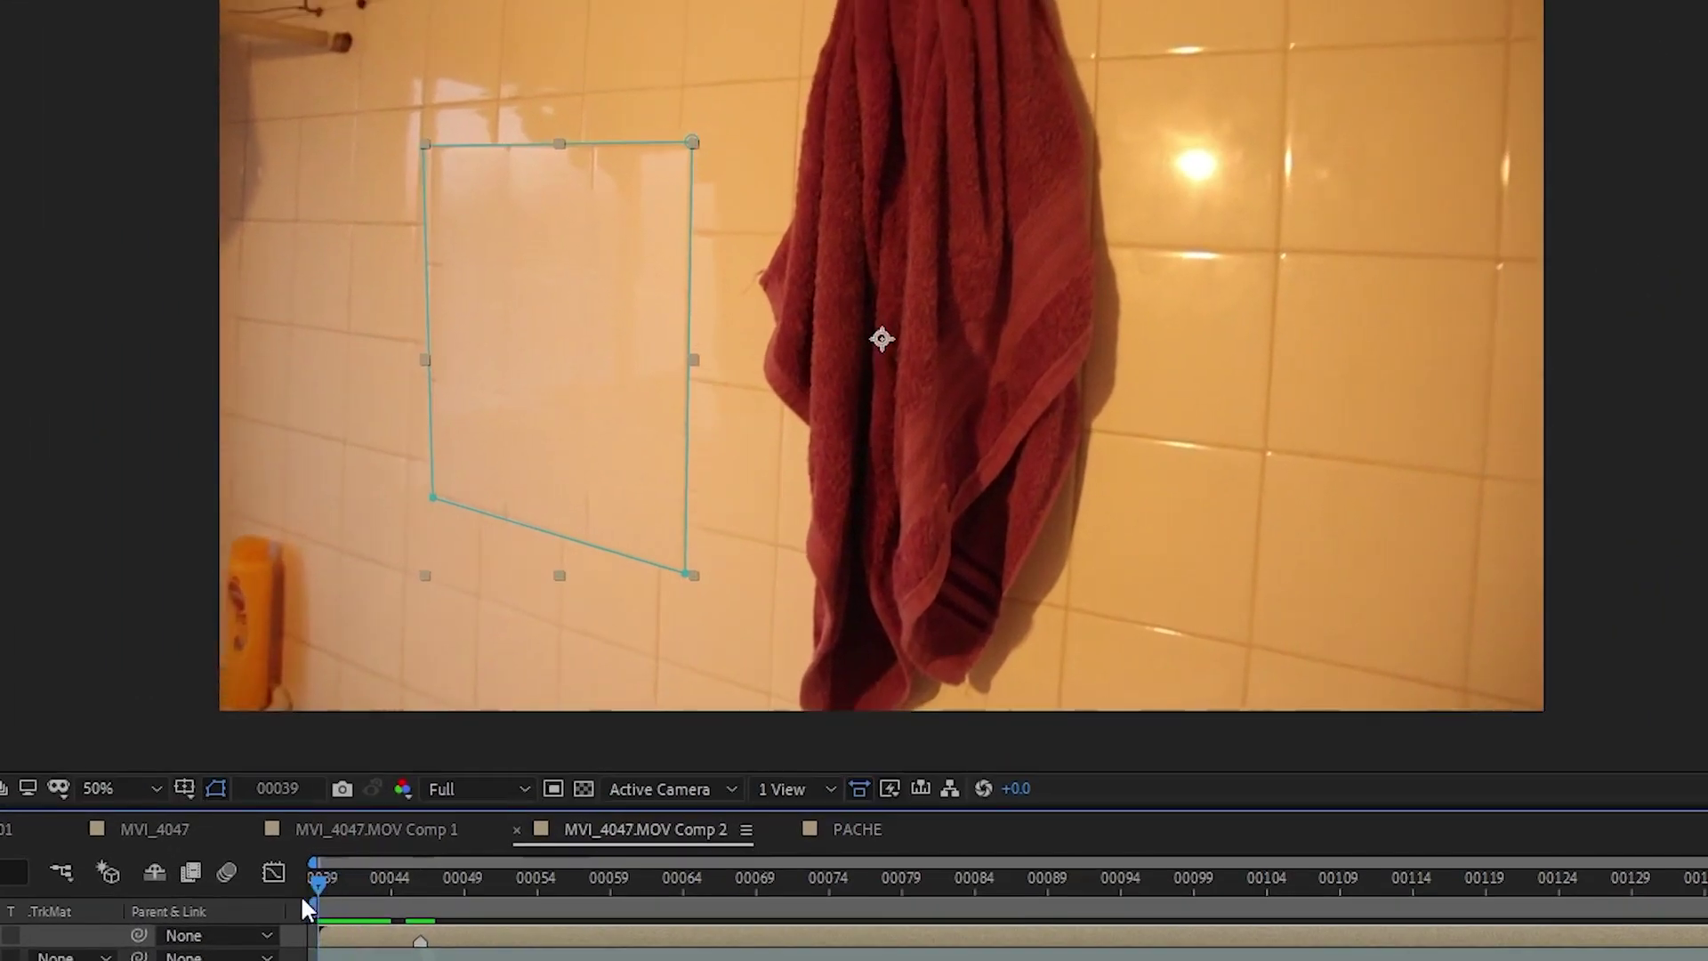
left_click_drag(464, 916, 415, 920)
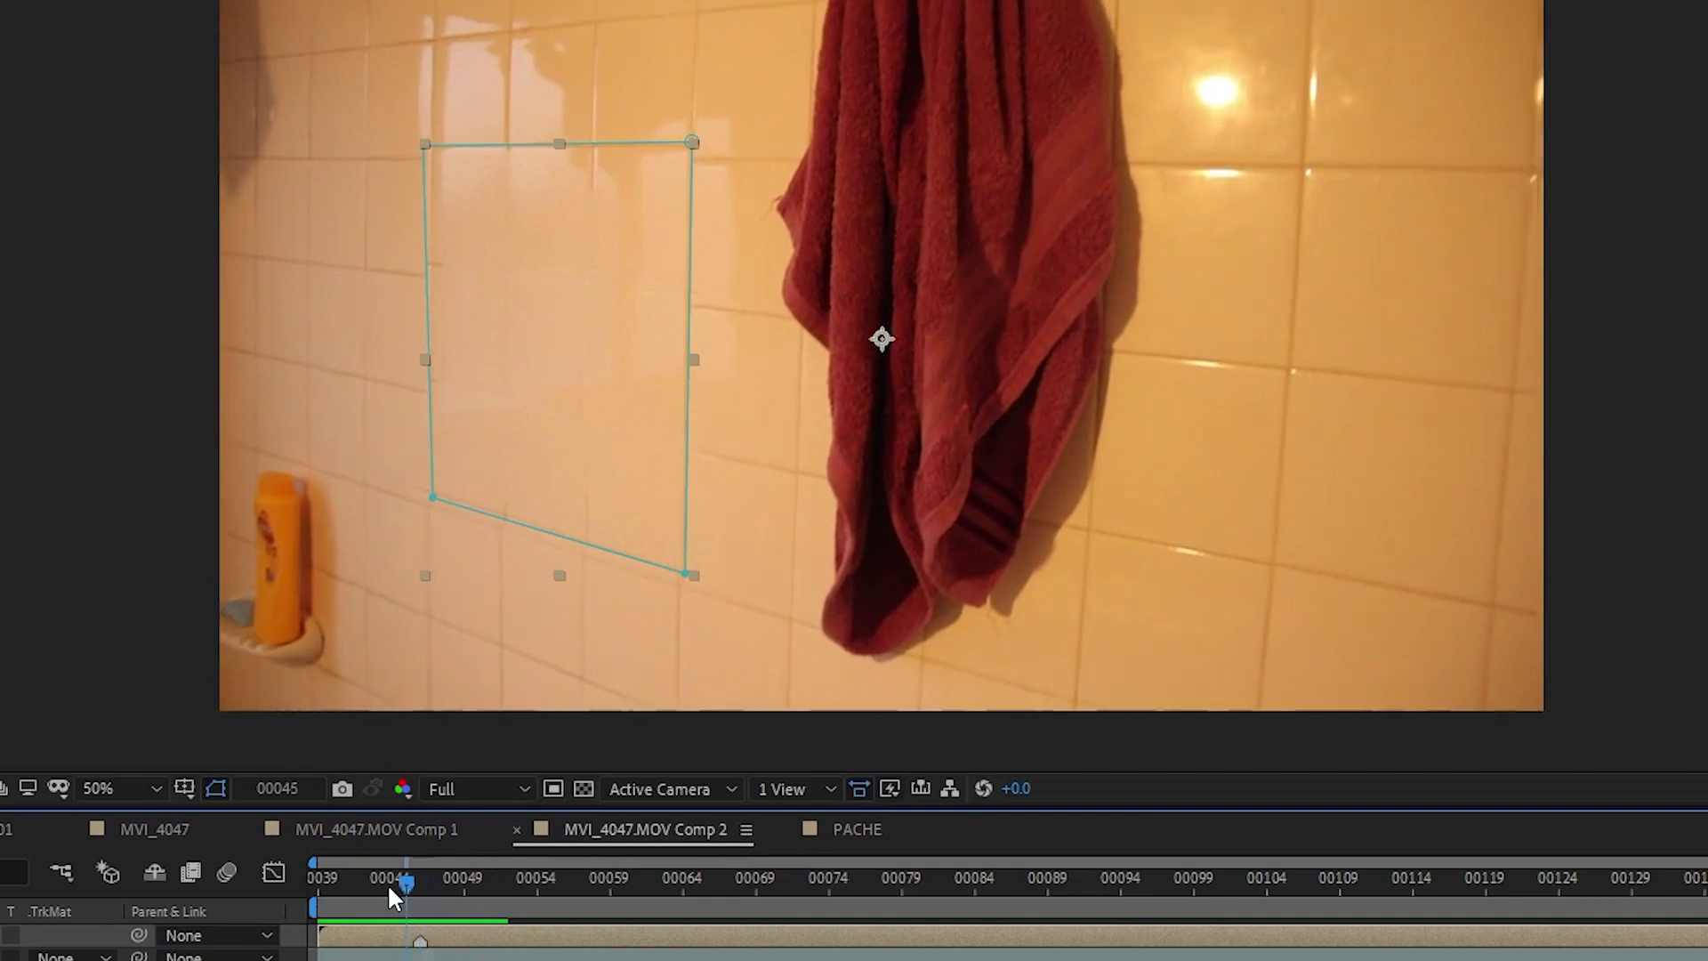
left_click_drag(413, 884, 303, 885)
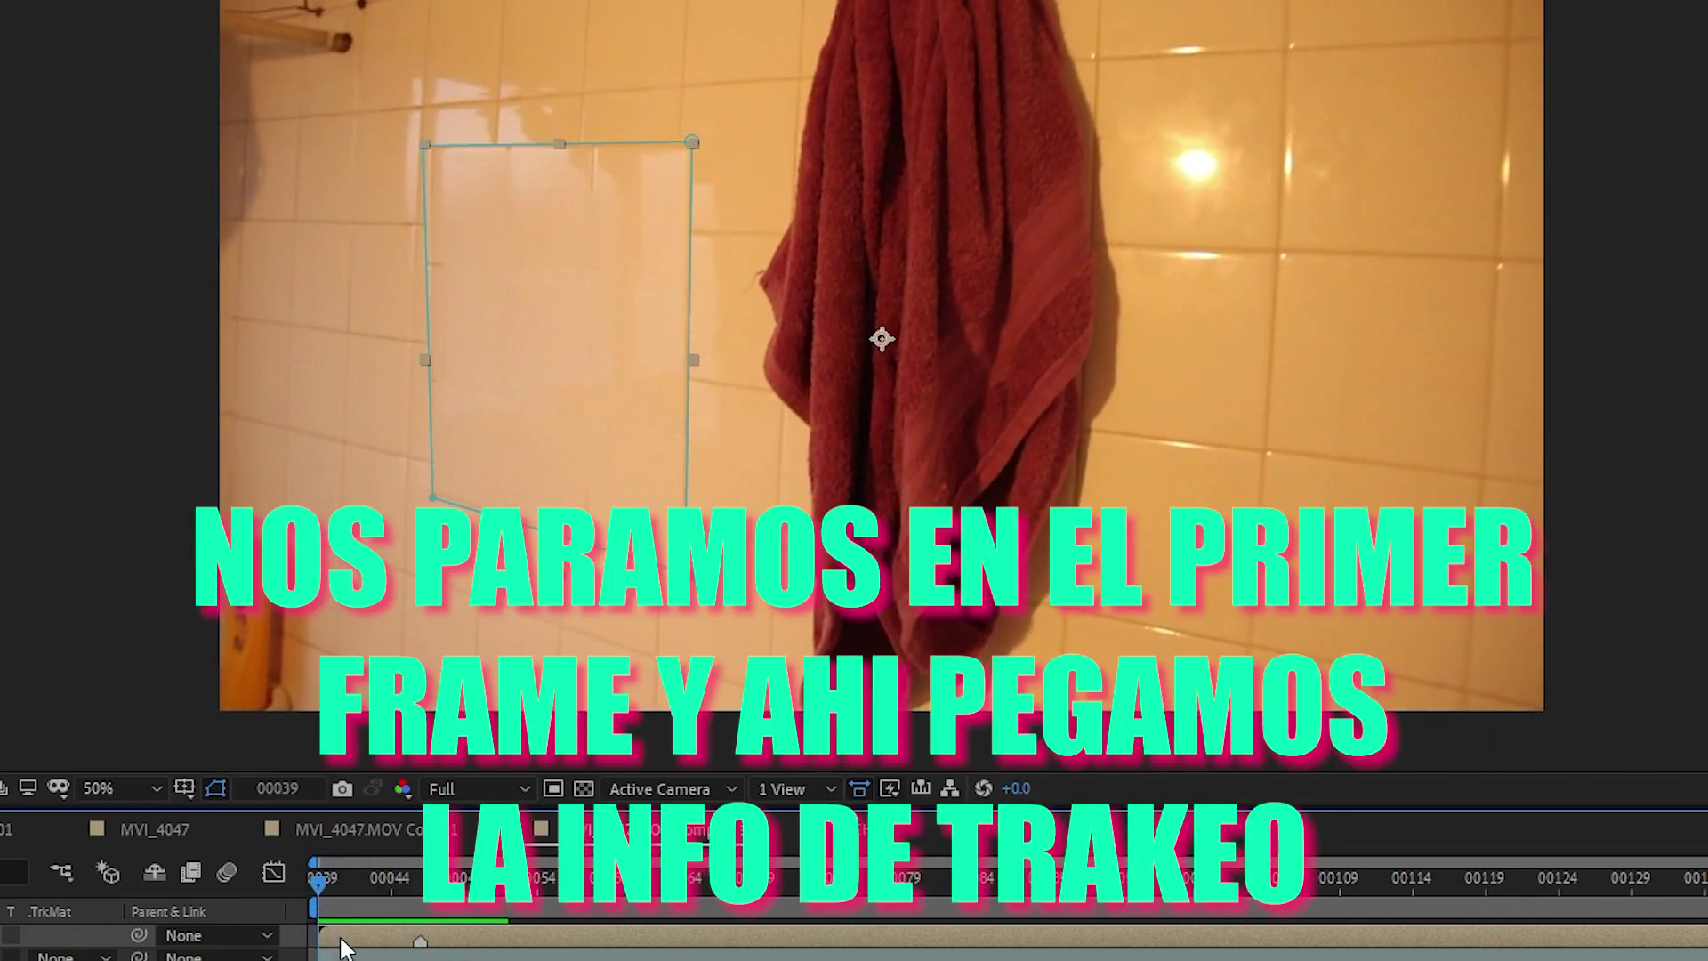
key("ctrl+v")
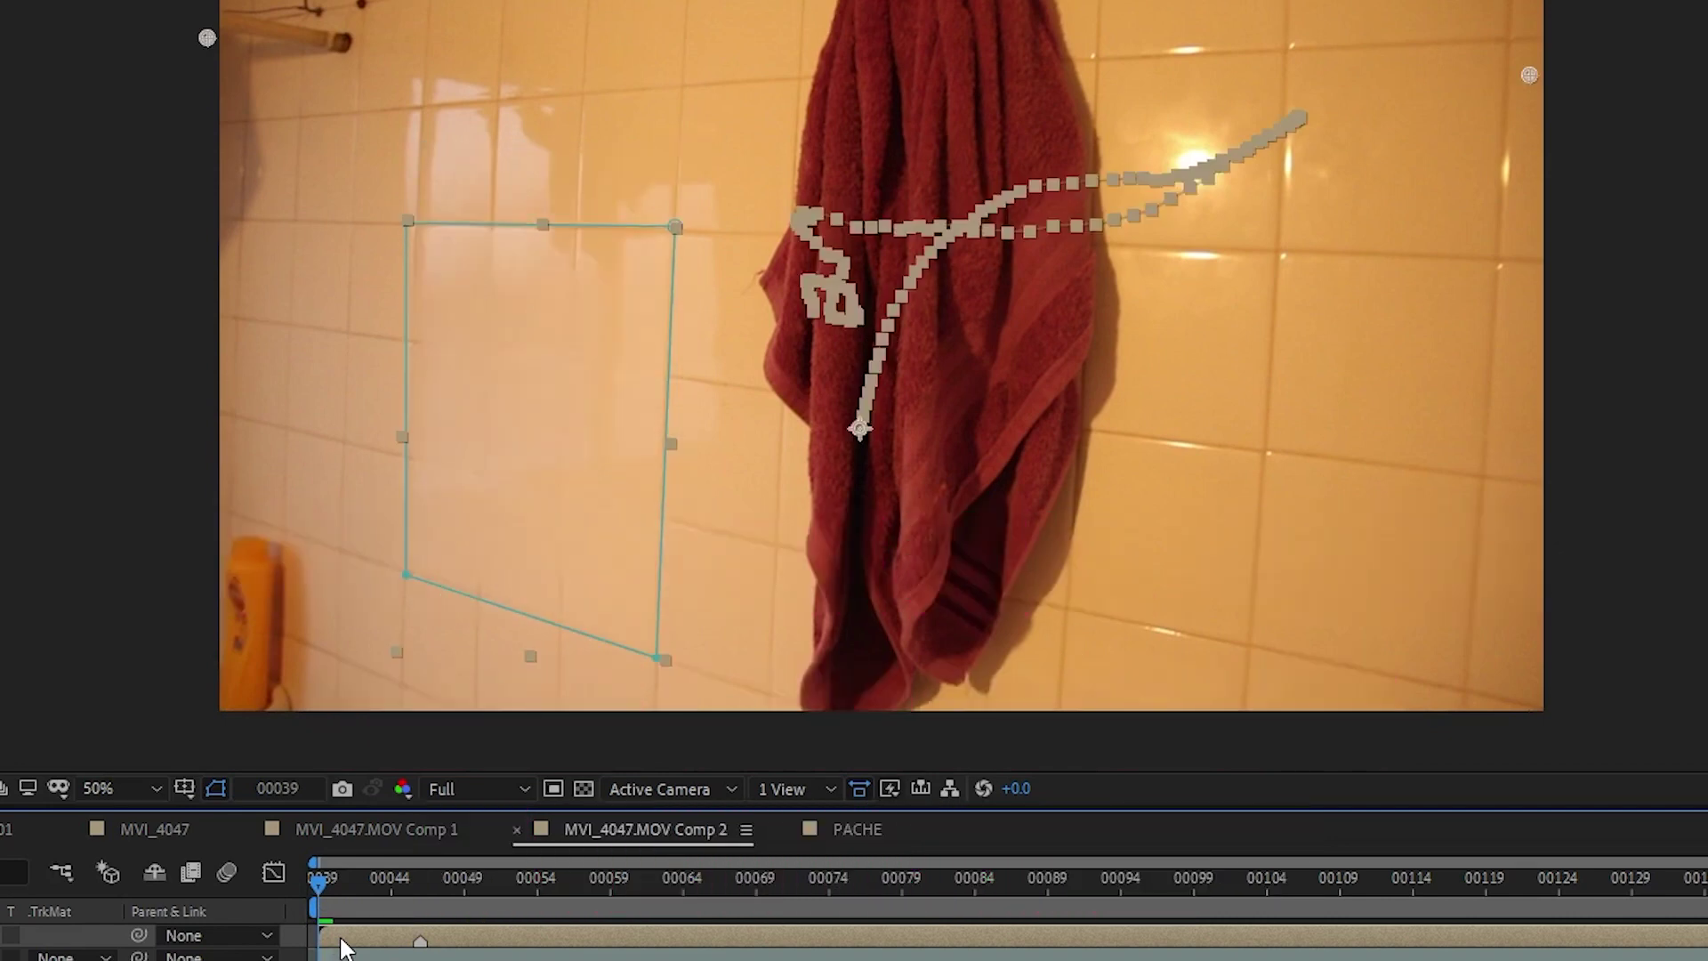
- Scrub up to frame 00079 and reselect PACHE to confirm the patch follows the wall
left_click_drag(338, 885, 580, 941)
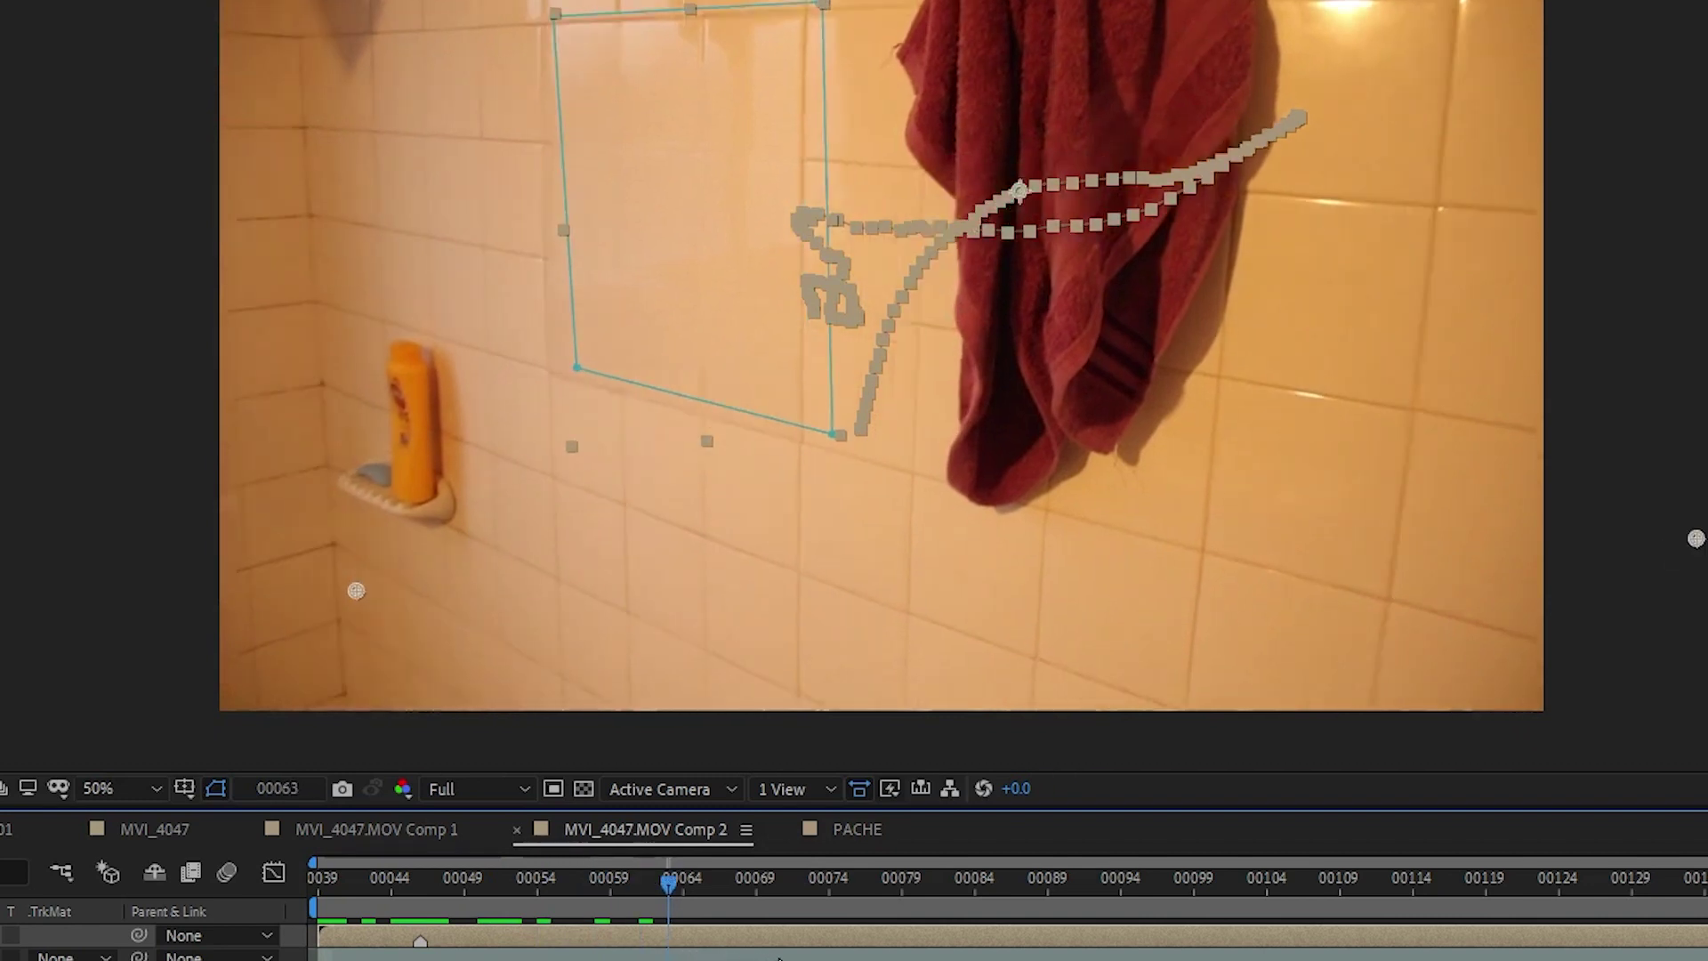
mouse_move(580, 948)
left_mouse_down()
mouse_move(1368, 956)
mouse_move(1179, 956)
left_mouse_up()
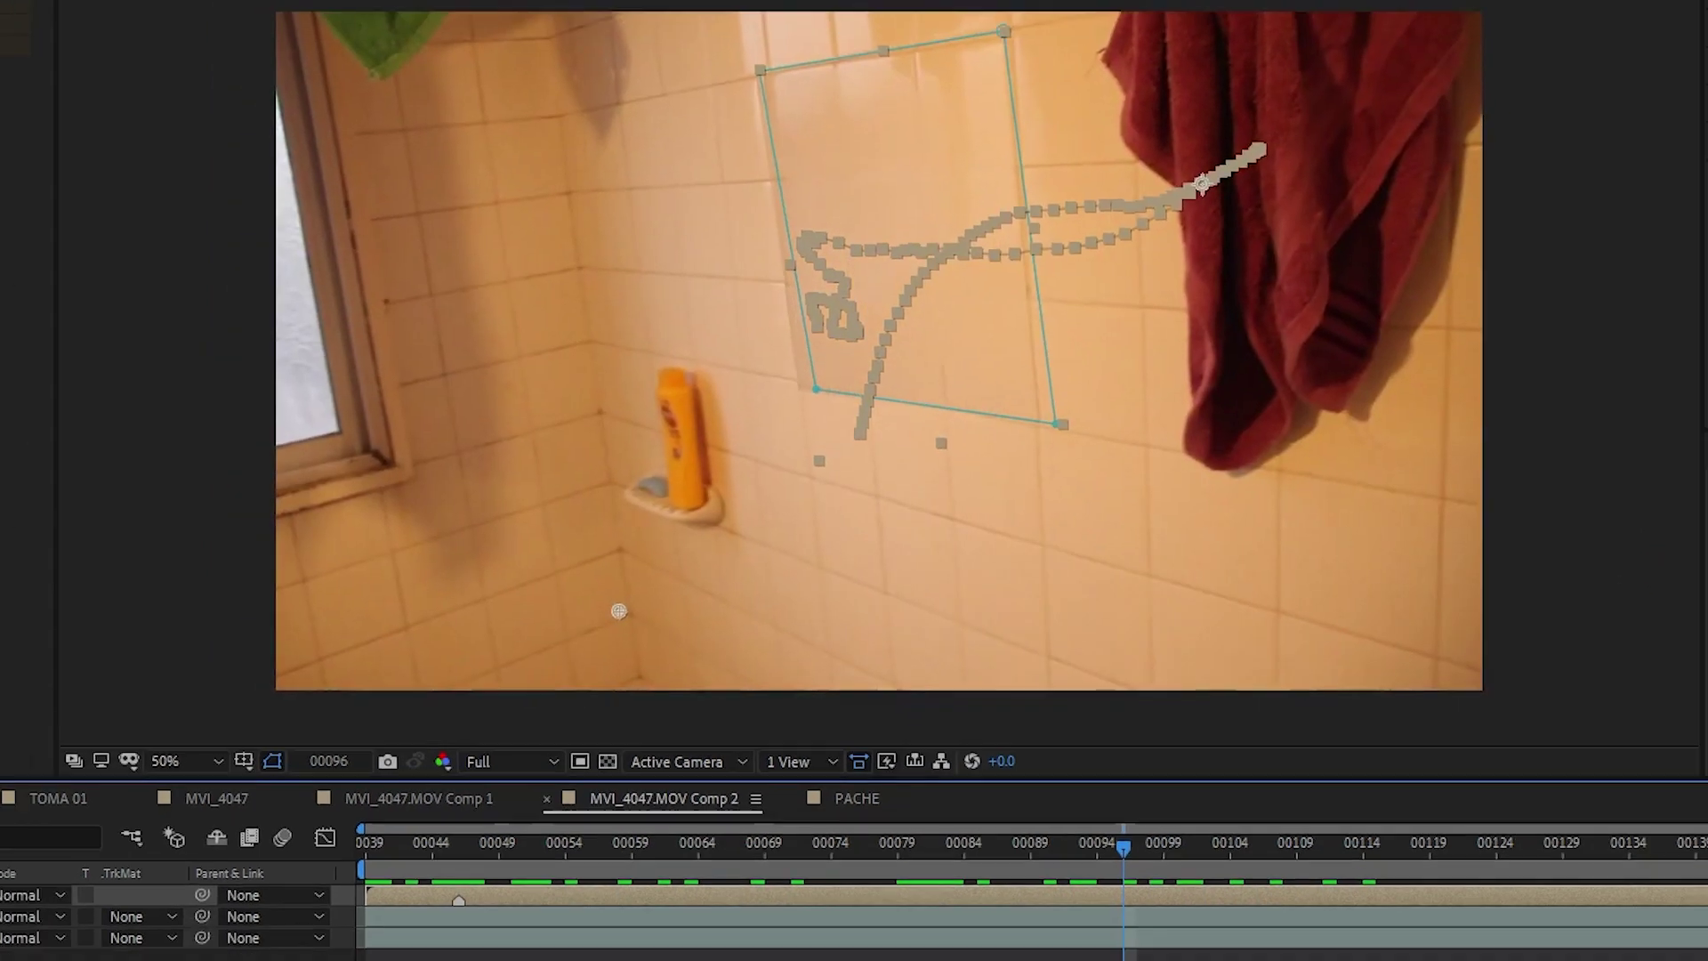
left_click(1008, 826)
left_click(1021, 770)
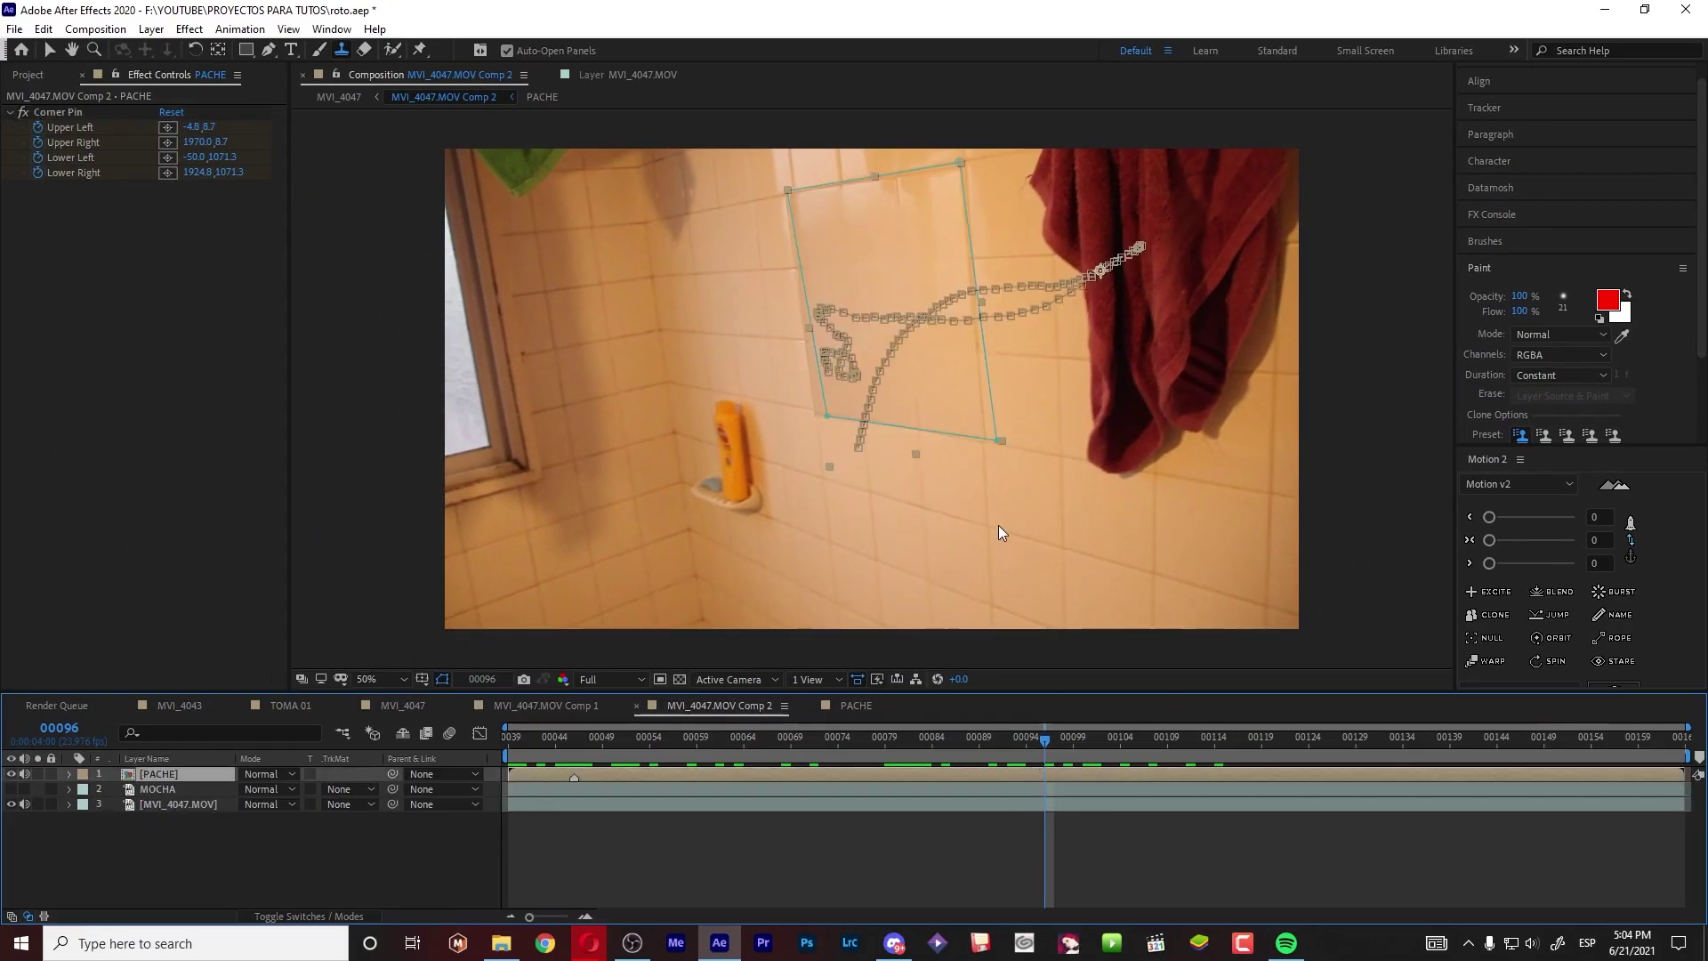
left_click(1115, 860)
left_click(1052, 772)
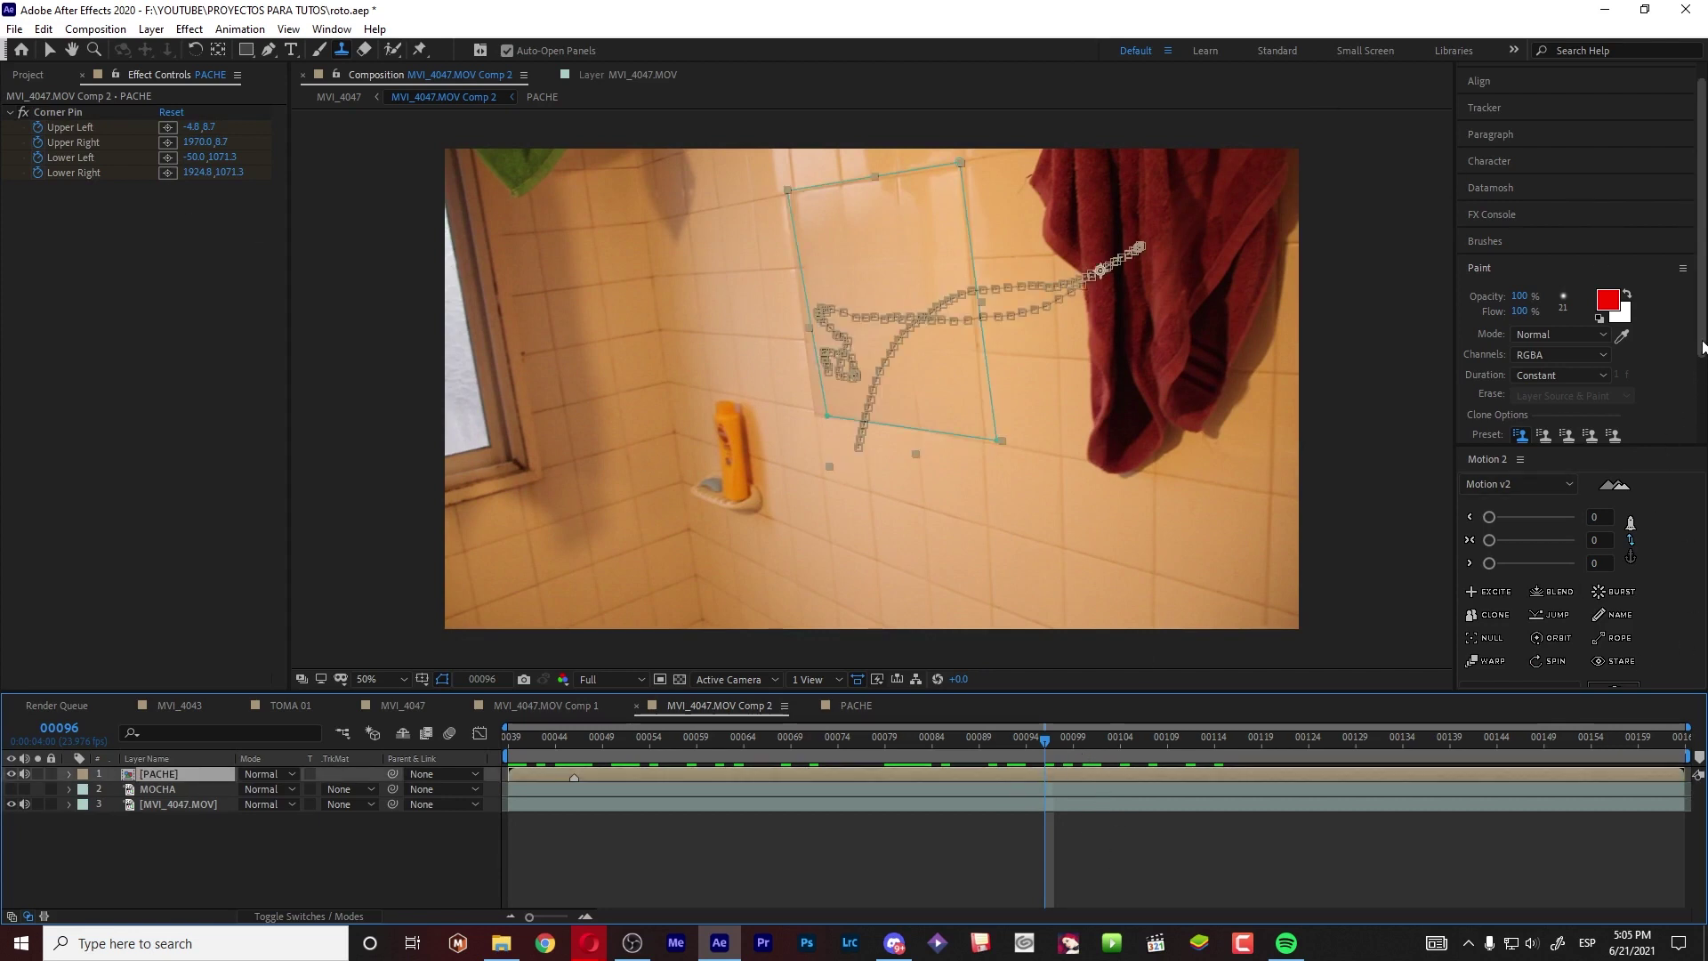
- Search for 'levels' and apply the Levels effect to the PACHE layer
scroll(1601, 267, "up", 2)
left_click(1543, 82)
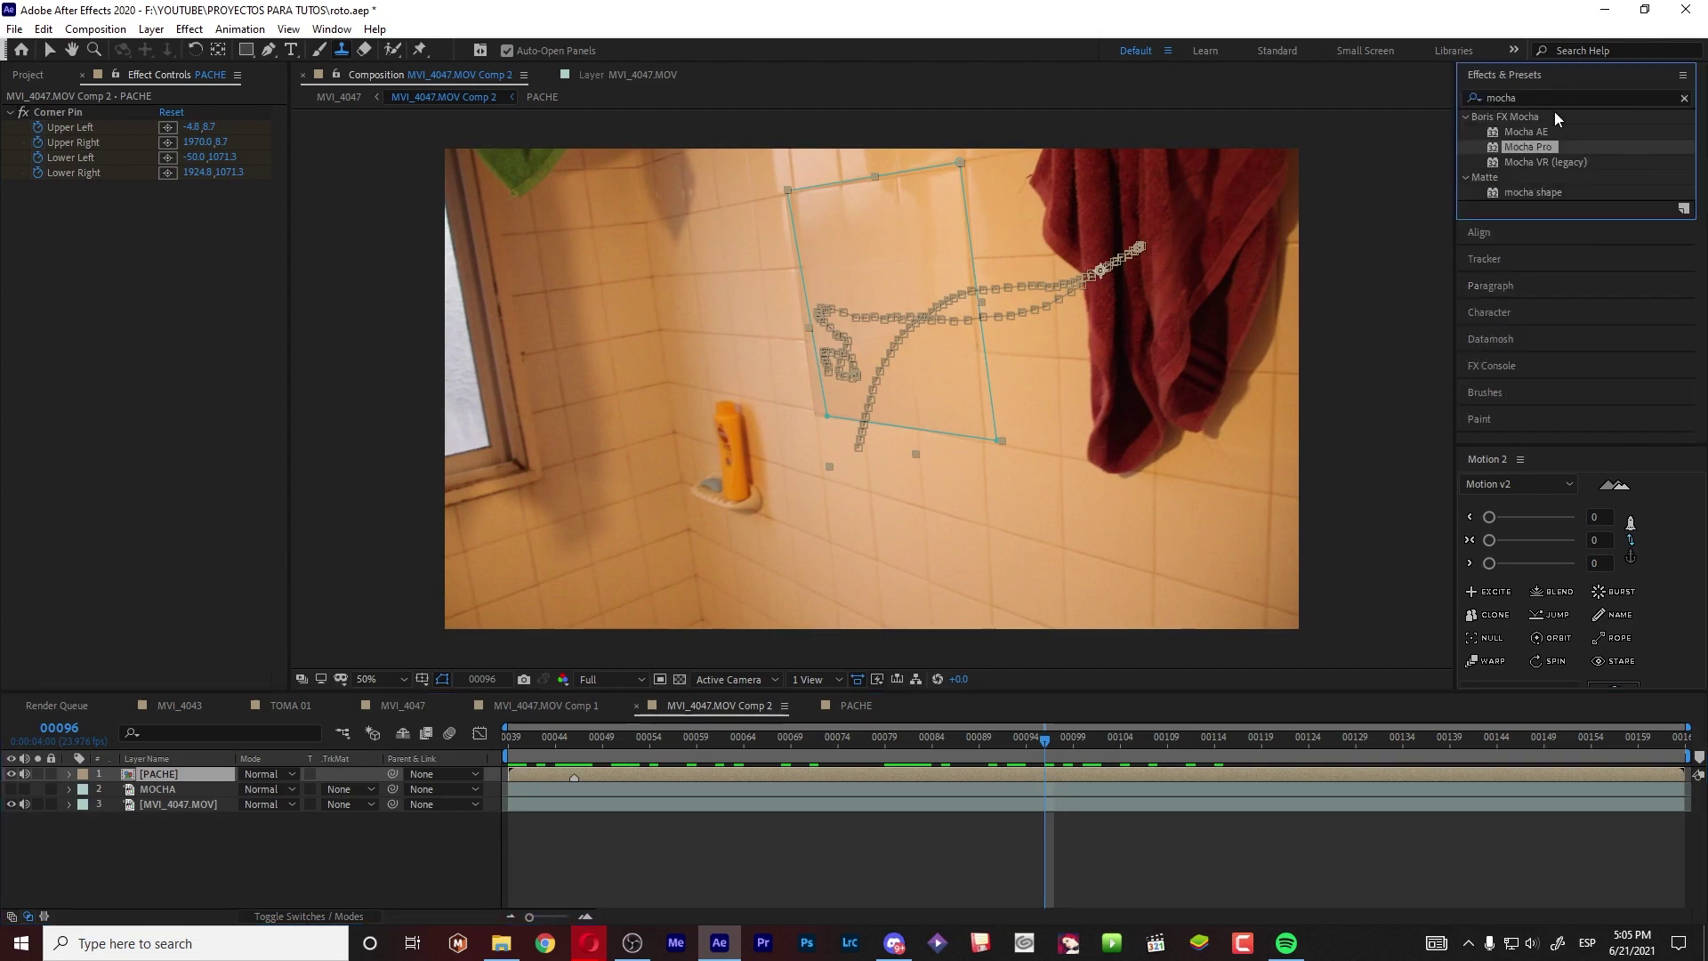
left_click(1539, 98)
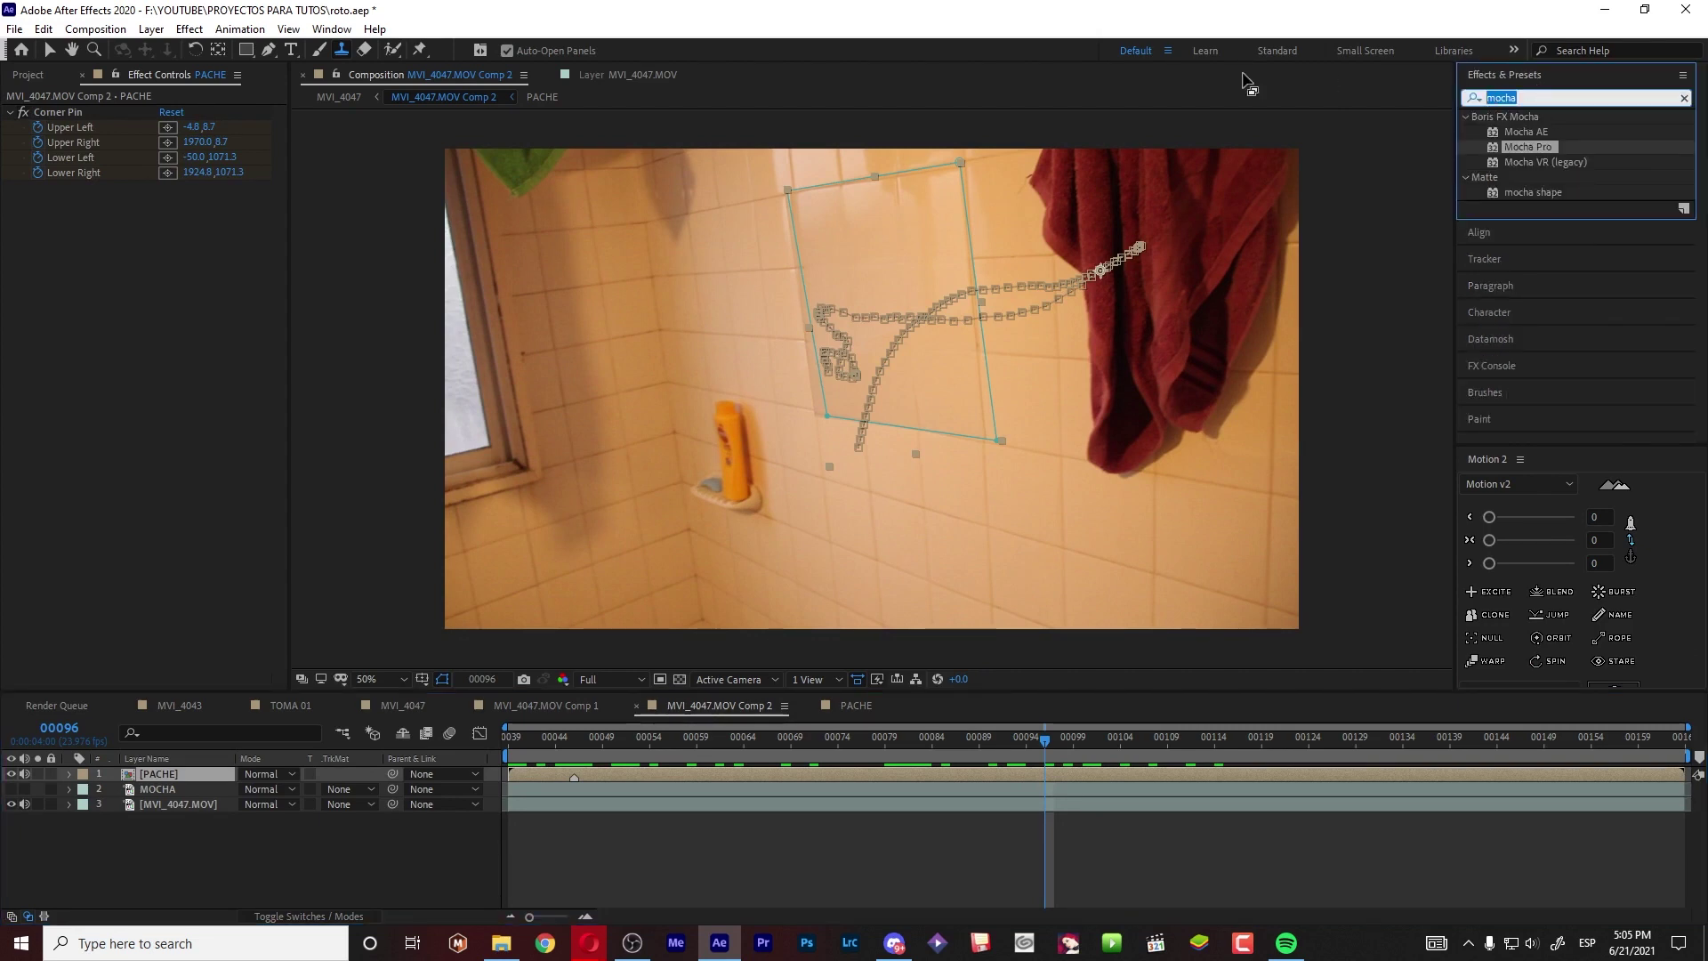
type("levels")
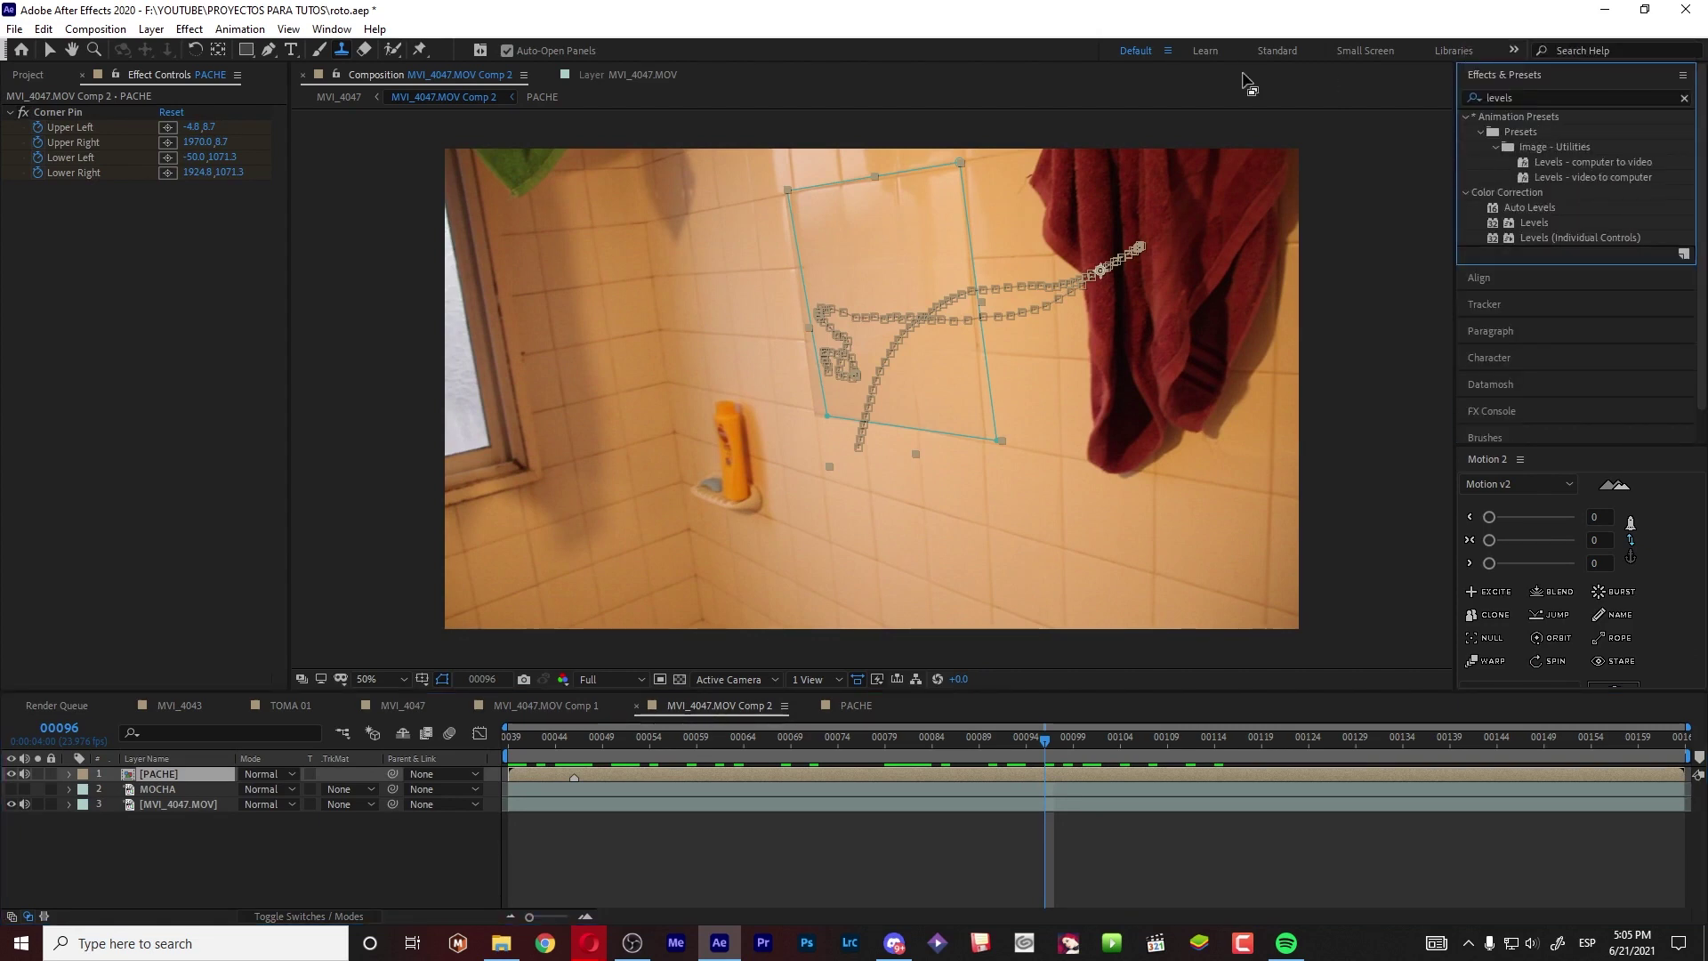
left_click_drag(1534, 223, 863, 779)
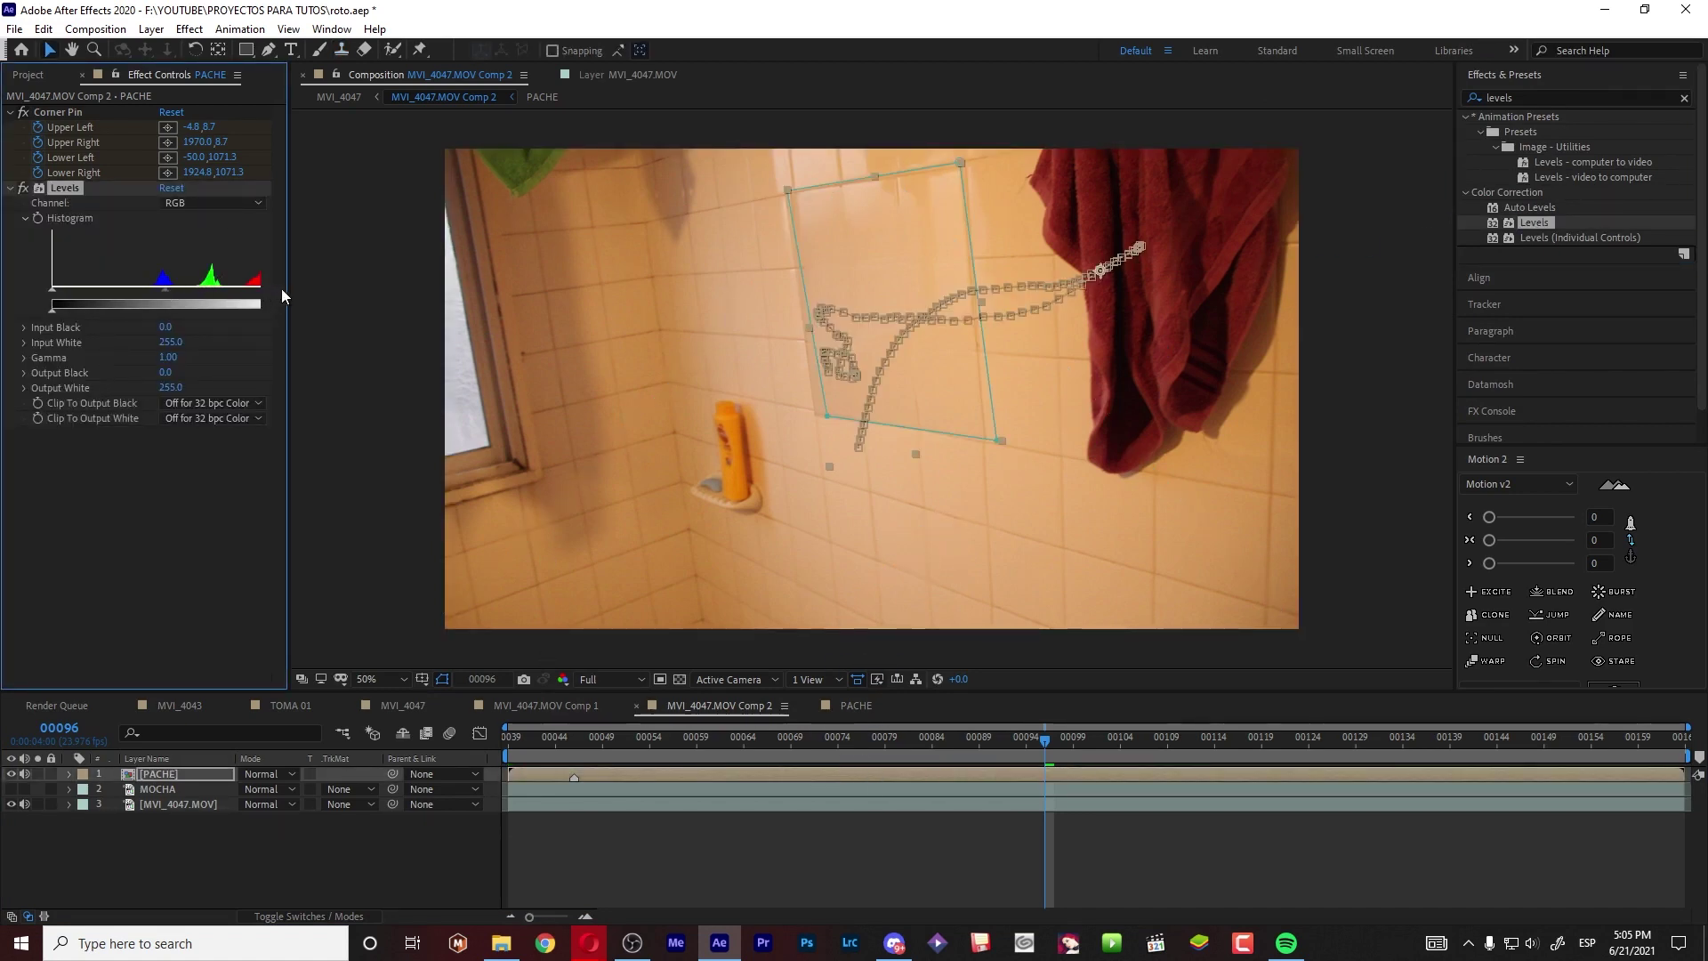
- Reset Levels to its defaults with Gamma 1.00, then reveal PACHE's keyframed properties with U
left_click_drag(288, 298, 315, 298)
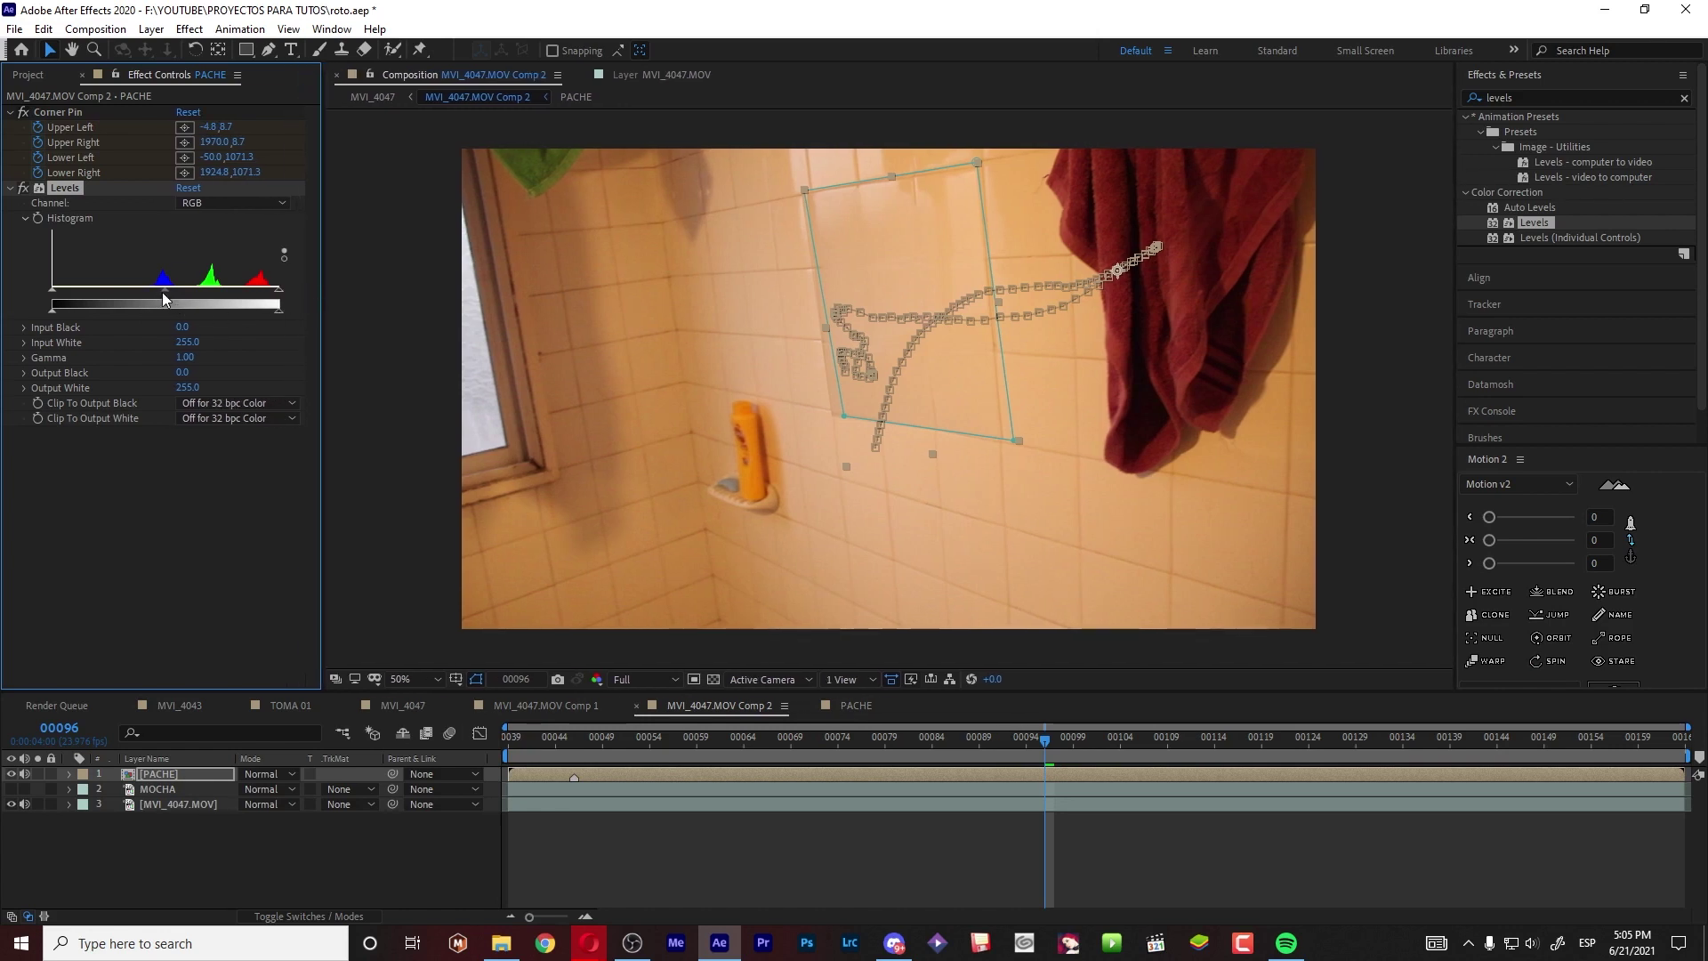
left_click_drag(165, 299, 162, 299)
left_click(37, 218)
left_click_drag(819, 739, 451, 730)
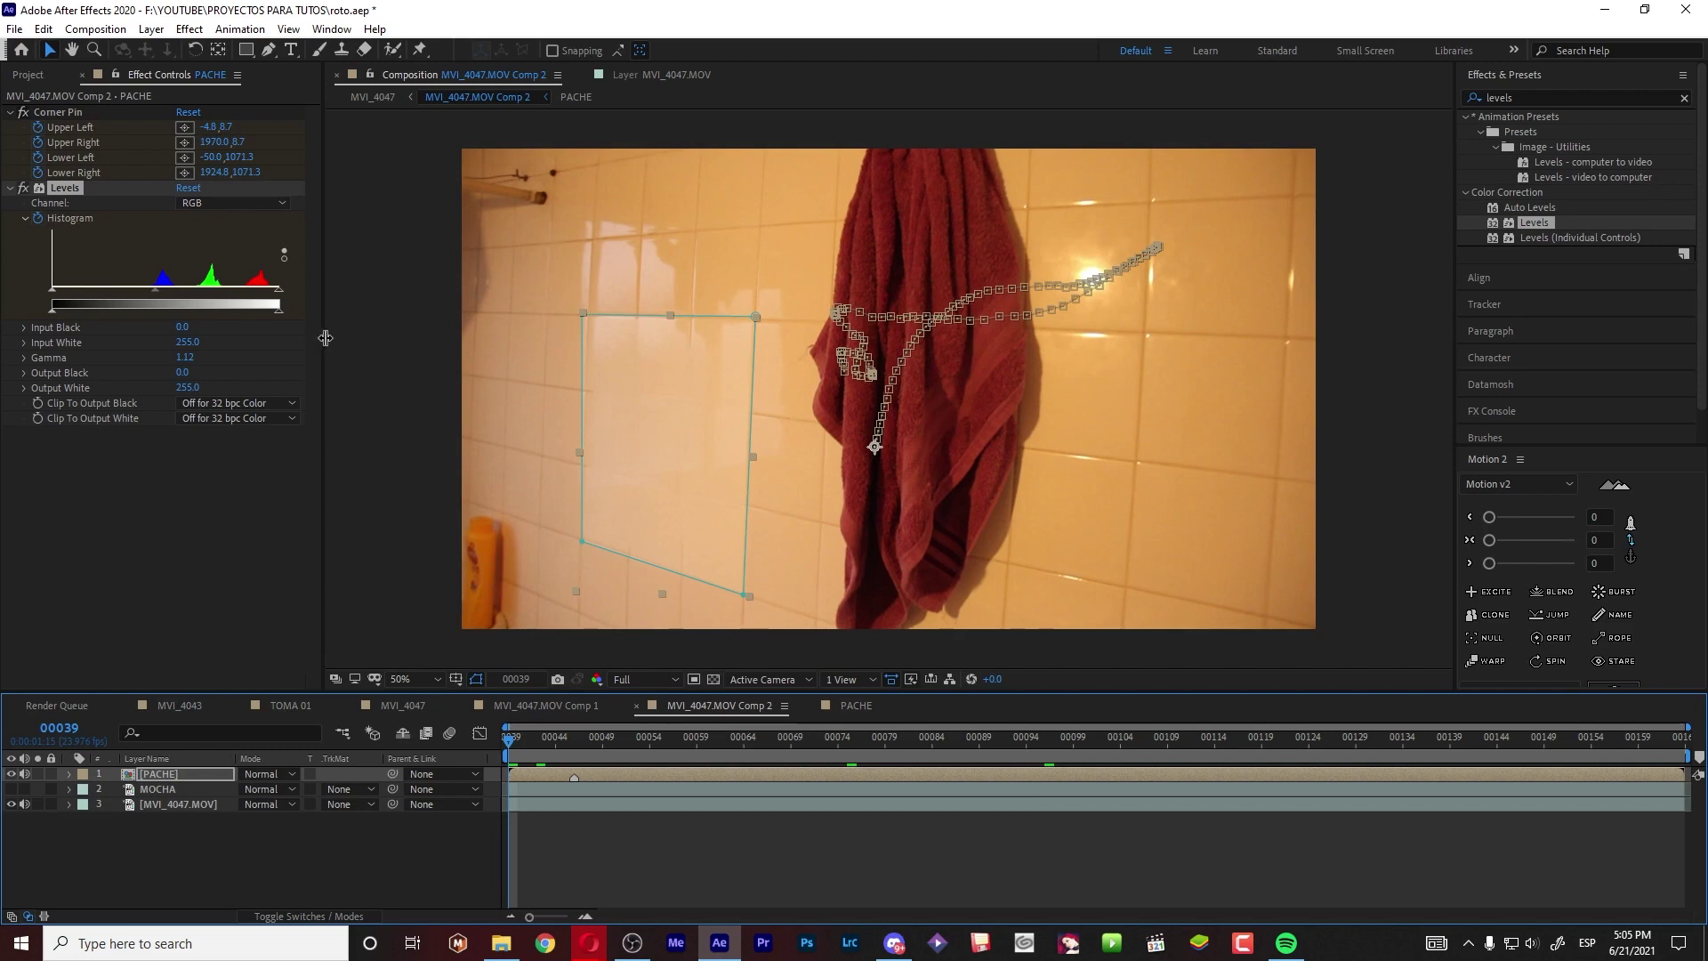
left_click_drag(323, 345, 368, 343)
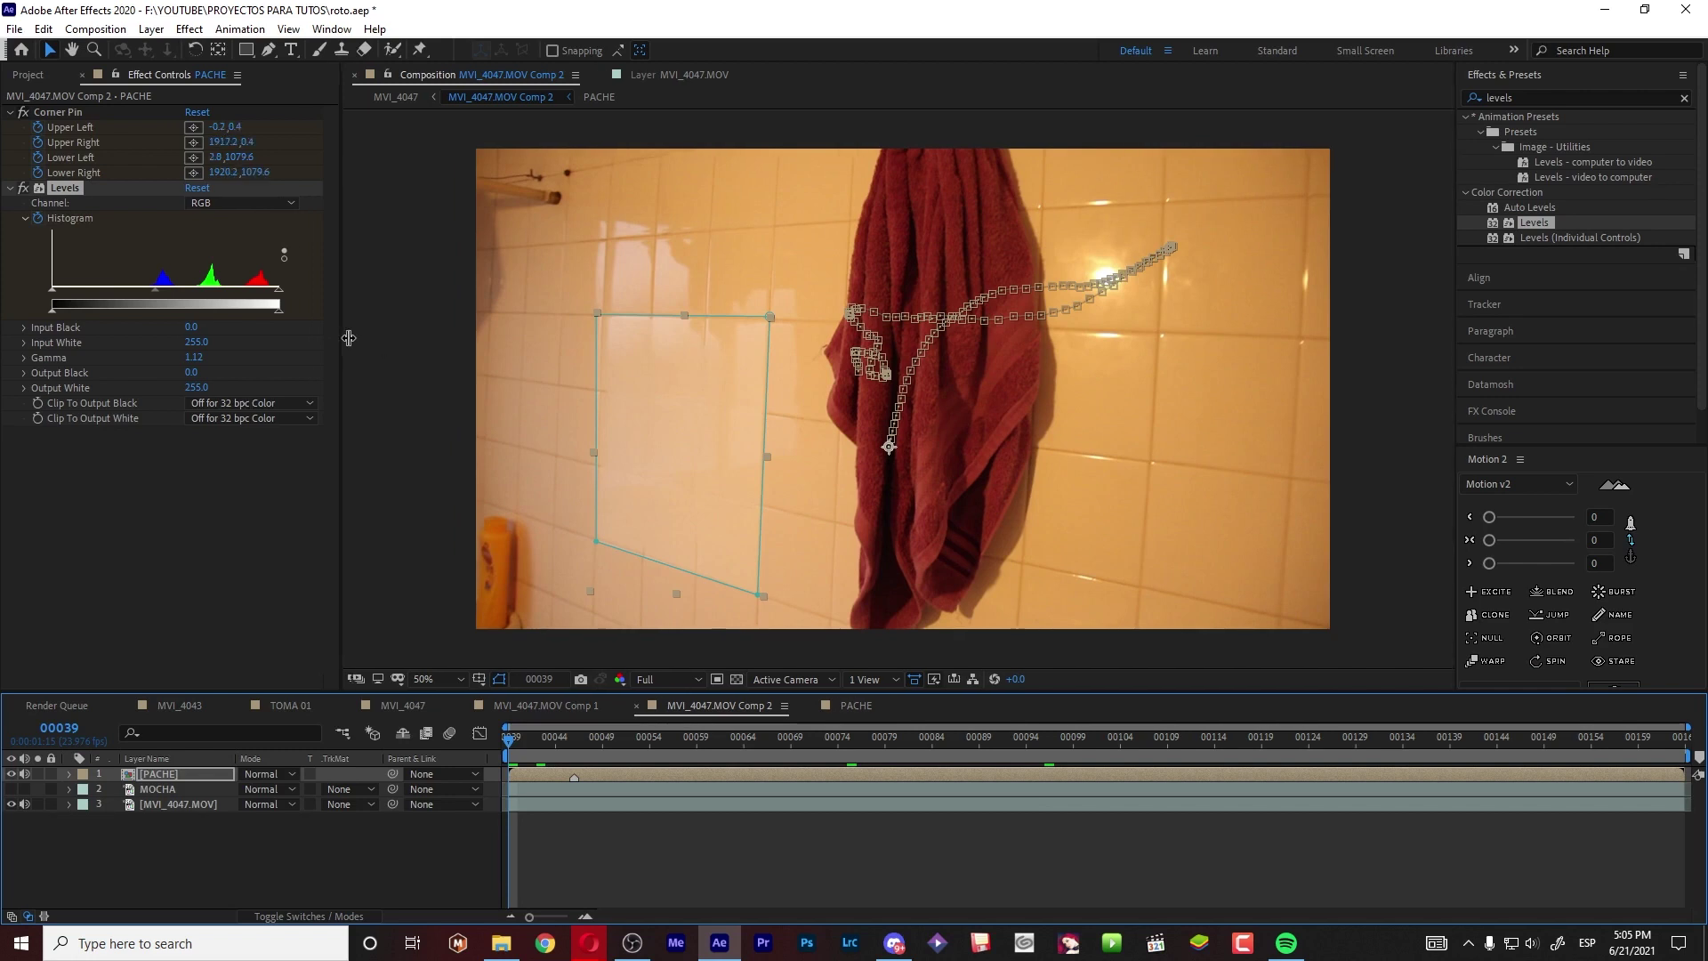
left_click(210, 188)
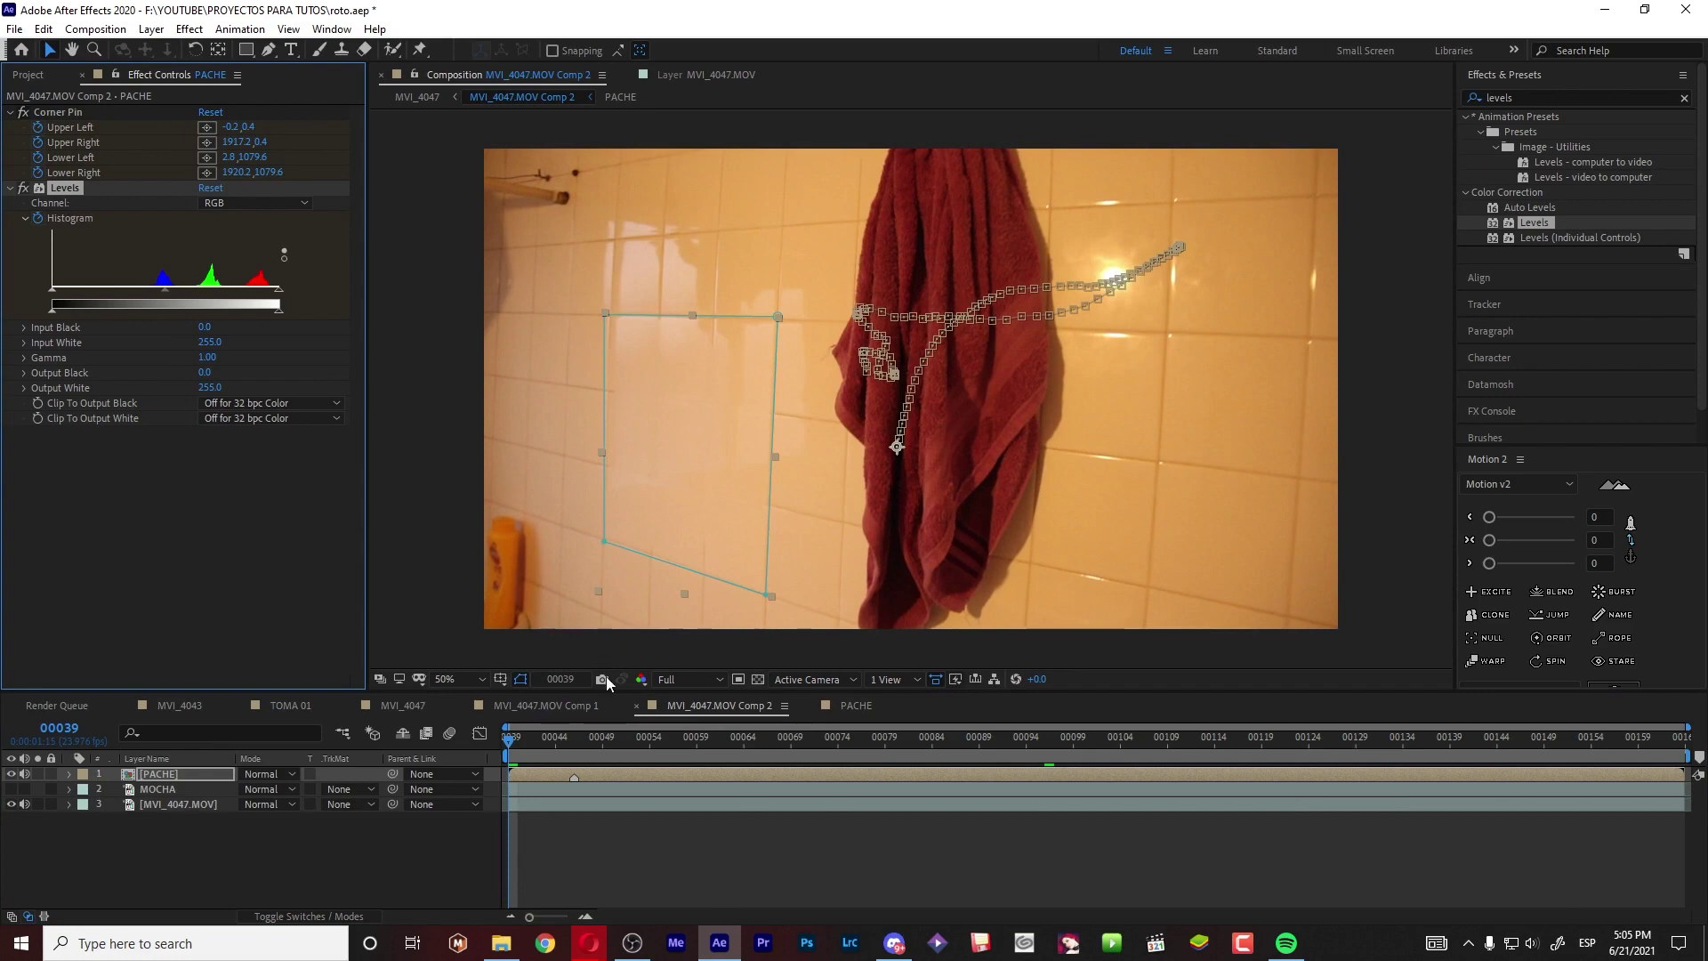
key("u")
scroll(498, 864, "down", 2)
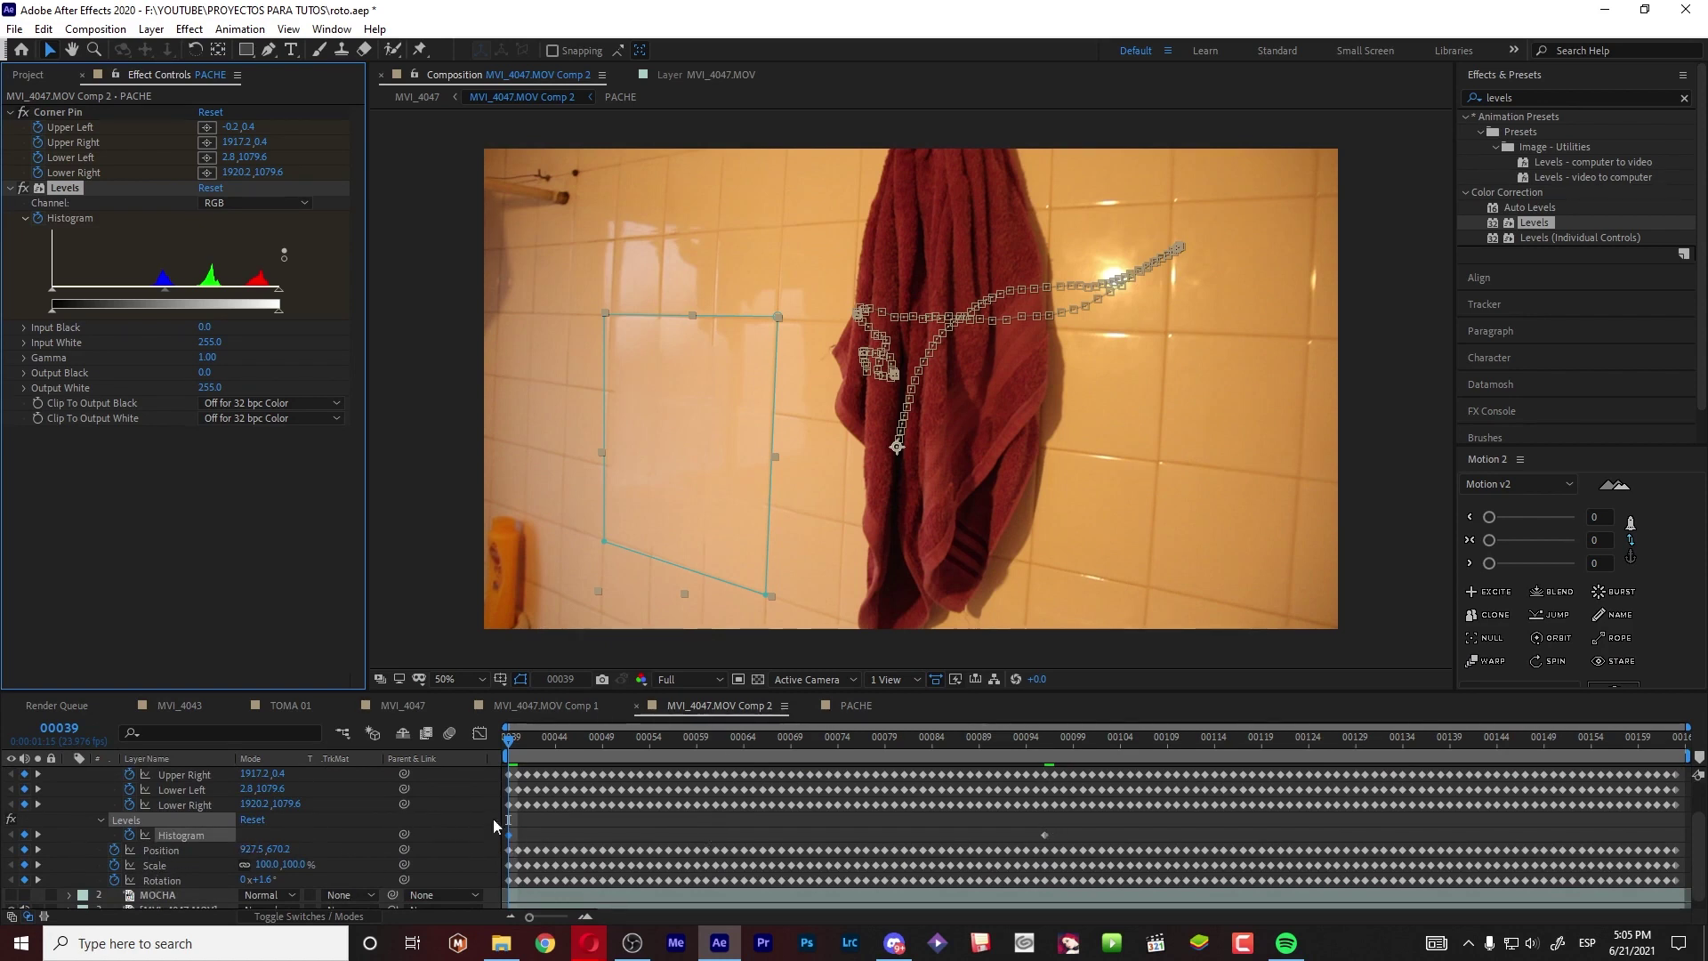
- Show the PACHE corner-pin outline and move to a later frame of the clip
scroll(632, 831, "up", 1)
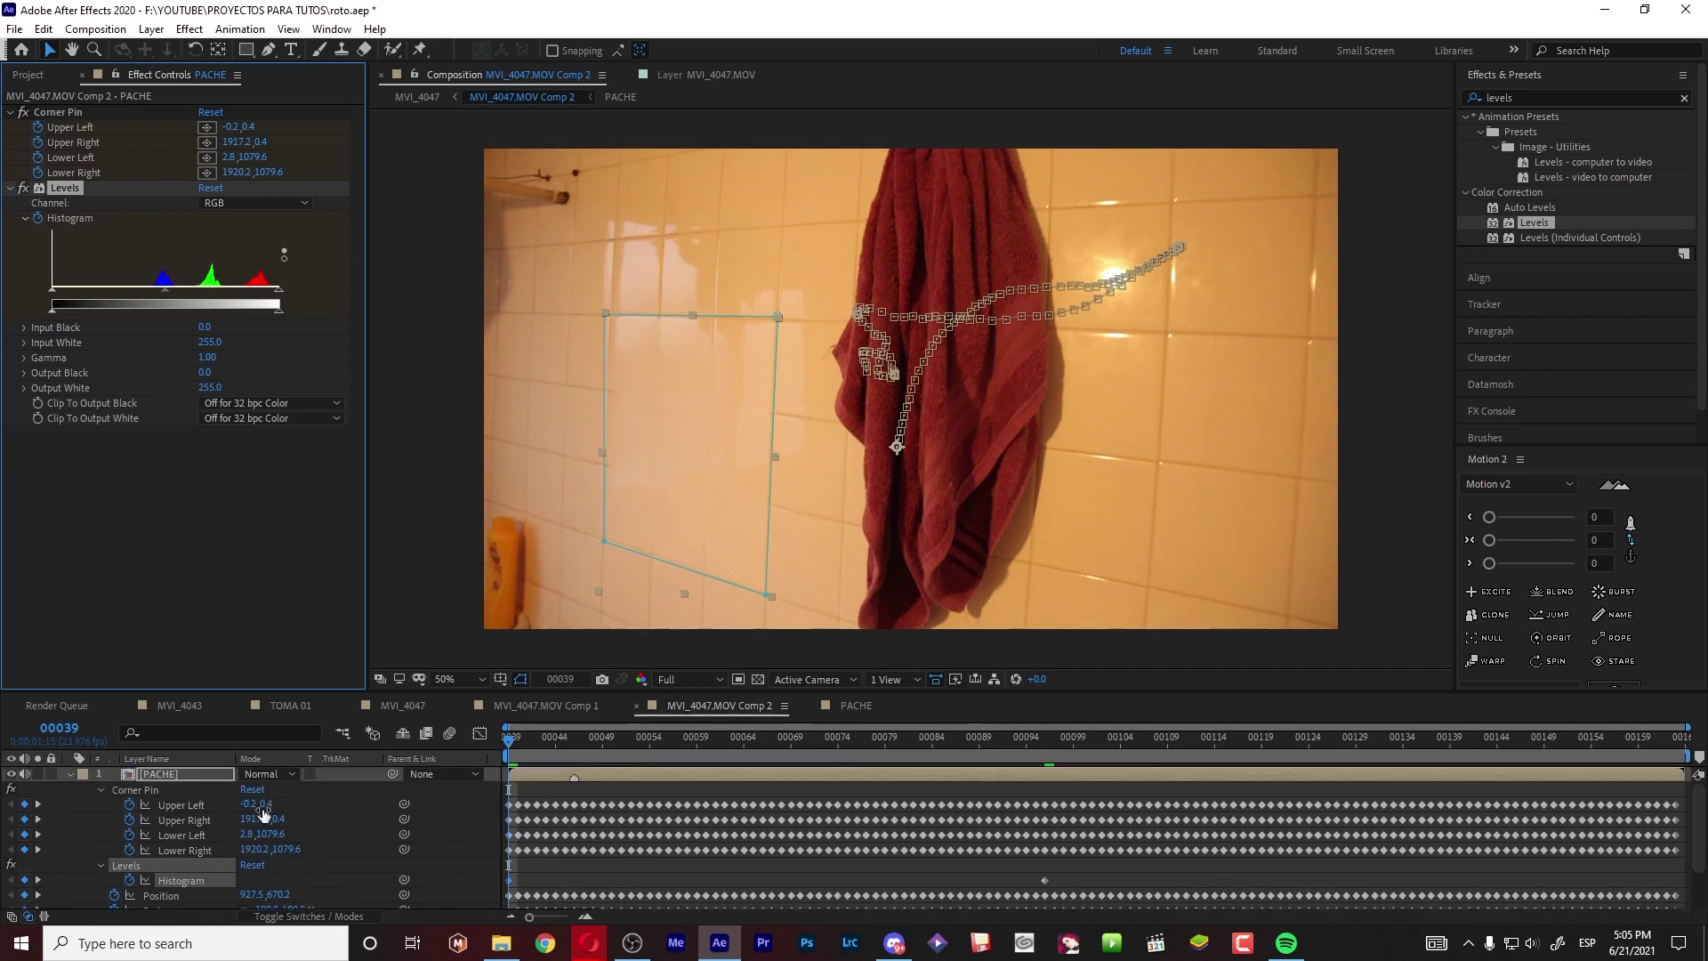
left_click(620, 870)
left_click(142, 791)
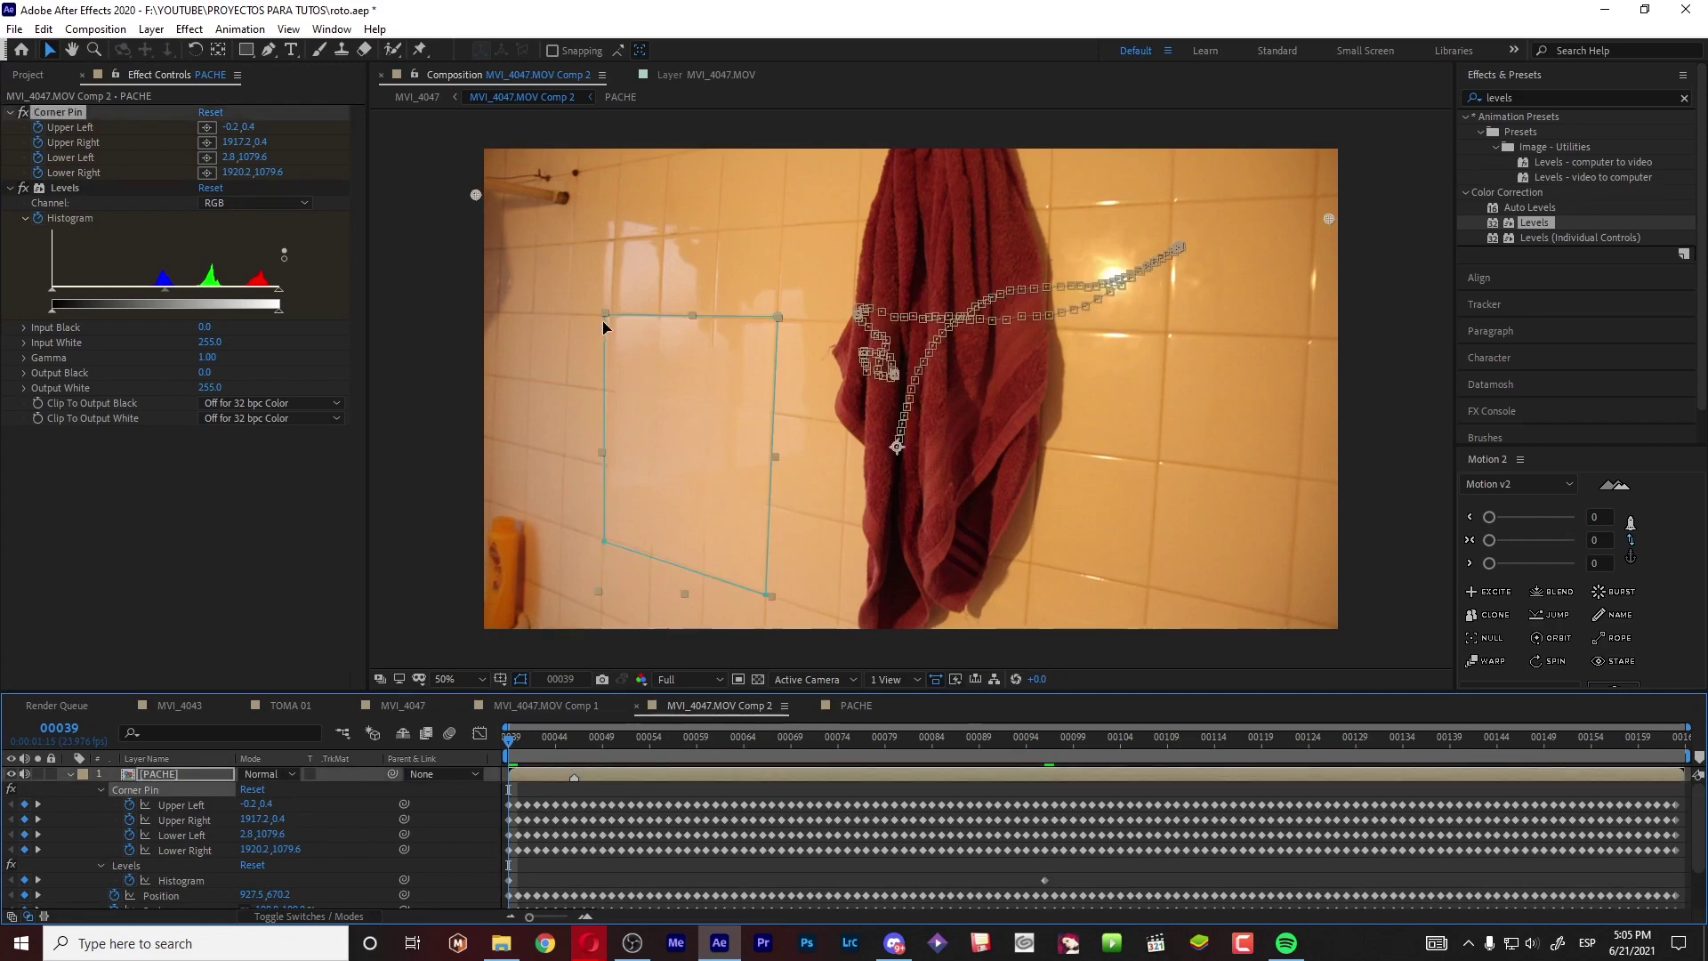
scroll(603, 317, "up", 4)
scroll(596, 256, "down", 2)
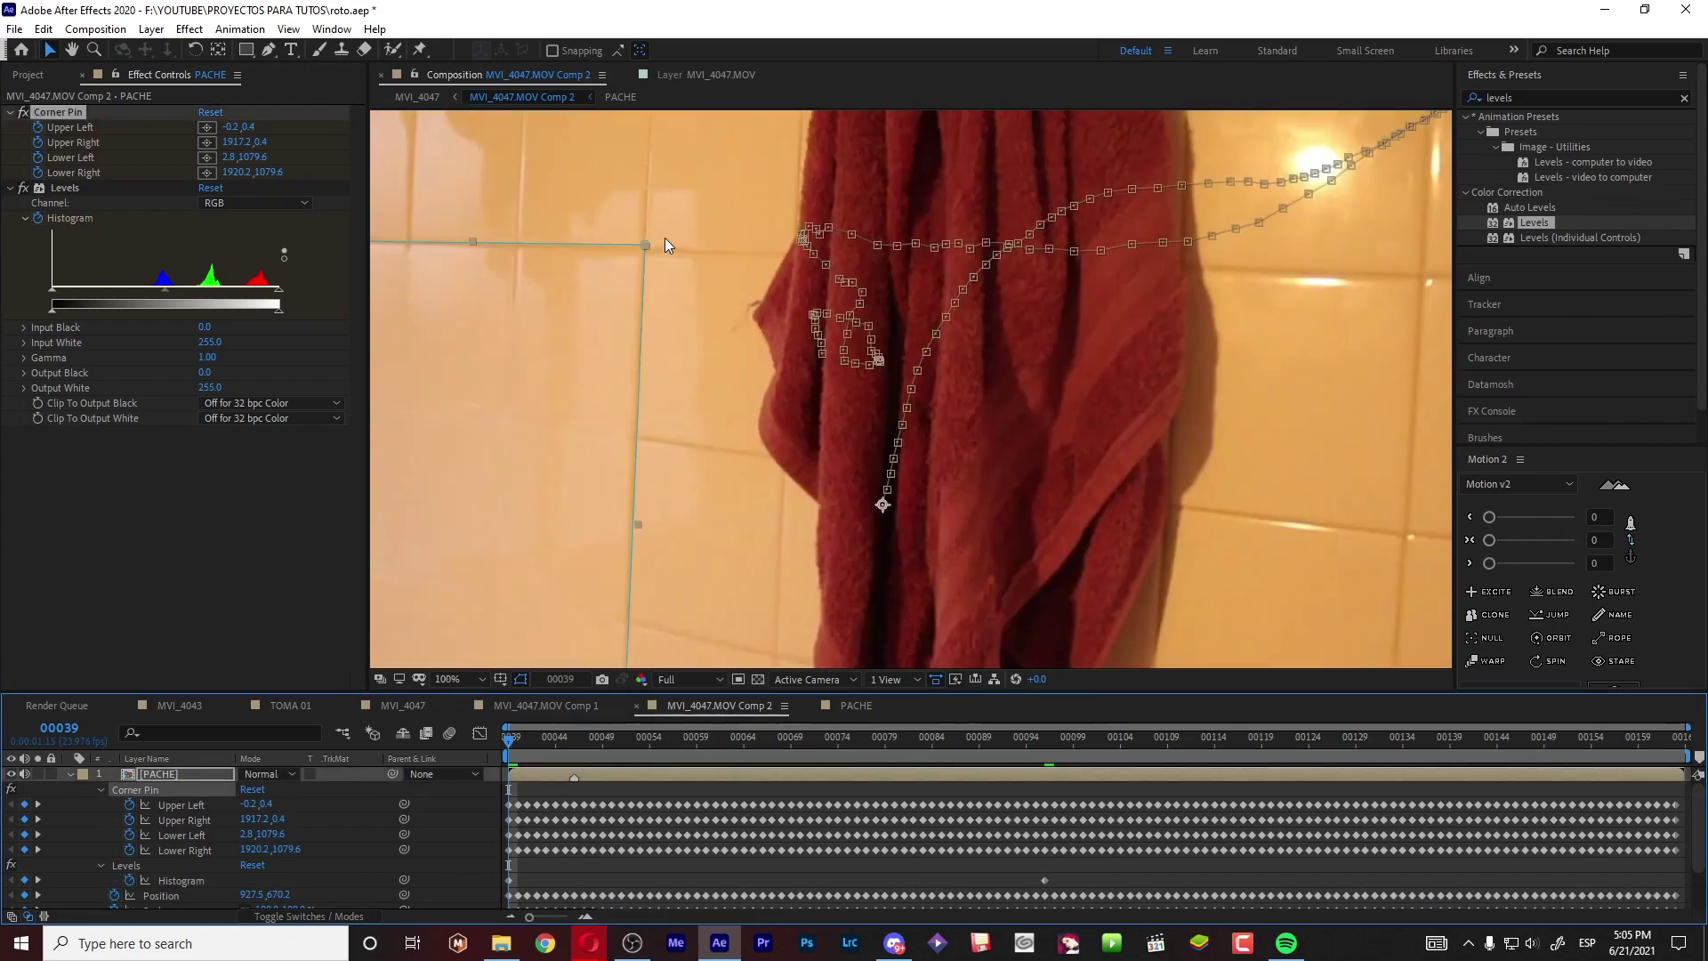
scroll(653, 564, "down", 2)
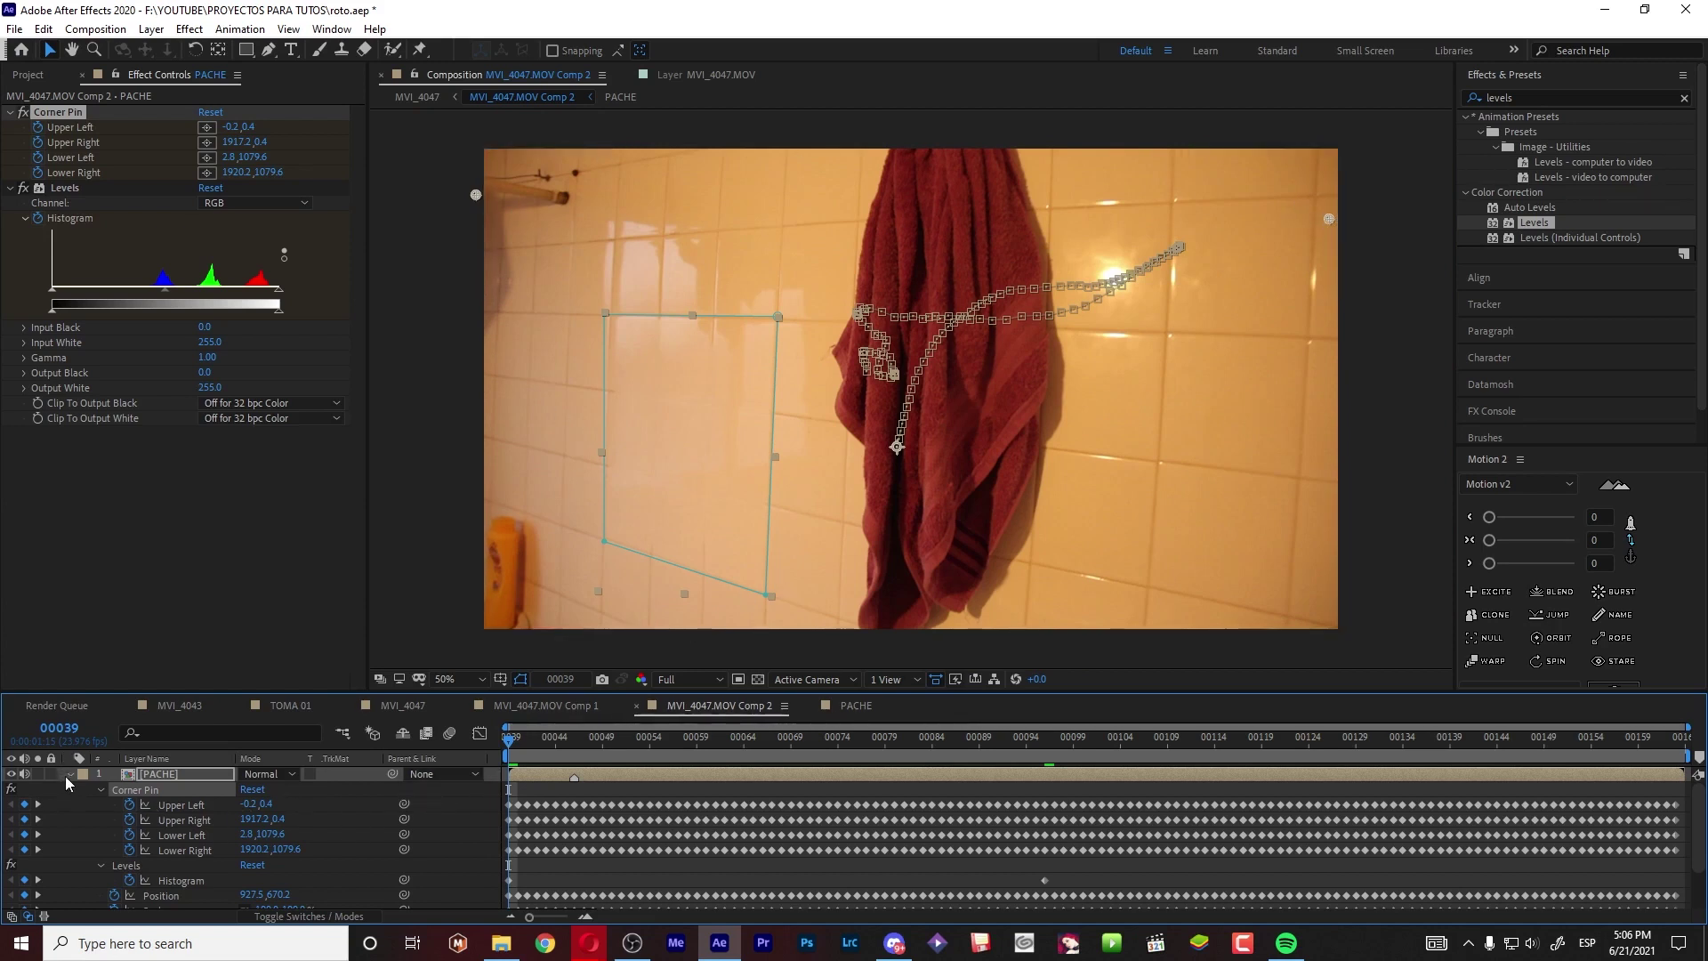
scroll(169, 892, "down", 1)
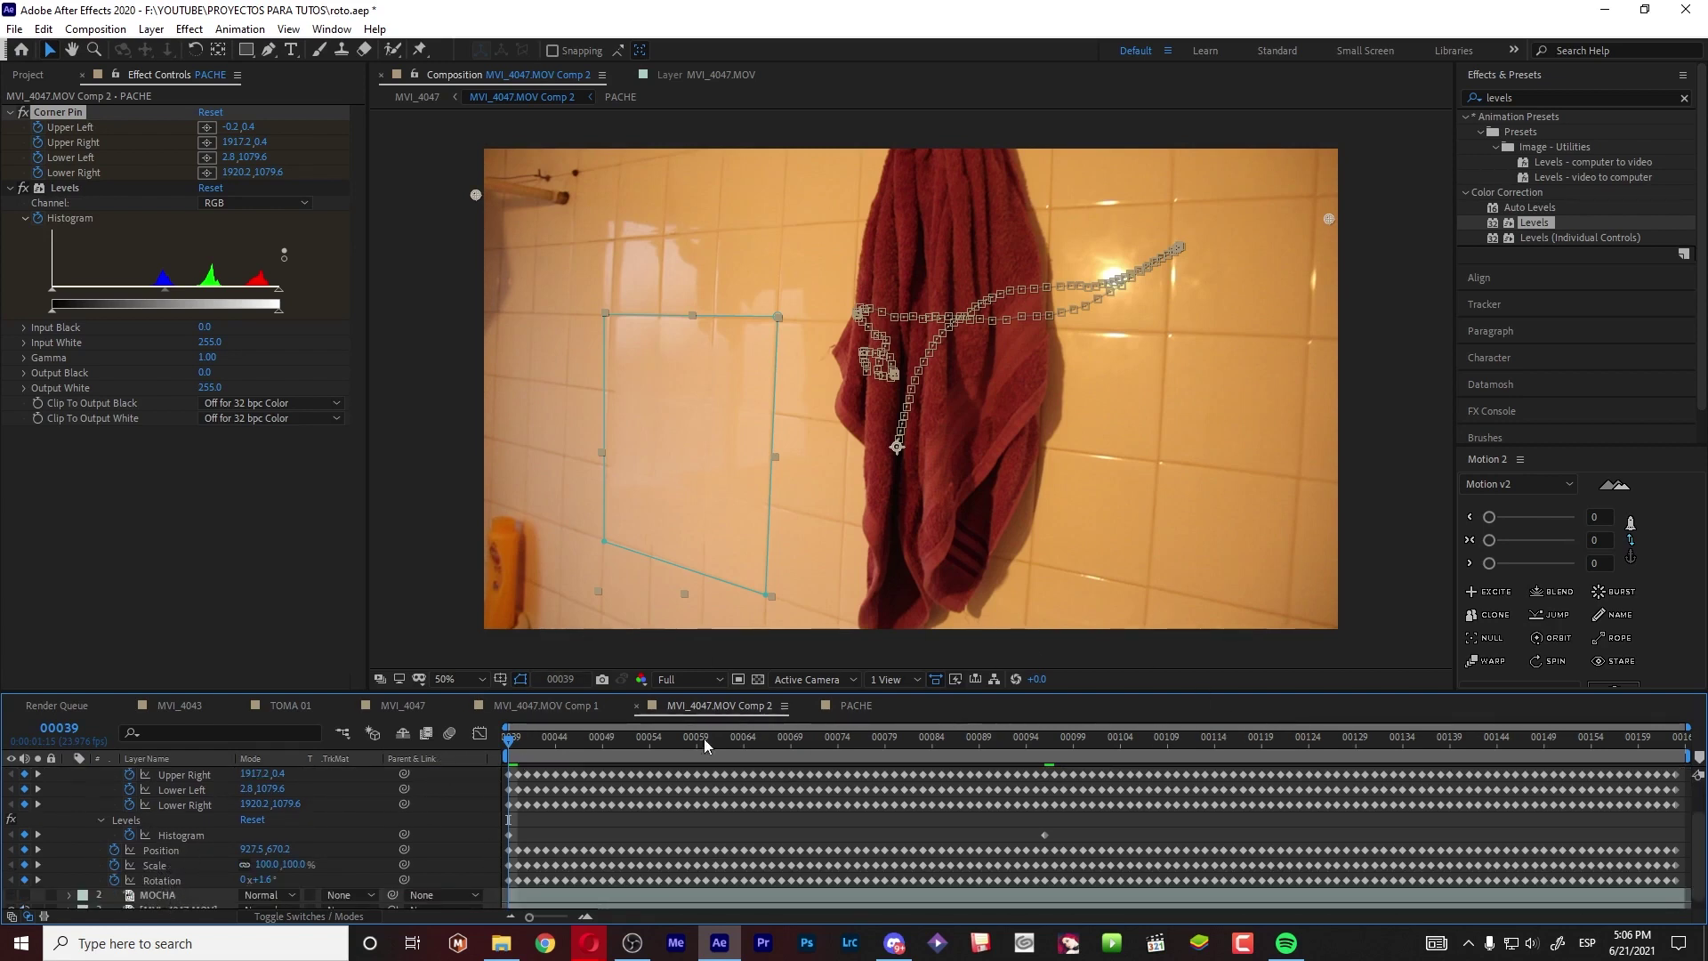
left_click_drag(512, 740, 1454, 766)
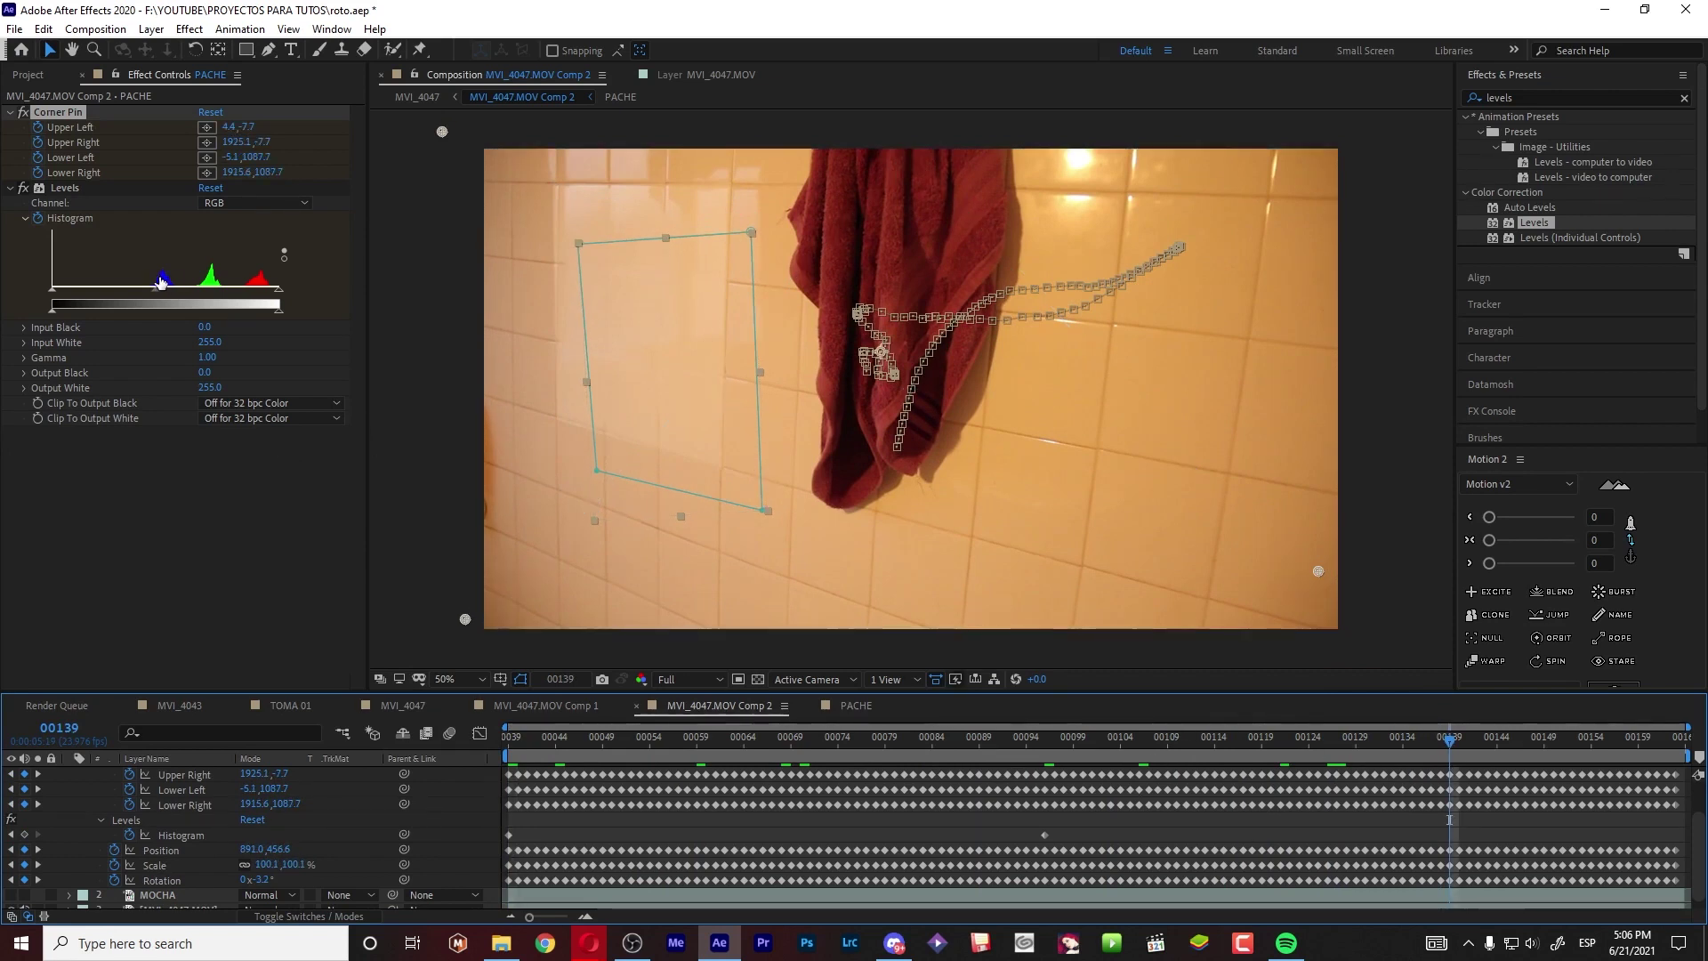
- Select the Levels effect and inspect the patch at frames 00114 and 00102
left_click(218, 203)
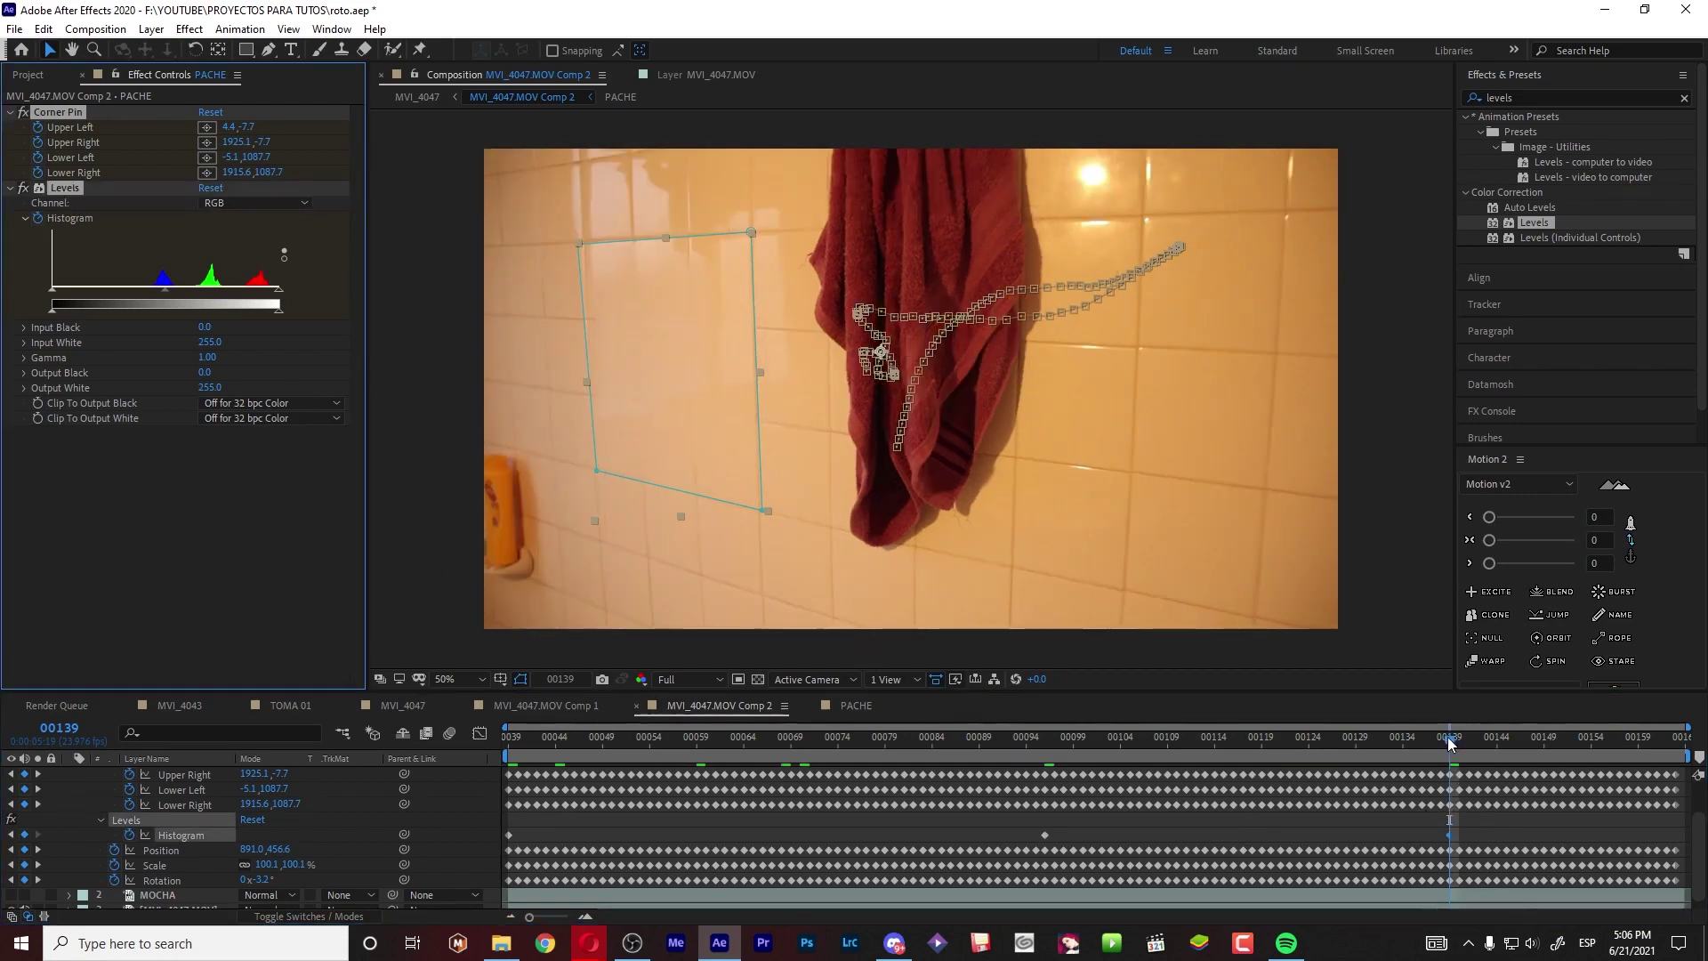
key("Page_Down")
key("Page_Down")
key("Page_Down")
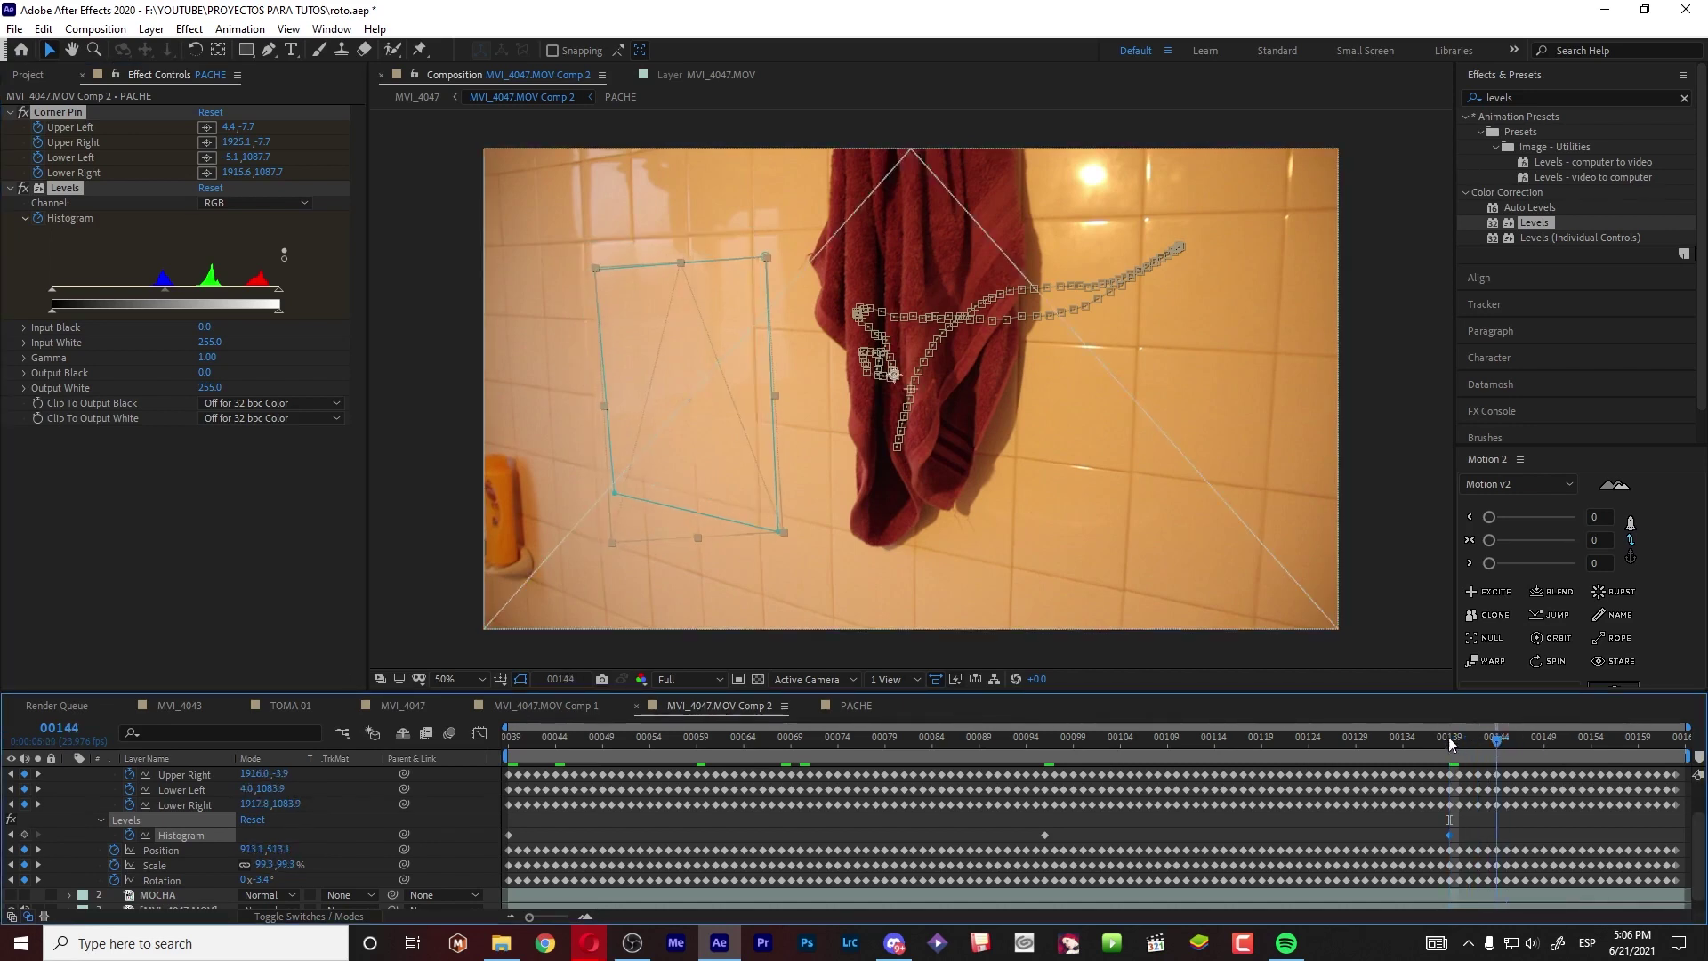
left_click_drag(1450, 738, 1215, 724)
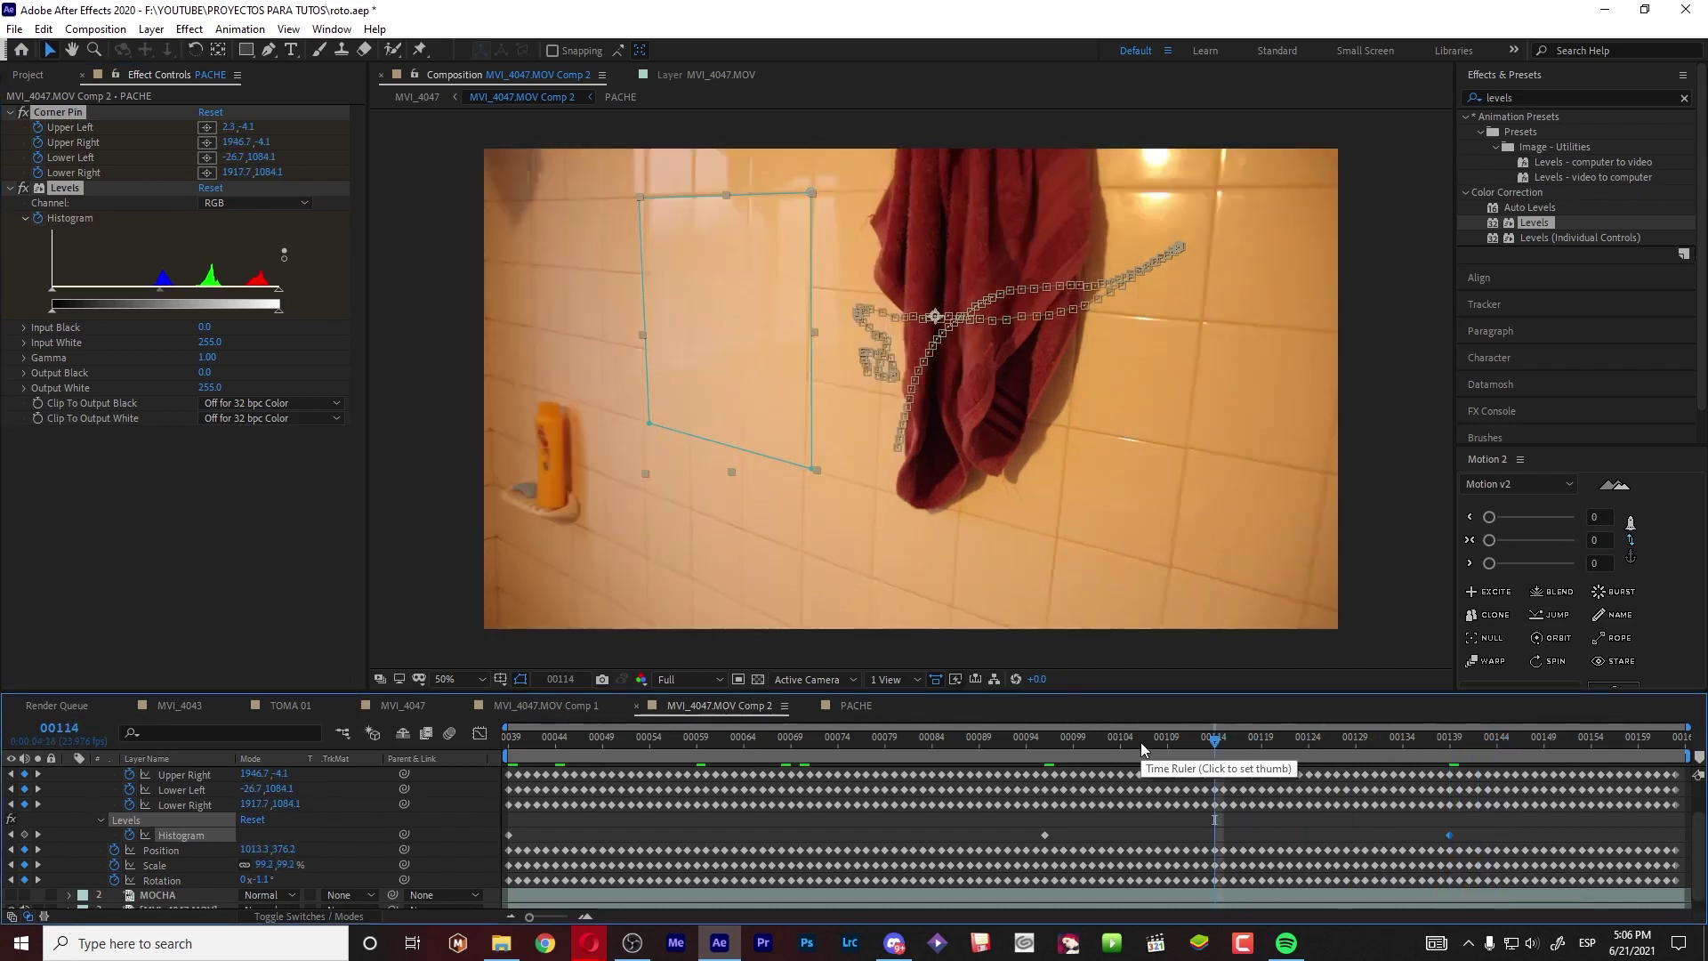
left_click(1107, 739)
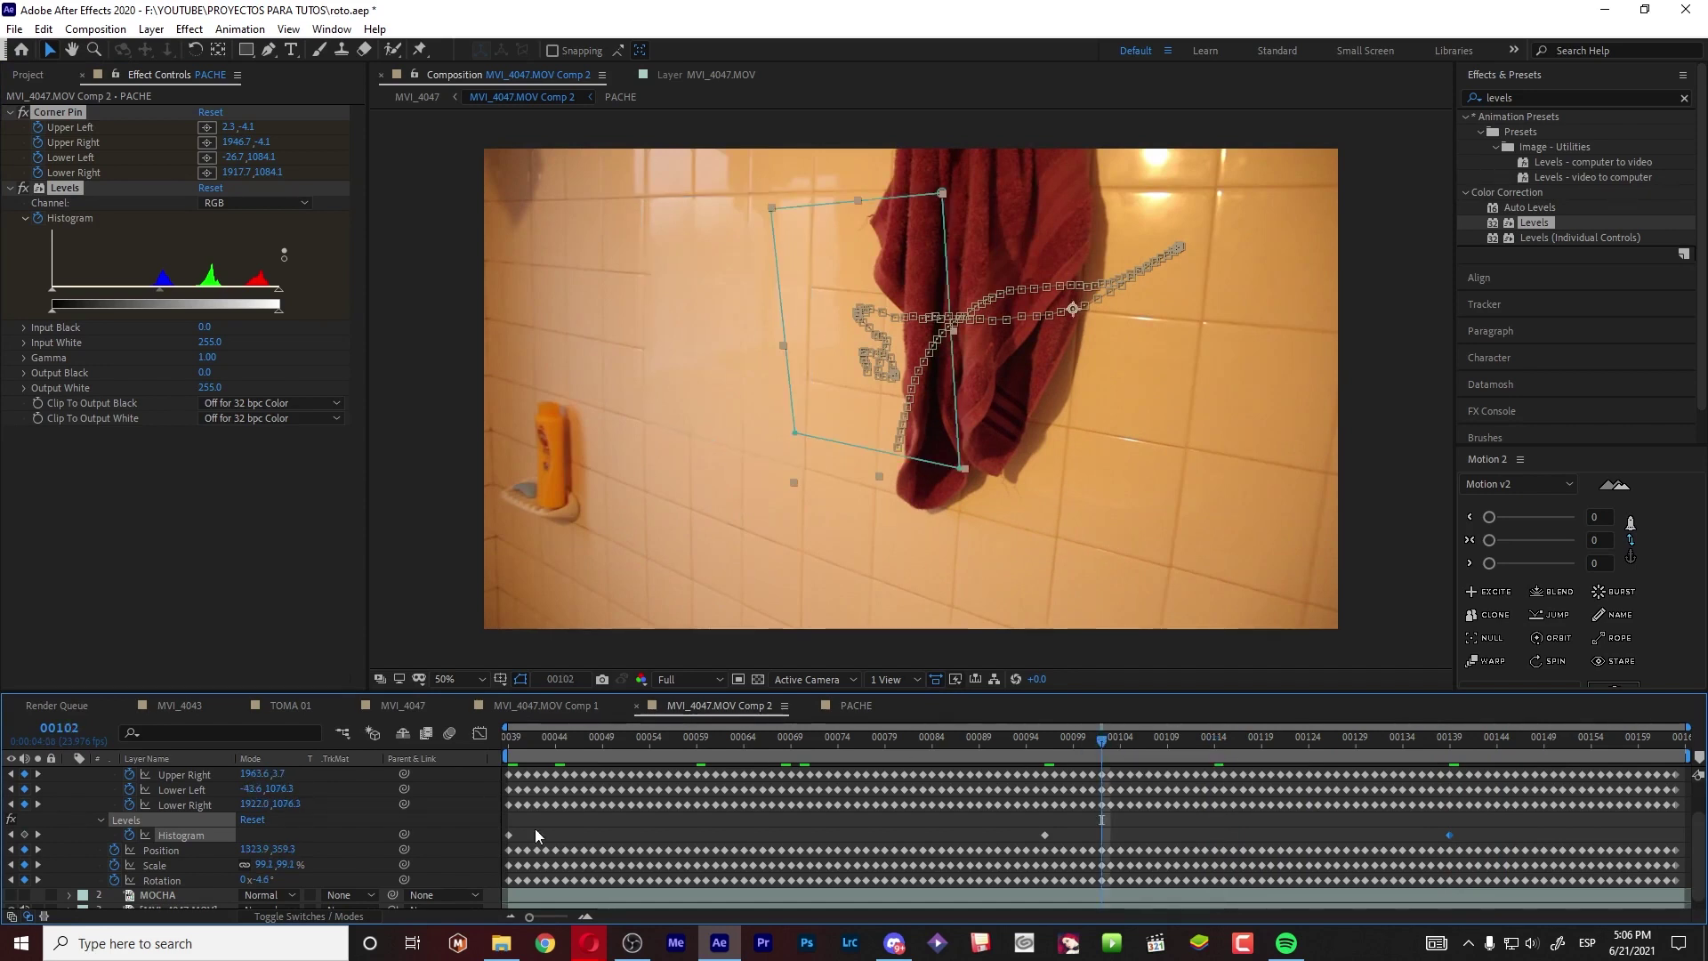
scroll(89, 805, "up", 2)
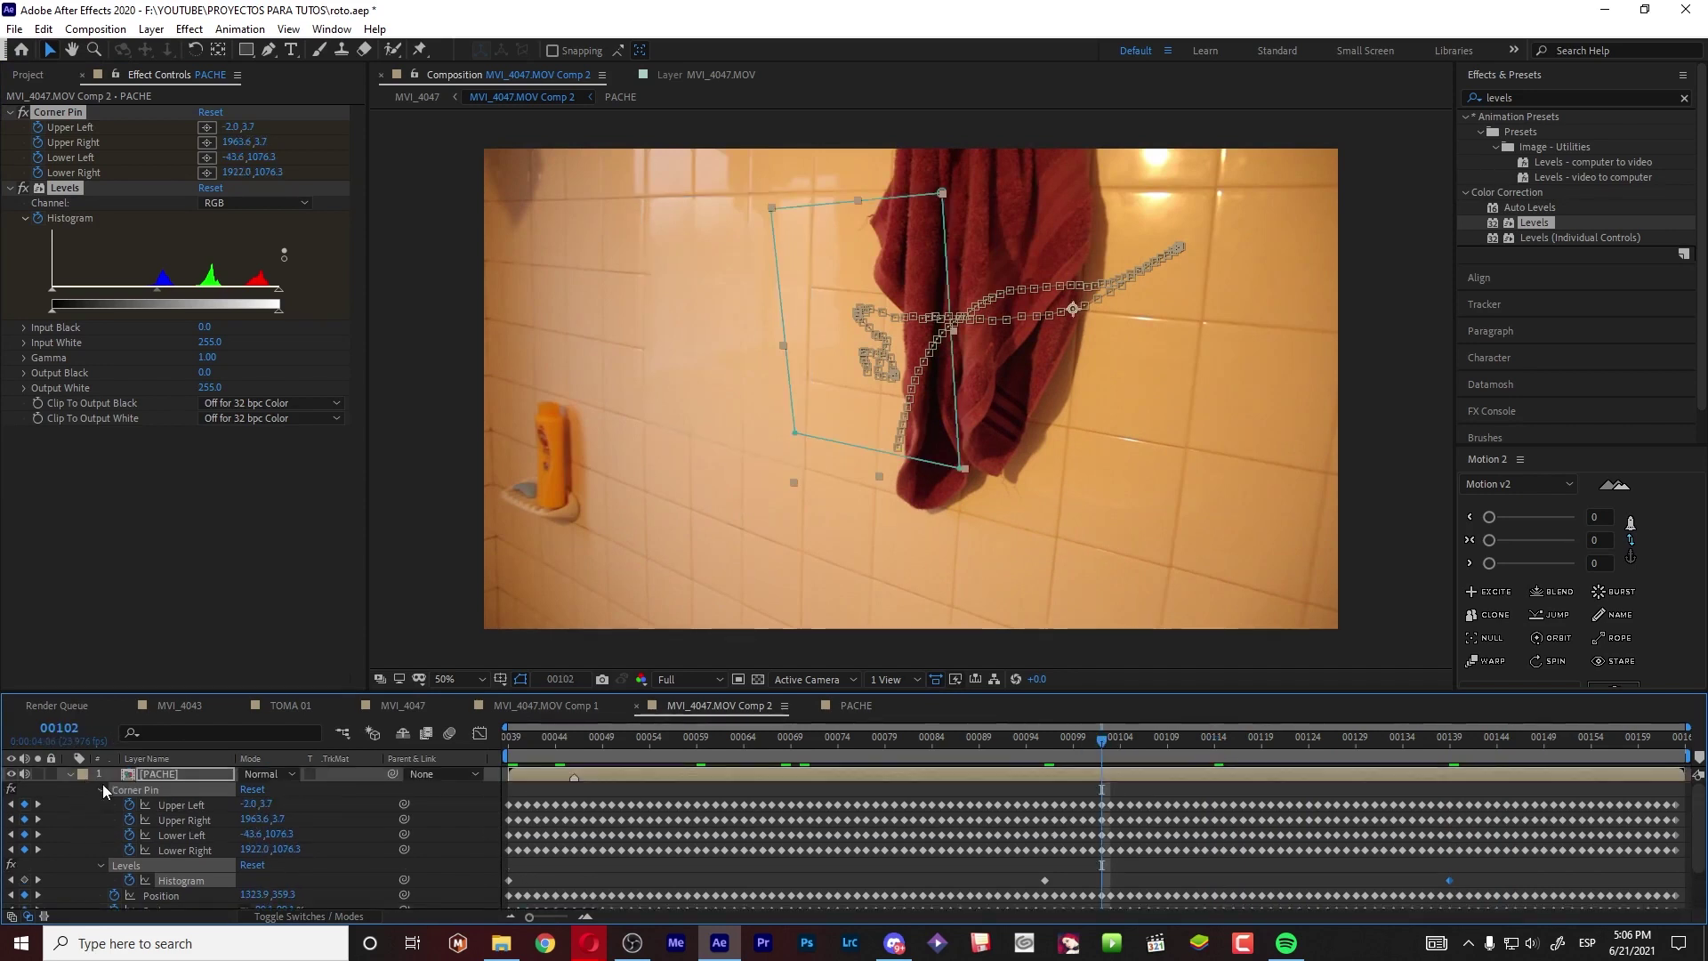
- Collapse PACHE's Corner Pin and Levels properties and review the patch back at frame 00046
left_click(103, 791)
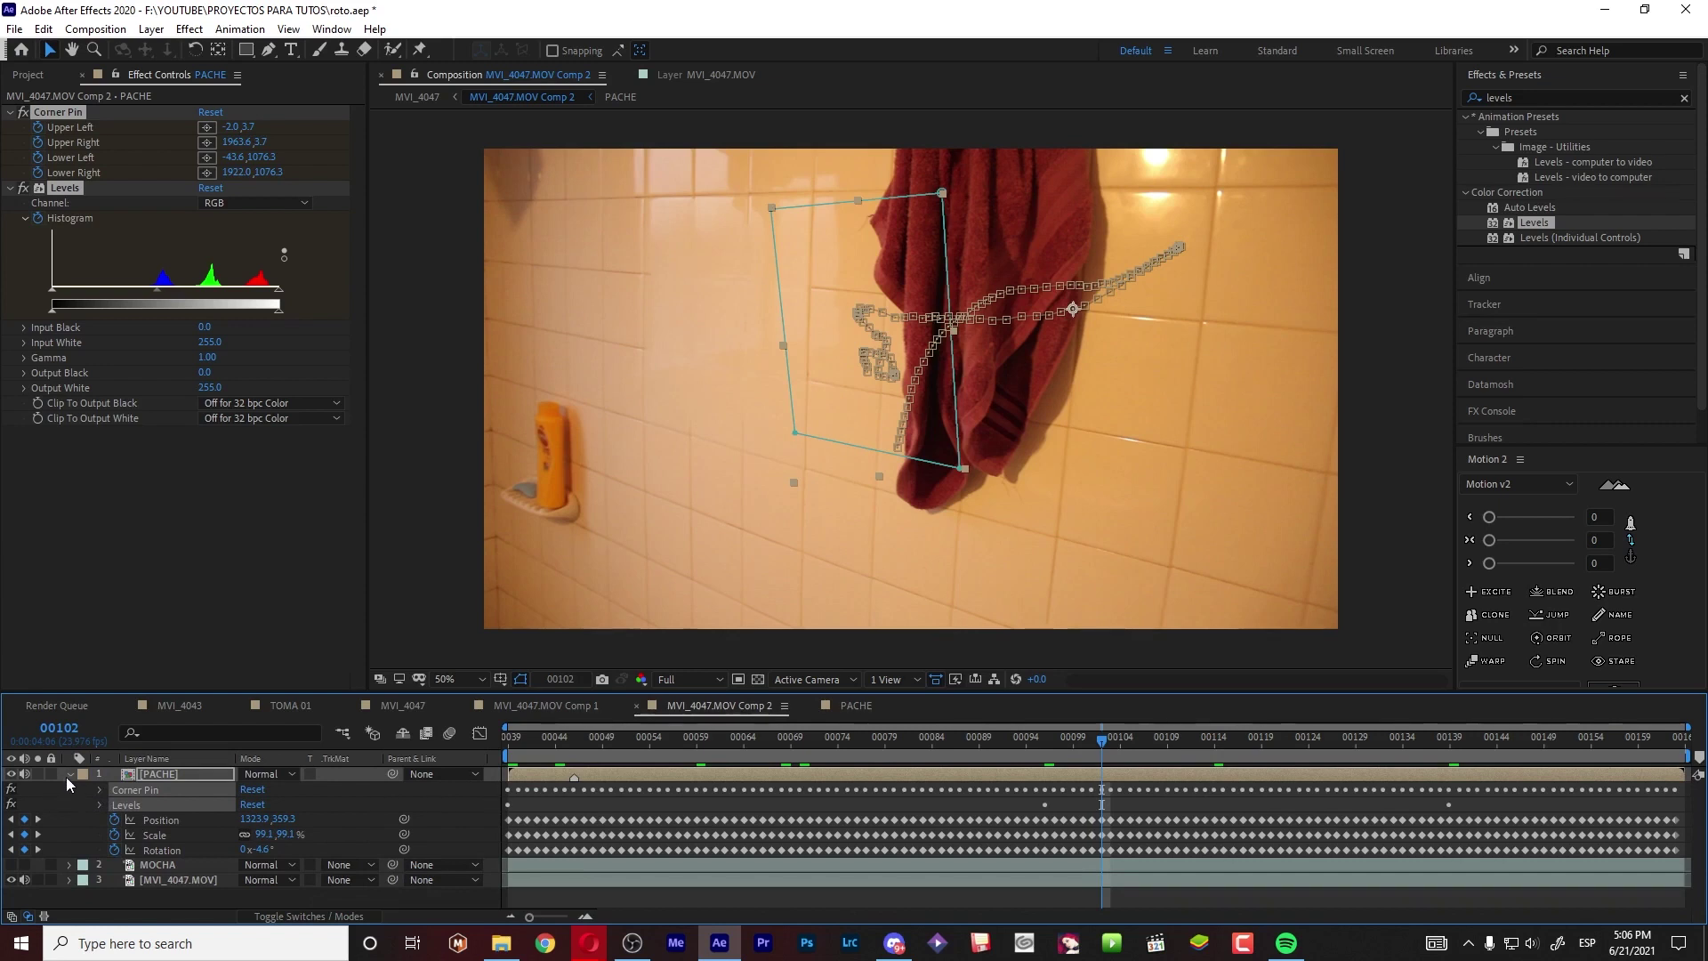
left_click(69, 774)
left_click(263, 862)
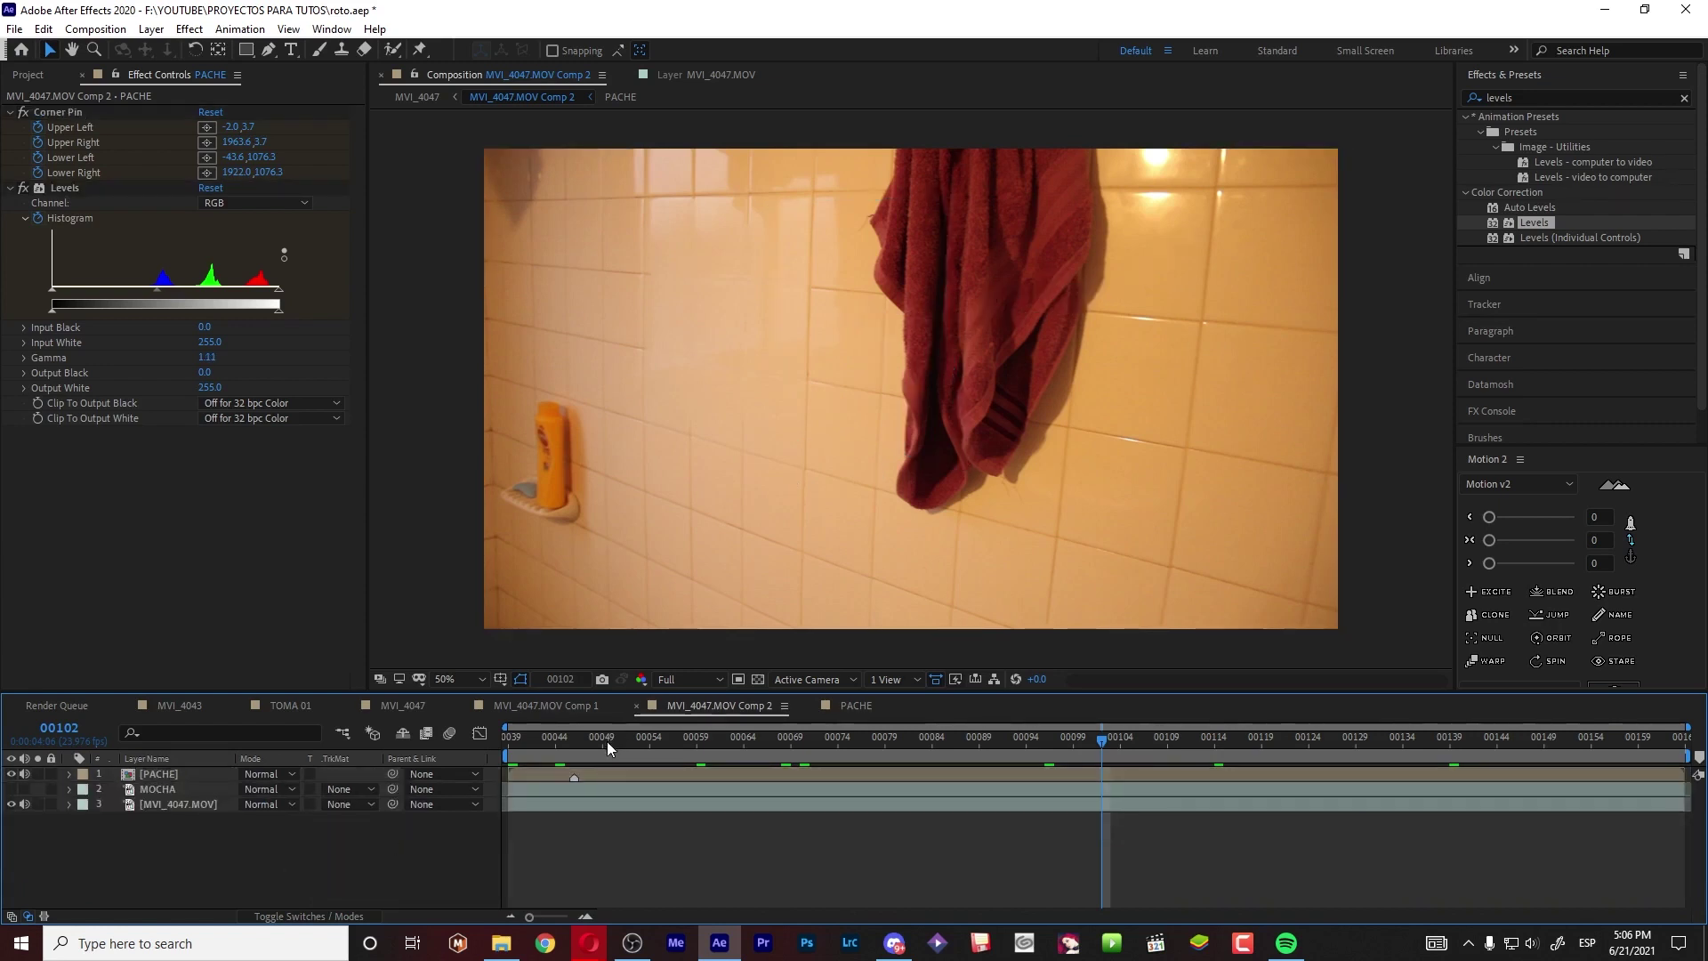
mouse_move(606, 741)
left_mouse_down()
mouse_move(651, 740)
mouse_move(534, 723)
left_mouse_up()
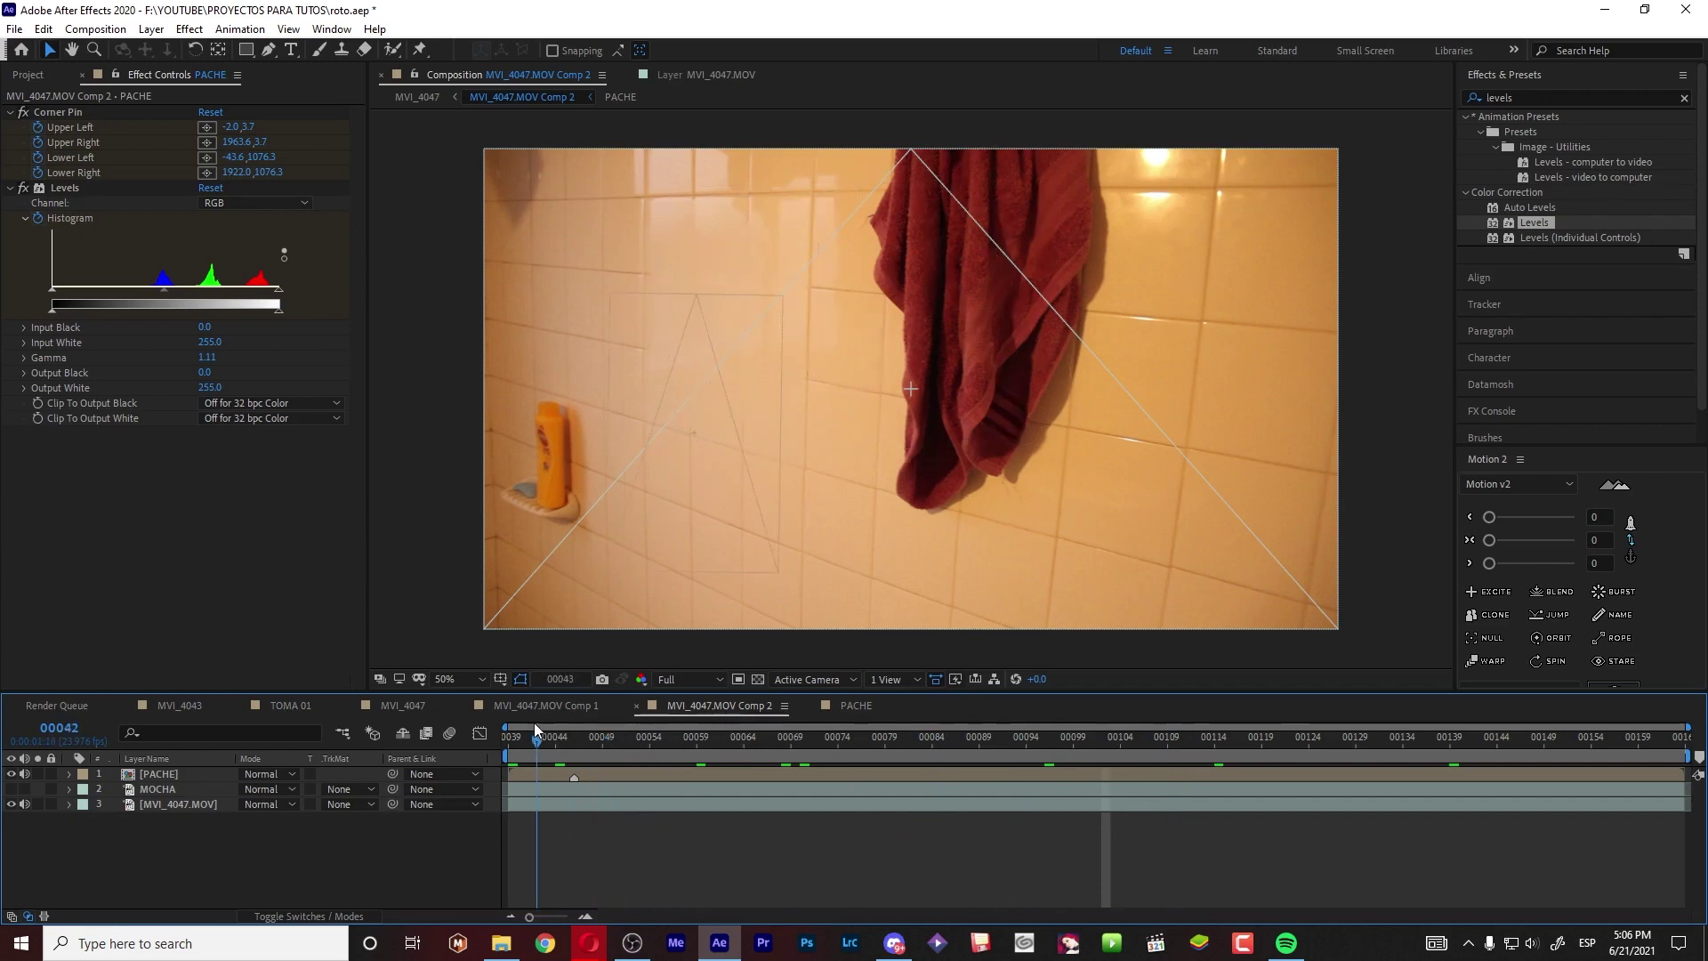
left_click(583, 774)
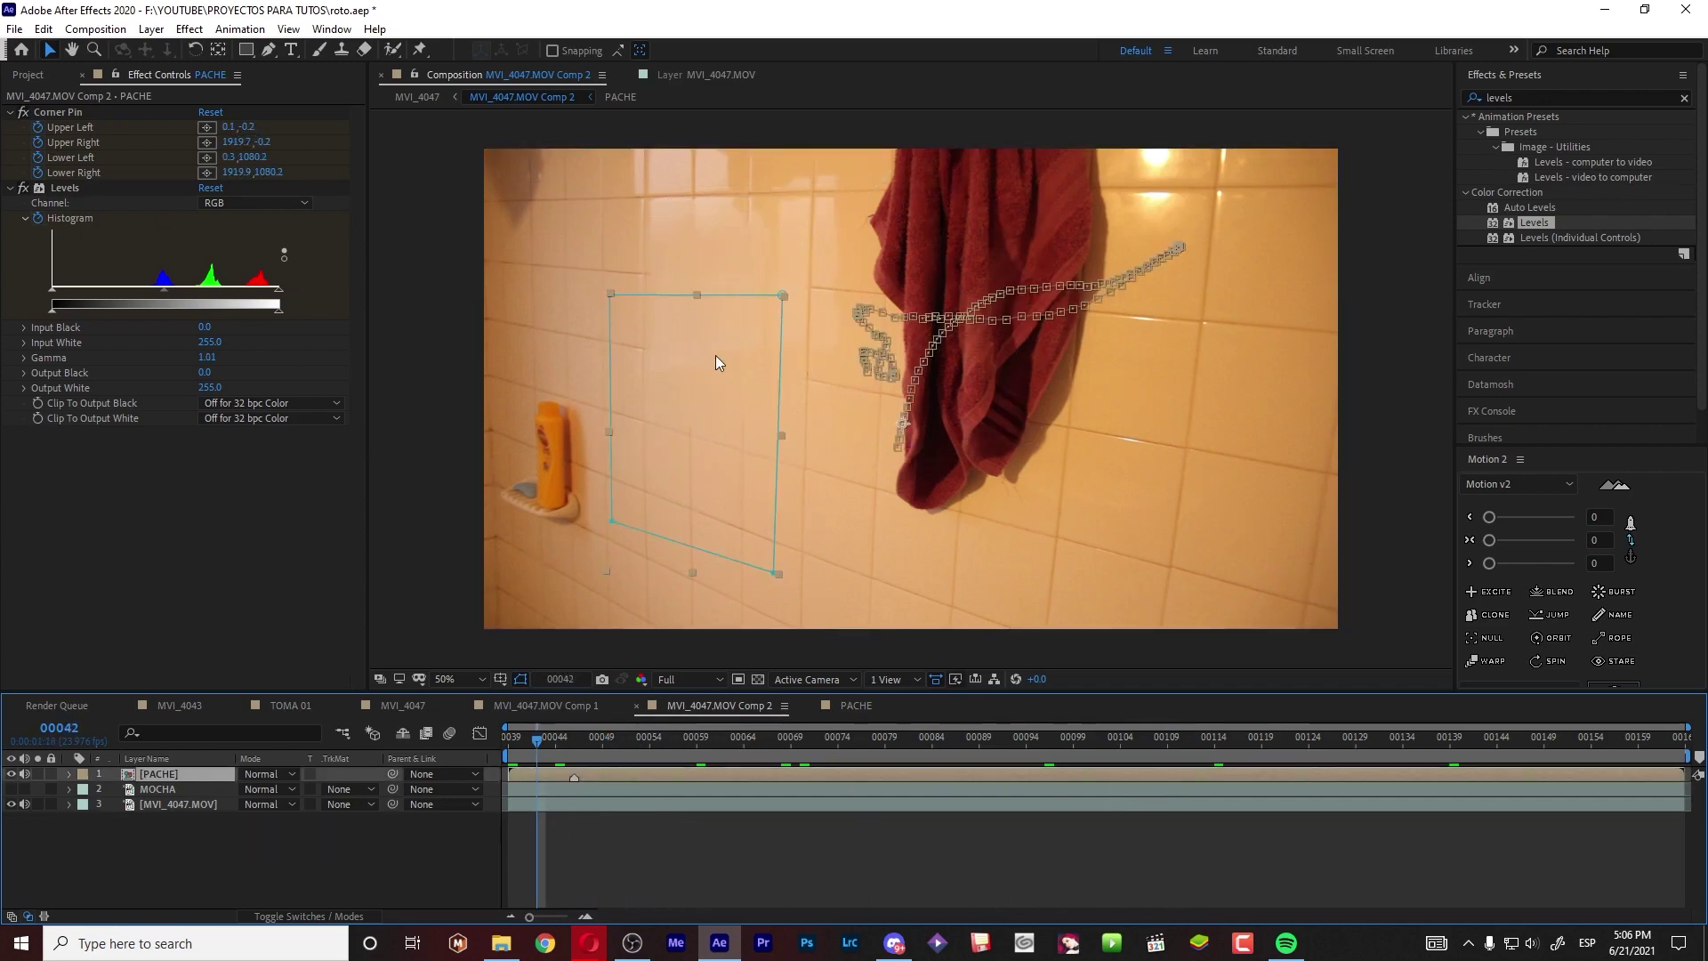
left_click(263, 841)
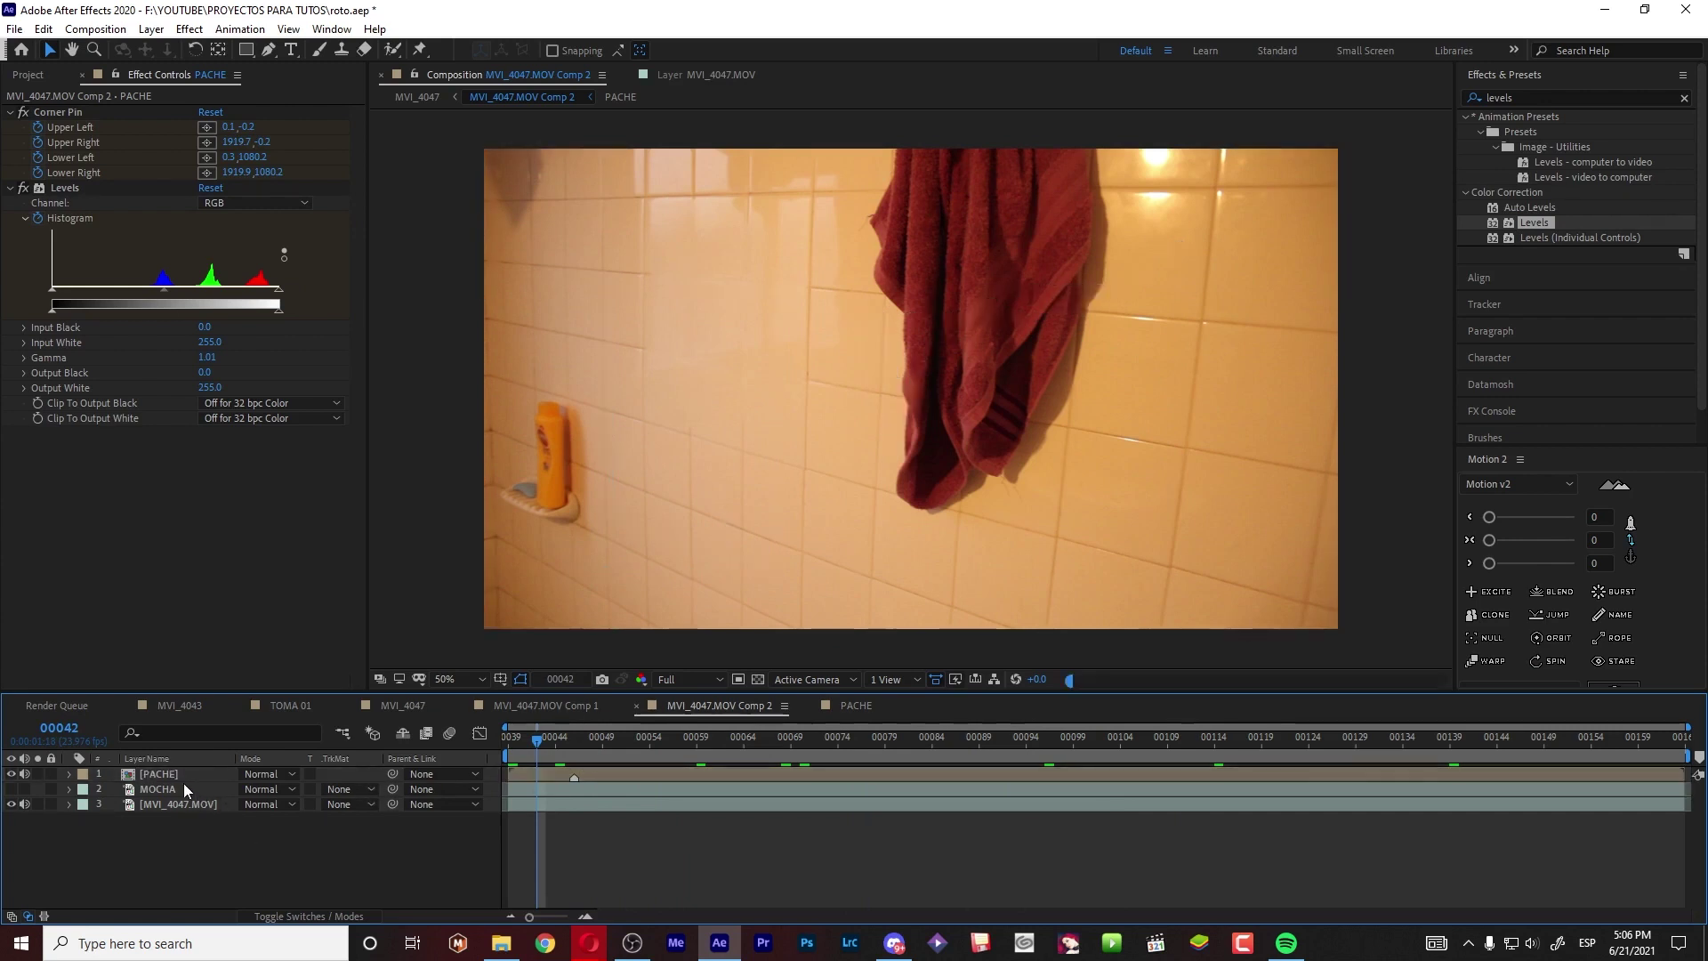
left_click(177, 778)
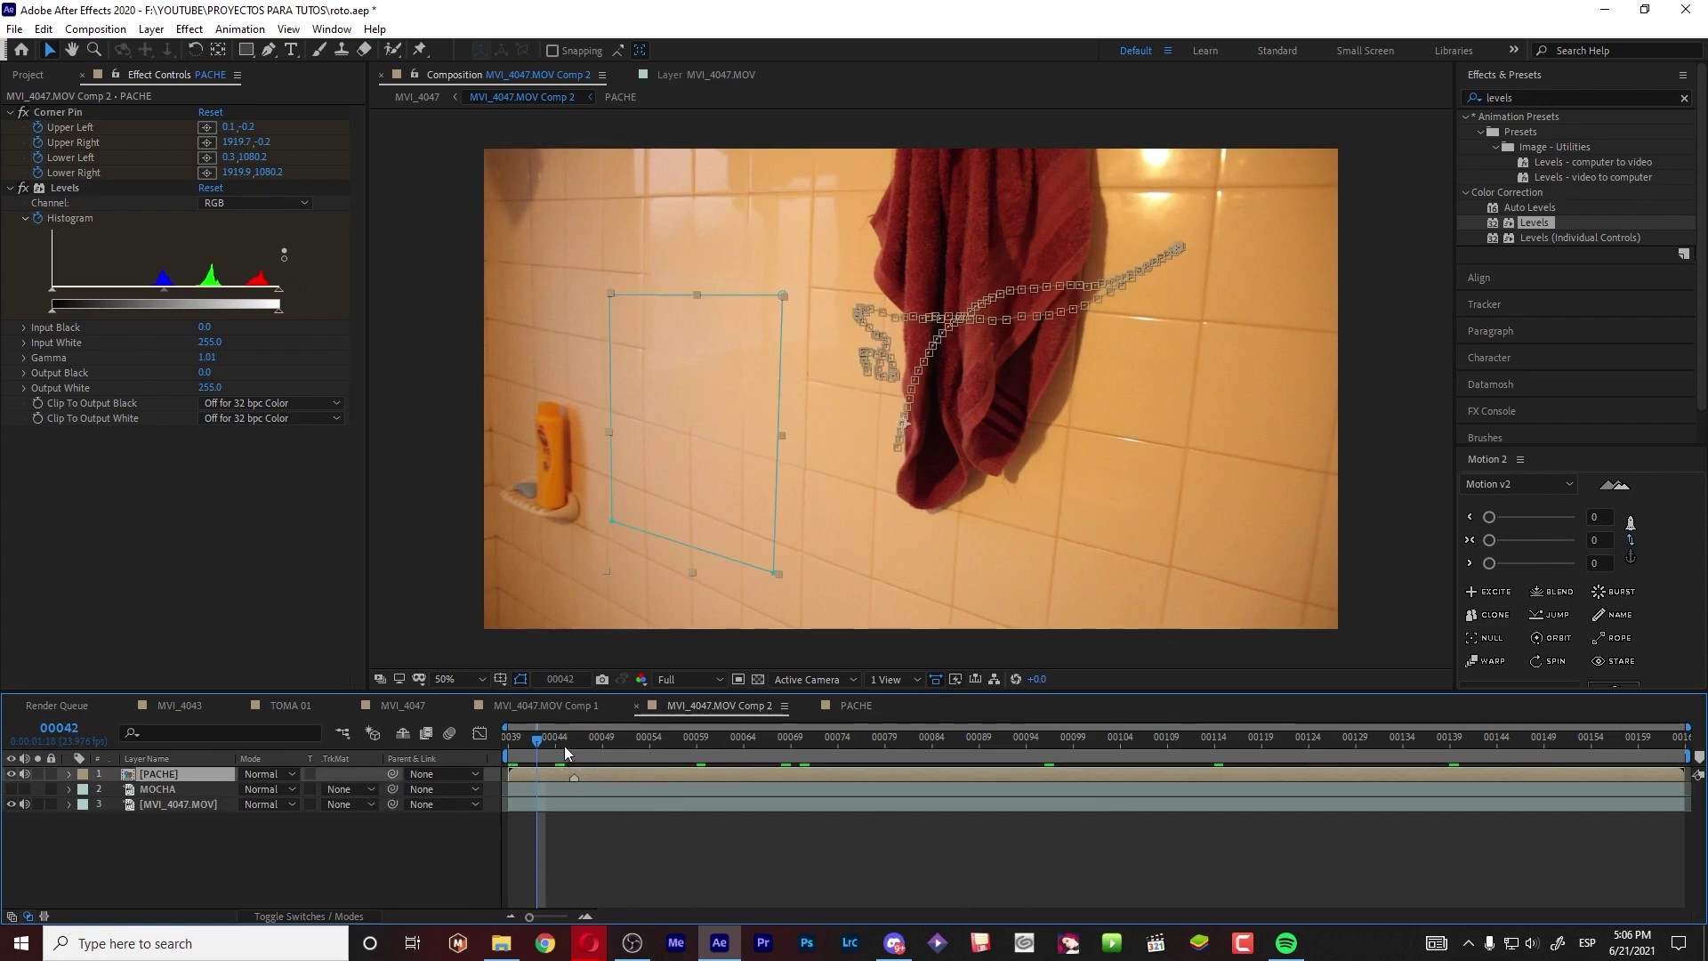
left_click_drag(562, 737, 580, 744)
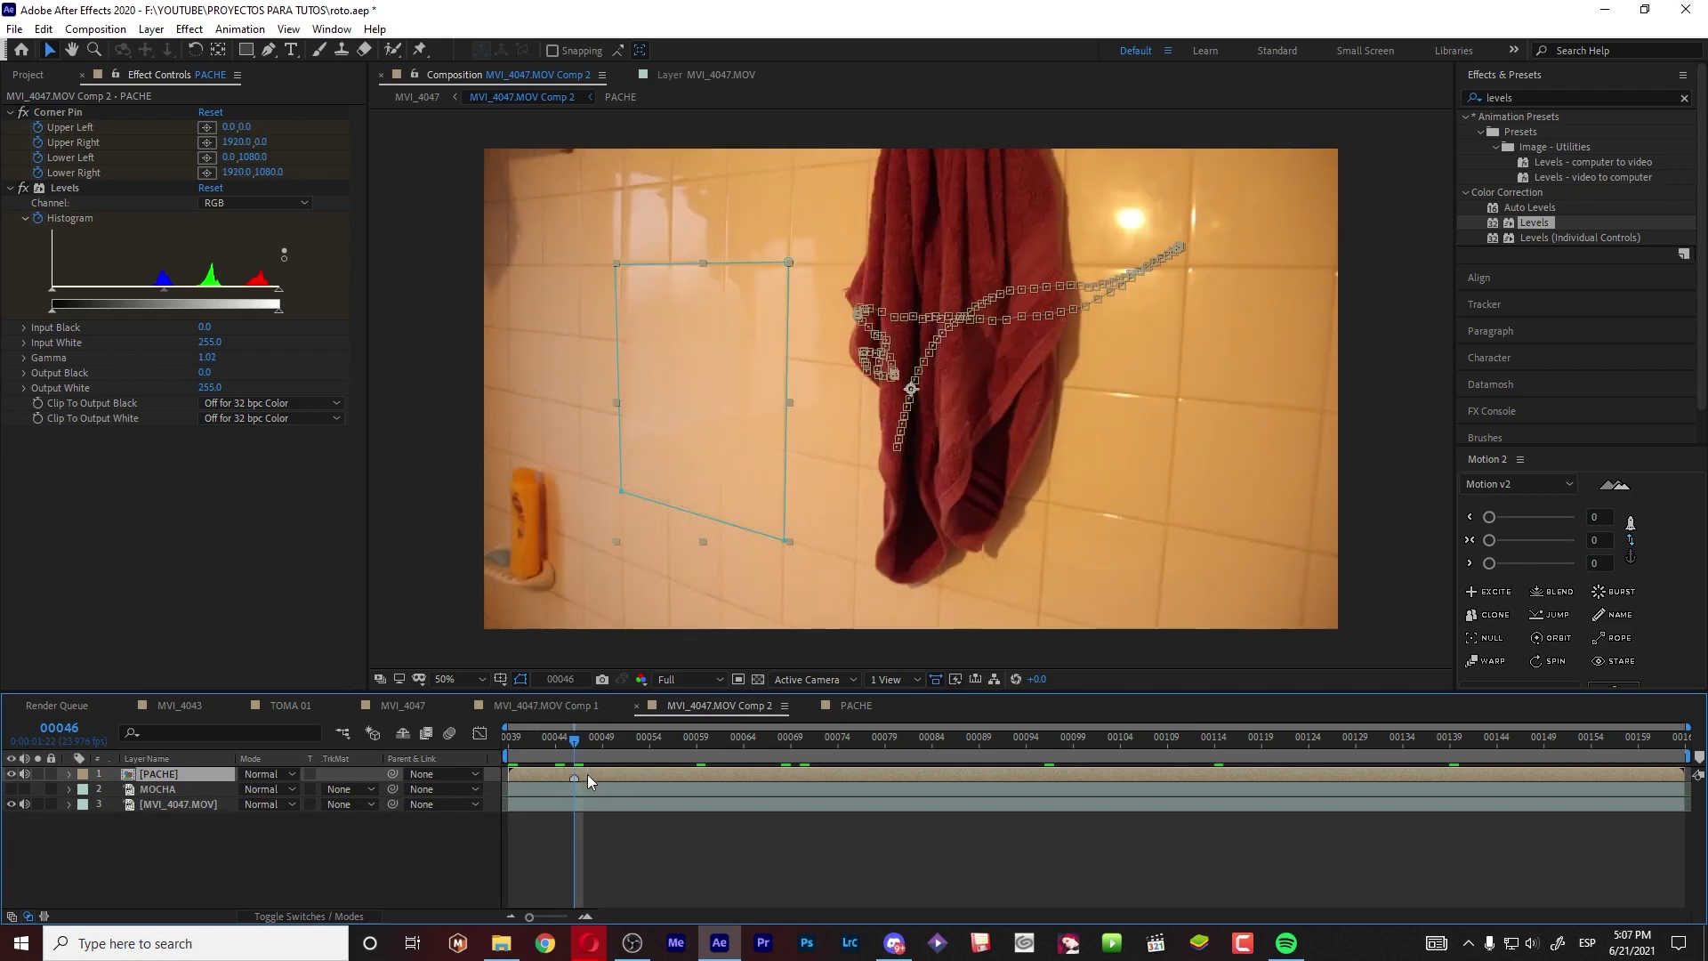
- Select the MOCHA layer and launch Mocha Pro from its Effect Controls
left_click(169, 790)
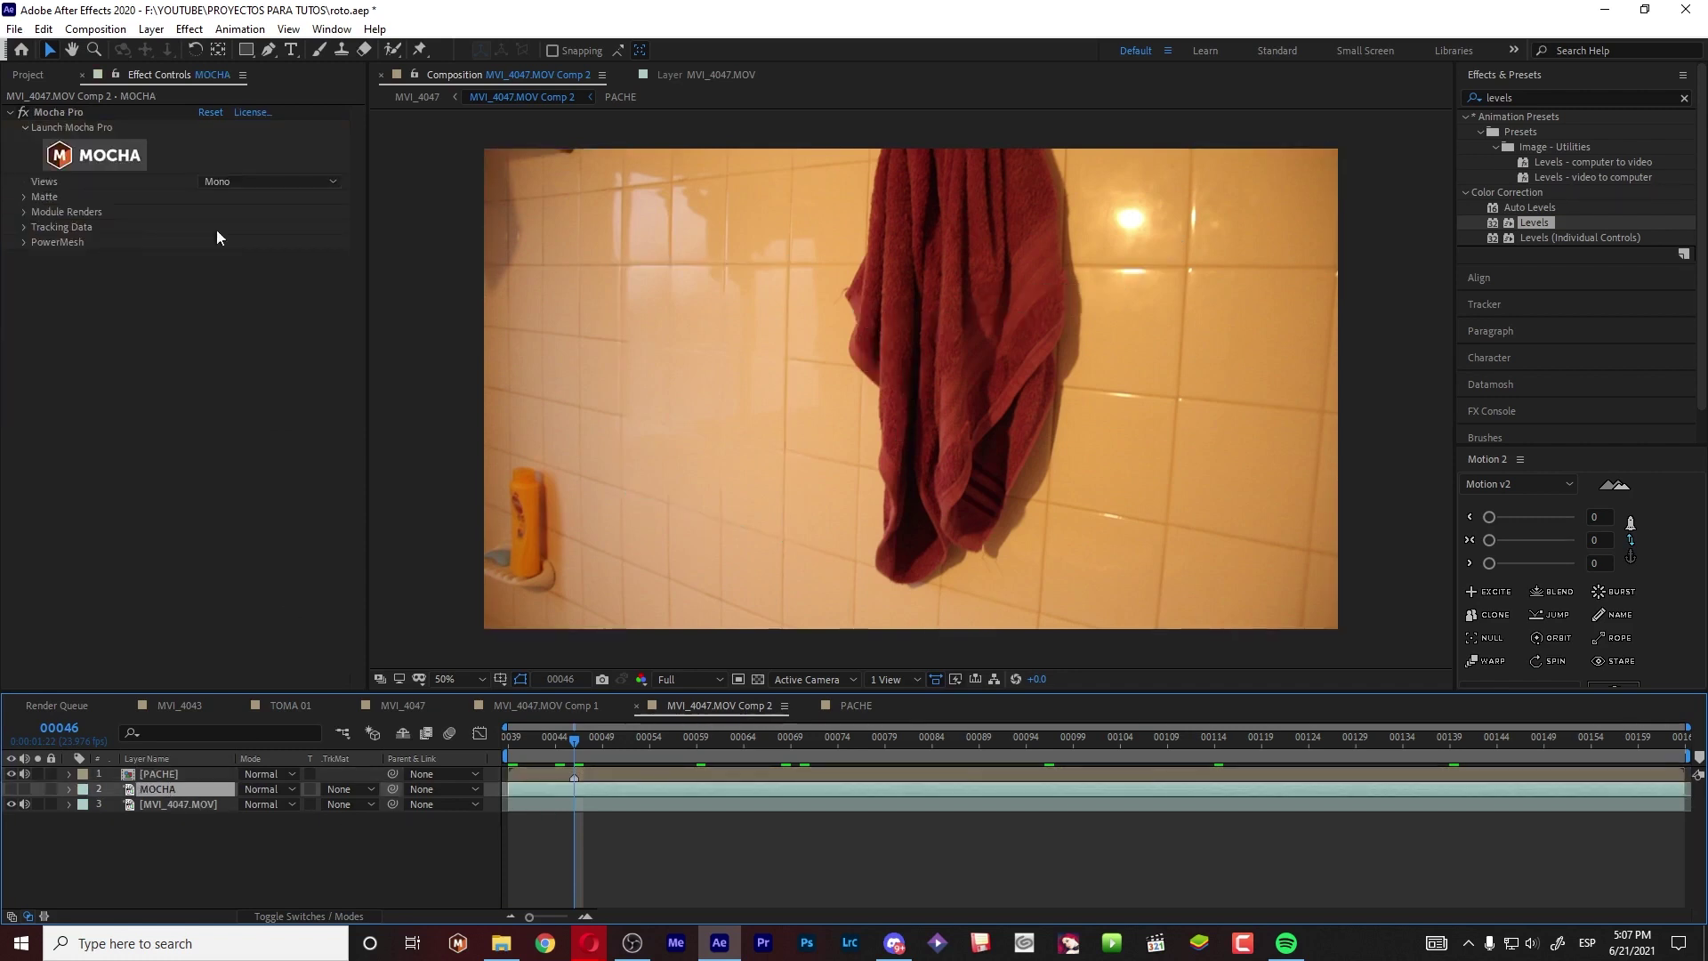
left_click(96, 162)
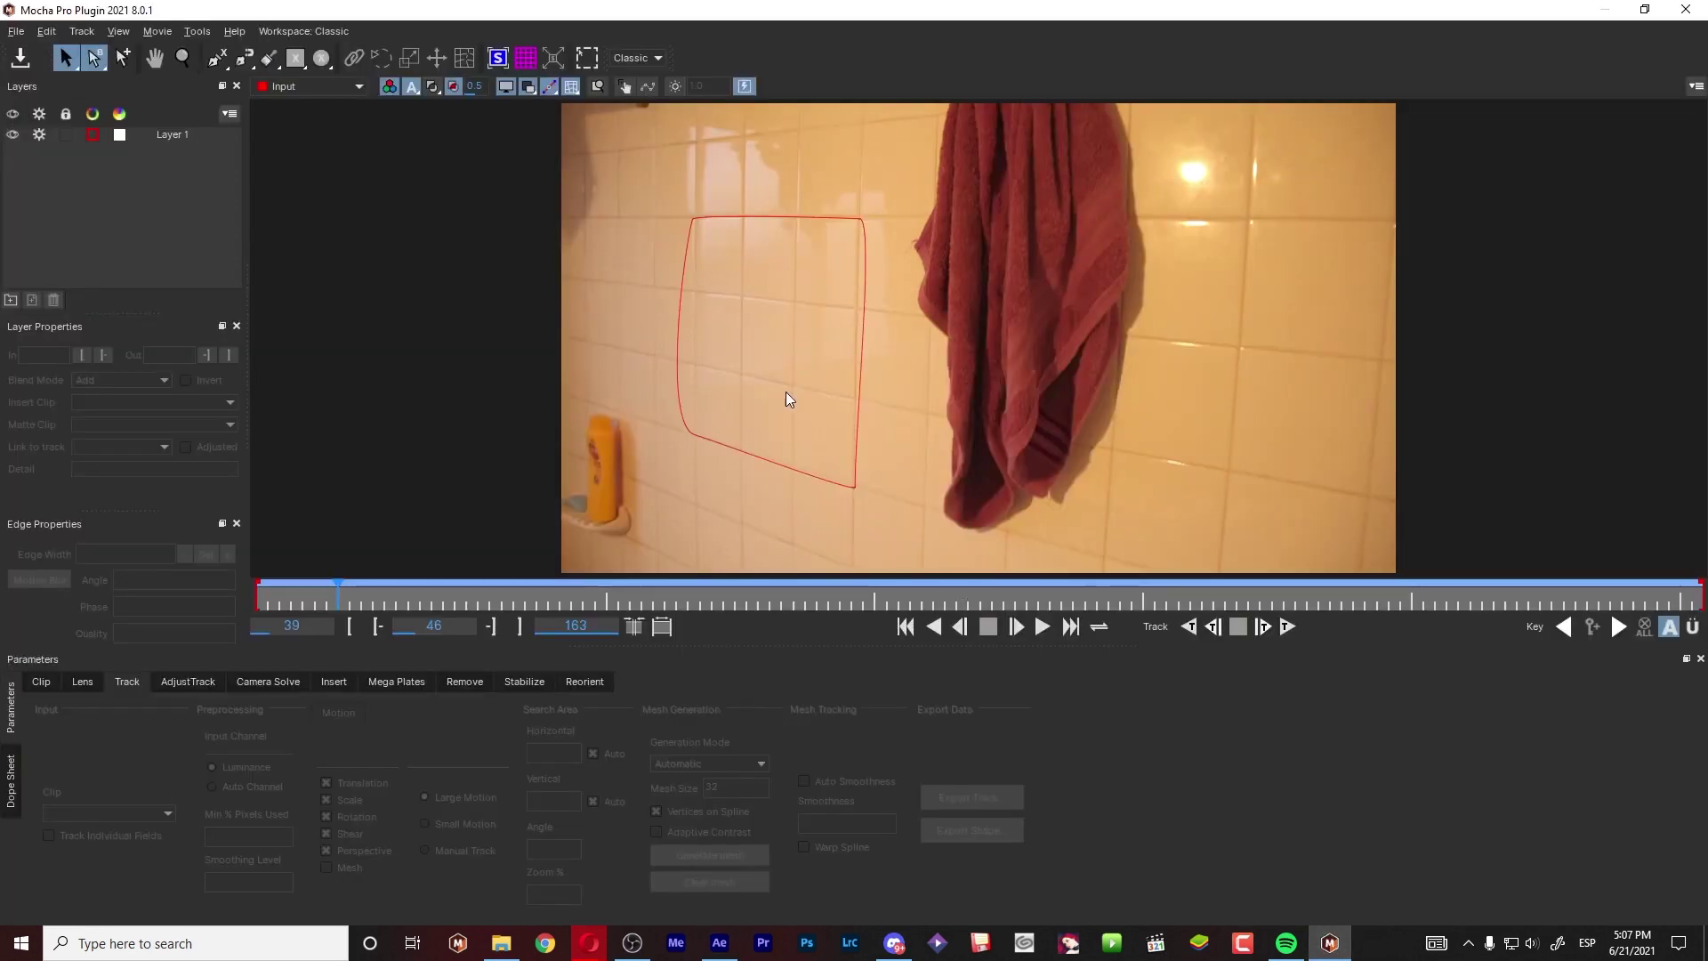
mouse_move(337, 596)
left_mouse_down()
mouse_move(1535, 674)
mouse_move(164, 580)
mouse_move(1701, 572)
mouse_move(238, 561)
left_mouse_up()
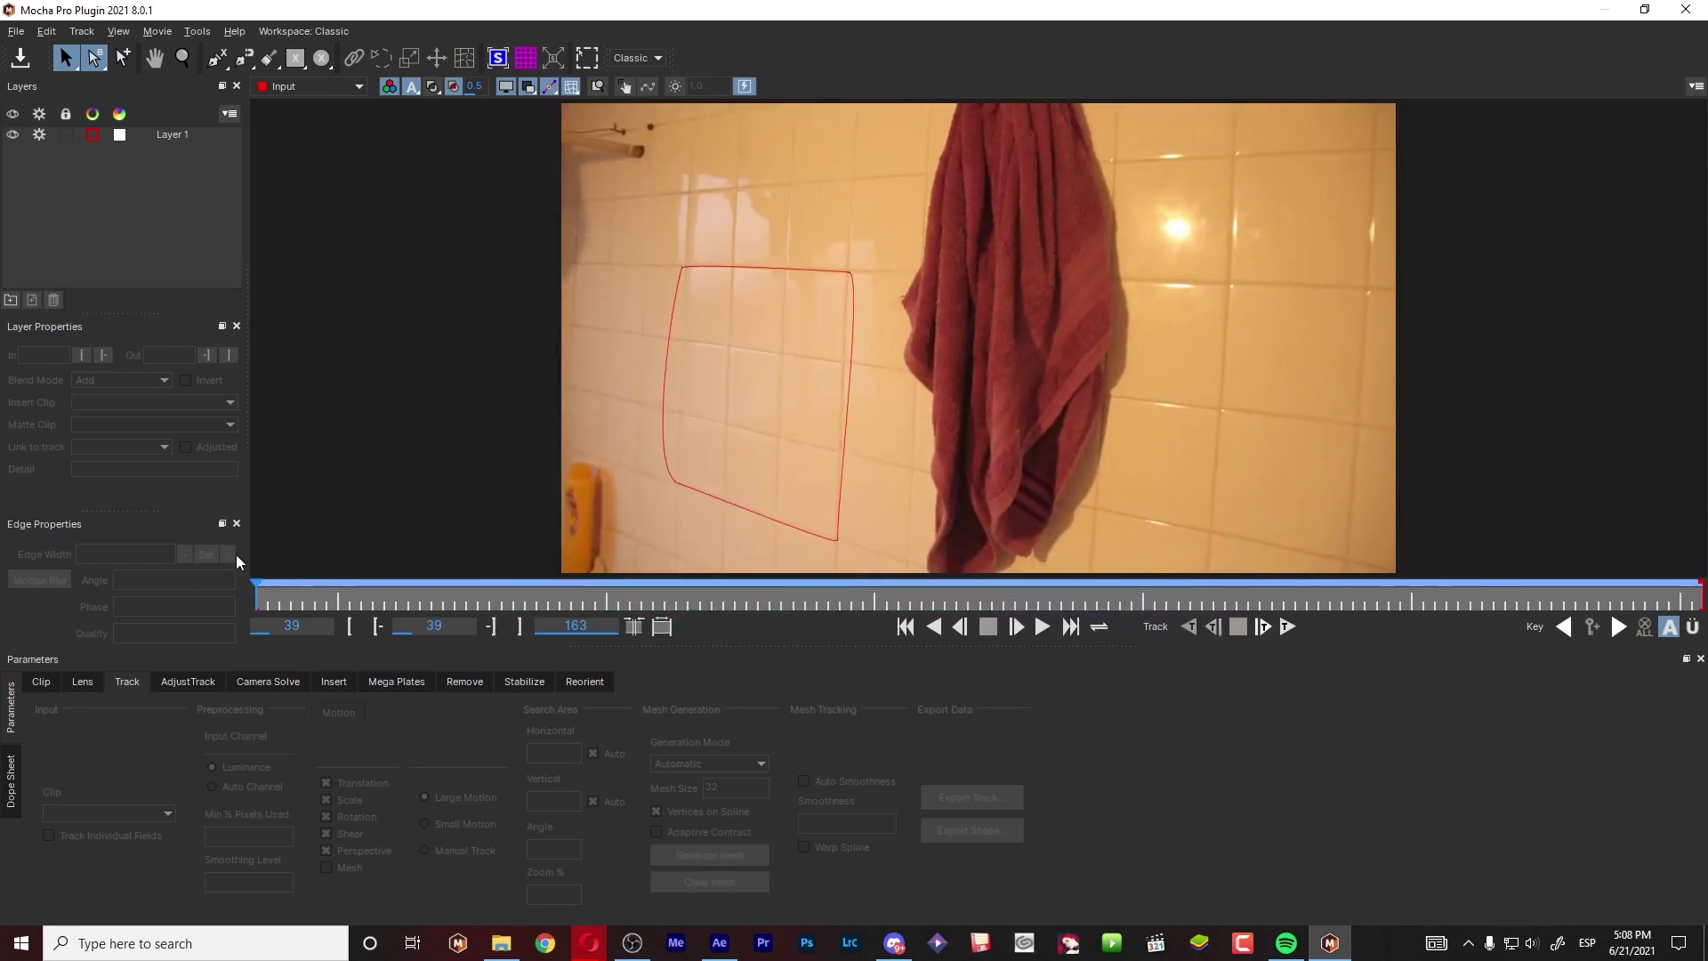
mouse_move(258, 600)
left_mouse_down()
mouse_move(1525, 606)
mouse_move(235, 614)
left_mouse_up()
mouse_move(257, 596)
left_mouse_down()
mouse_move(1425, 648)
mouse_move(715, 605)
mouse_move(879, 594)
mouse_move(674, 568)
mouse_move(1346, 623)
mouse_move(1700, 623)
left_mouse_up()
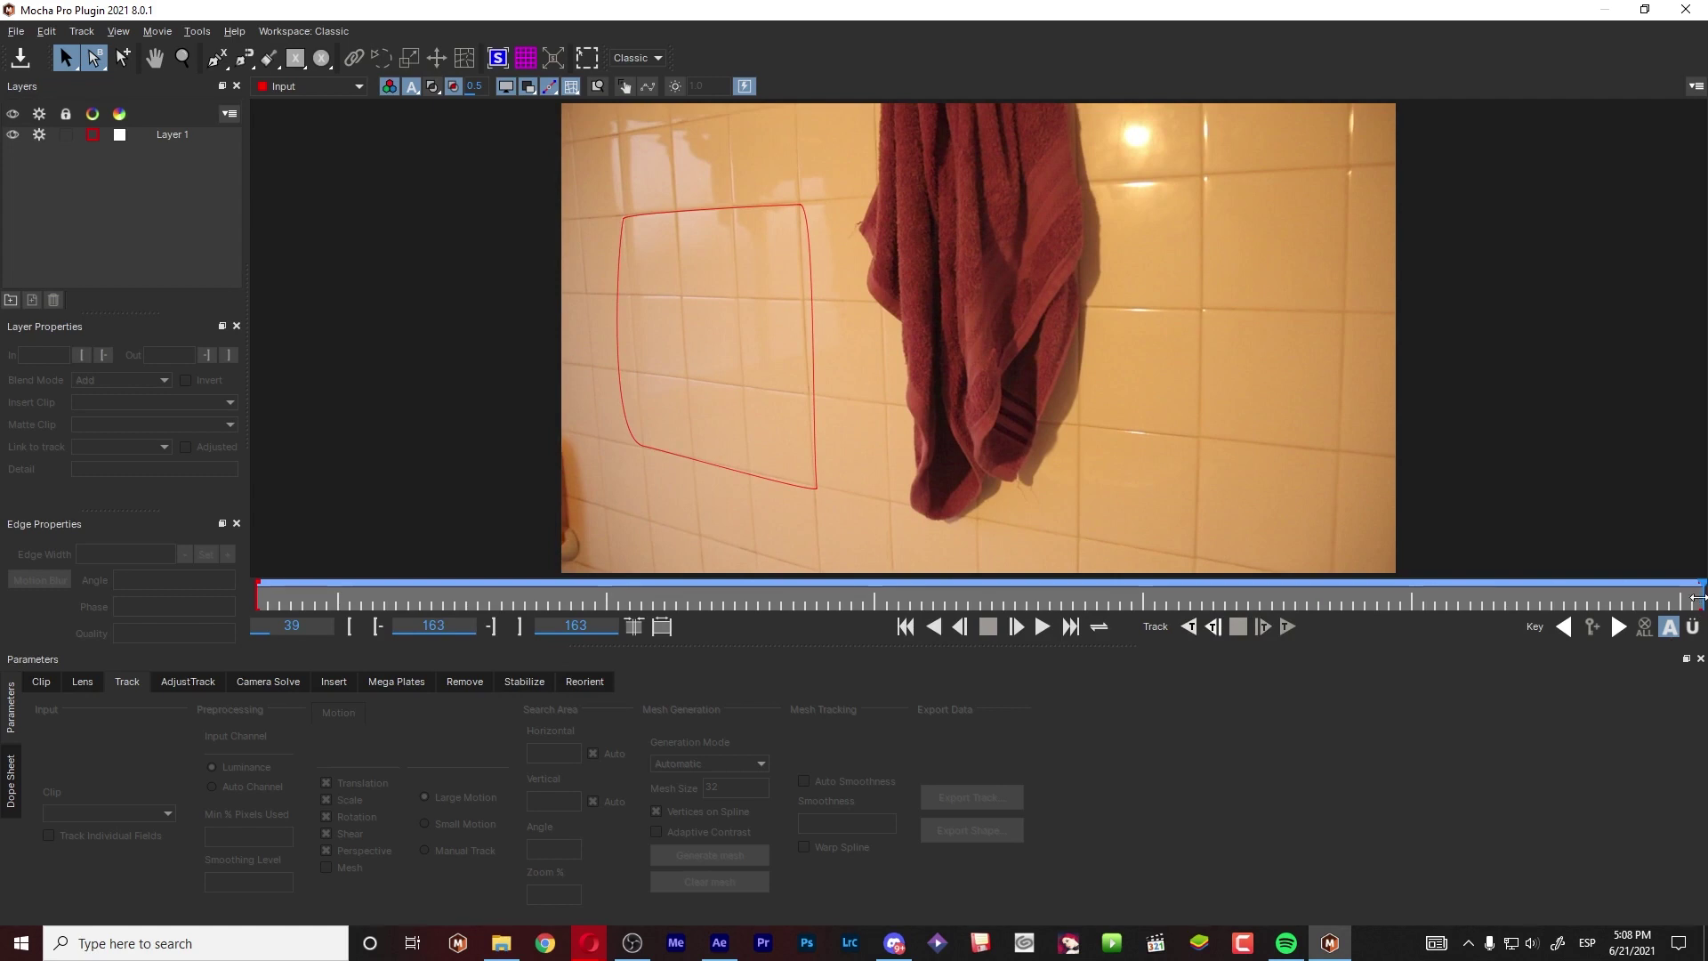
left_click_drag(1697, 597, 253, 601)
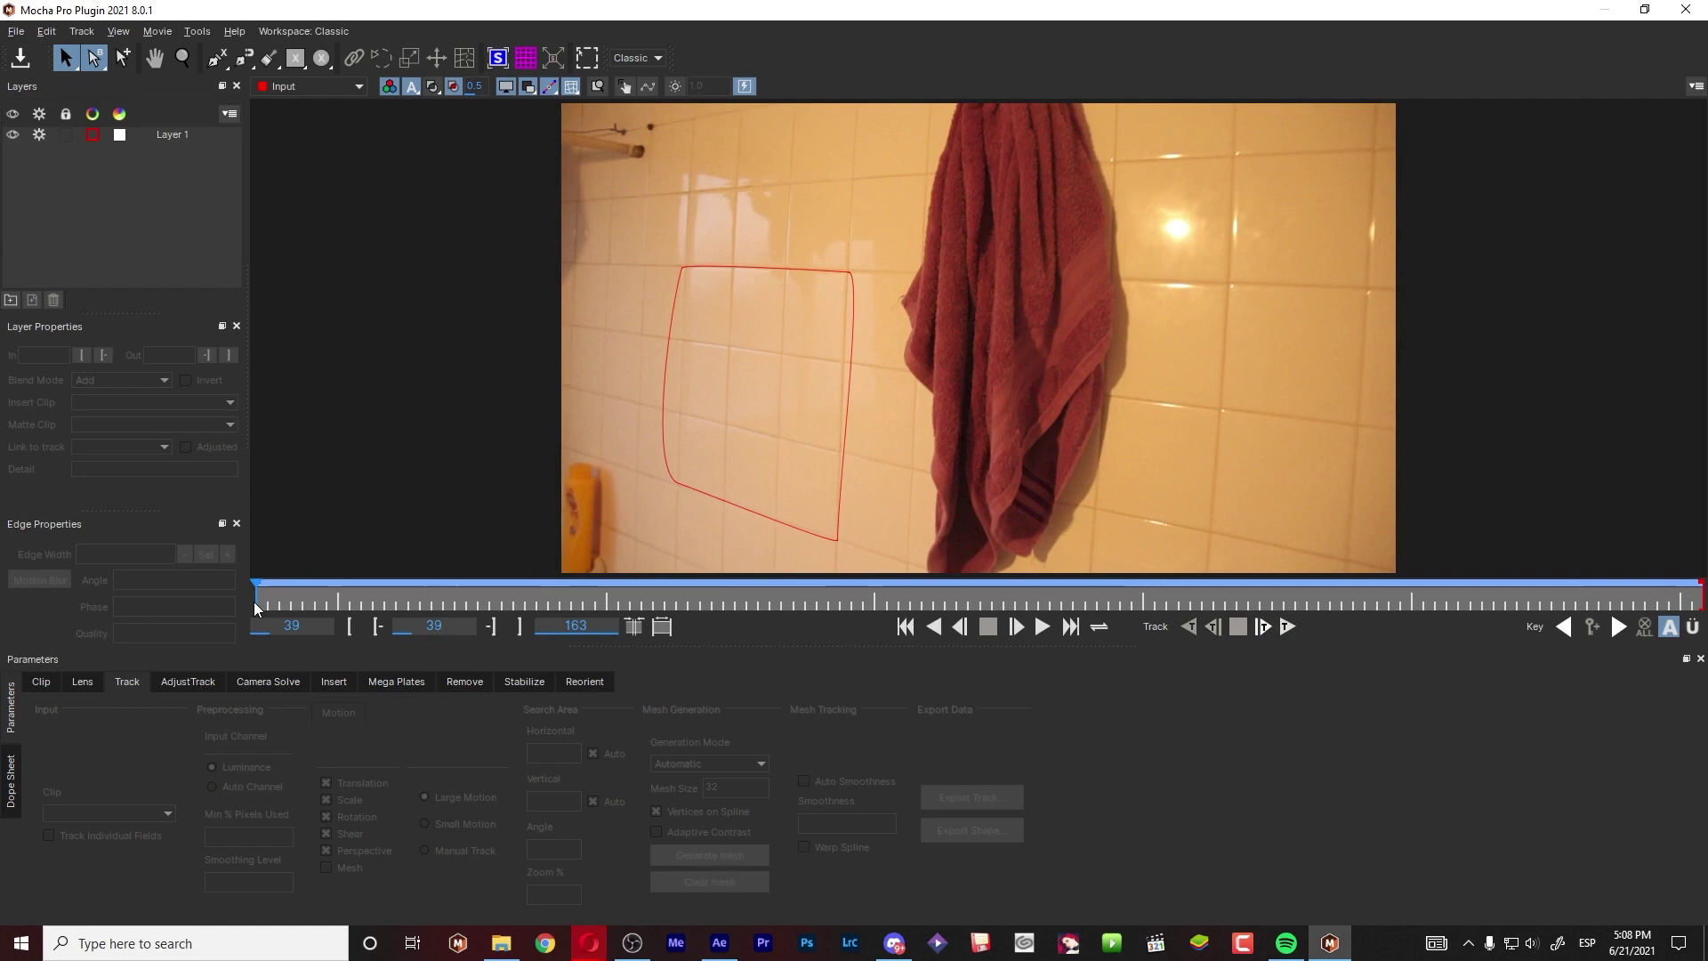
mouse_move(253, 602)
left_mouse_down()
mouse_move(448, 591)
mouse_move(267, 591)
left_mouse_up()
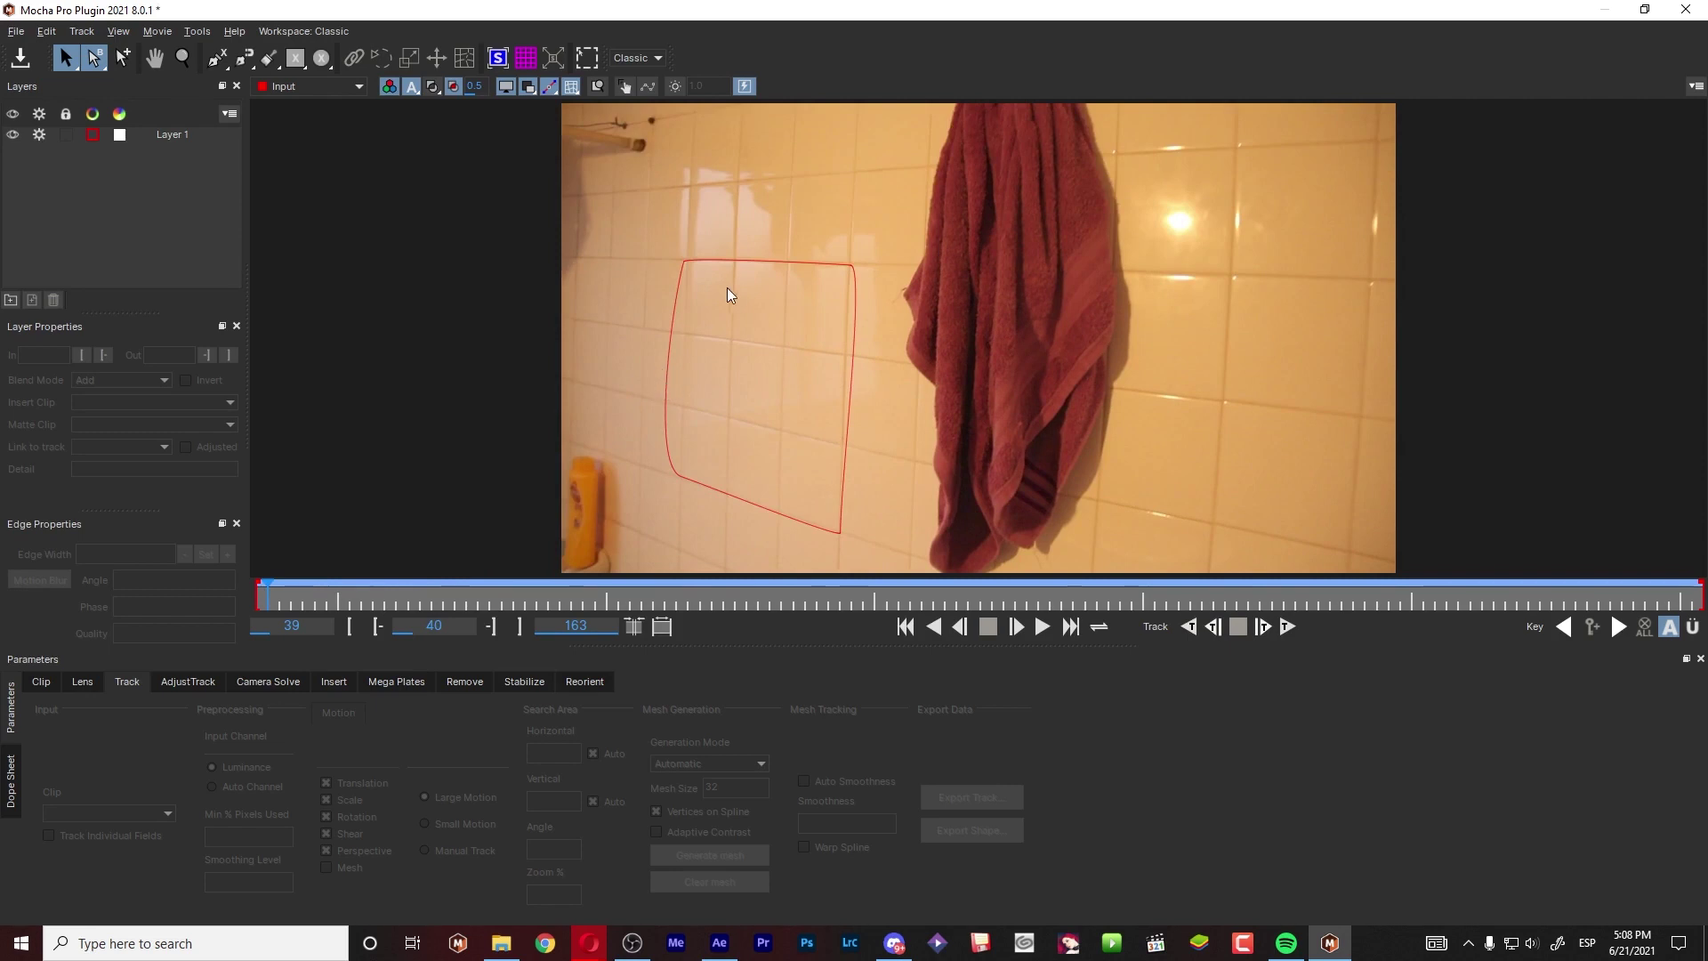
- Preview the Logo clip in the viewer, then set Layer 1's Insert Clip to Logo
left_click(738, 263)
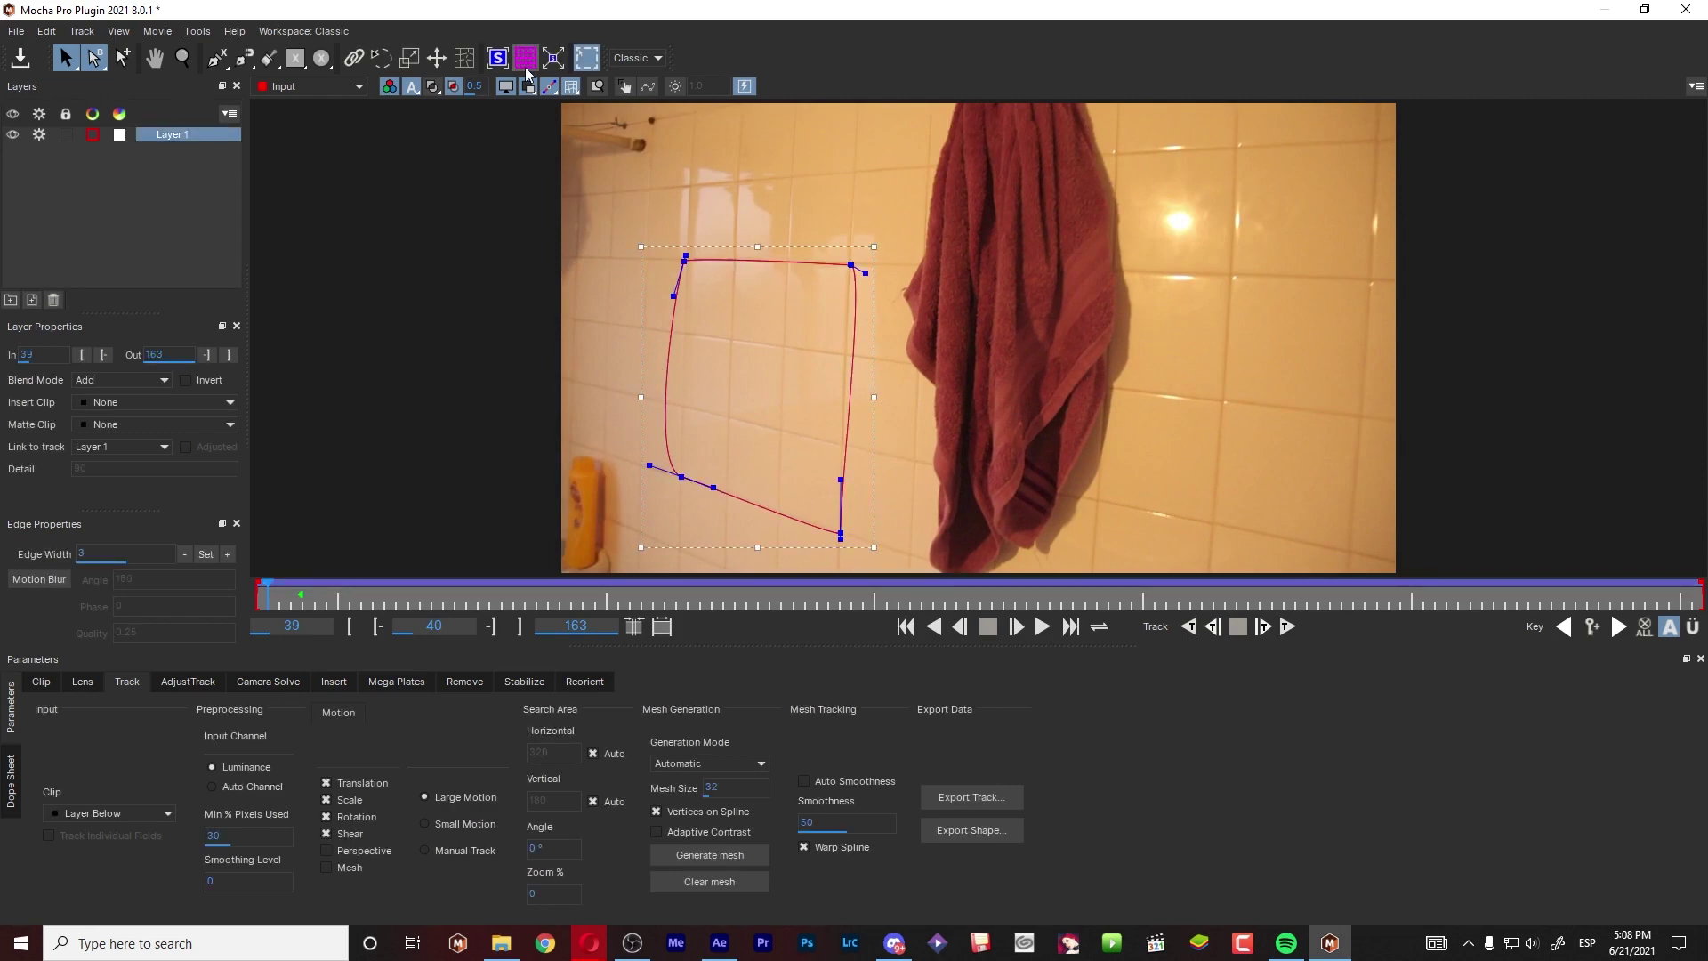
left_click(311, 89)
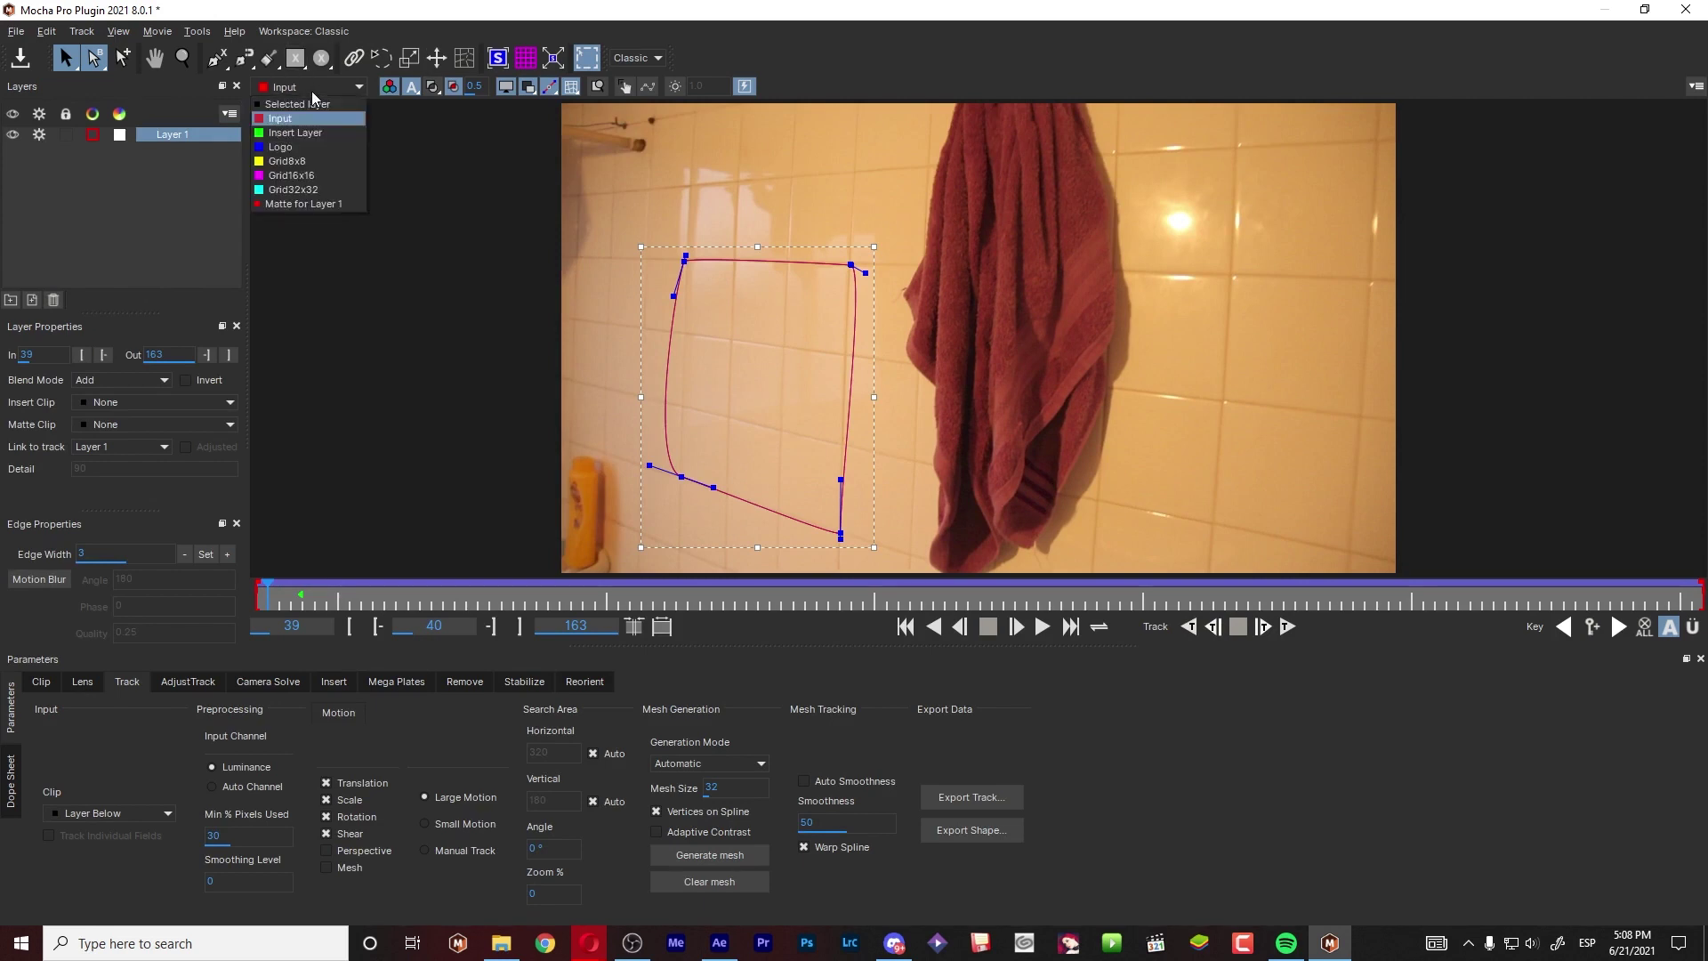
left_click(306, 147)
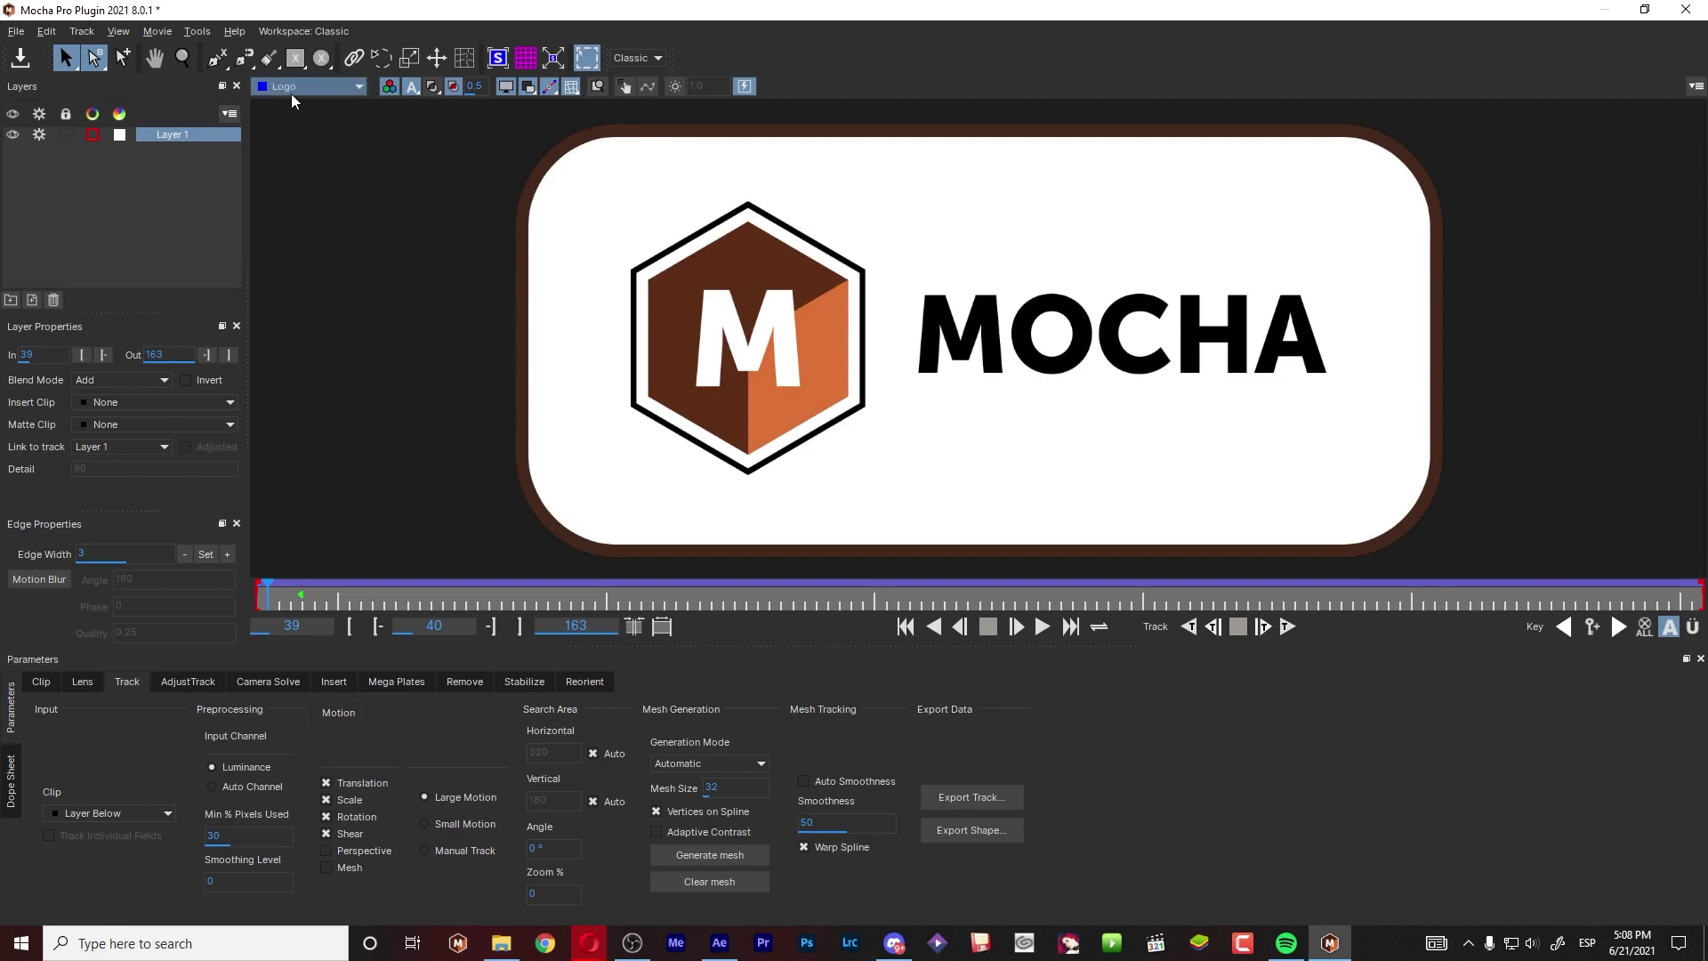
left_click(291, 91)
left_click(301, 108)
left_click(795, 263)
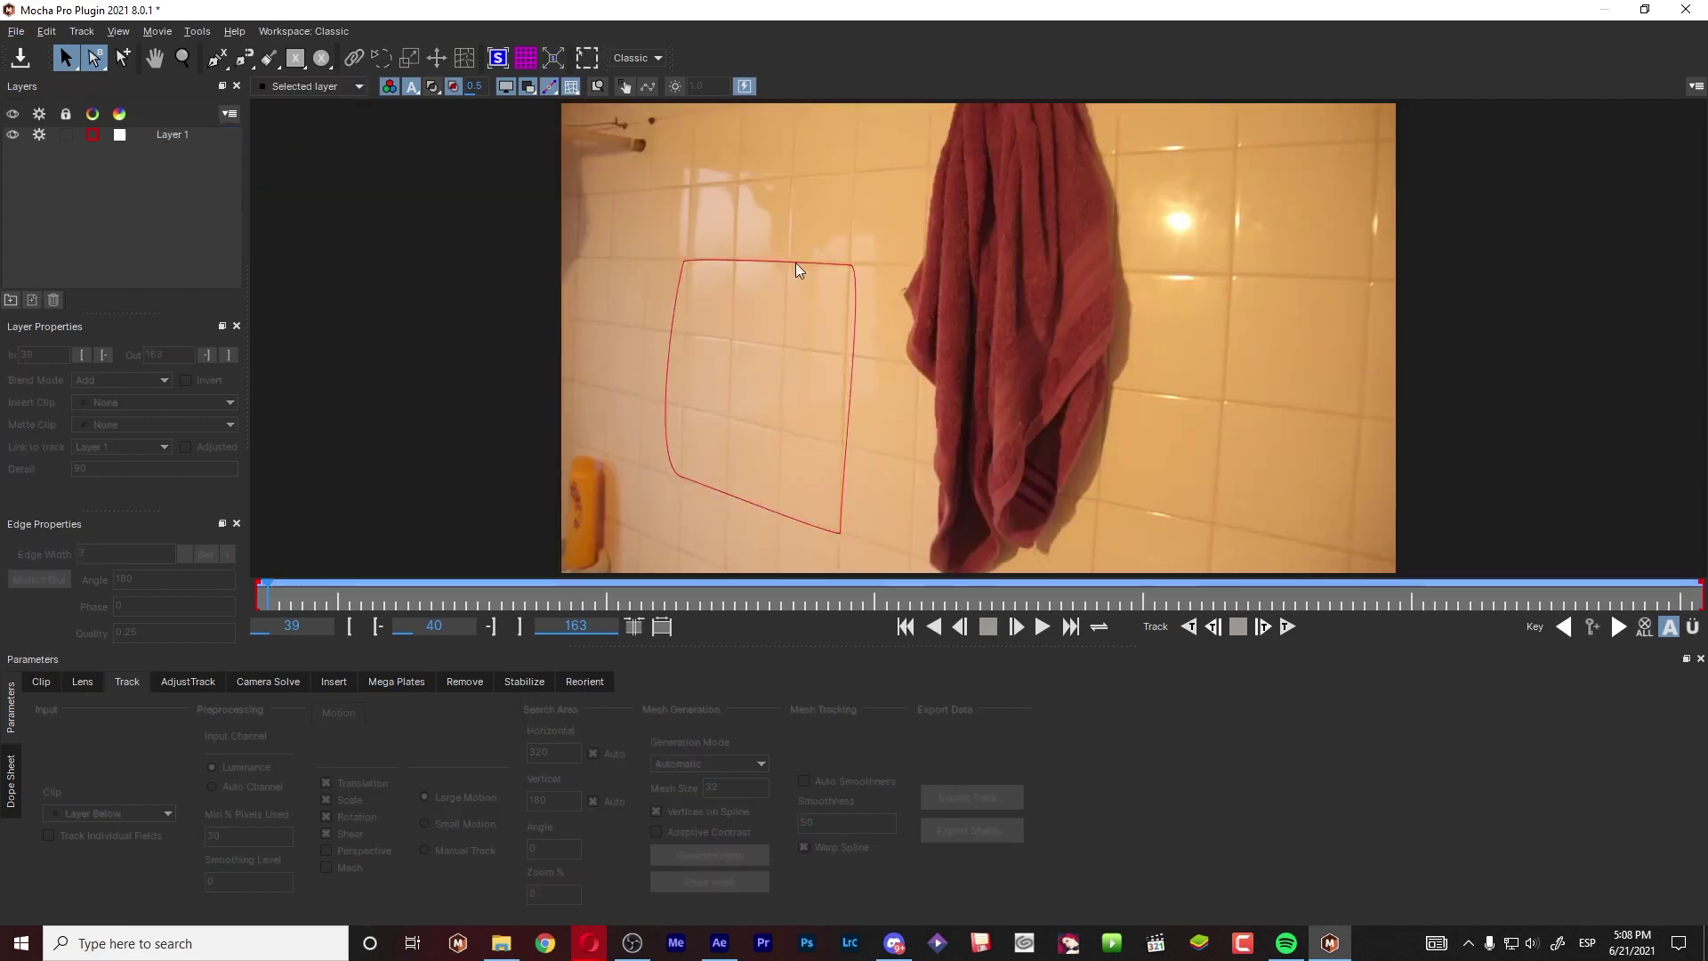
left_click(847, 273)
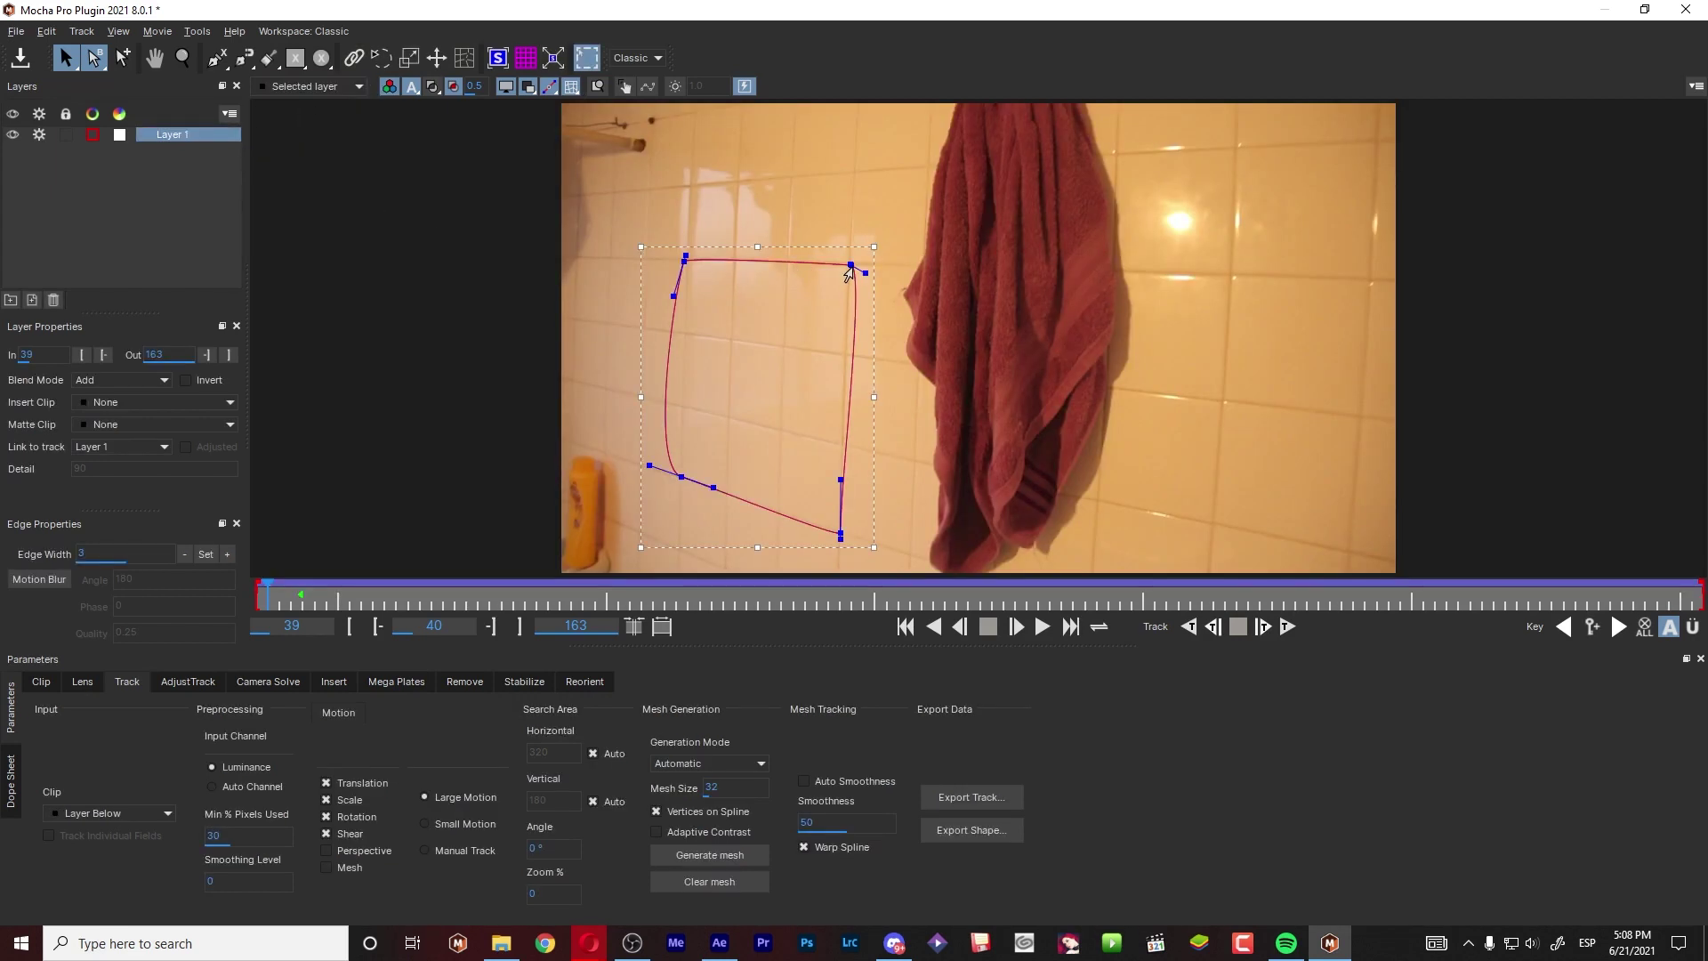
left_click(96, 405)
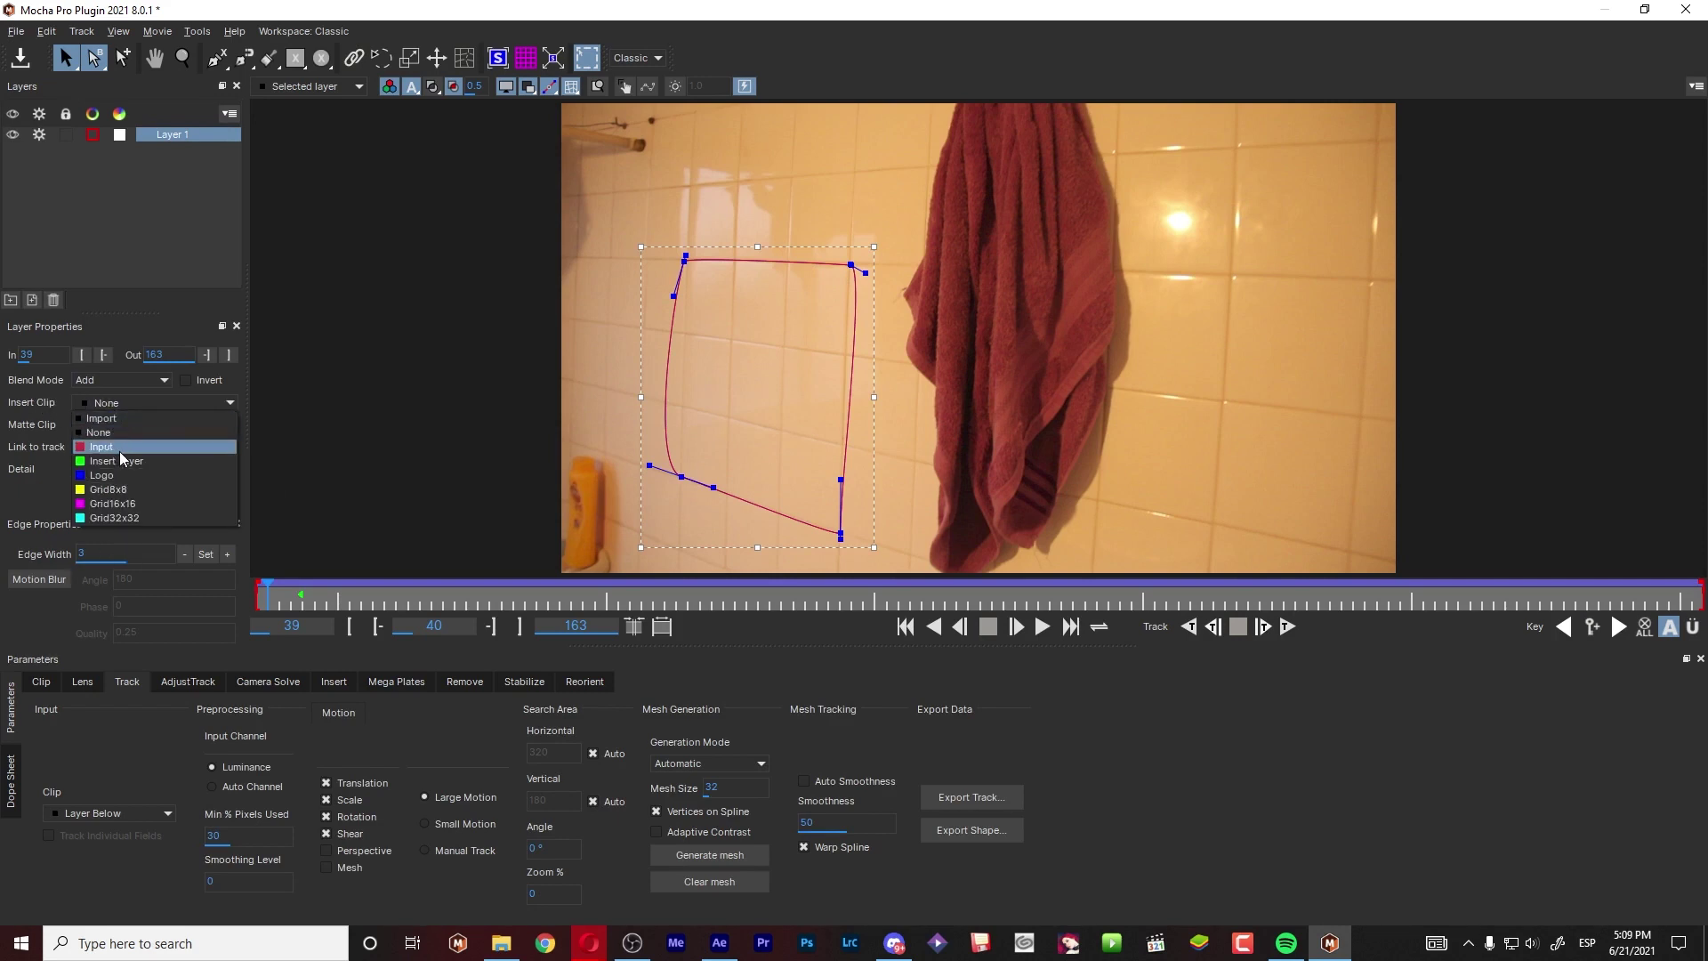
left_click(112, 477)
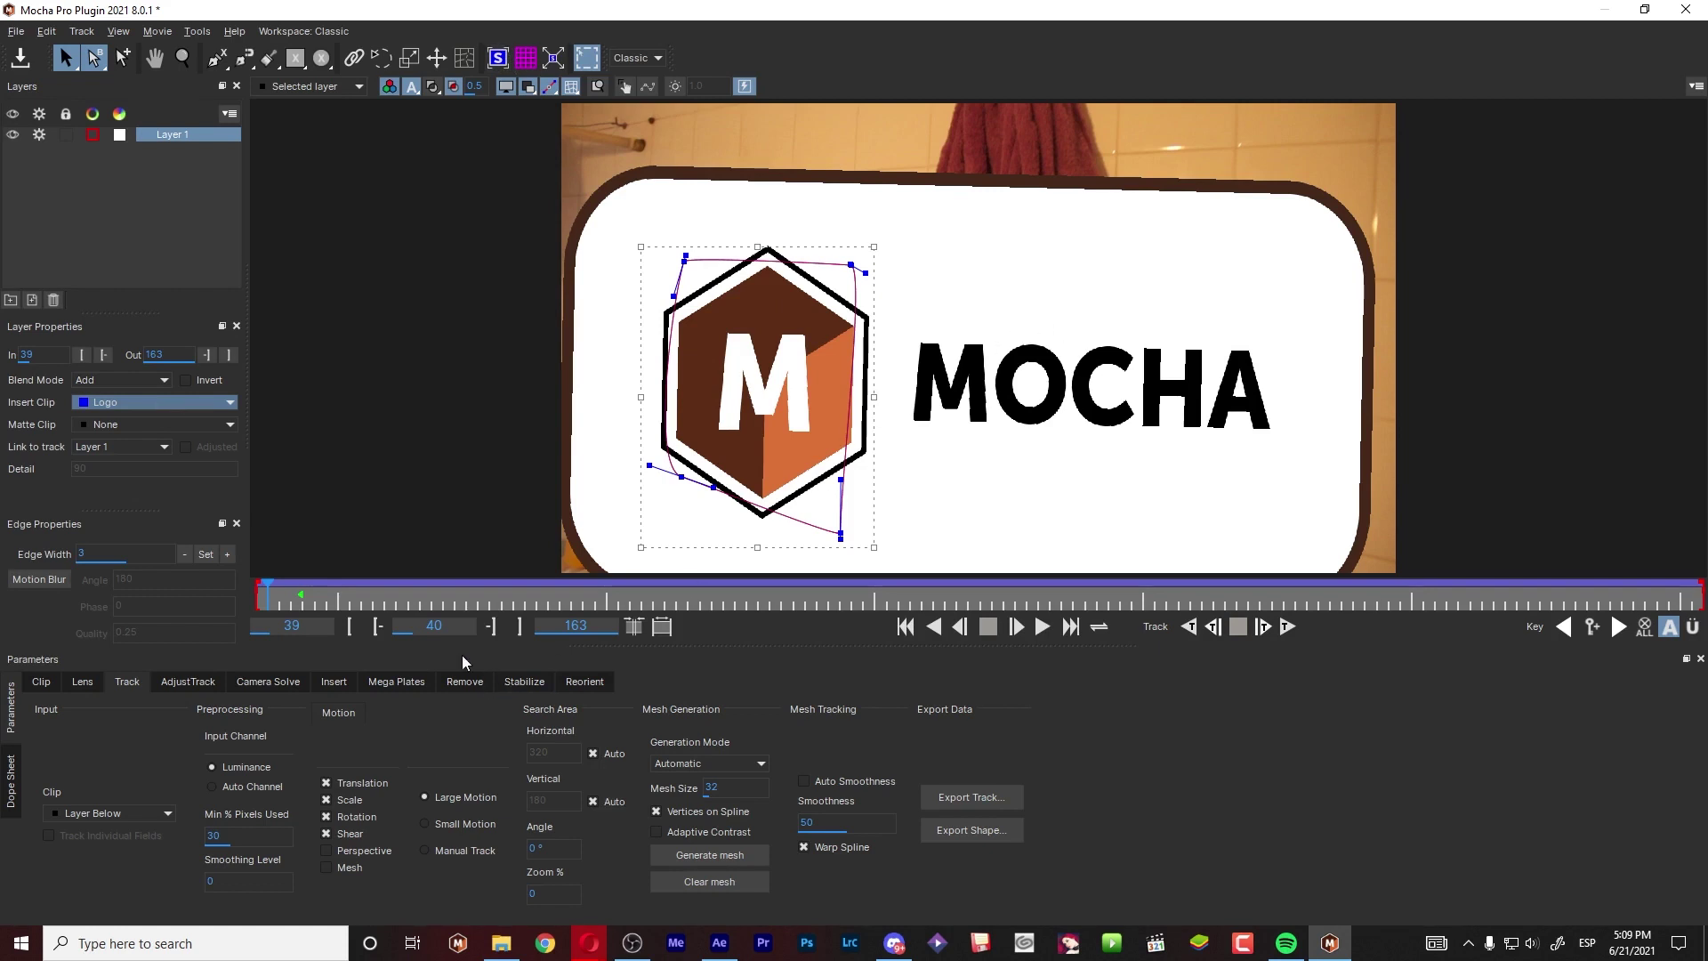
- Scrub the logo insert to frame 163 and back to 39, then settle on frame 46 zoomed out
left_click_drag(269, 587, 1699, 589)
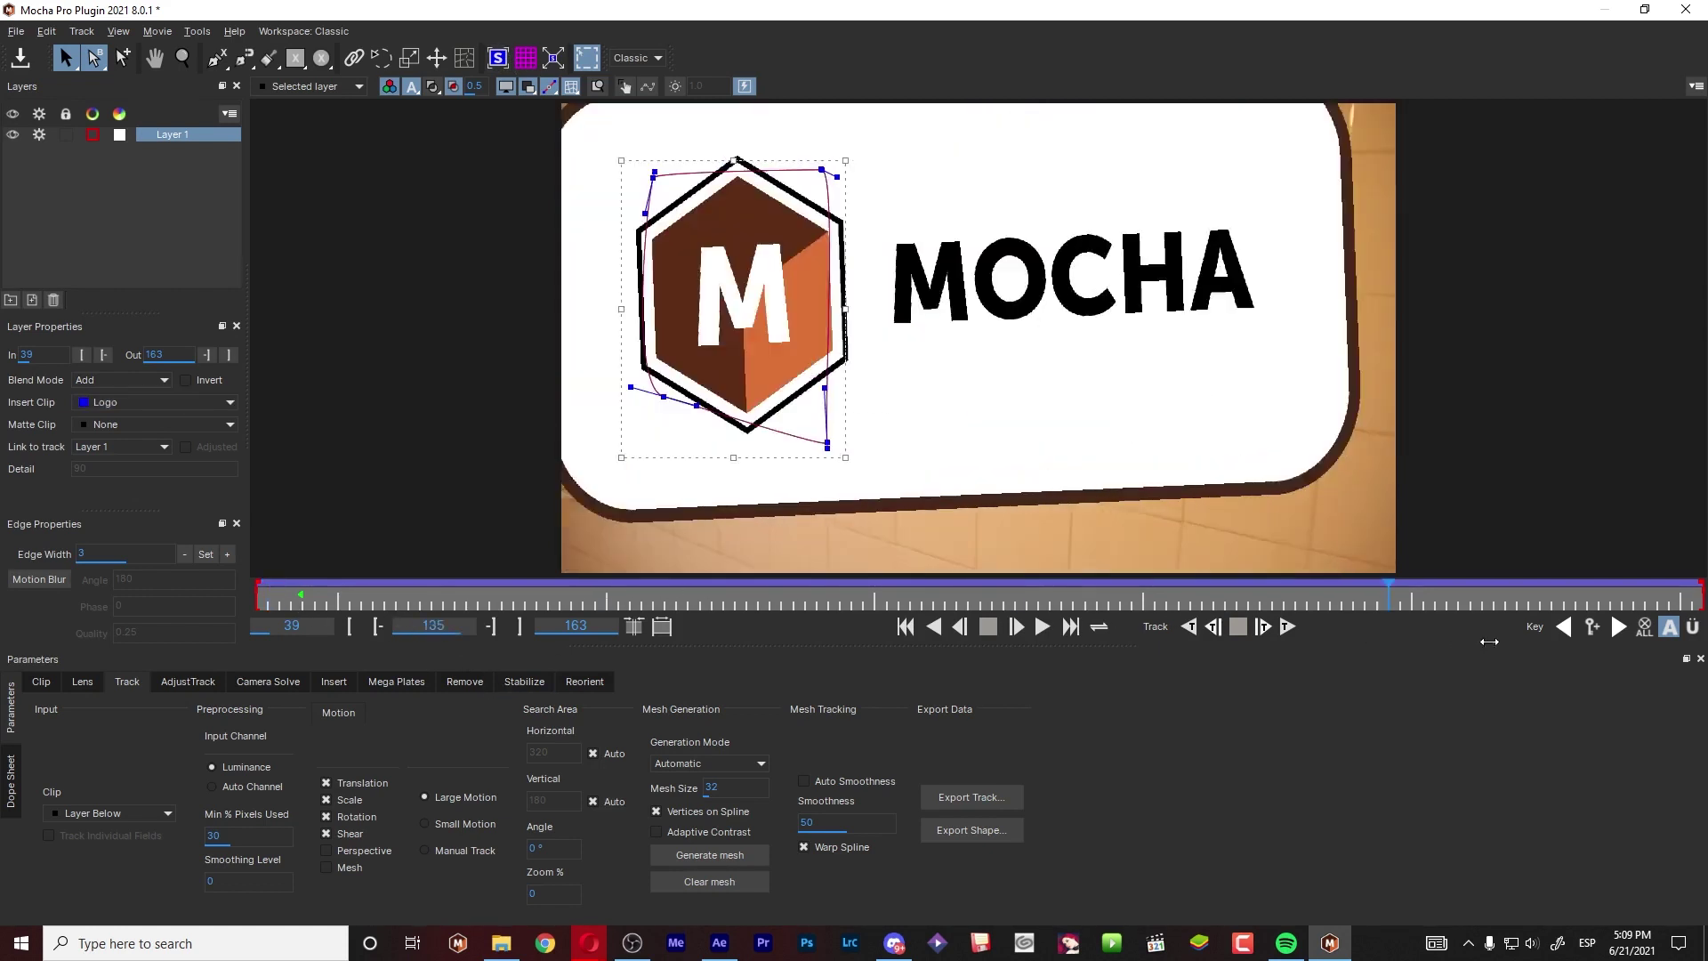
left_click_drag(1021, 601, 258, 589)
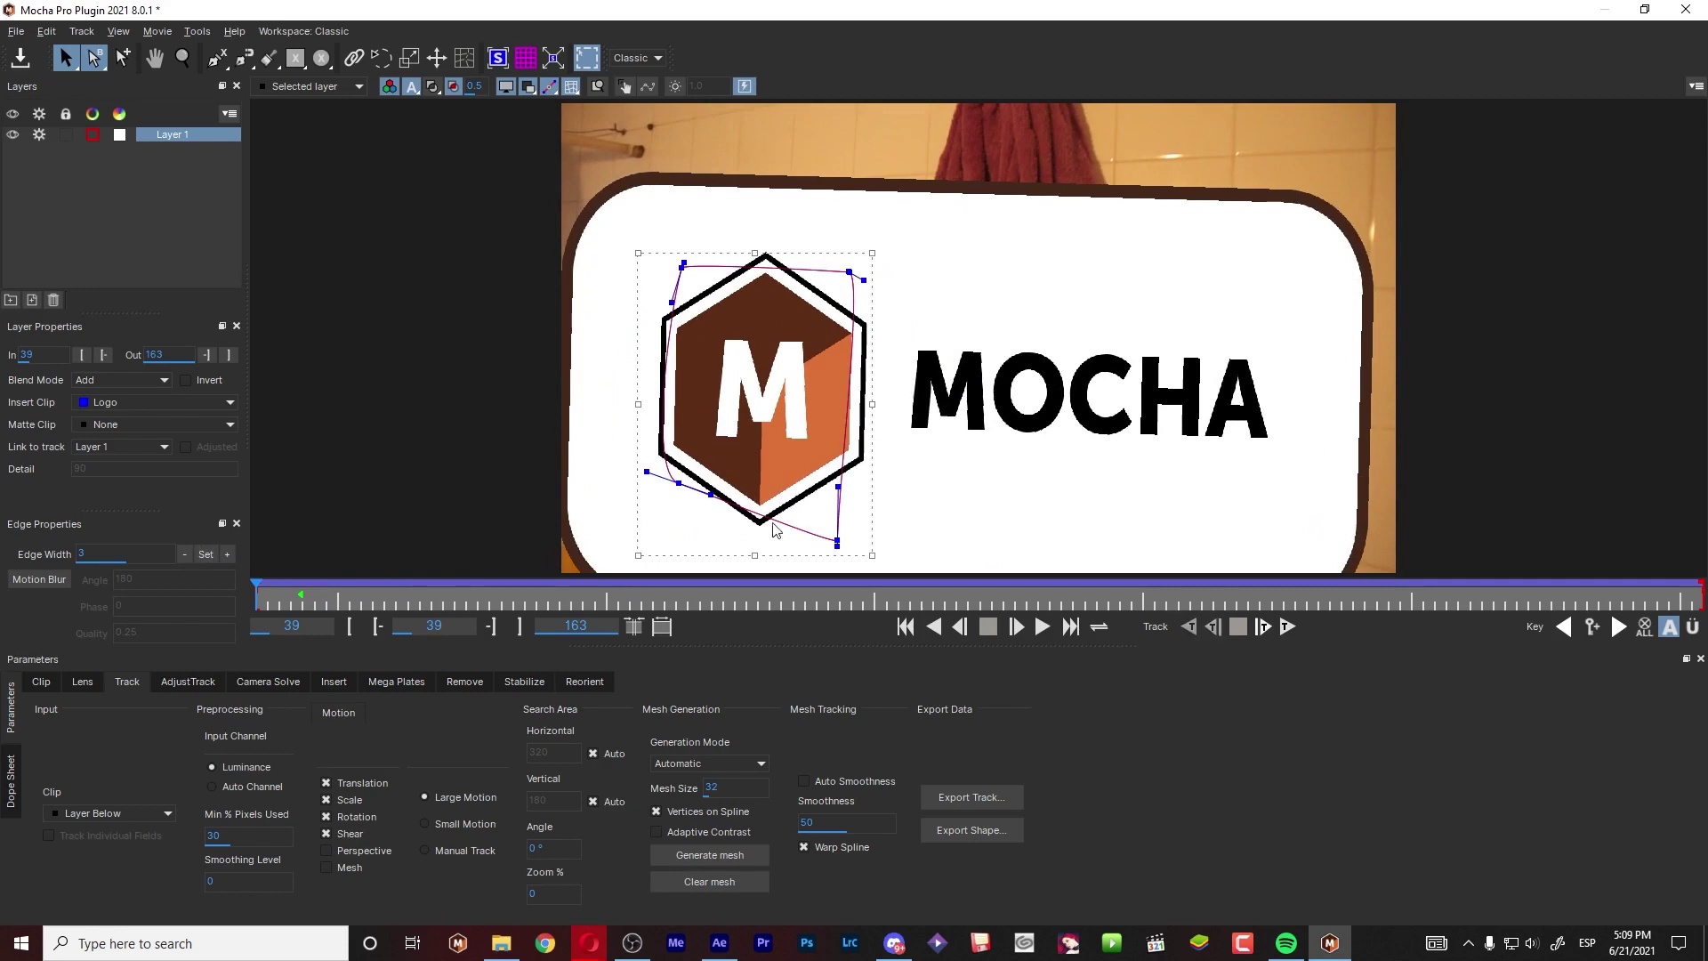
double_click(443, 627)
type("6")
key("Return")
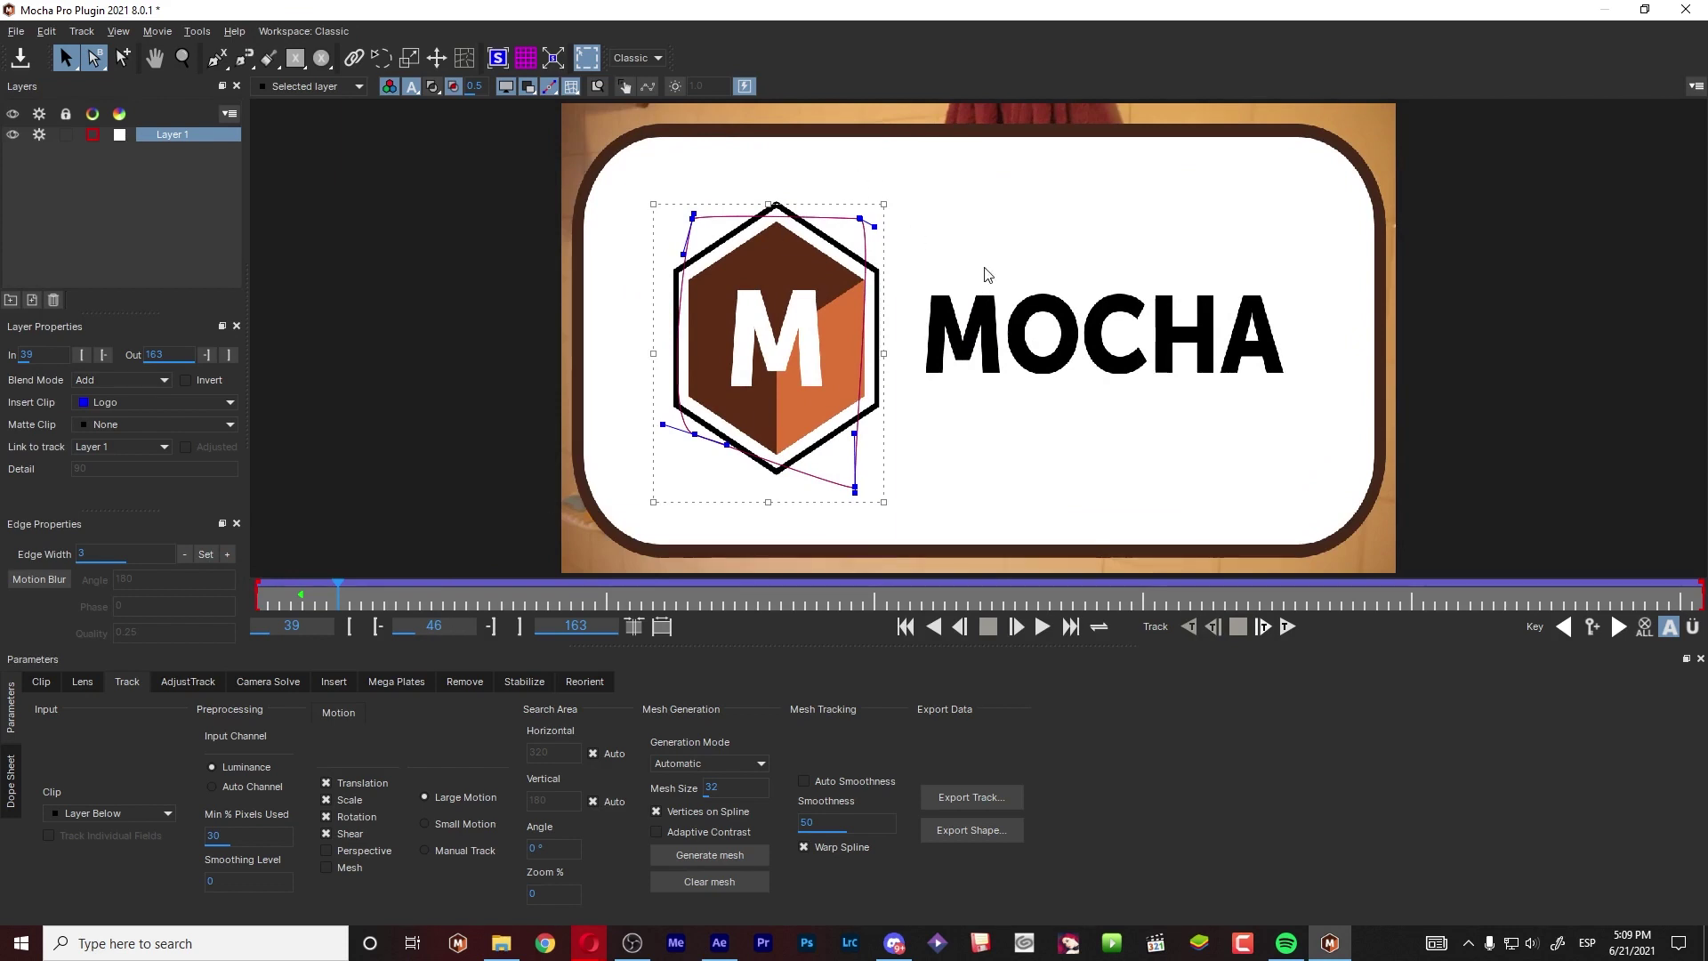
scroll(986, 275, "down", 1)
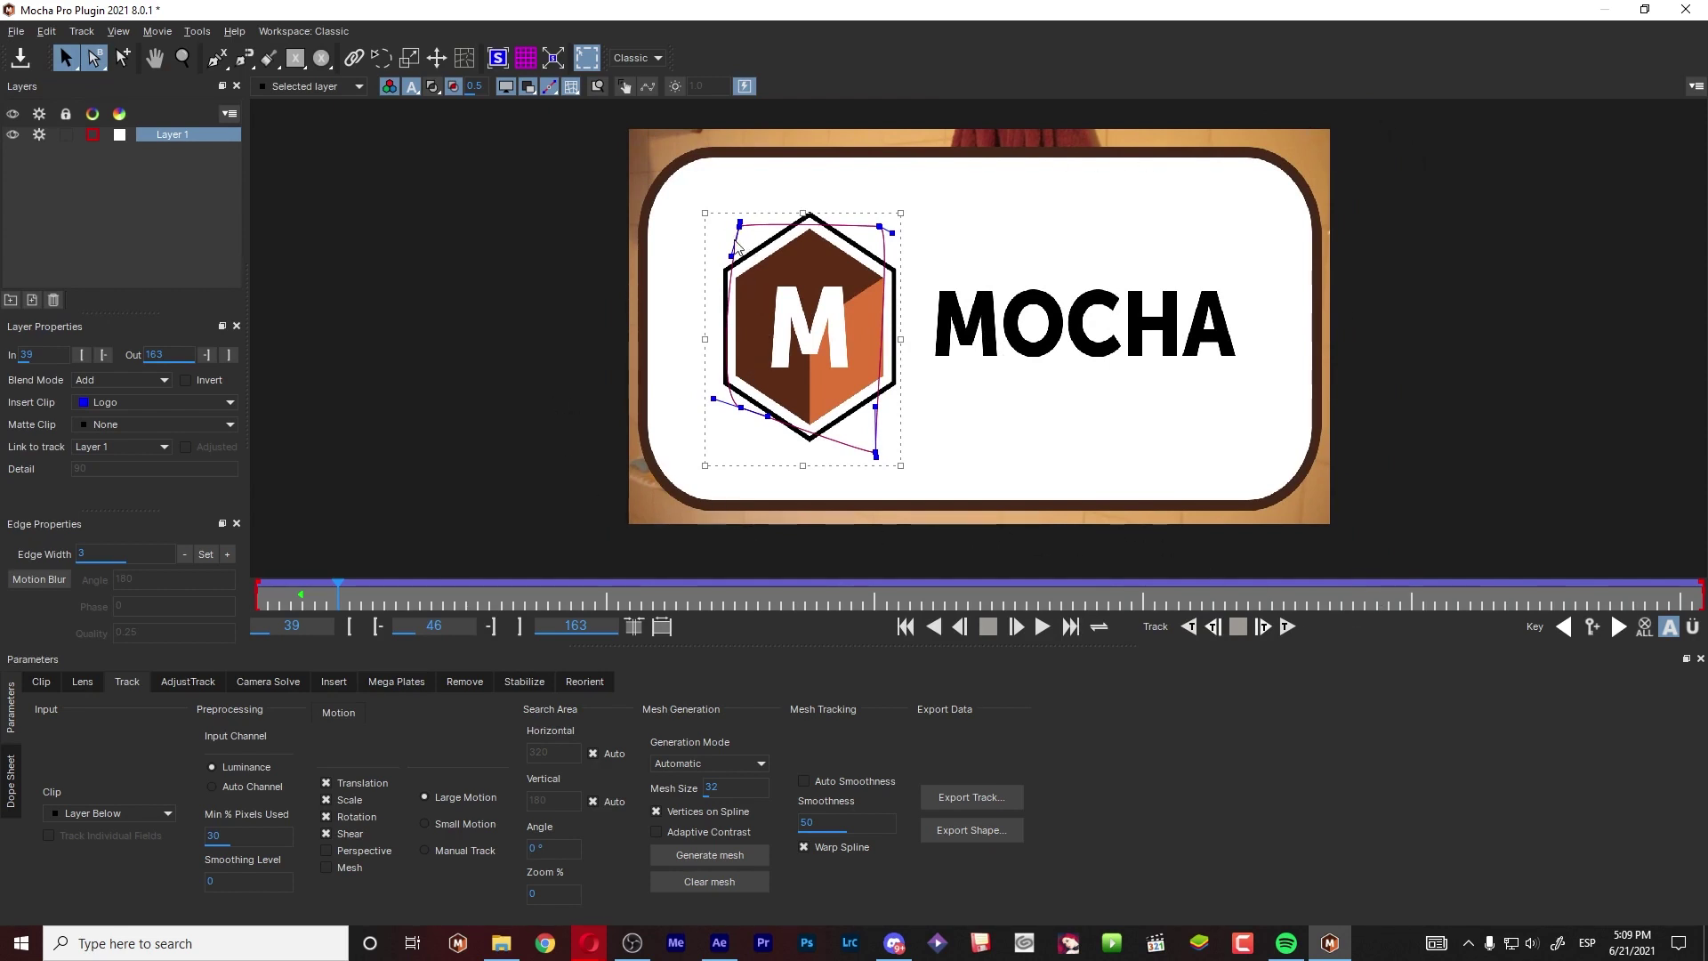
- Enable the Surface toggle and pin all four surface corners onto the tracked tile patch's corners
left_click(496, 62)
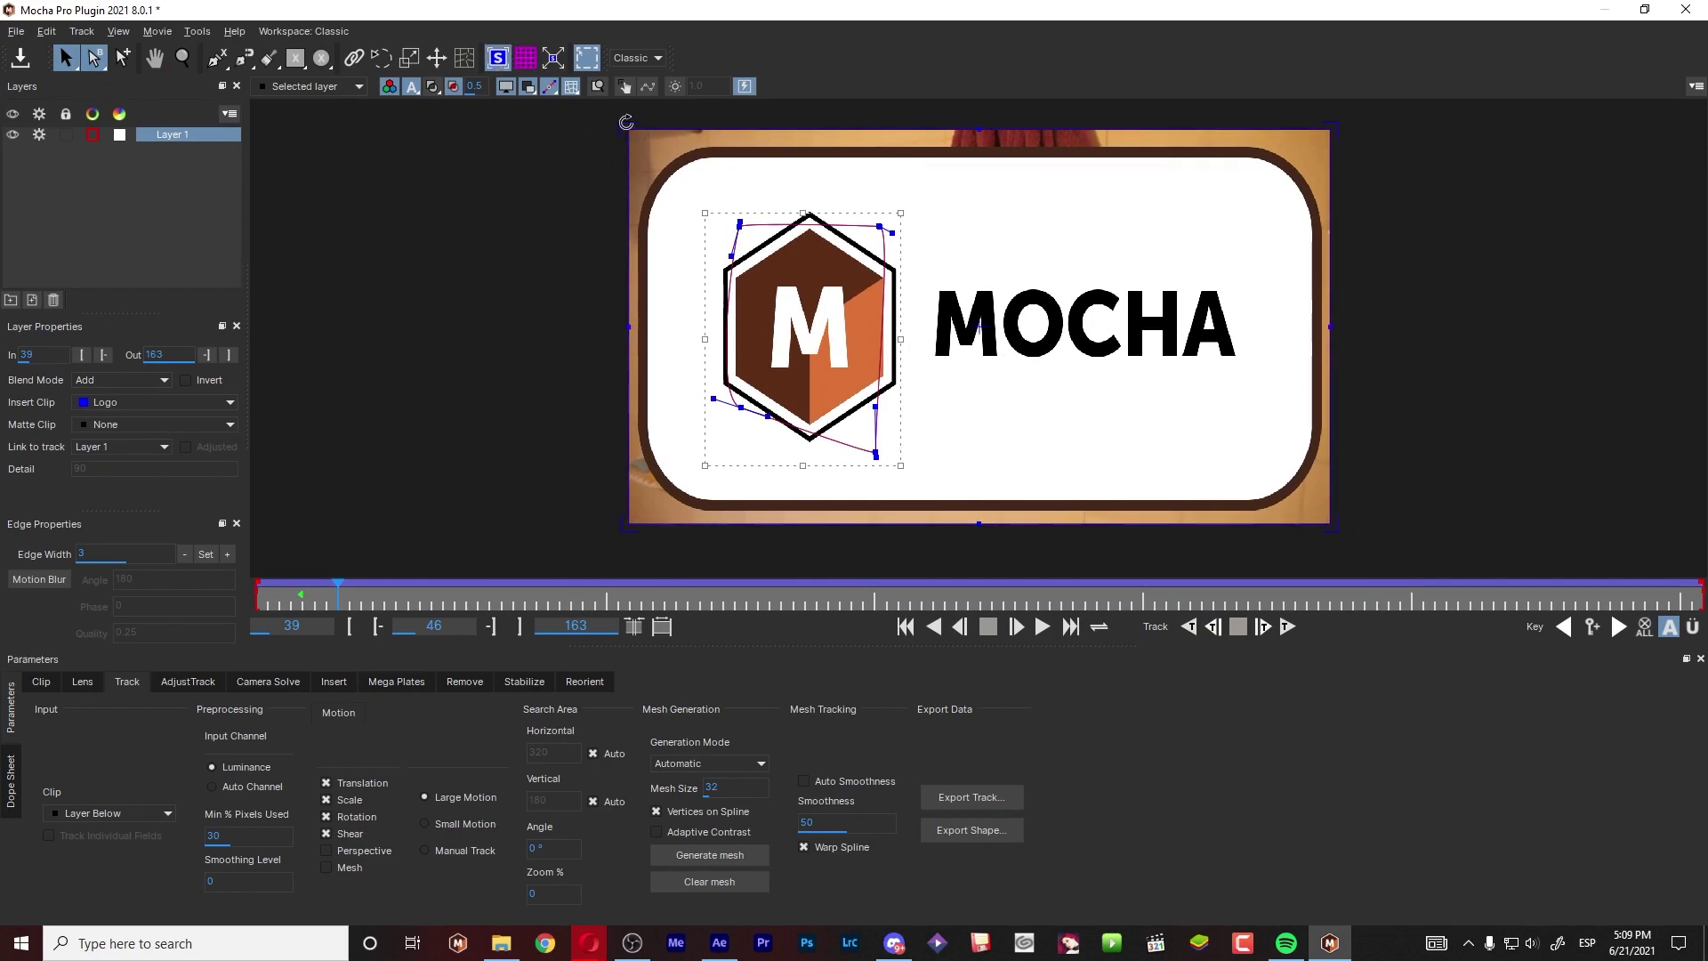
mouse_move(629, 131)
left_mouse_down()
mouse_move(743, 262)
mouse_move(739, 227)
left_mouse_up()
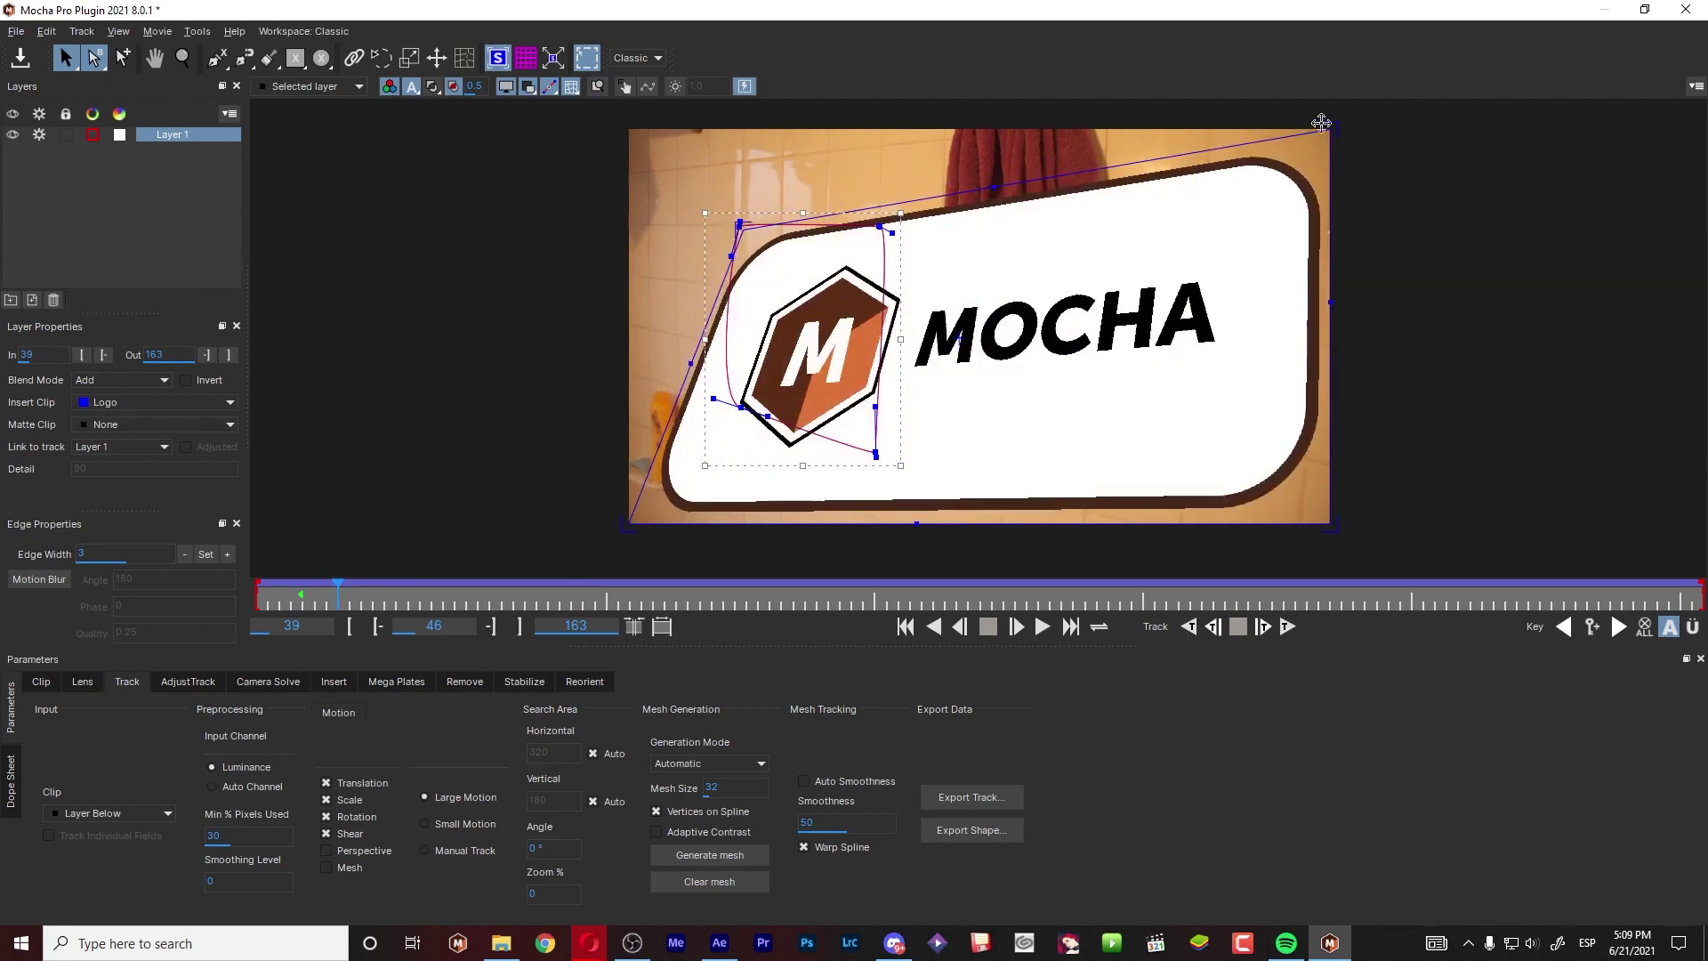
left_click_drag(1321, 122, 880, 227)
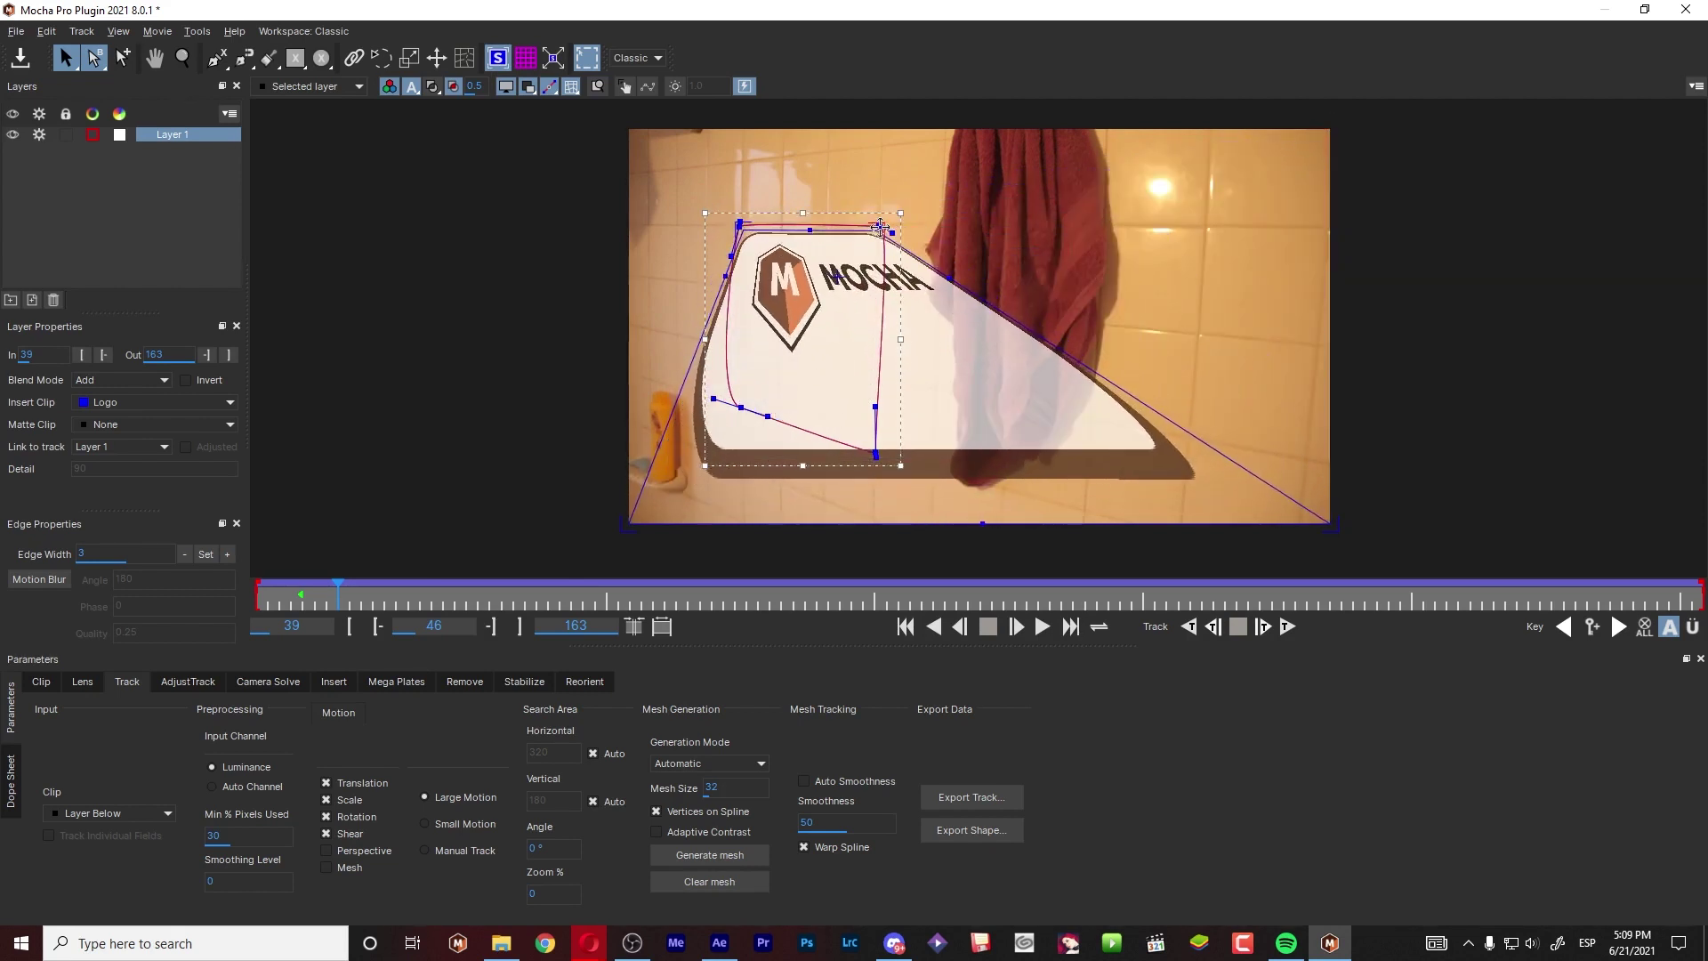
mouse_move(1331, 522)
left_mouse_down()
mouse_move(901, 426)
mouse_move(877, 455)
left_mouse_up()
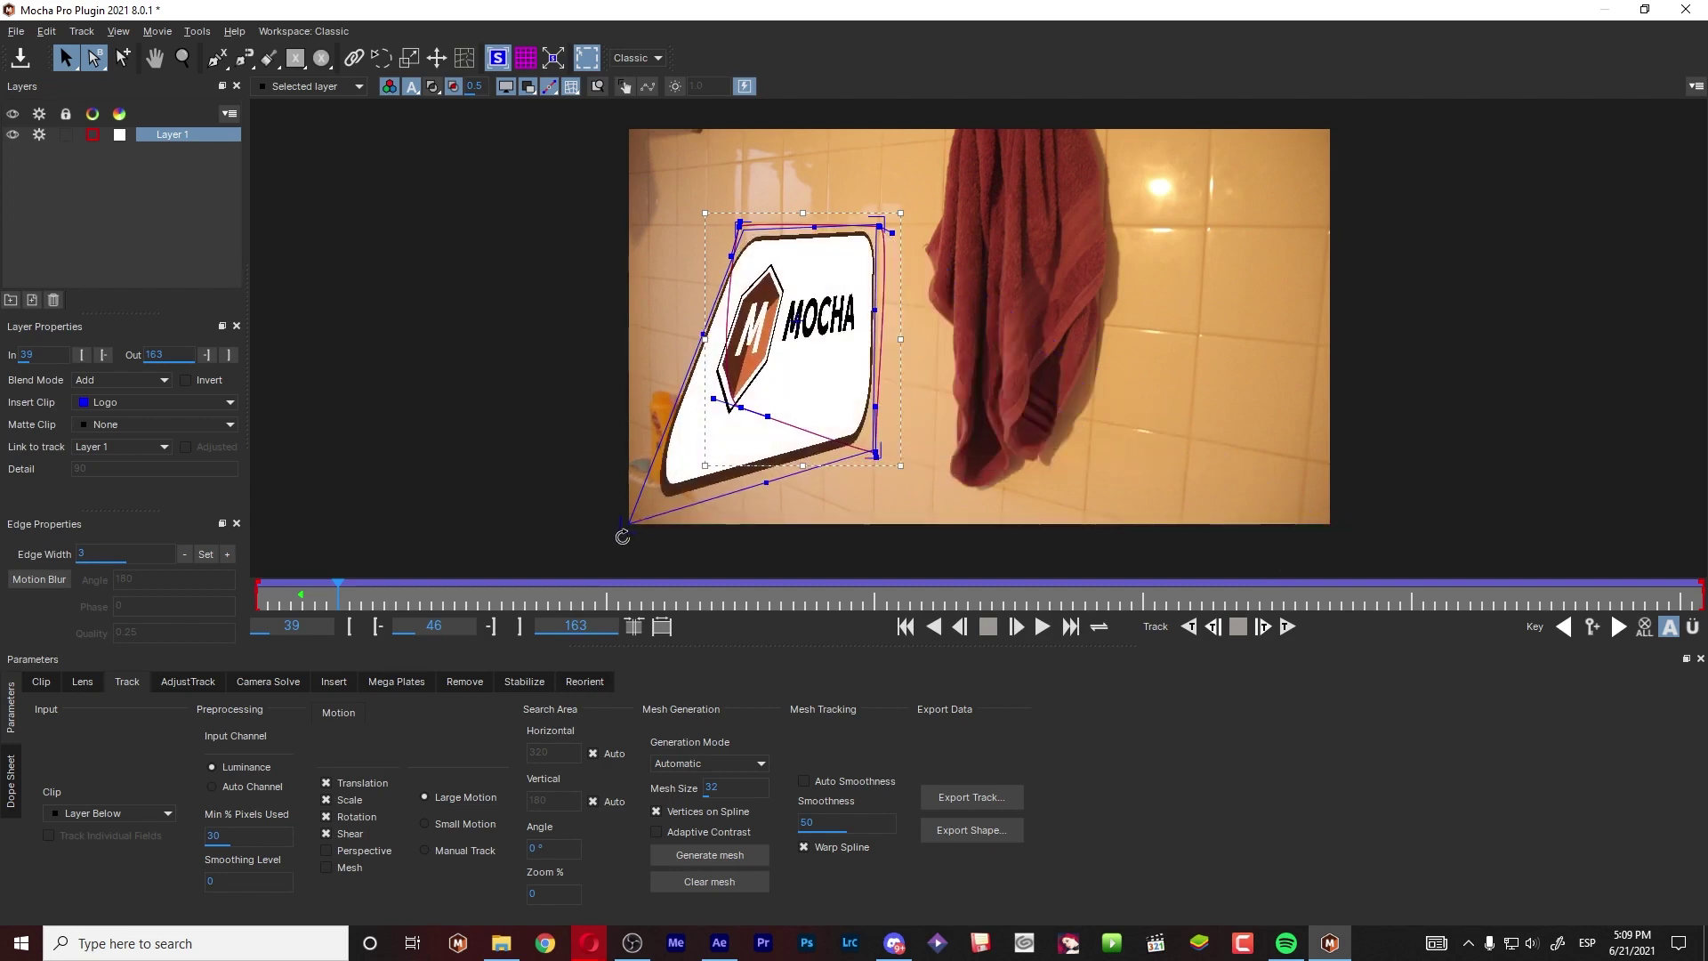
left_click_drag(623, 537, 632, 542)
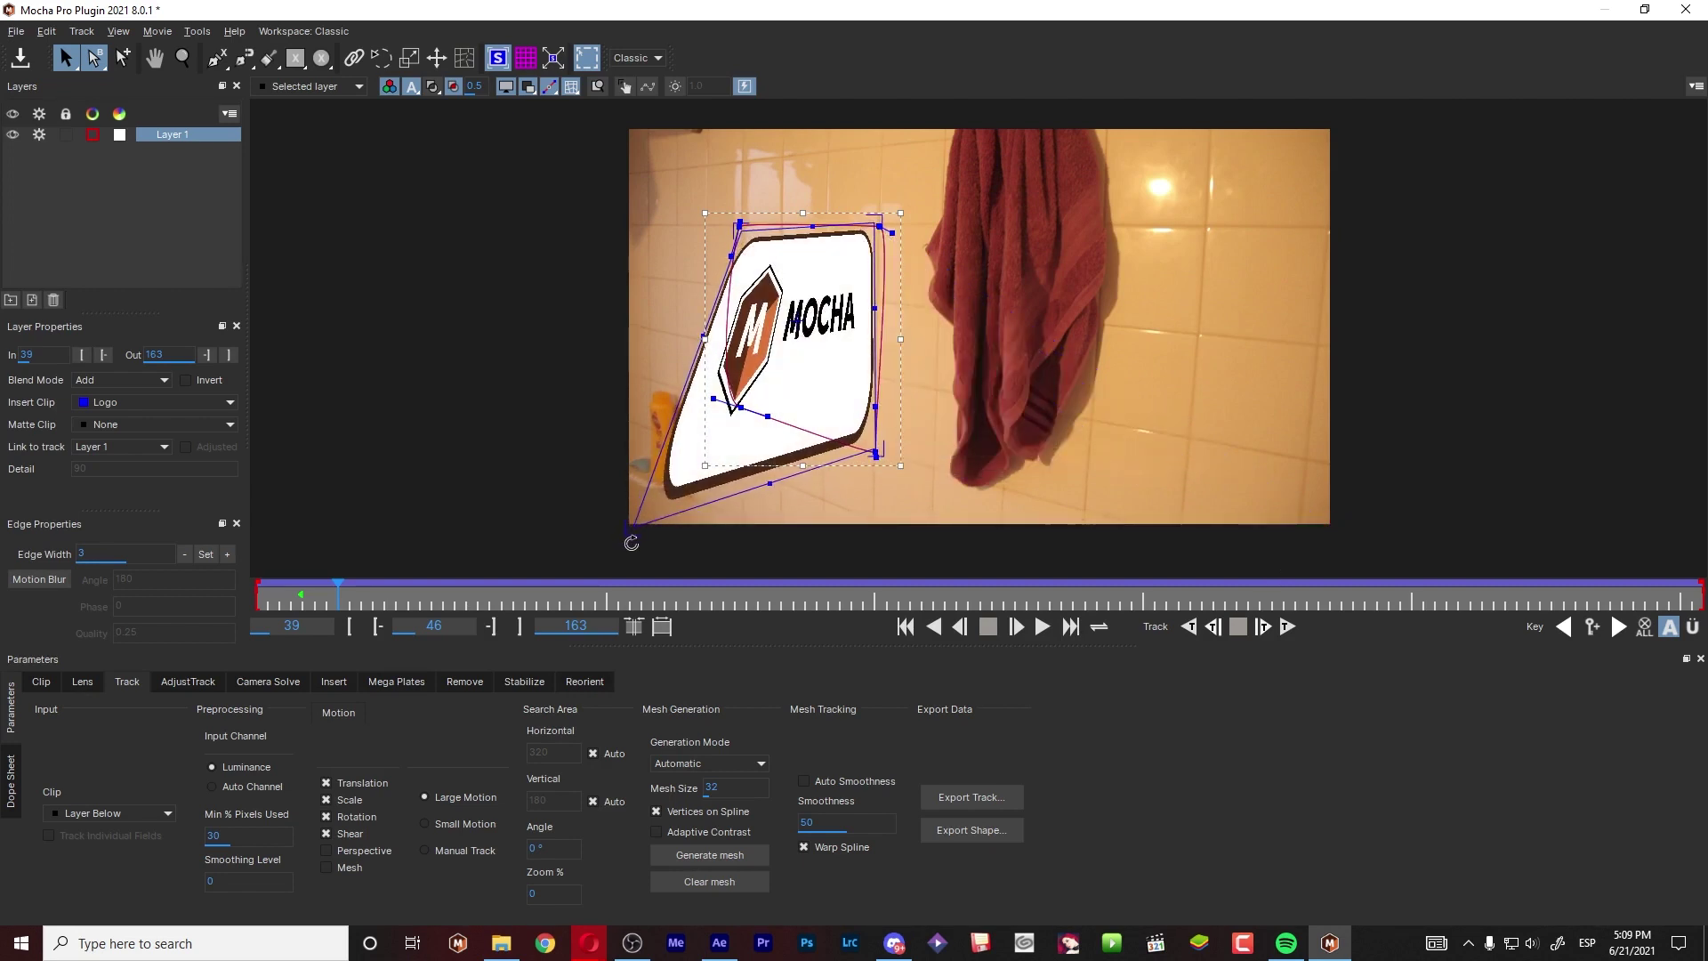
mouse_move(626, 525)
left_mouse_down()
mouse_move(760, 396)
mouse_move(738, 415)
left_mouse_up()
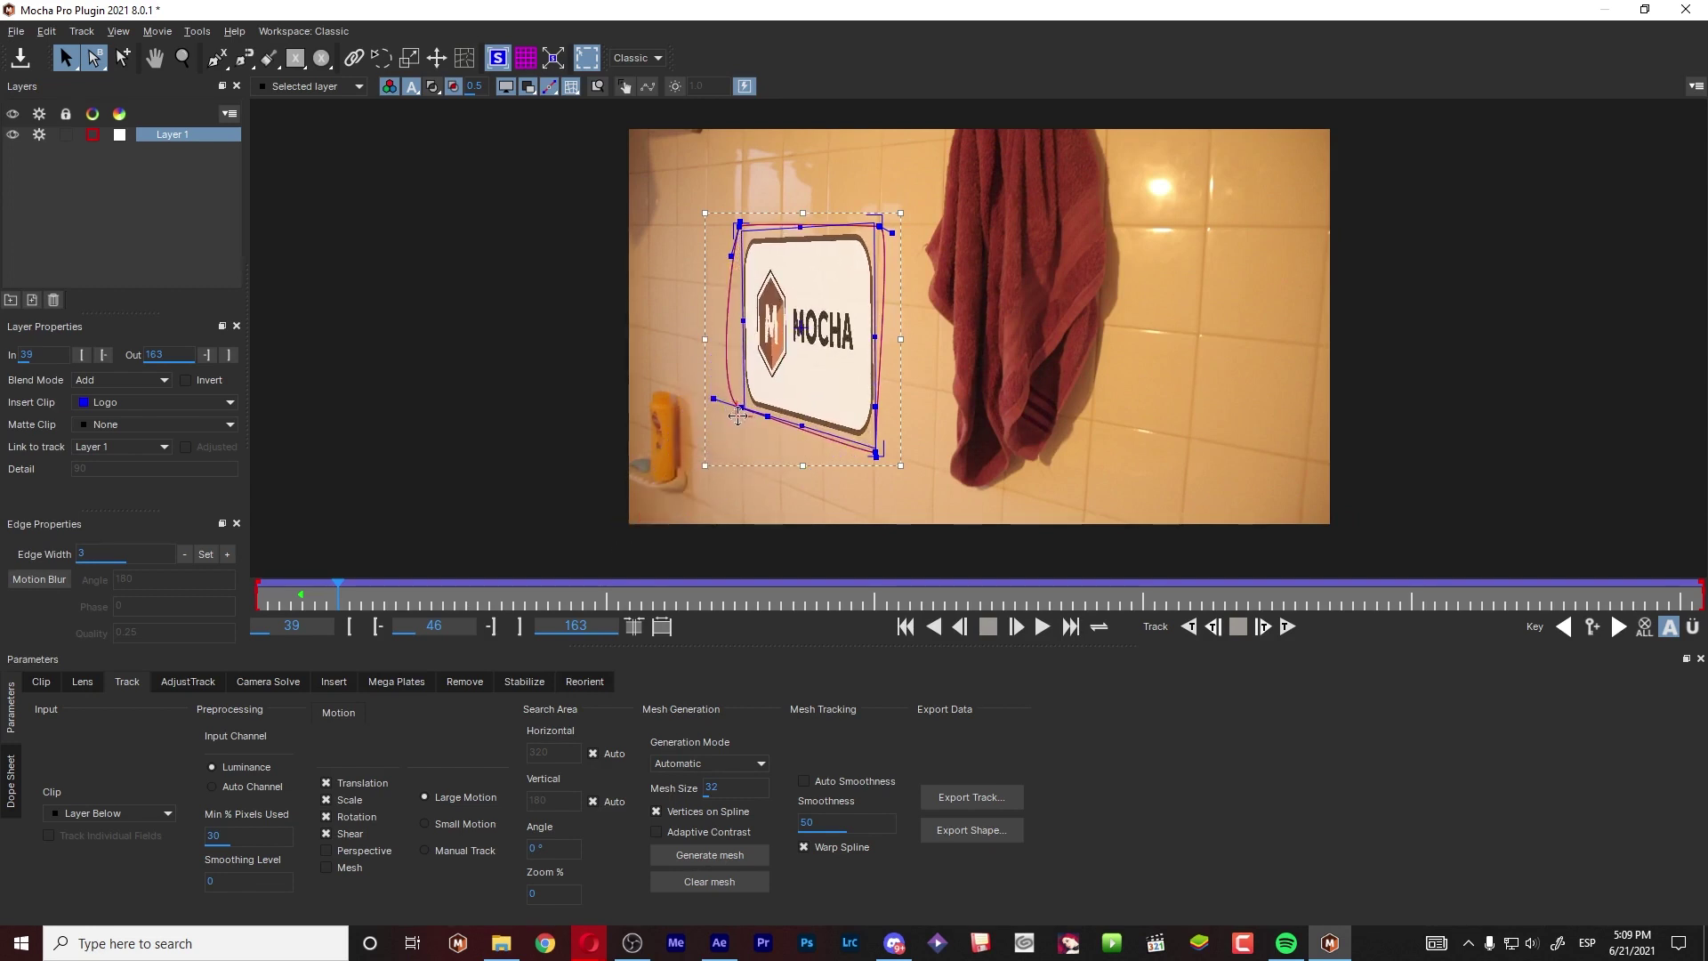
- Play the clip and scrub from frame 39 to confirm the logo follows the wall
key("Left")
key("Left")
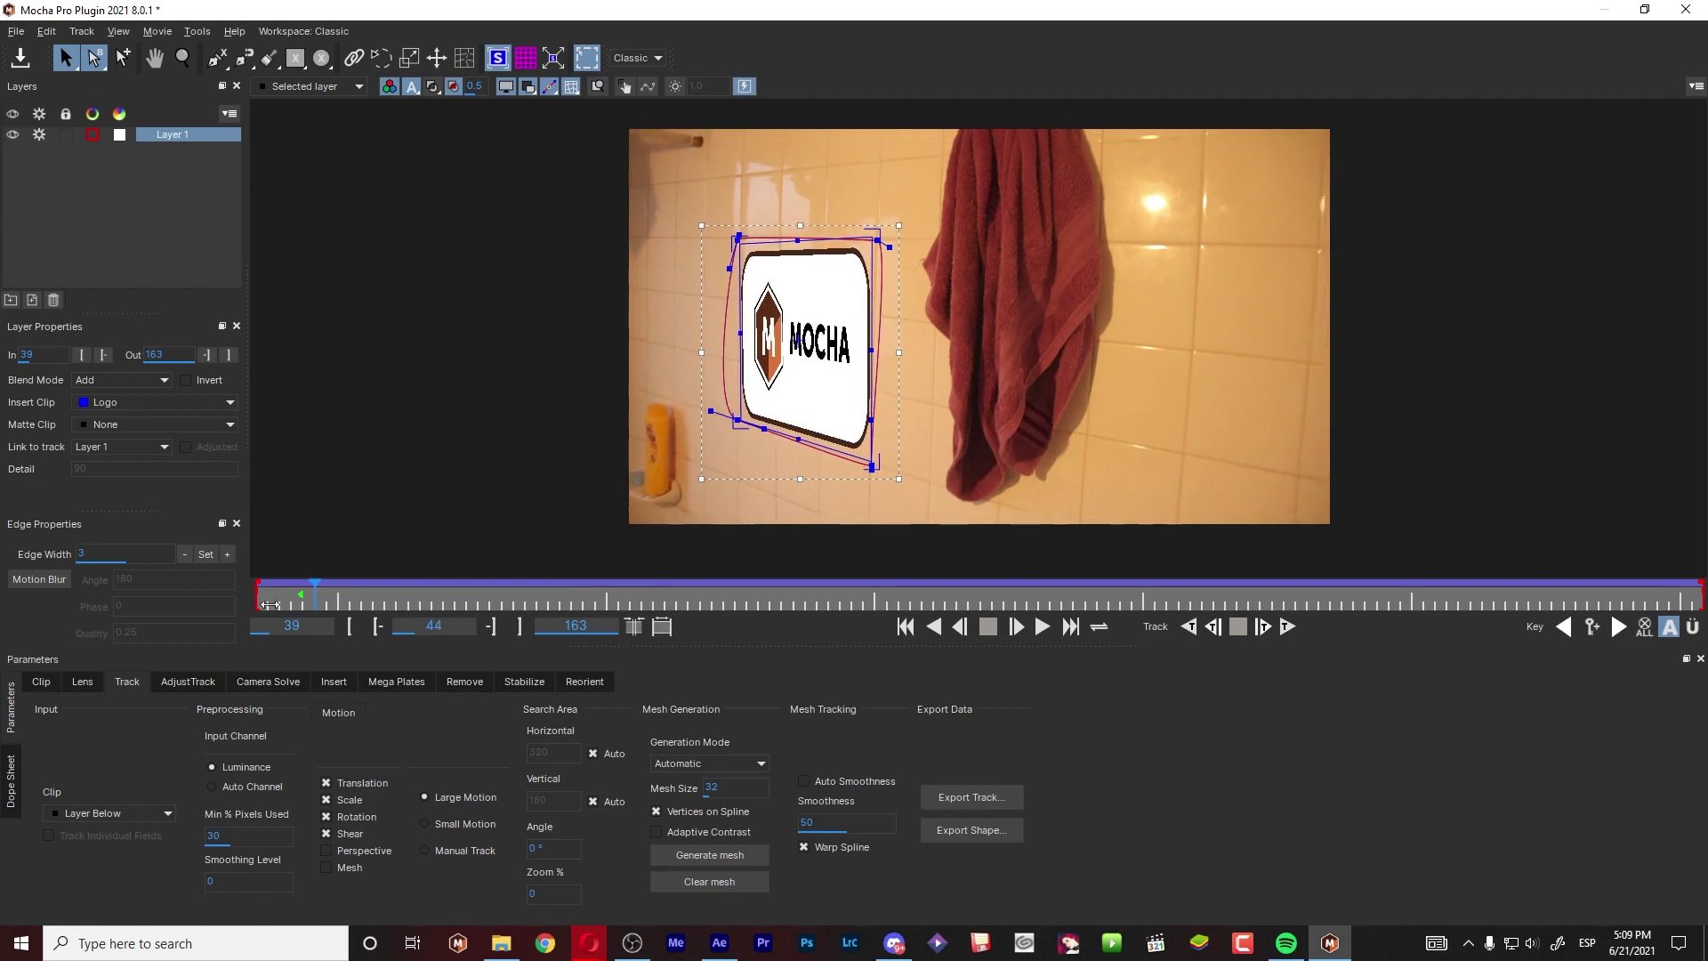
key("space")
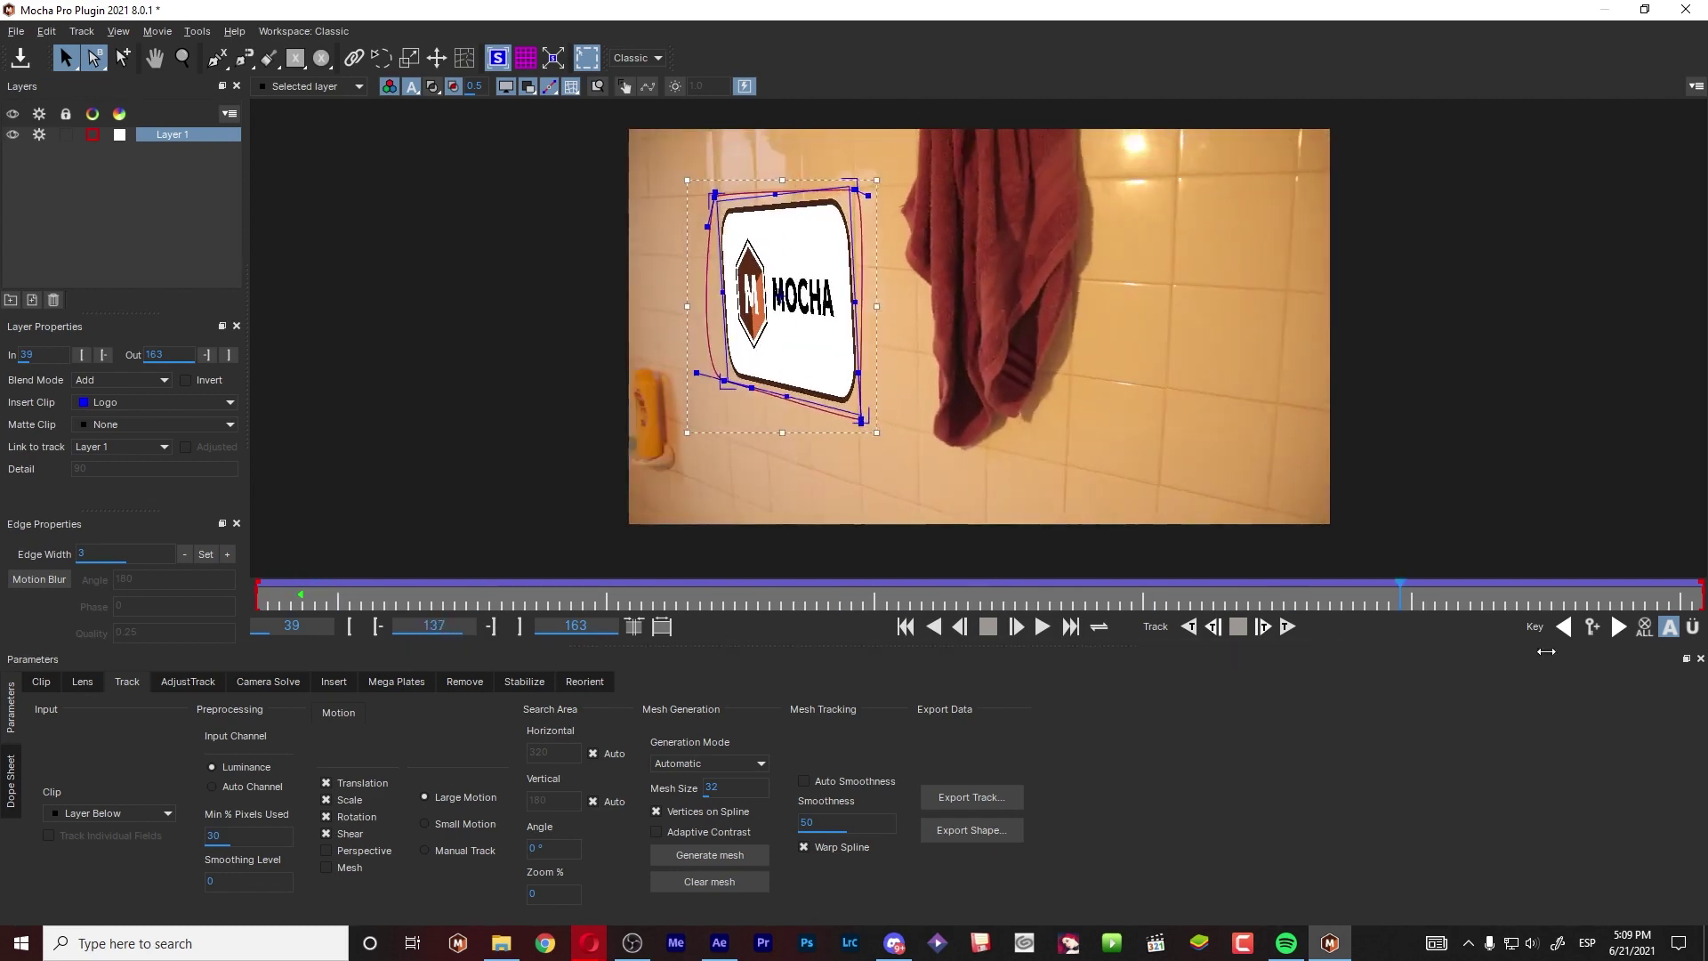
left_click(548, 595)
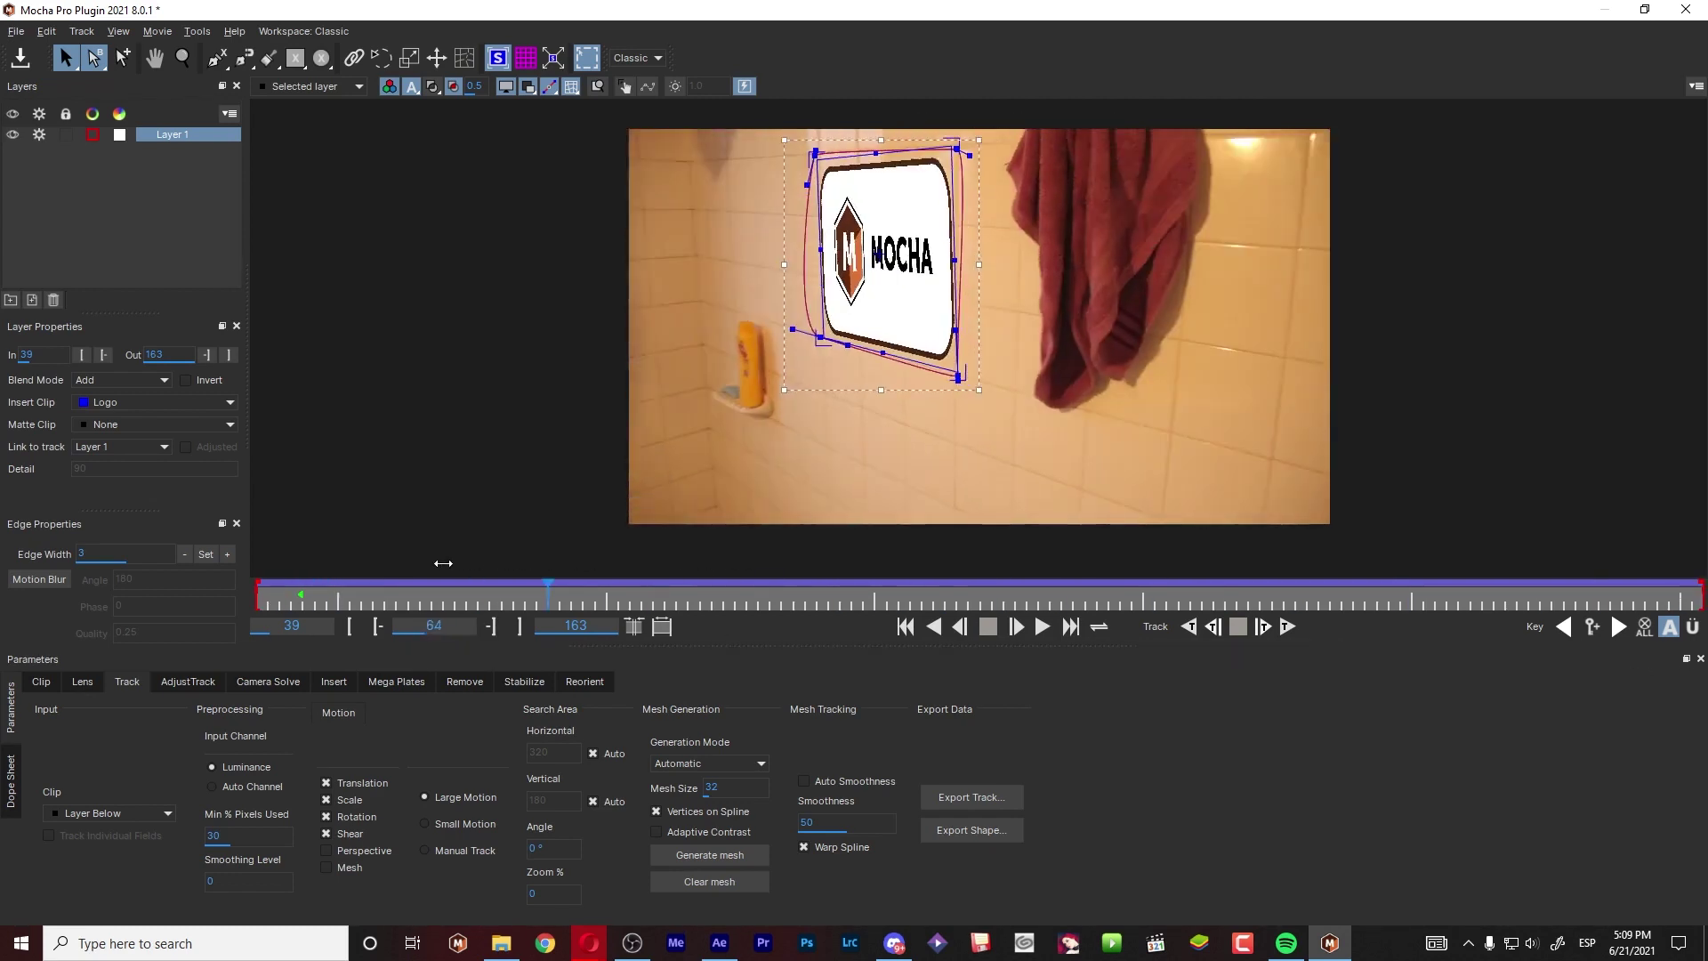
key("Home")
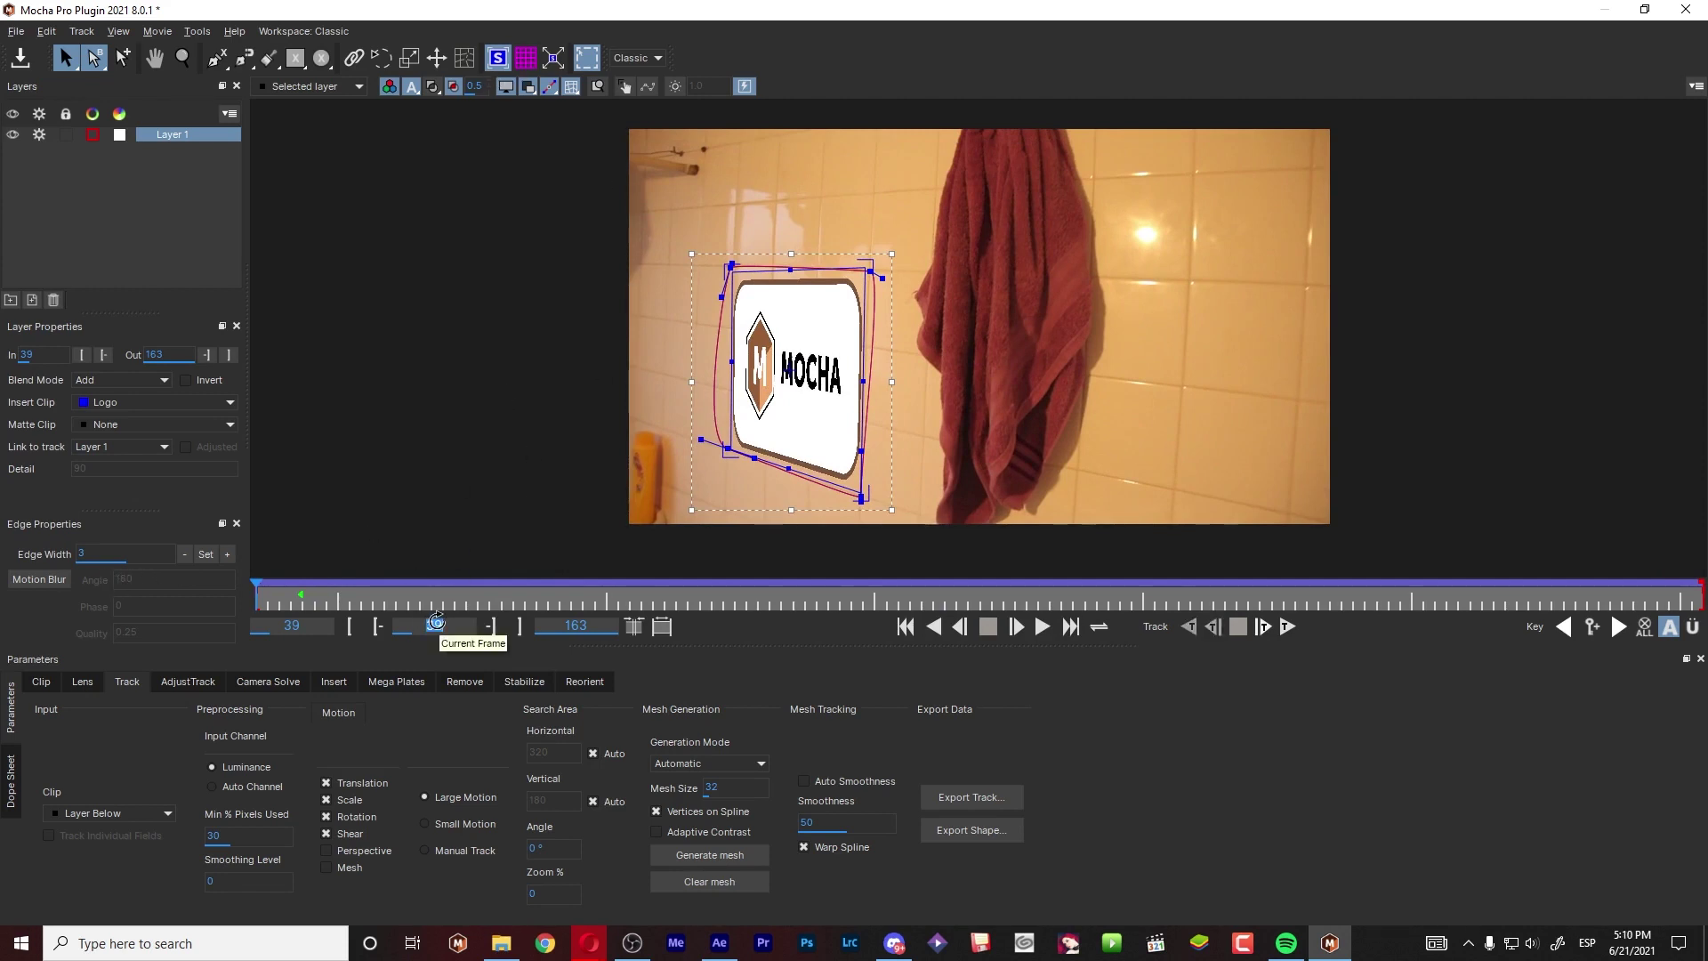
left_click_drag(436, 621, 437, 622)
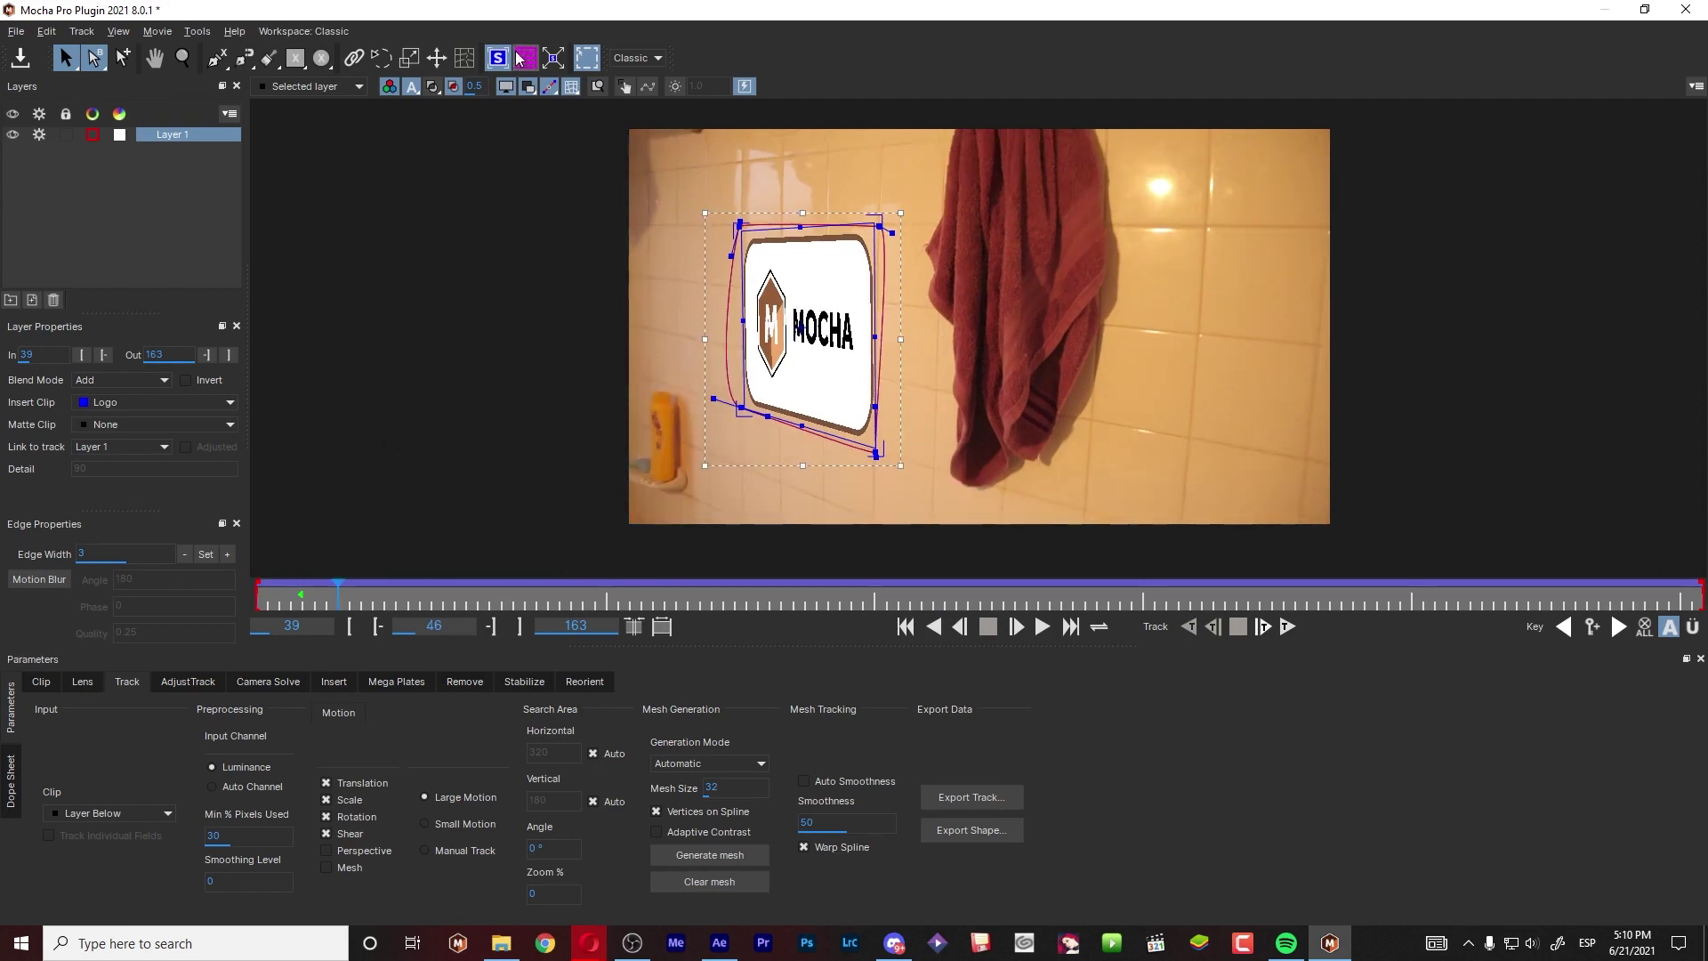
- Switch to the Align Surface view and scrub through frames up to 88 to check stability
left_click(554, 60)
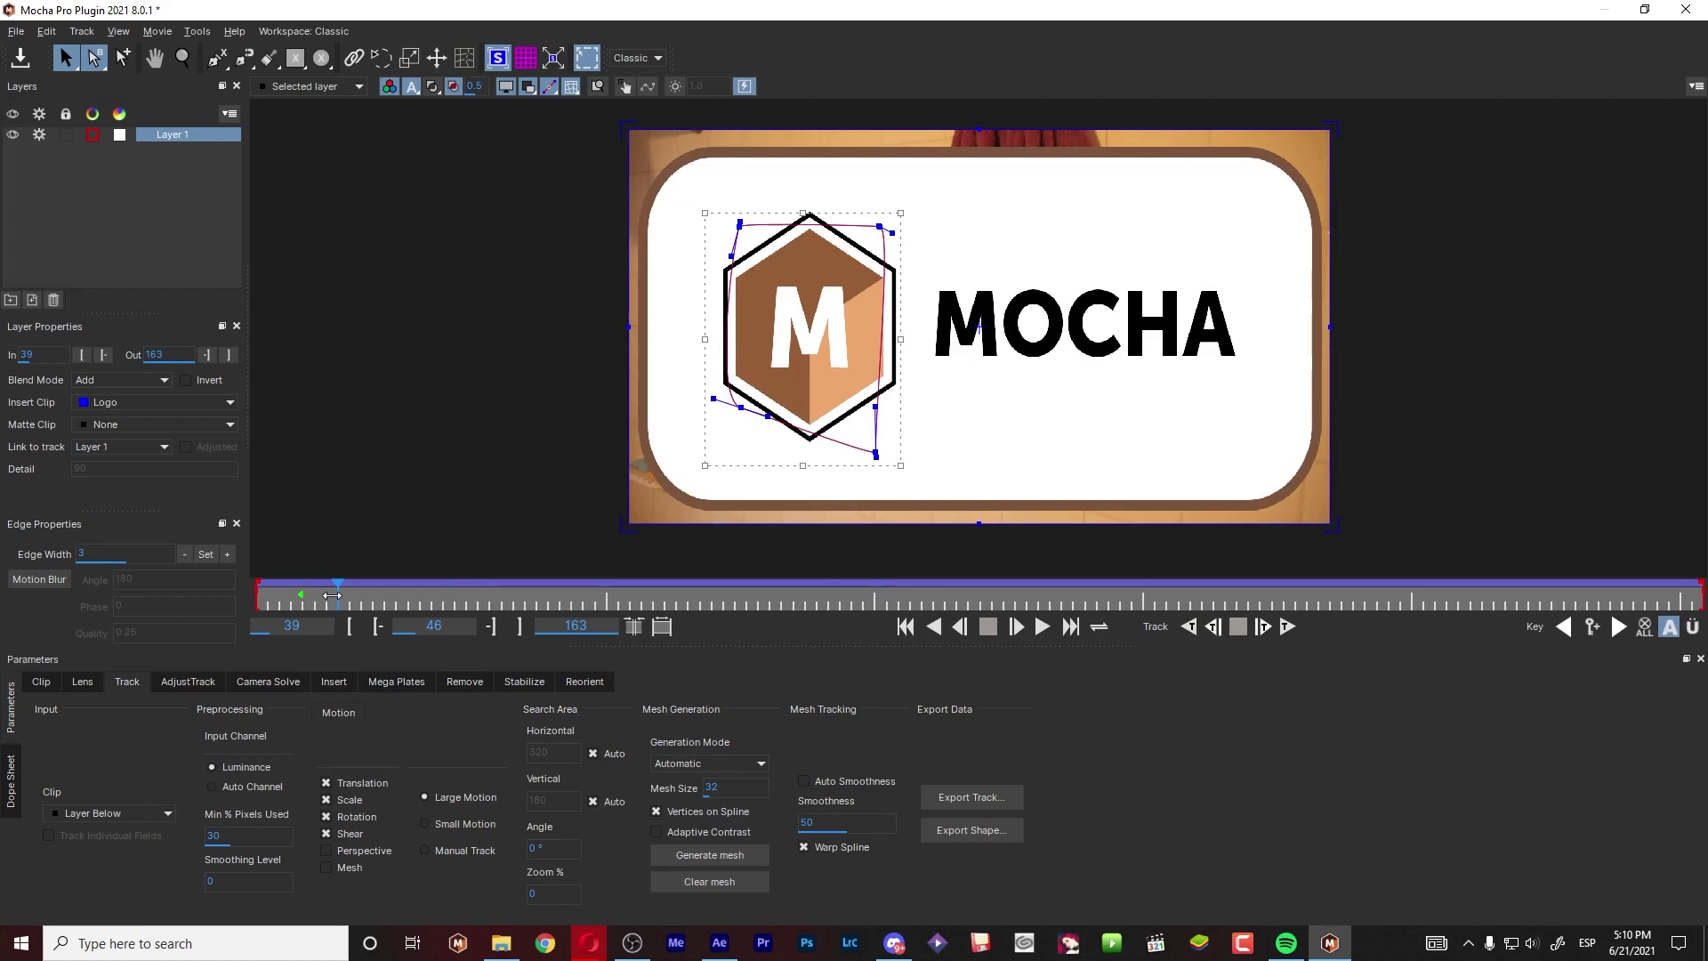
mouse_move(331, 595)
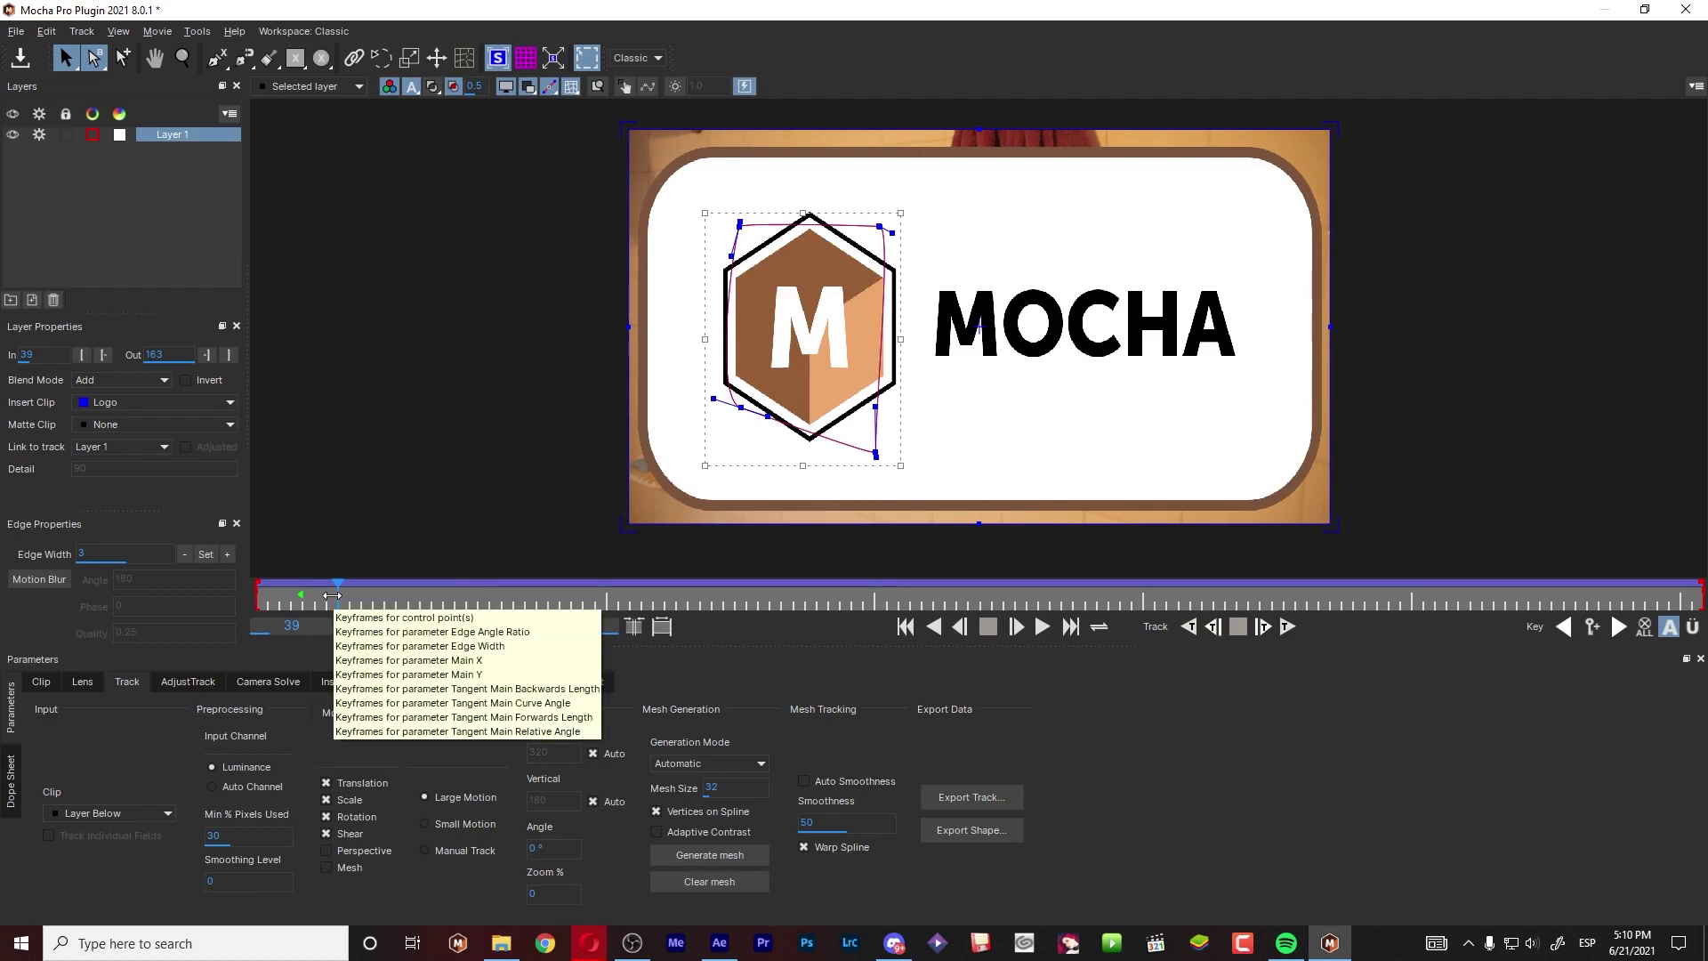
left_click_drag(332, 596, 1385, 650)
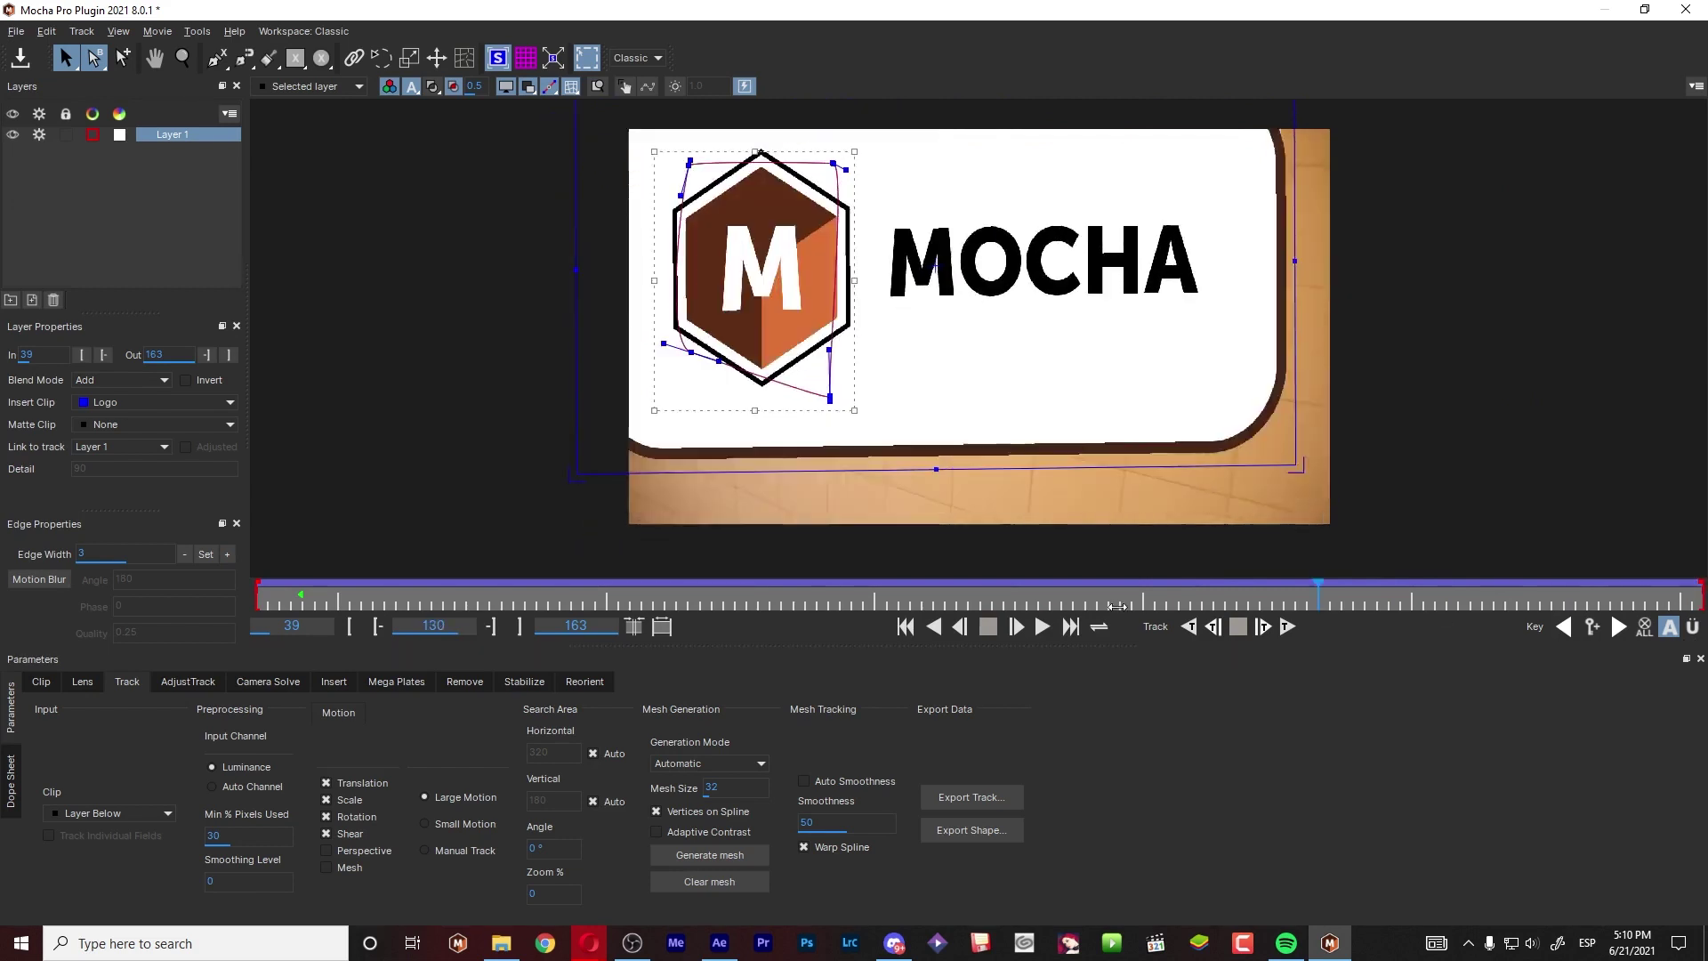
left_click_drag(1118, 606, 298, 609)
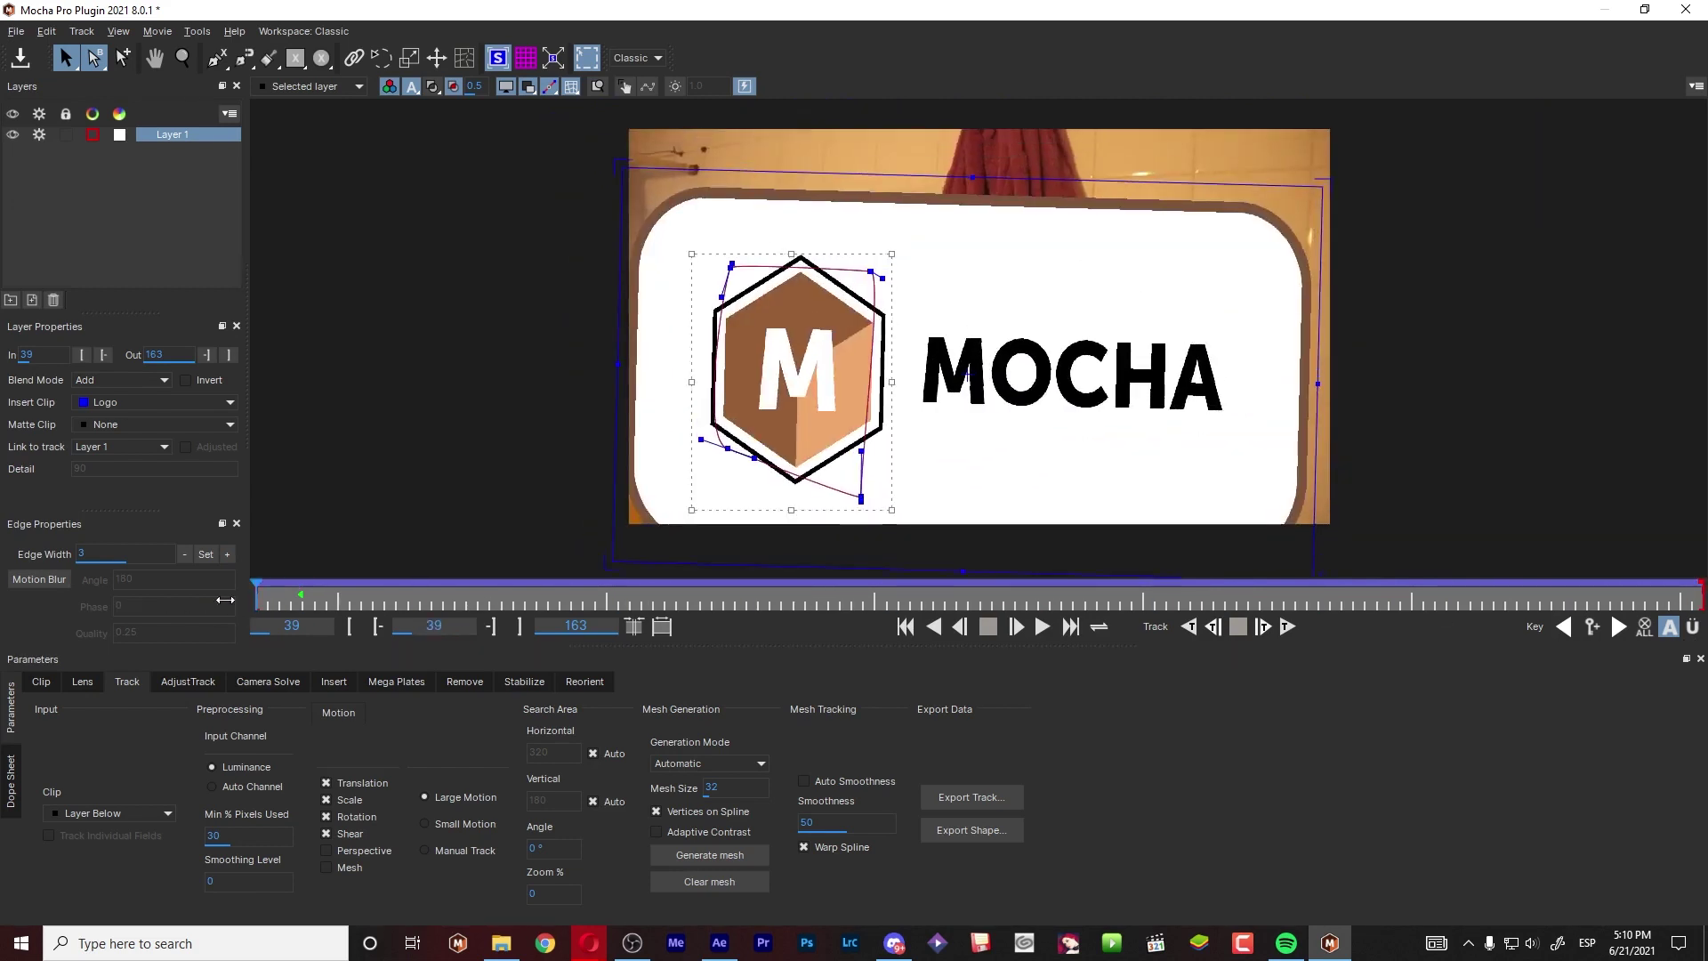
left_click_drag(258, 594, 827, 623)
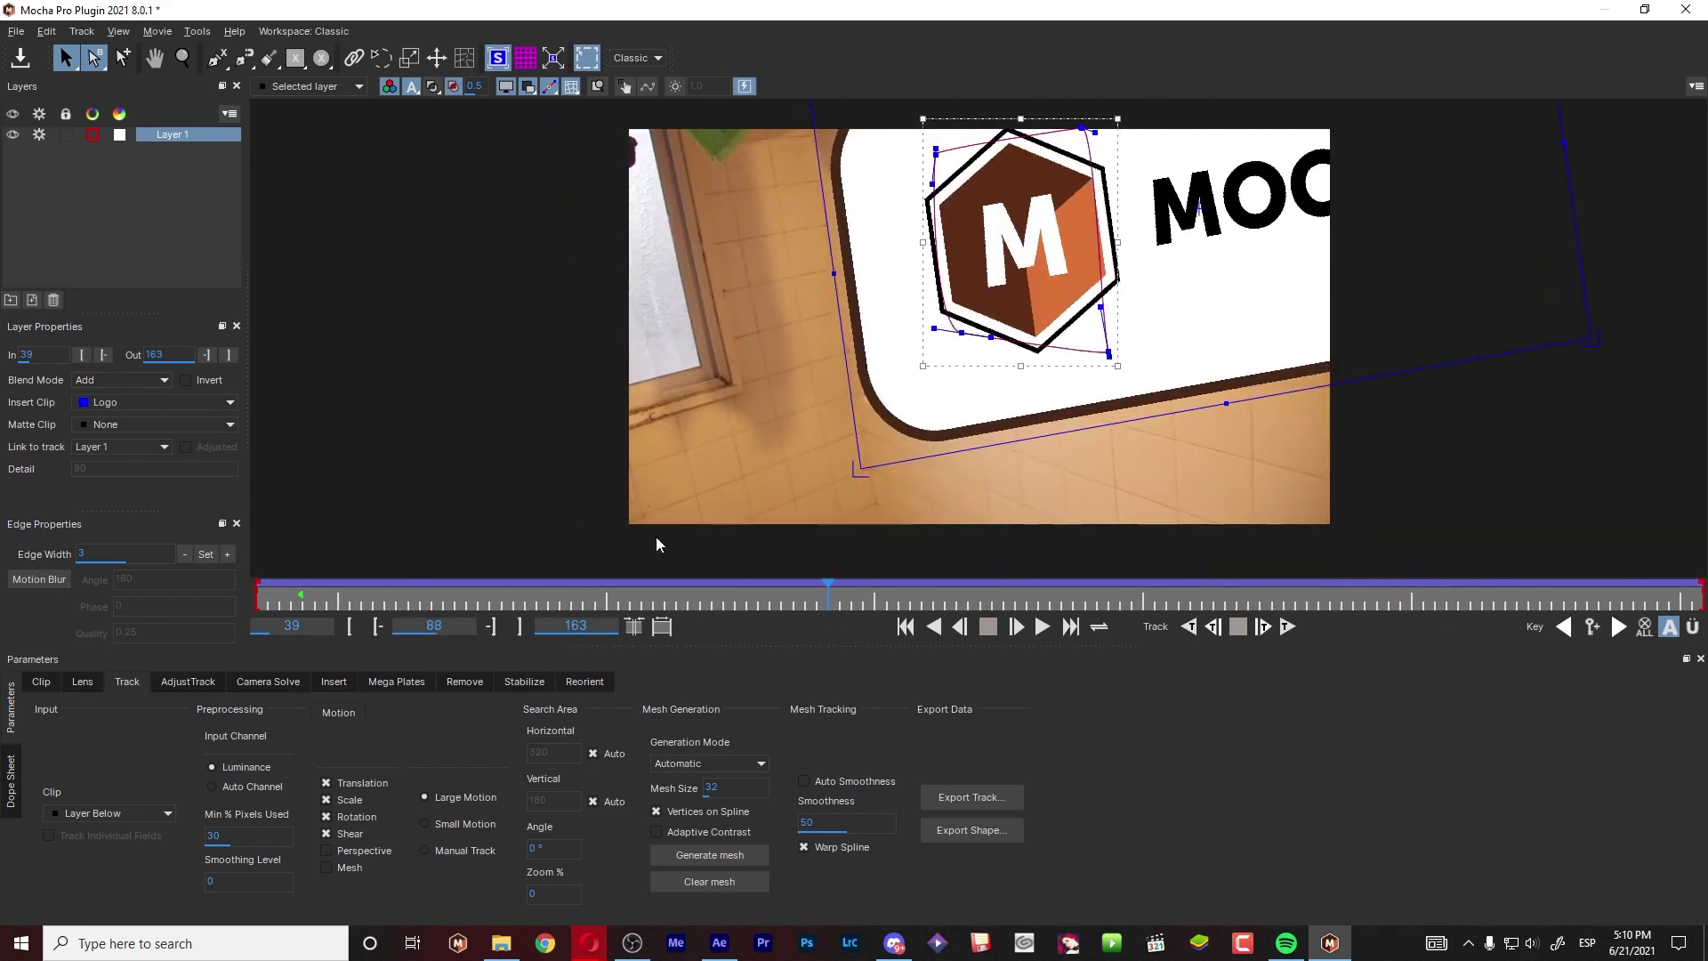